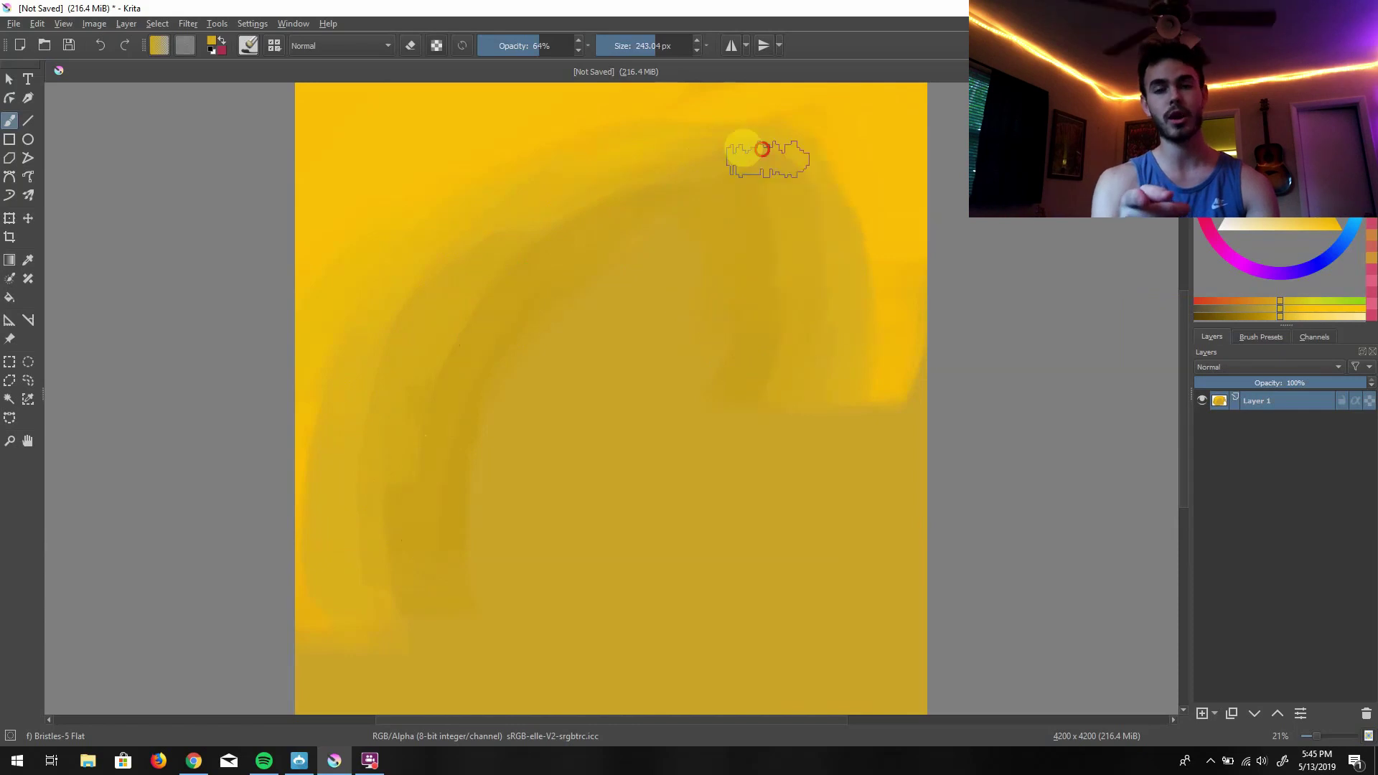
Blend sampled yellow and ochre strokes along the inside of the arch and down its right side
{"action": "left_click", "coordinate": [892, 200], "text": "ctrl"}
{"action": "left_click_drag", "start_coordinate": [892, 200], "coordinate": [854, 547]}
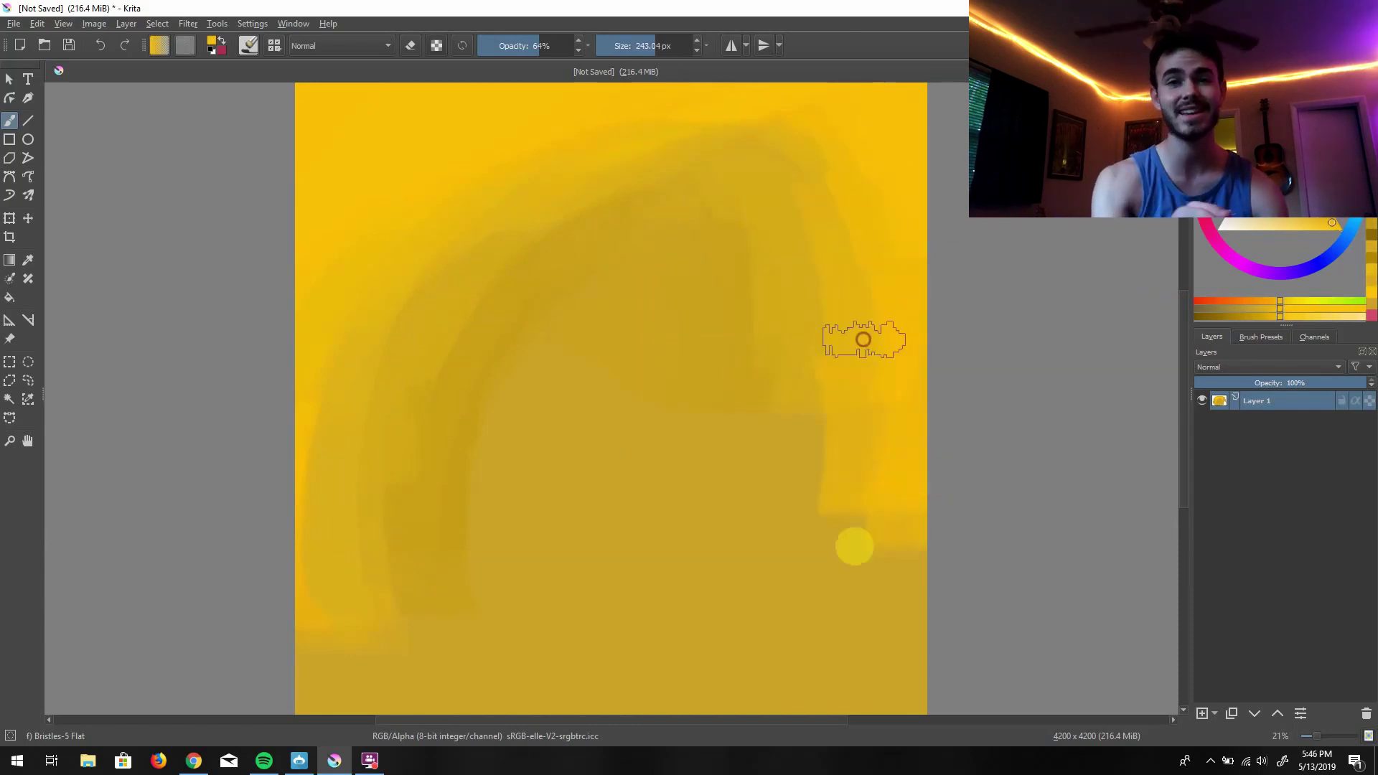
{"action": "mouse_move", "coordinate": [797, 230]}
{"action": "left_mouse_down"}
{"action": "mouse_move", "coordinate": [717, 144]}
{"action": "mouse_move", "coordinate": [685, 190]}
{"action": "left_mouse_up"}
{"action": "left_click", "coordinate": [1286, 273]}
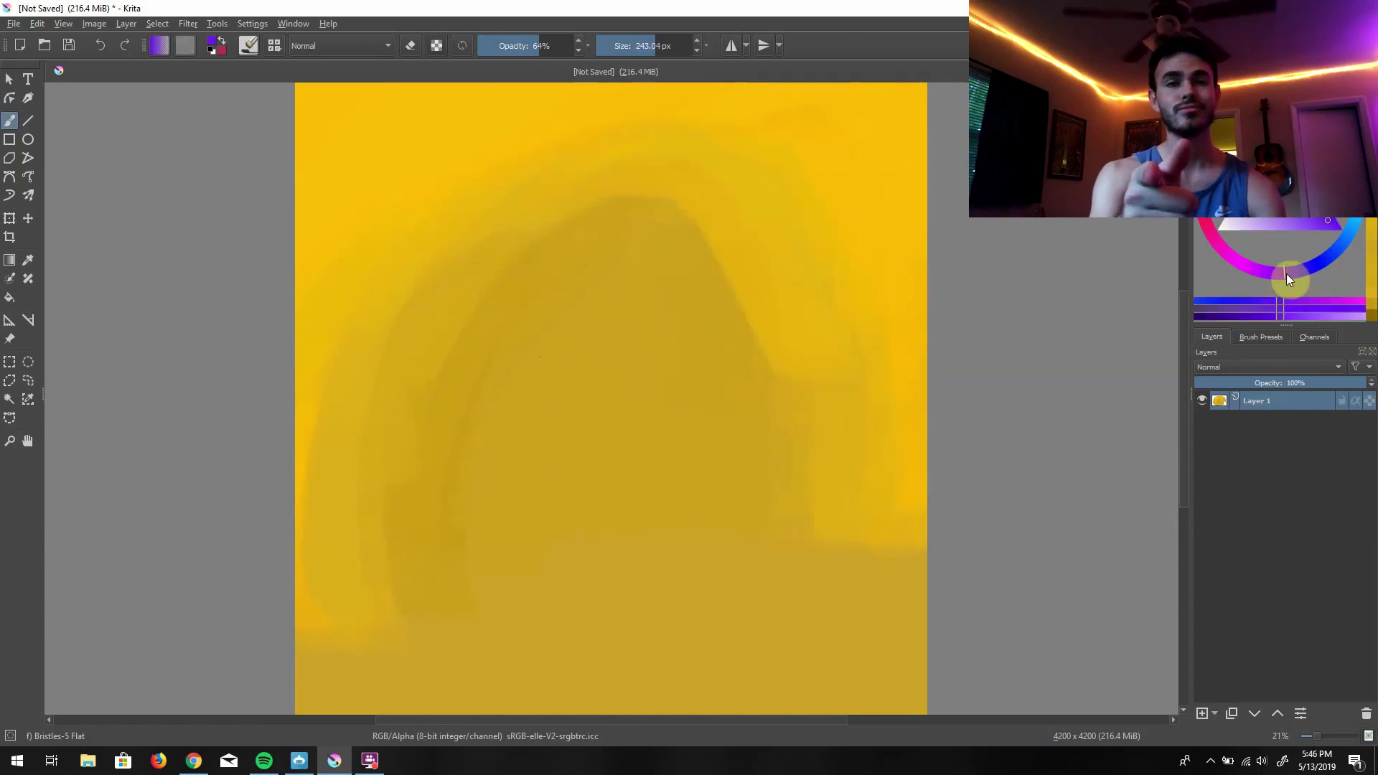
{"action": "mouse_move", "coordinate": [739, 369]}
{"action": "left_mouse_down"}
{"action": "mouse_move", "coordinate": [603, 236]}
{"action": "mouse_move", "coordinate": [578, 277]}
{"action": "mouse_move", "coordinate": [741, 385]}
{"action": "mouse_move", "coordinate": [568, 306]}
{"action": "mouse_move", "coordinate": [557, 364]}
{"action": "left_mouse_up"}
{"action": "key", "text": "ctrl+z"}
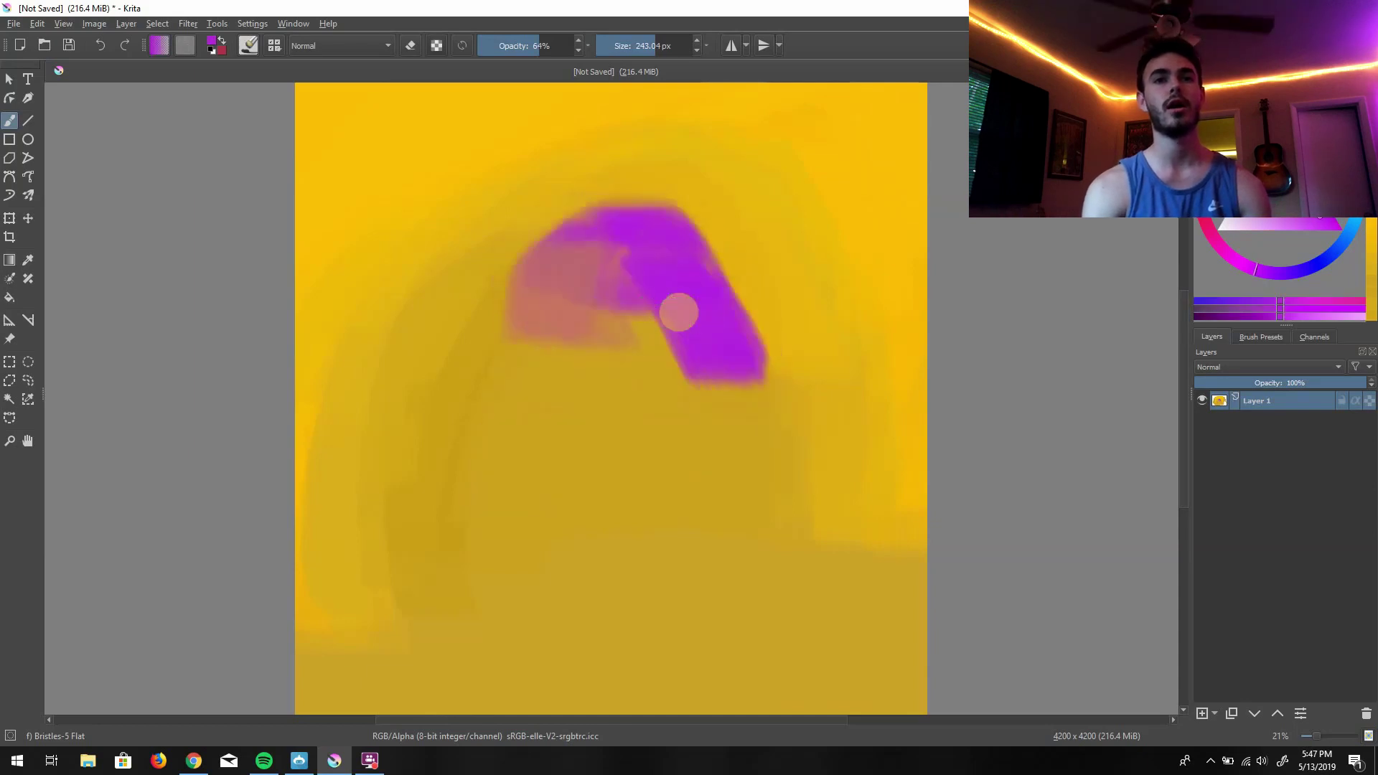
{"action": "key", "text": "ctrl+z"}
{"action": "key", "text": "ctrl+z"}
Shape the ochre area into a round form surrounded by yellow, lowering the brush opacity to 40%
{"action": "left_click", "coordinate": [354, 514], "text": "ctrl"}
{"action": "left_click_drag", "start_coordinate": [1316, 736], "coordinate": [1306, 741]}
{"action": "left_click_drag", "start_coordinate": [539, 344], "coordinate": [569, 437]}
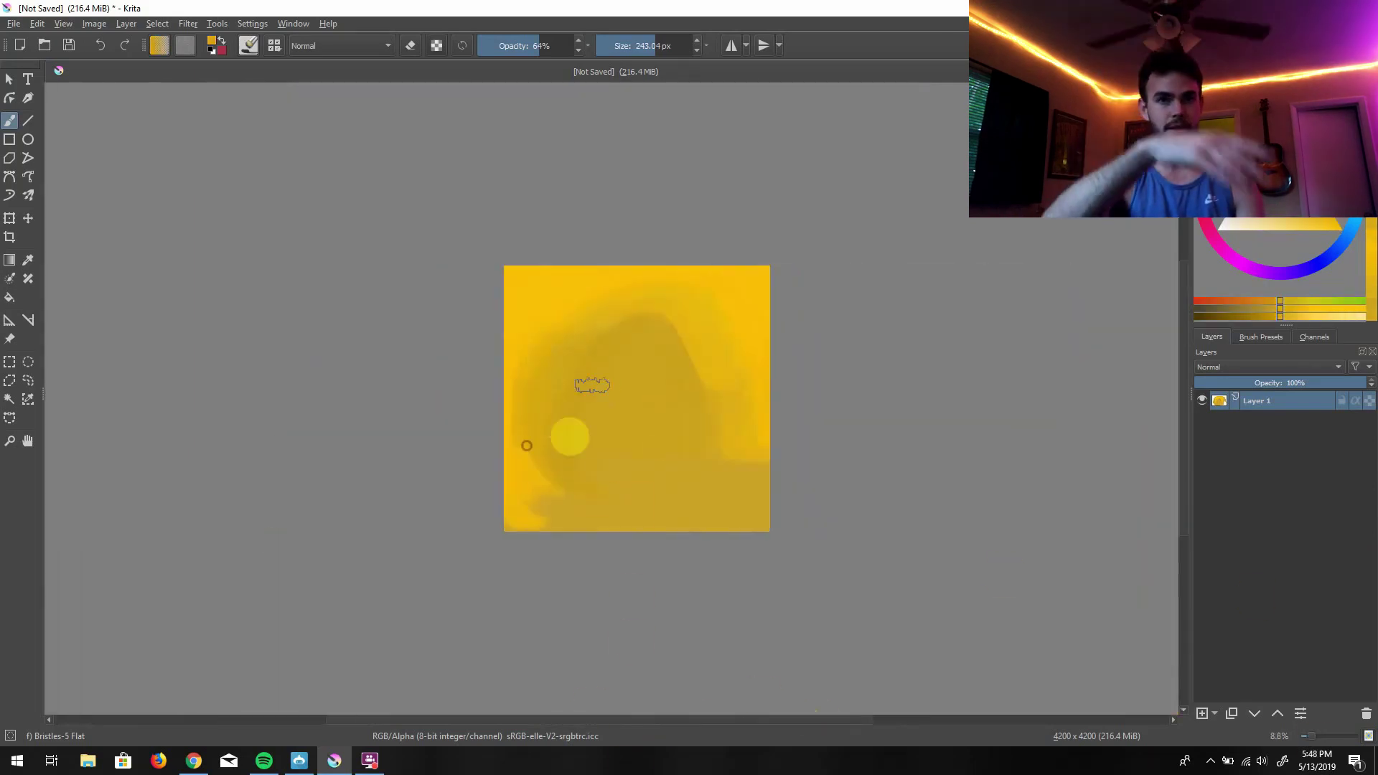
{"action": "mouse_move", "coordinate": [710, 345]}
{"action": "left_mouse_down"}
{"action": "mouse_move", "coordinate": [661, 467]}
{"action": "mouse_move", "coordinate": [726, 394]}
{"action": "left_mouse_up"}
{"action": "mouse_move", "coordinate": [560, 503]}
{"action": "left_mouse_down"}
{"action": "mouse_move", "coordinate": [558, 531]}
{"action": "mouse_move", "coordinate": [601, 476]}
{"action": "mouse_move", "coordinate": [609, 522]}
{"action": "mouse_move", "coordinate": [686, 475]}
{"action": "mouse_move", "coordinate": [673, 401]}
{"action": "mouse_move", "coordinate": [578, 416]}
{"action": "left_mouse_up"}
{"action": "left_click", "coordinate": [587, 341], "text": "ctrl"}
{"action": "key", "text": "i"}
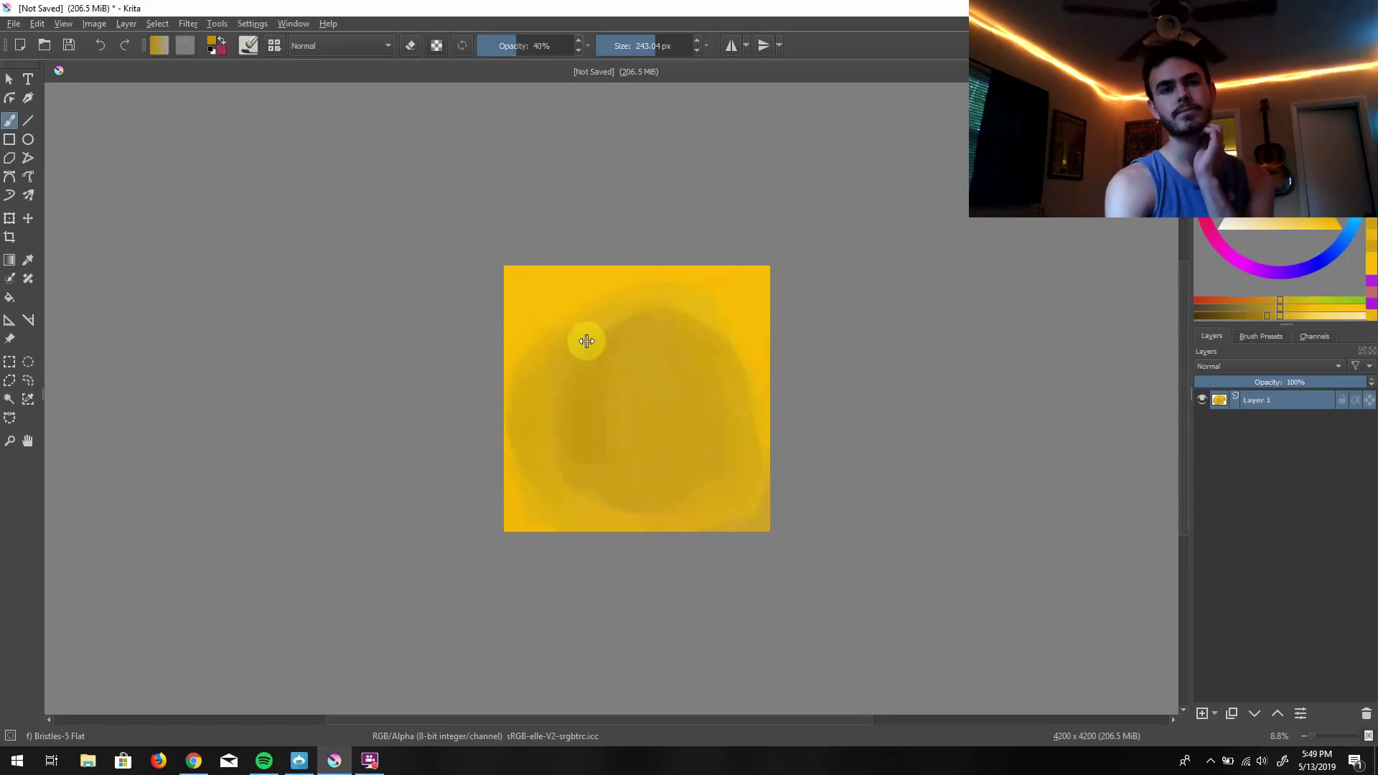
{"action": "mouse_move", "coordinate": [611, 475]}
{"action": "left_mouse_down"}
{"action": "mouse_move", "coordinate": [550, 467]}
{"action": "mouse_move", "coordinate": [656, 501]}
{"action": "mouse_move", "coordinate": [702, 347]}
{"action": "mouse_move", "coordinate": [660, 458]}
{"action": "mouse_move", "coordinate": [679, 438]}
{"action": "mouse_move", "coordinate": [603, 305]}
{"action": "mouse_move", "coordinate": [578, 492]}
{"action": "mouse_move", "coordinate": [660, 517]}
{"action": "left_mouse_up"}
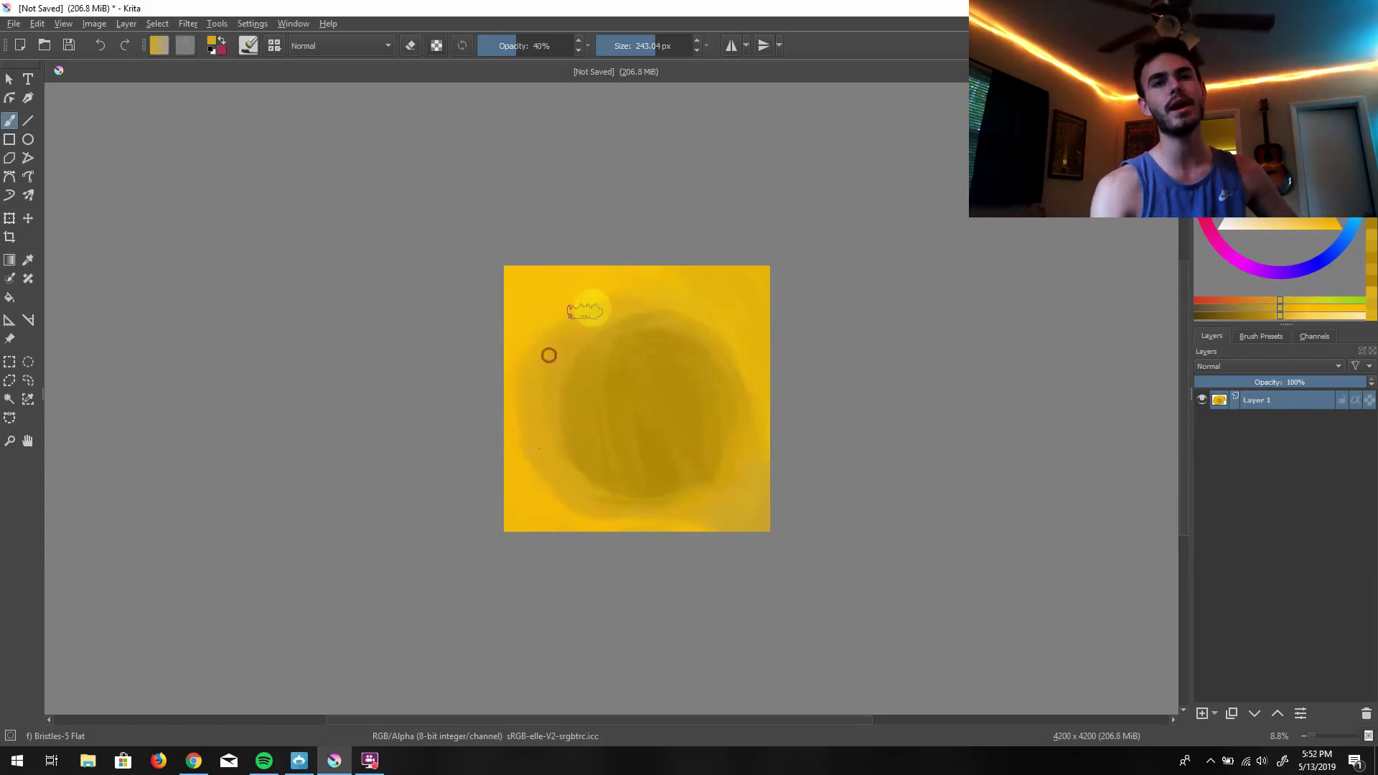
Lighten the canvas corners with pale yellow and darken the middle of the round form with dark brown
{"action": "left_click", "coordinate": [1295, 314]}
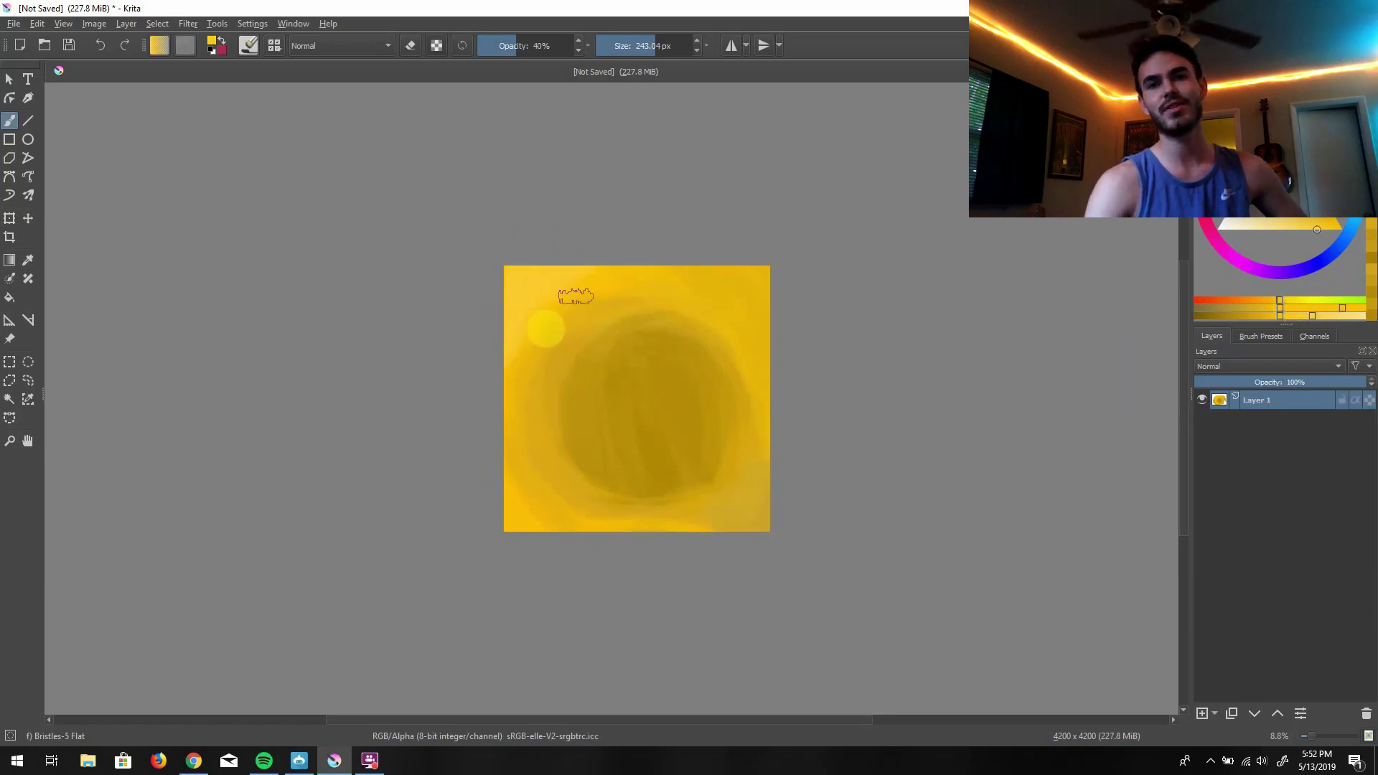
{"action": "left_click", "coordinate": [1296, 317]}
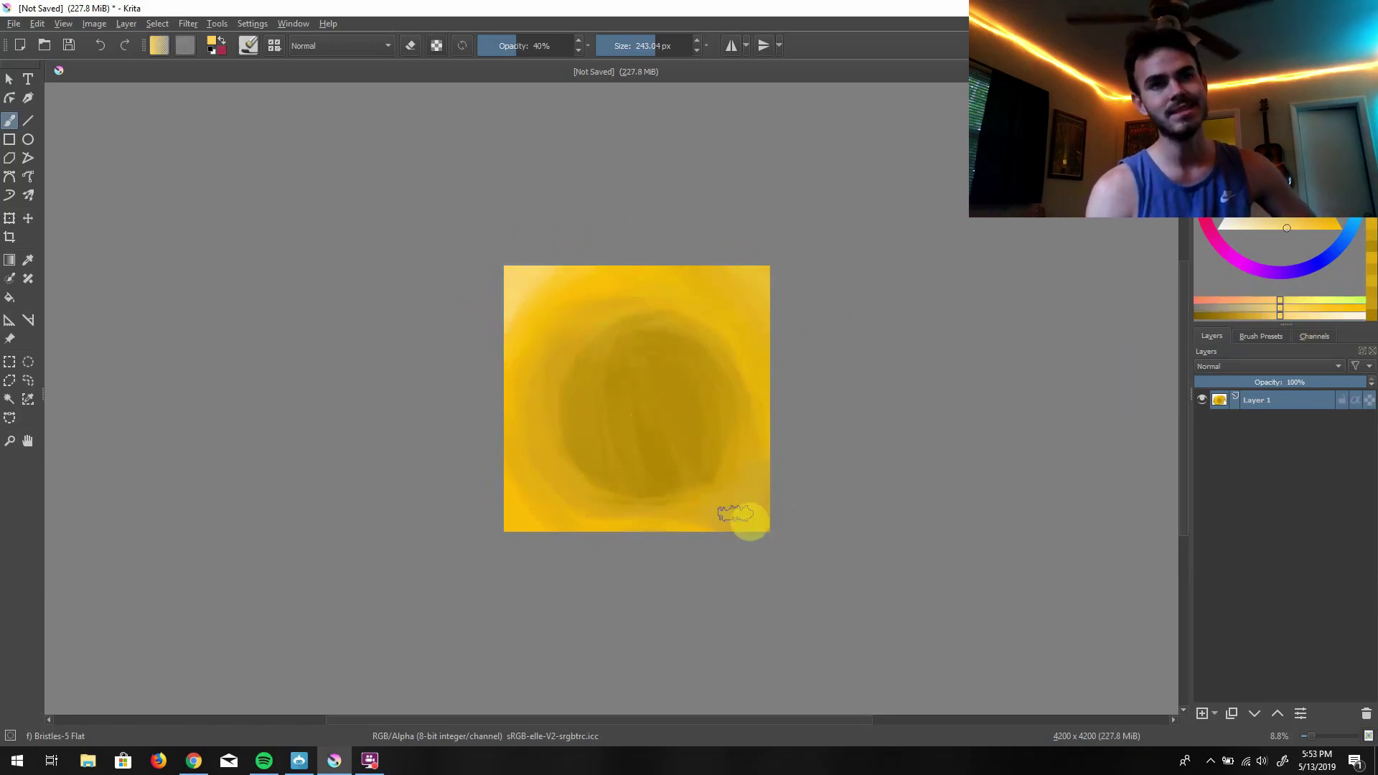
{"action": "left_click_drag", "start_coordinate": [735, 513], "coordinate": [643, 329]}
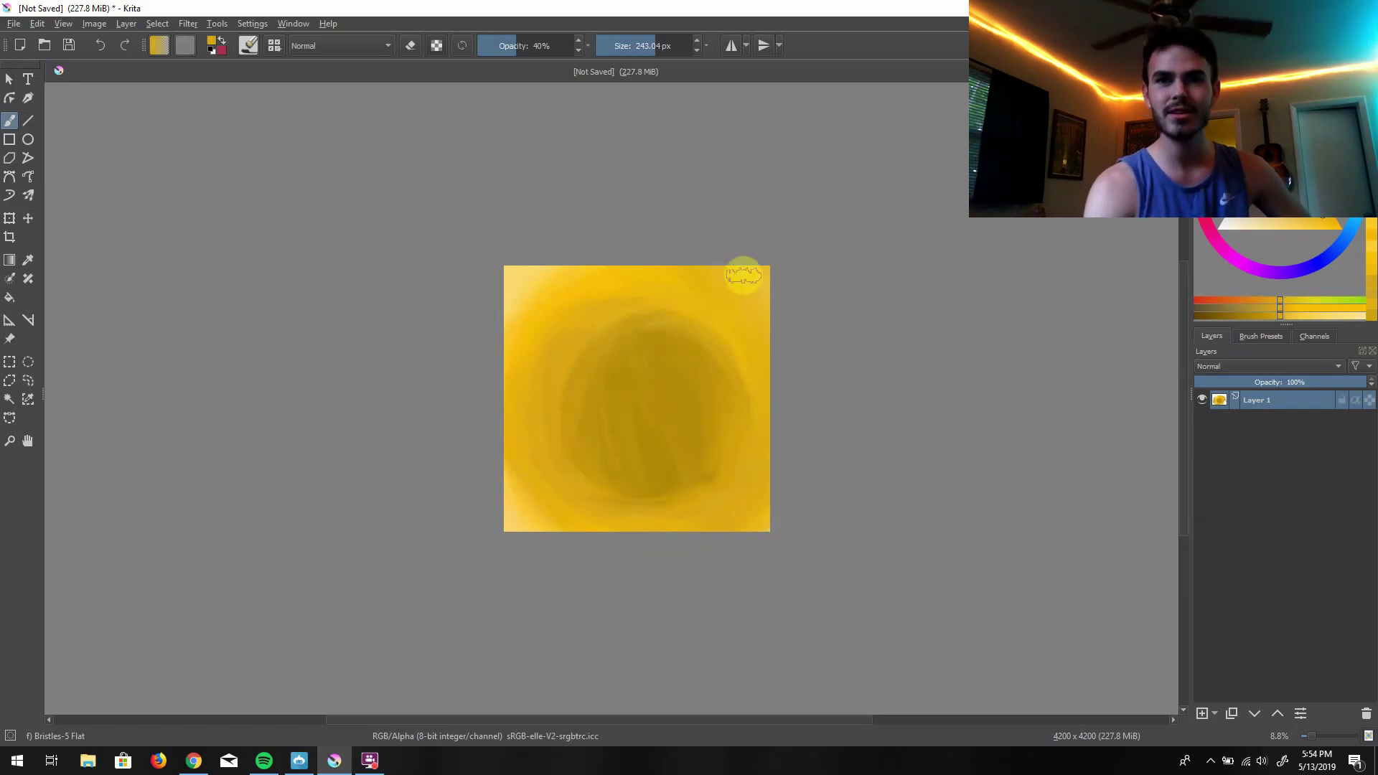
{"action": "mouse_move", "coordinate": [743, 275]}
{"action": "left_mouse_down"}
{"action": "mouse_move", "coordinate": [615, 449]}
{"action": "mouse_move", "coordinate": [655, 391]}
{"action": "mouse_move", "coordinate": [599, 394]}
{"action": "left_mouse_up"}
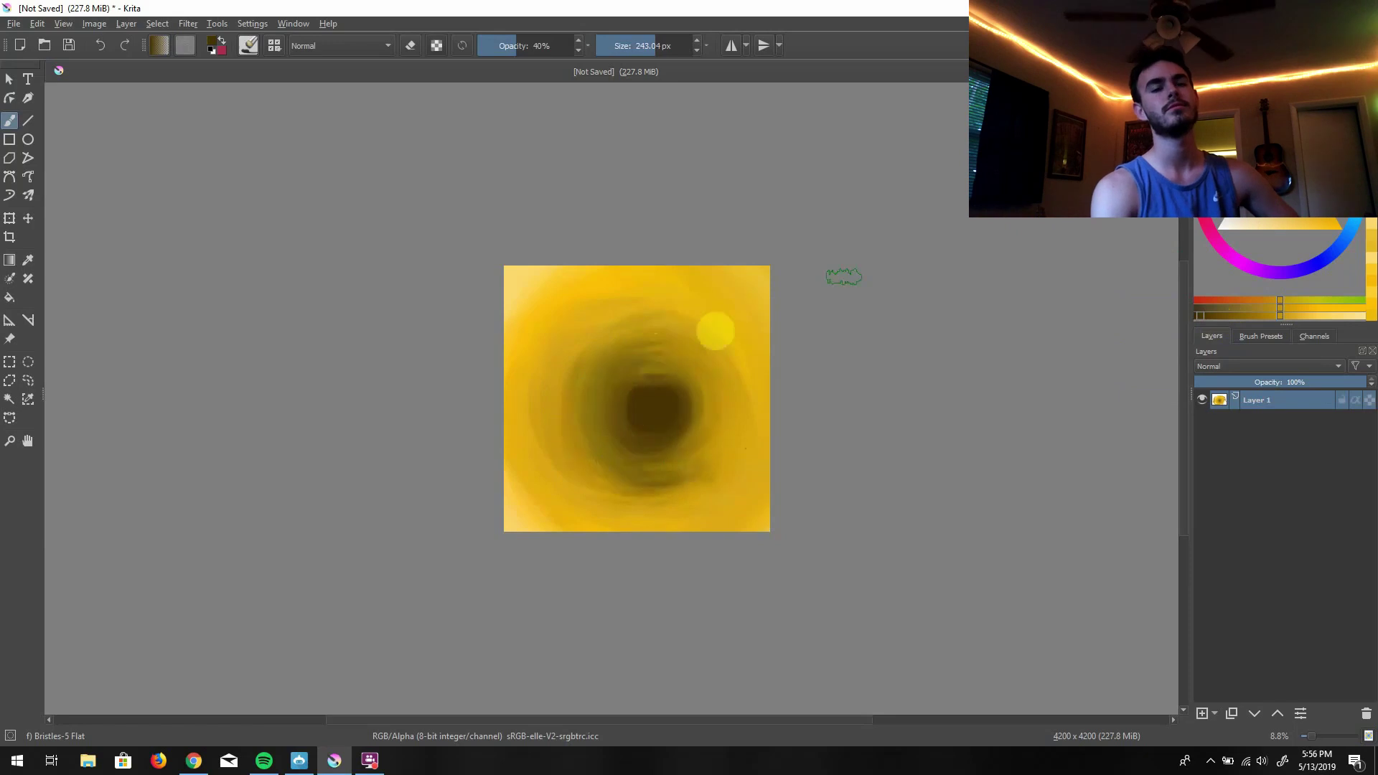
Paint a dark purple core in the middle of the round form and surround it with a muted pink ring
{"action": "left_click", "coordinate": [1274, 278]}
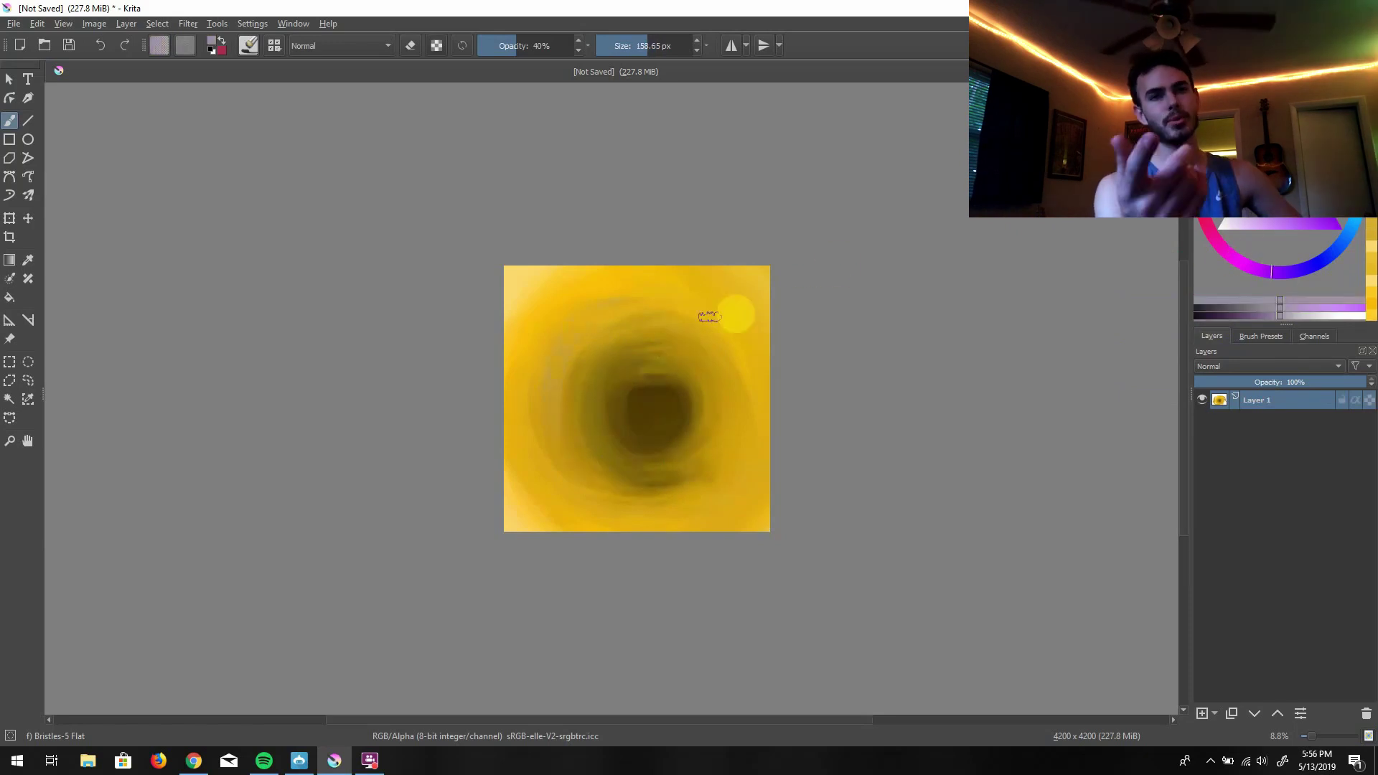
{"action": "mouse_move", "coordinate": [632, 423]}
{"action": "left_mouse_down"}
{"action": "mouse_move", "coordinate": [668, 418]}
{"action": "mouse_move", "coordinate": [681, 384]}
{"action": "mouse_move", "coordinate": [612, 397]}
{"action": "mouse_move", "coordinate": [682, 377]}
{"action": "mouse_move", "coordinate": [687, 394]}
{"action": "mouse_move", "coordinate": [649, 390]}
{"action": "mouse_move", "coordinate": [658, 366]}
{"action": "mouse_move", "coordinate": [639, 459]}
{"action": "mouse_move", "coordinate": [700, 418]}
{"action": "mouse_move", "coordinate": [661, 353]}
{"action": "mouse_move", "coordinate": [609, 389]}
{"action": "mouse_move", "coordinate": [632, 363]}
{"action": "left_mouse_up"}
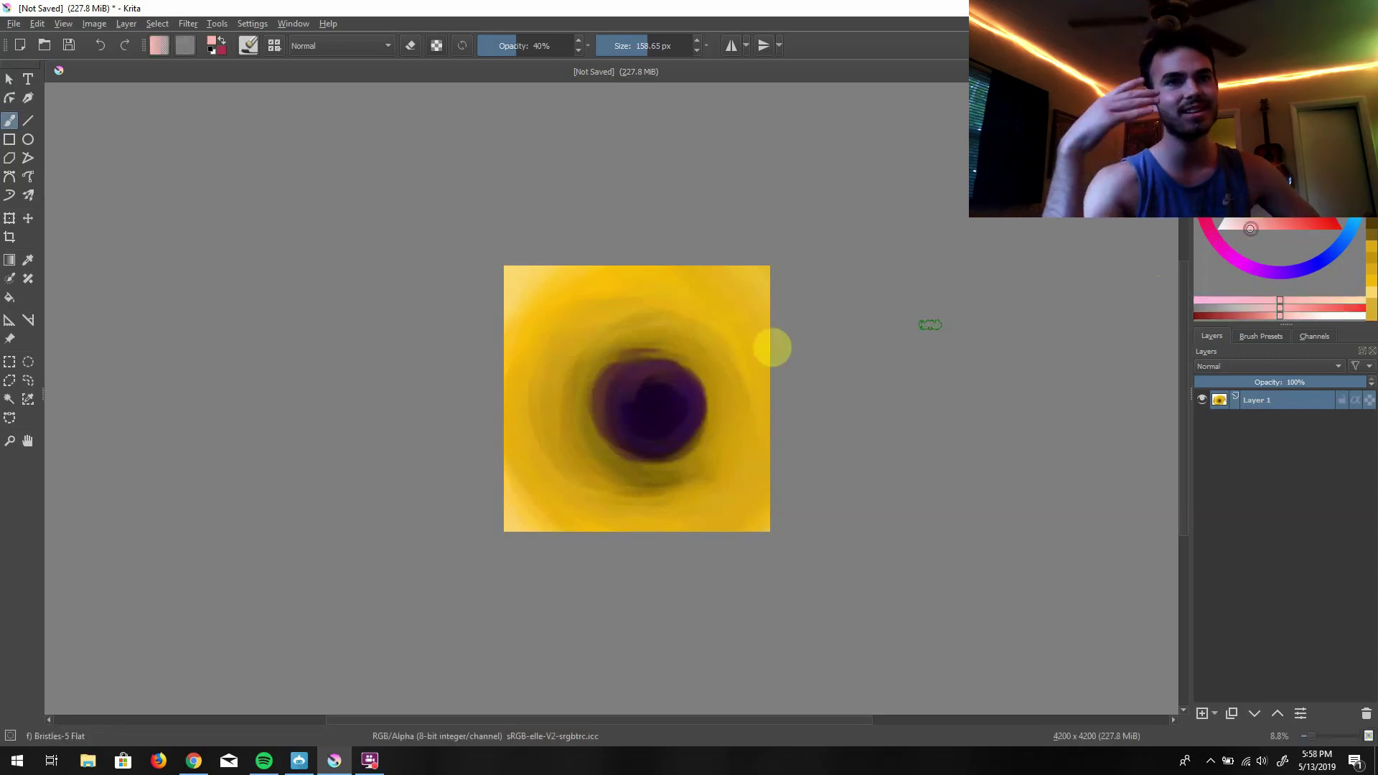
{"action": "left_click", "coordinate": [1288, 222]}
{"action": "mouse_move", "coordinate": [707, 401]}
{"action": "left_mouse_down"}
{"action": "mouse_move", "coordinate": [694, 363]}
{"action": "mouse_move", "coordinate": [601, 425]}
{"action": "left_mouse_up"}
Blend the pink ring with sampled ochre and purple tones, covering its upper-left edge with yellow
{"action": "left_click", "coordinate": [696, 310], "text": "ctrl"}
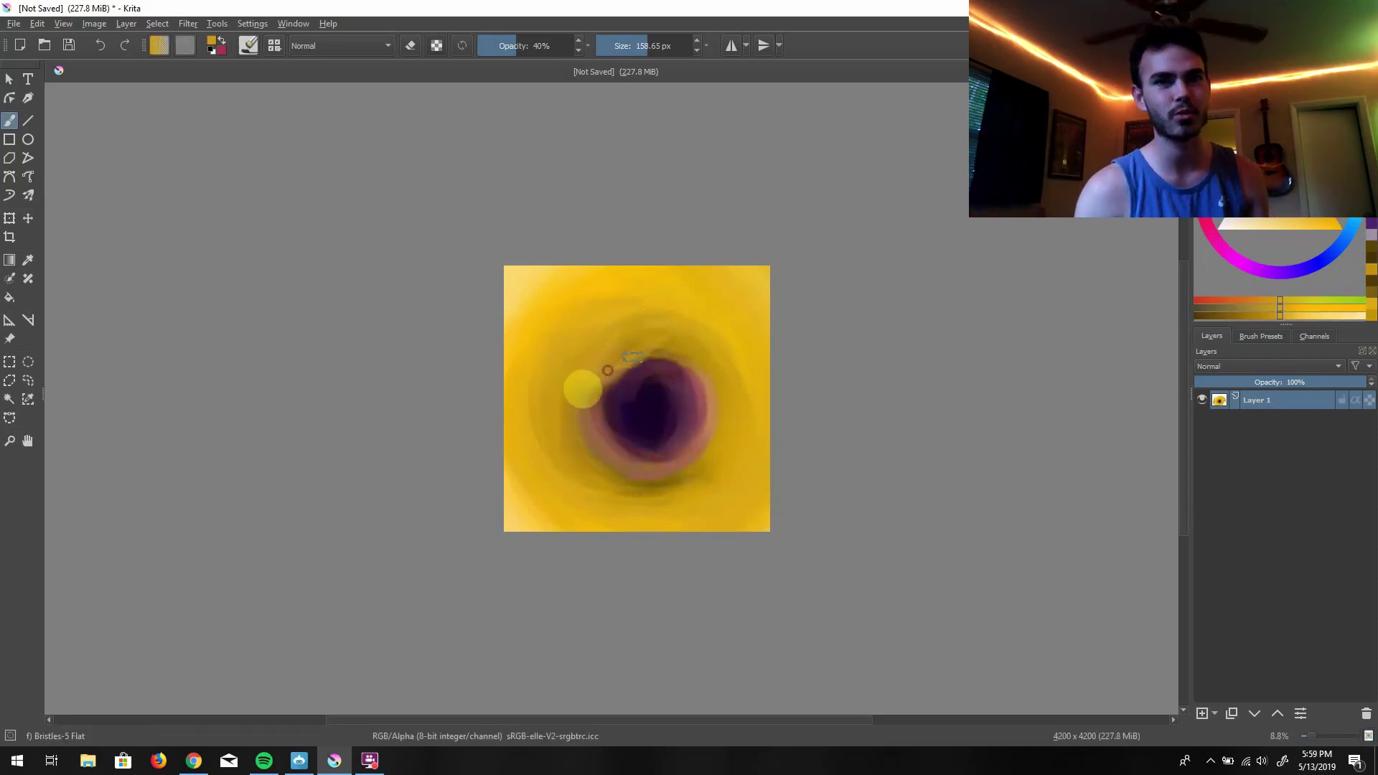
{"action": "left_click", "coordinate": [646, 483], "text": "ctrl"}
{"action": "left_click", "coordinate": [702, 368], "text": "ctrl"}
{"action": "left_click", "coordinate": [631, 452], "text": "ctrl"}
{"action": "left_click", "coordinate": [685, 390], "text": "ctrl"}
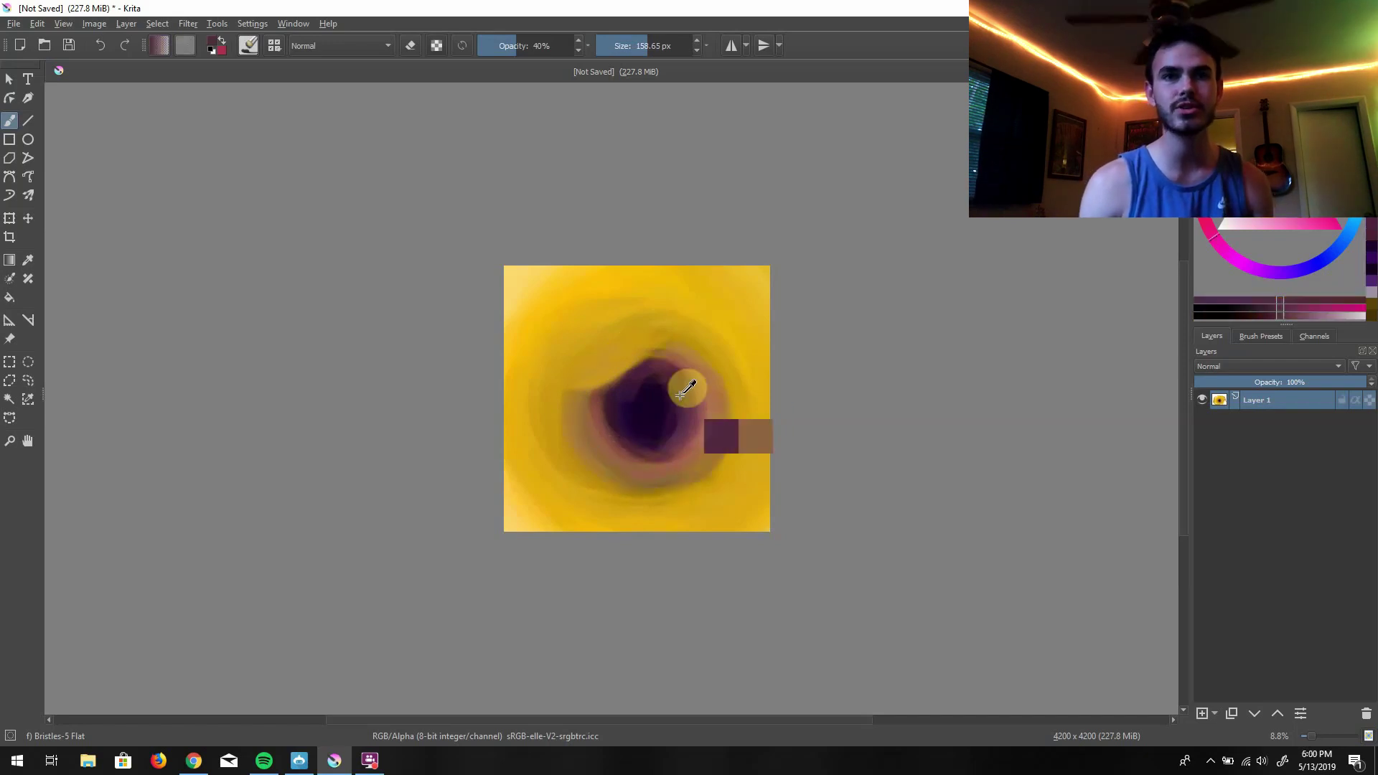
{"action": "left_click", "coordinate": [655, 394], "text": "ctrl"}
{"action": "left_click", "coordinate": [655, 332], "text": "ctrl"}
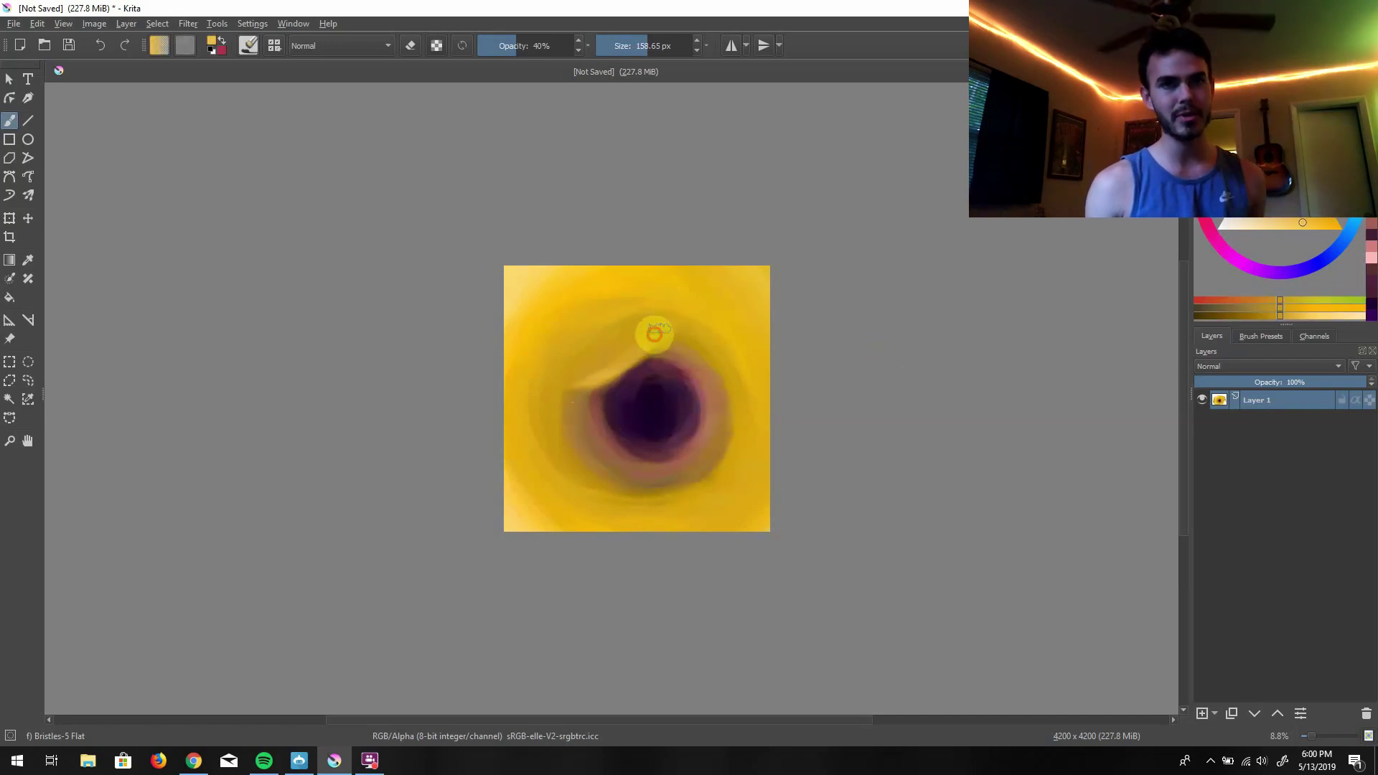
Paint a rounded pale yellow lid over the upper-left of the eye, with a dark brown lower edge
{"action": "left_click", "coordinate": [621, 363], "text": "ctrl"}
{"action": "left_click", "coordinate": [635, 355], "text": "ctrl"}
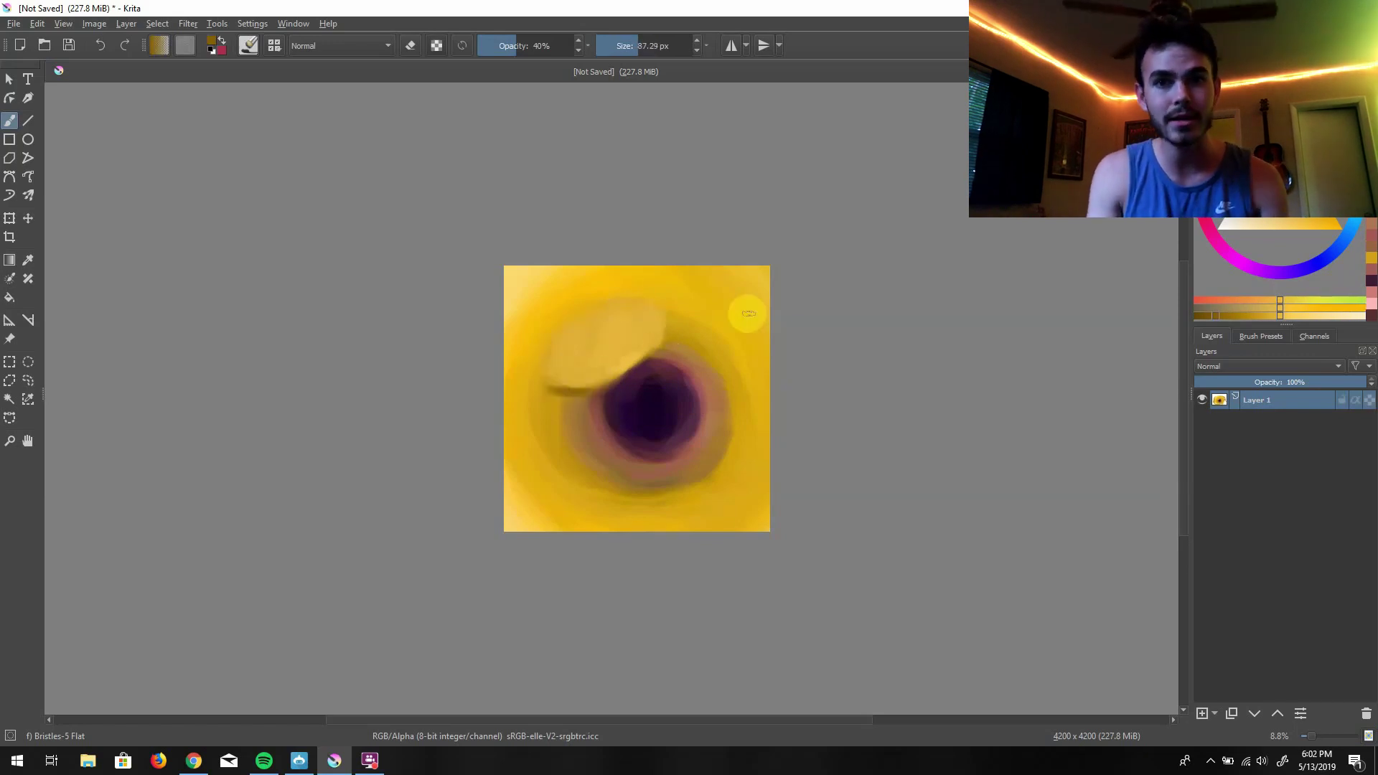
{"action": "left_click", "coordinate": [557, 363], "text": "ctrl"}
{"action": "left_click", "coordinate": [652, 329], "text": "ctrl"}
{"action": "left_click", "coordinate": [660, 334], "text": "ctrl"}
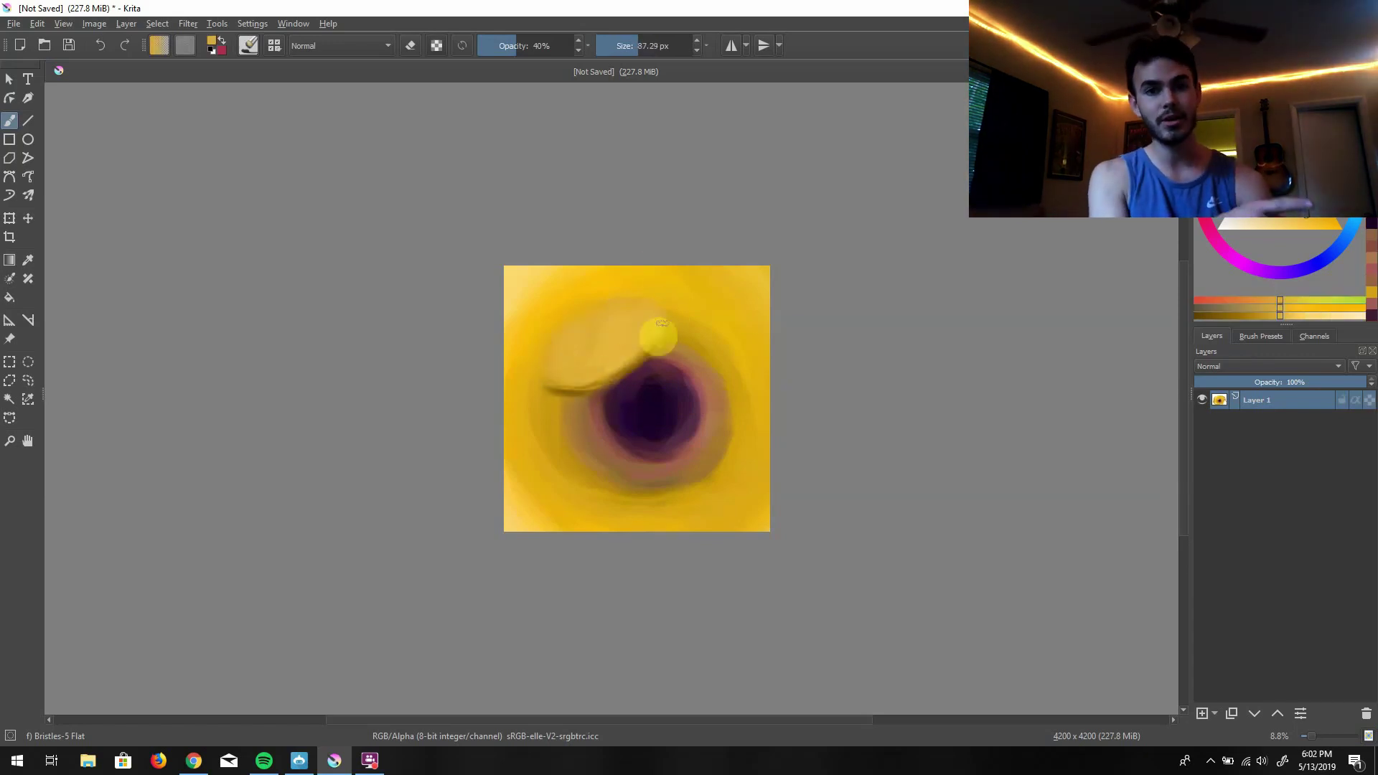
Shade the area beneath the lid with brown and highlight the lid's lower rim with pale yellow
{"action": "left_click", "coordinate": [563, 391], "text": "ctrl"}
{"action": "left_click", "coordinate": [579, 414], "text": "ctrl"}
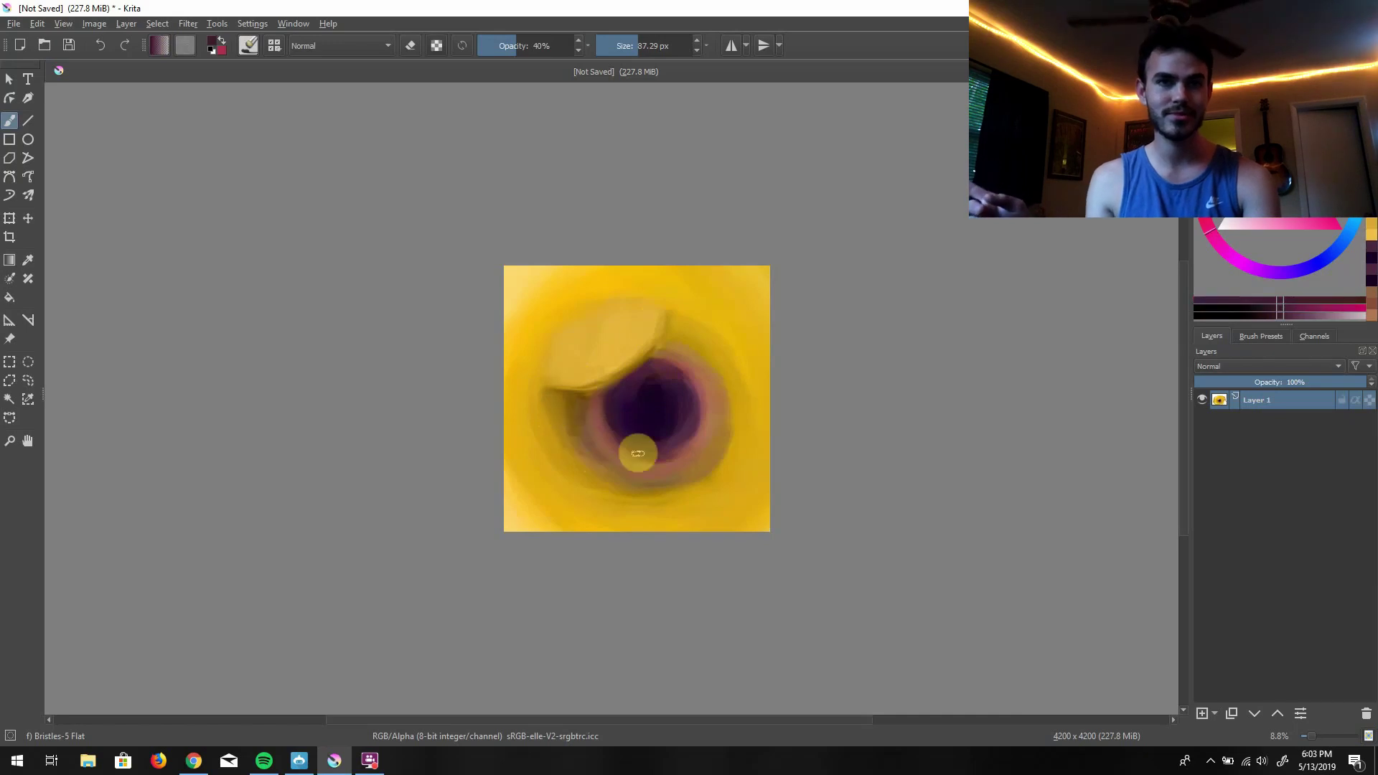
{"action": "left_click", "coordinate": [619, 361], "text": "ctrl"}
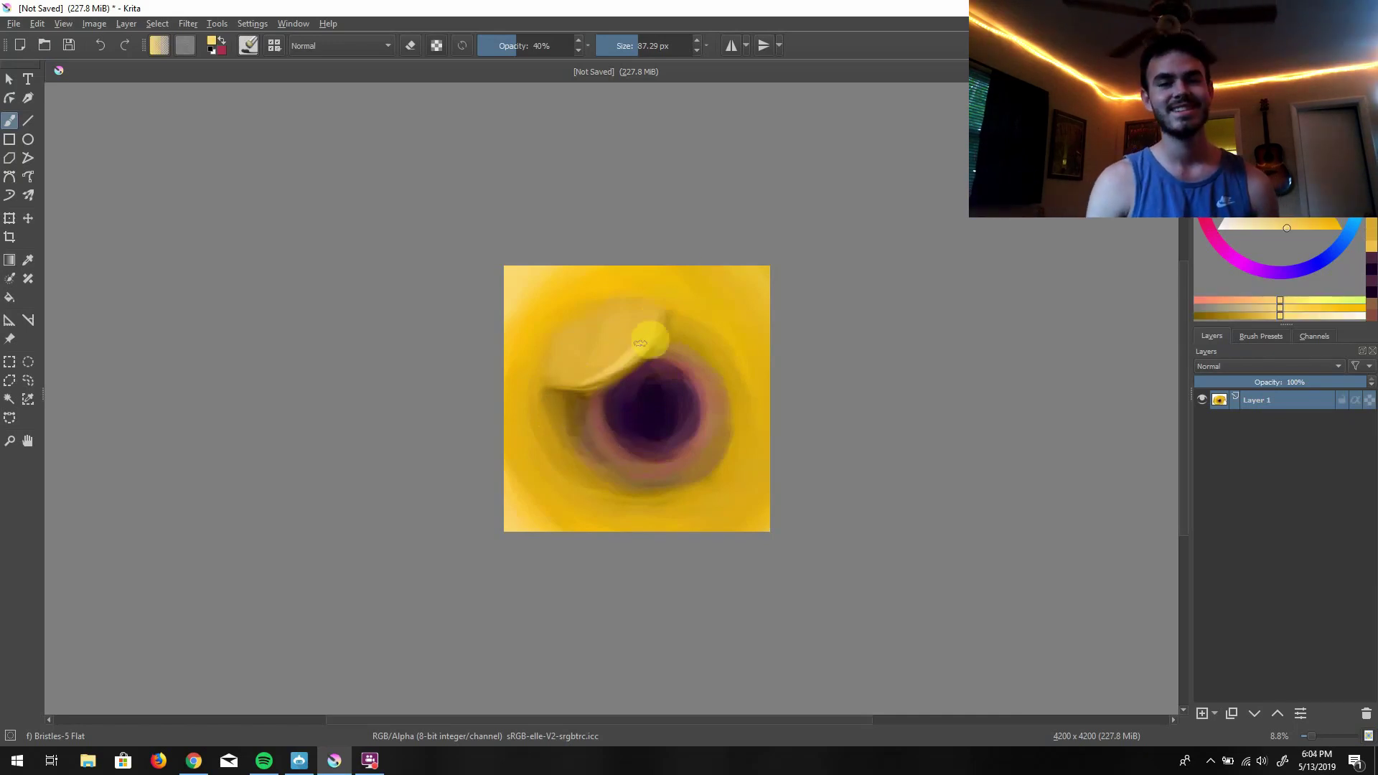
Darken the center of the purple core to near black and deepen the brown shadow along the lid's edge
{"action": "left_click", "coordinate": [630, 384], "text": "ctrl"}
{"action": "left_click", "coordinate": [702, 506], "text": "ctrl"}
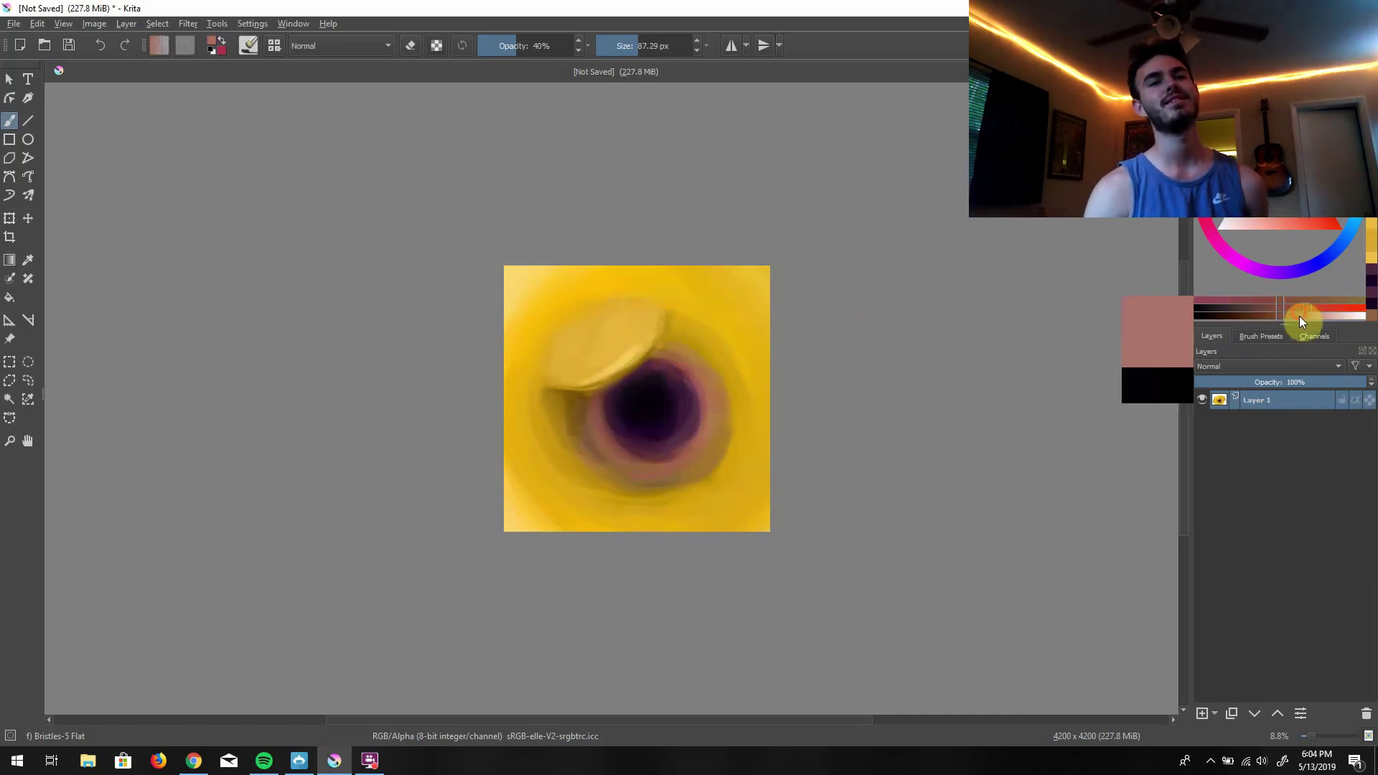
{"action": "left_click", "coordinate": [610, 420], "text": "ctrl"}
{"action": "left_click", "coordinate": [562, 394], "text": "ctrl"}
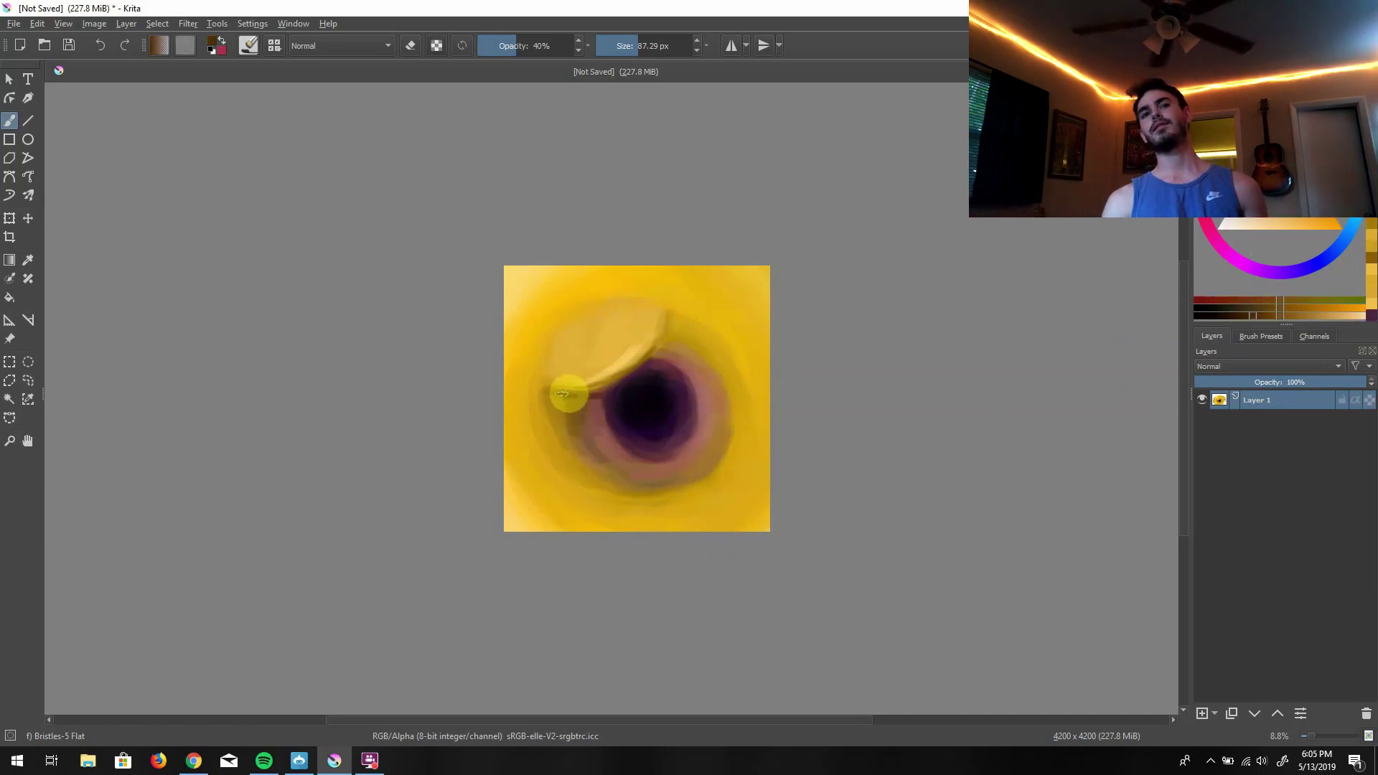
{"action": "left_click", "coordinate": [678, 319], "text": "ctrl"}
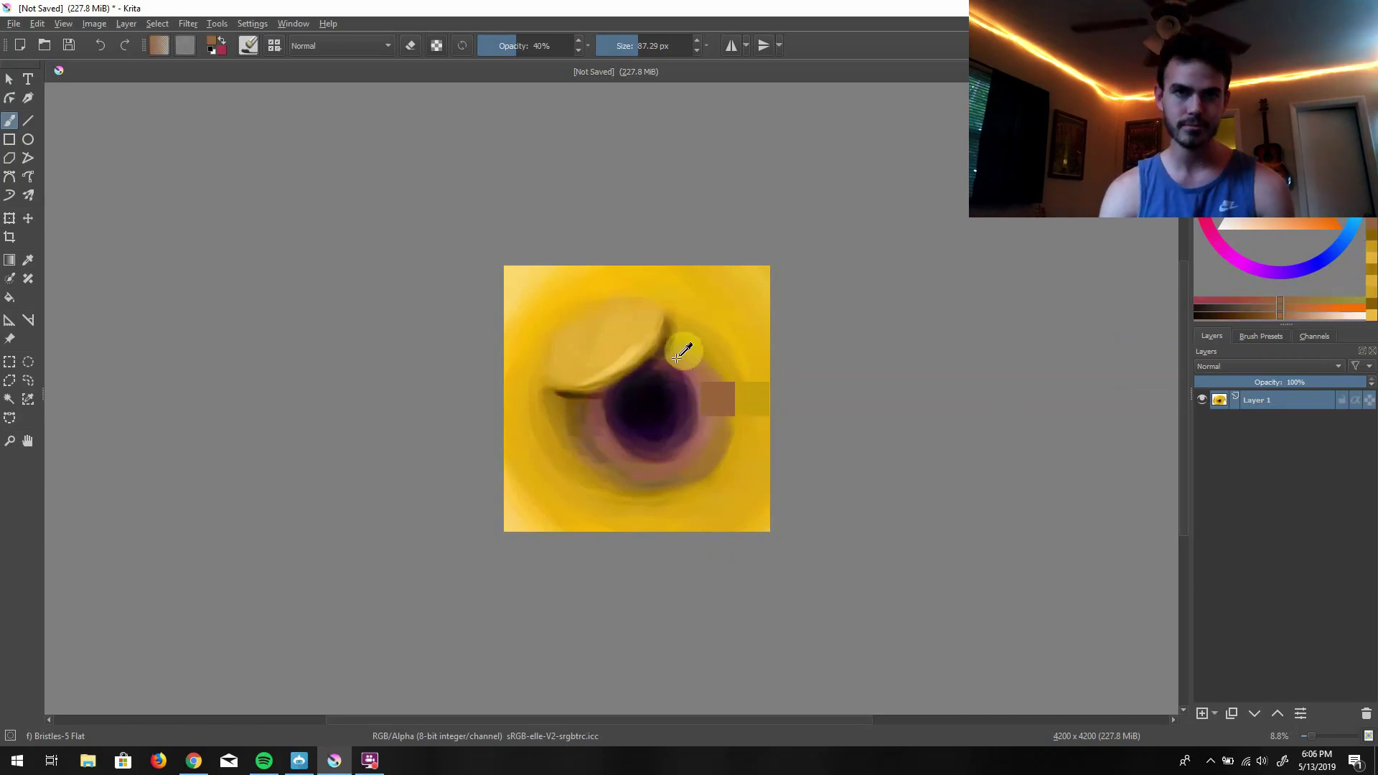
Paint curved brown bands across the lower-left and upper-right corners and warm the lid with sampled yellow
{"action": "left_click", "coordinate": [548, 477], "text": "ctrl"}
{"action": "left_click_drag", "start_coordinate": [502, 410], "coordinate": [567, 514]}
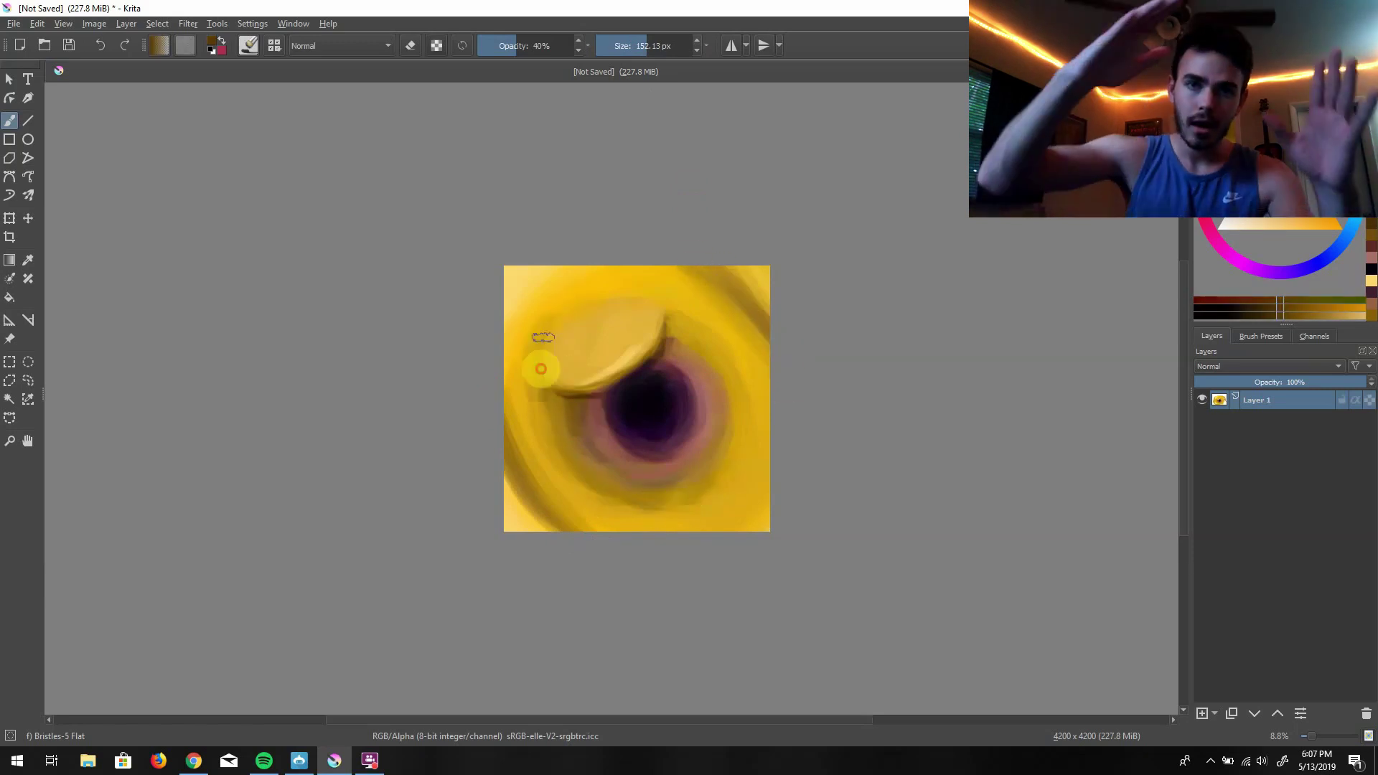
{"action": "left_click", "coordinate": [539, 369], "text": "ctrl"}
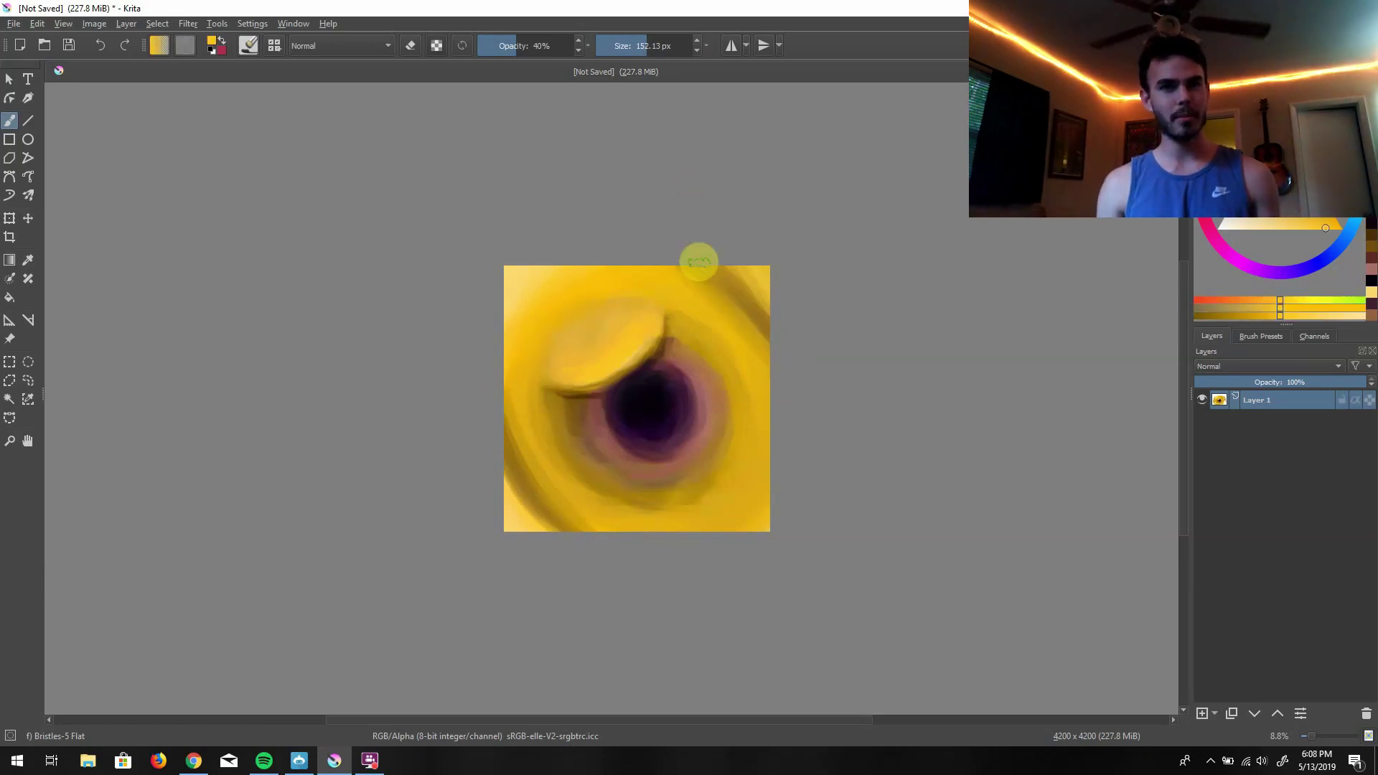
Work reddish brown into the lower-left band and run pale yellow strokes alongside both corner bands
{"action": "left_click", "coordinate": [570, 409], "text": "ctrl"}
{"action": "left_click", "coordinate": [514, 400], "text": "ctrl"}
{"action": "left_click", "coordinate": [524, 452], "text": "ctrl"}
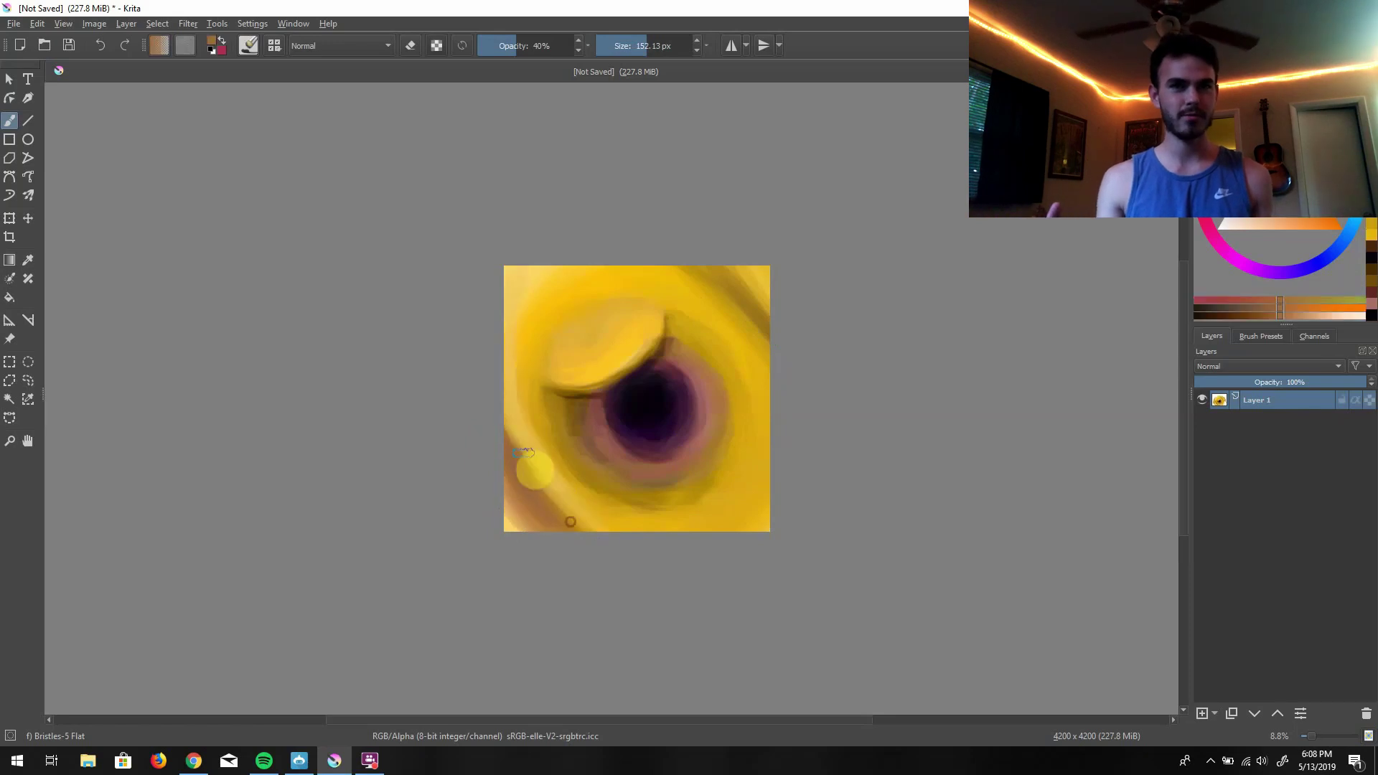
{"action": "left_click", "coordinate": [692, 273], "text": "ctrl"}
{"action": "left_click", "coordinate": [746, 380], "text": "ctrl"}
{"action": "left_click", "coordinate": [691, 310], "text": "ctrl"}
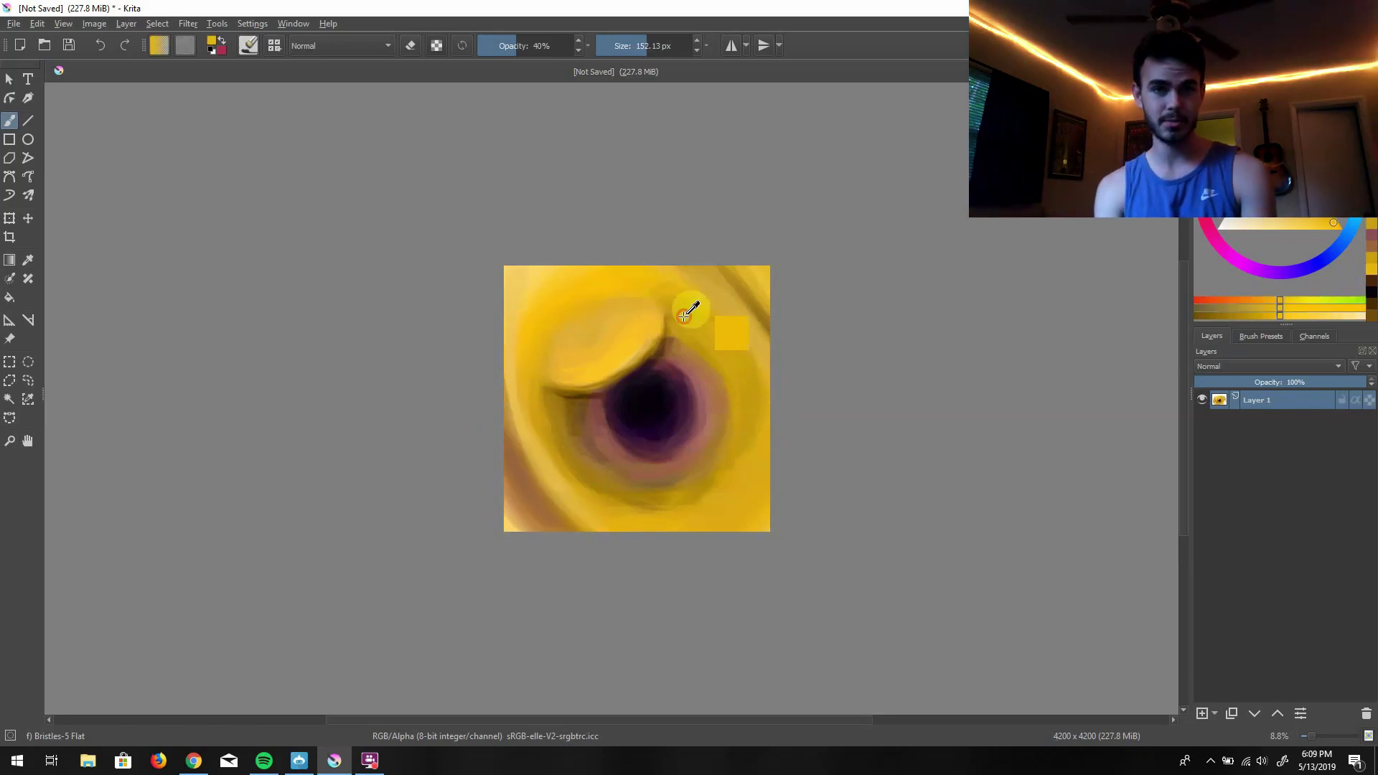
Shade the yellow area around the lid and eye with ochre, using a larger brush of about 310 px
{"action": "left_click", "coordinate": [616, 400], "text": "ctrl"}
{"action": "left_click_drag", "start_coordinate": [526, 363], "coordinate": [739, 434]}
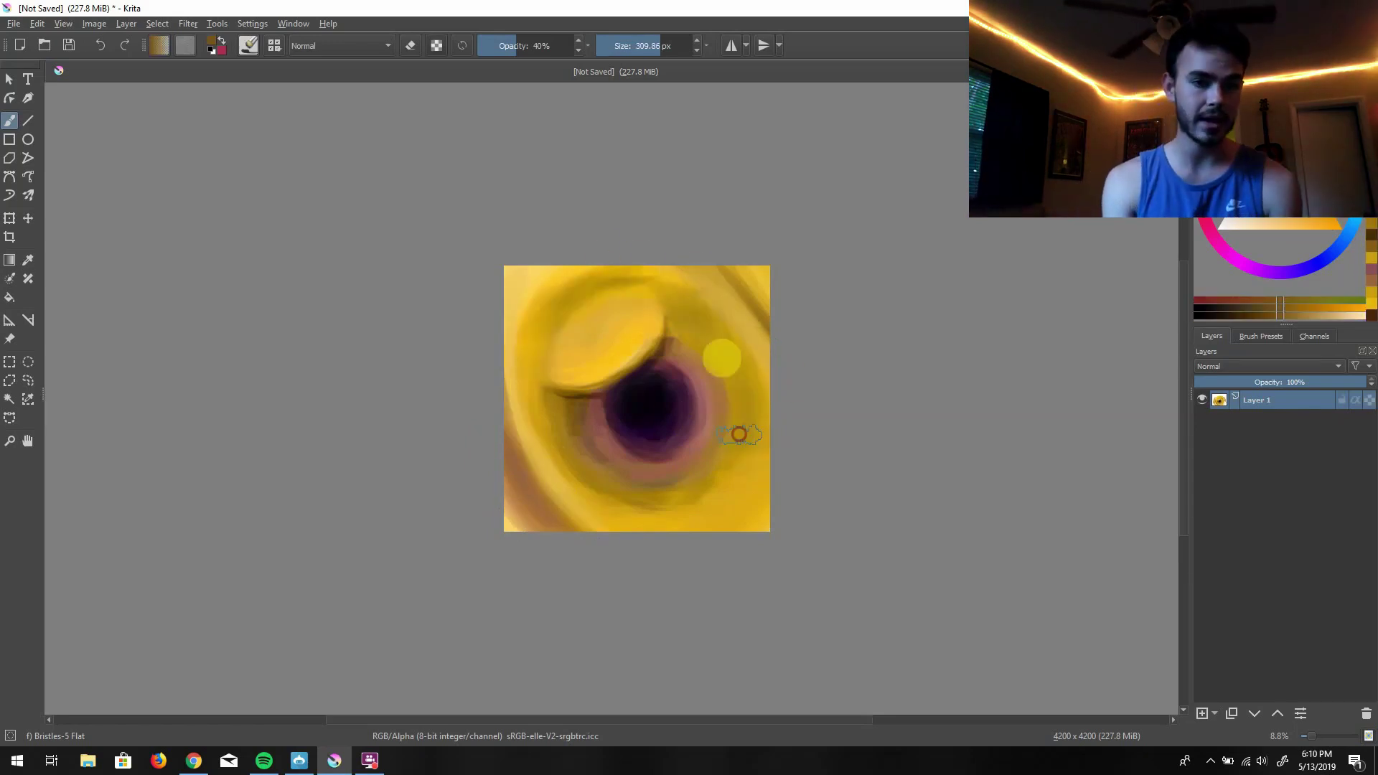
{"action": "left_click", "coordinate": [603, 495], "text": "ctrl"}
{"action": "left_click", "coordinate": [769, 477], "text": "ctrl"}
{"action": "left_click", "coordinate": [560, 283], "text": "ctrl"}
Fill the upper-right corner with pale yellow using a 152.13 px brush and redefine its band in dark brown
{"action": "key", "text": "bracketleft"}
{"action": "key", "text": "bracketleft"}
{"action": "key", "text": "bracketleft"}
{"action": "left_click", "coordinate": [752, 312], "text": "ctrl"}
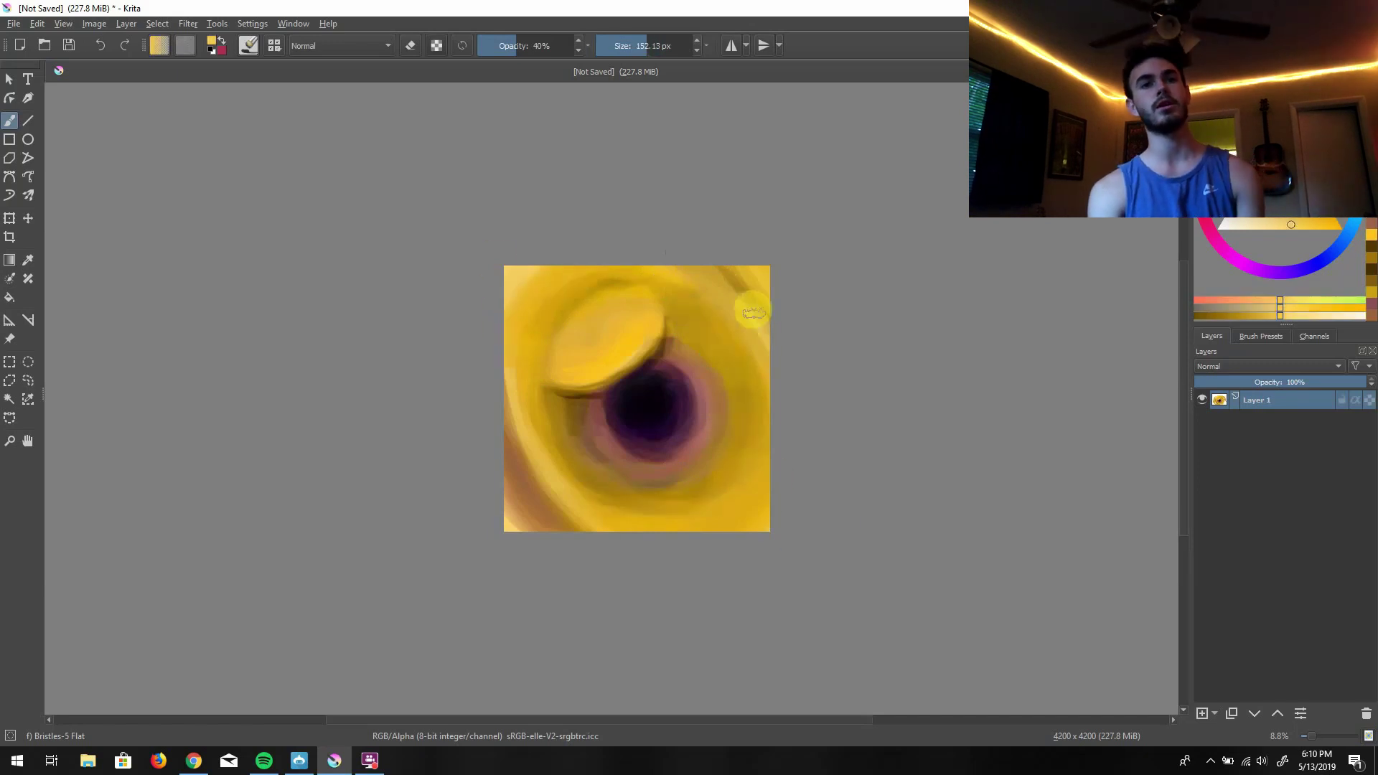
{"action": "left_click", "coordinate": [711, 317], "text": "ctrl"}
{"action": "left_click", "coordinate": [744, 403], "text": "ctrl"}
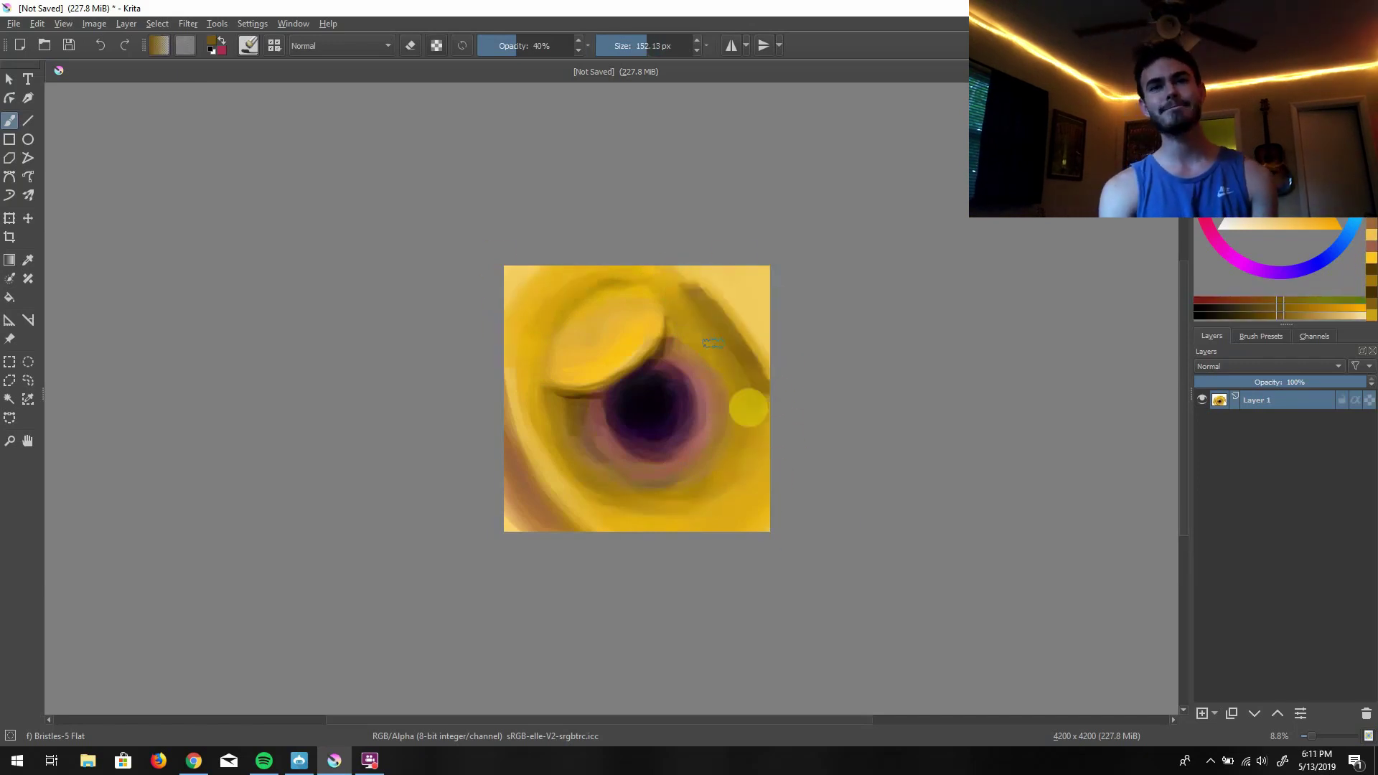
Extend the upper-right brown band to the canvas top and sweep a yellow curve from the lid to the right edge
{"action": "left_click", "coordinate": [632, 276], "text": "ctrl"}
{"action": "key", "text": "bracketleft"}
{"action": "key", "text": "bracketleft"}
{"action": "key", "text": "bracketleft"}
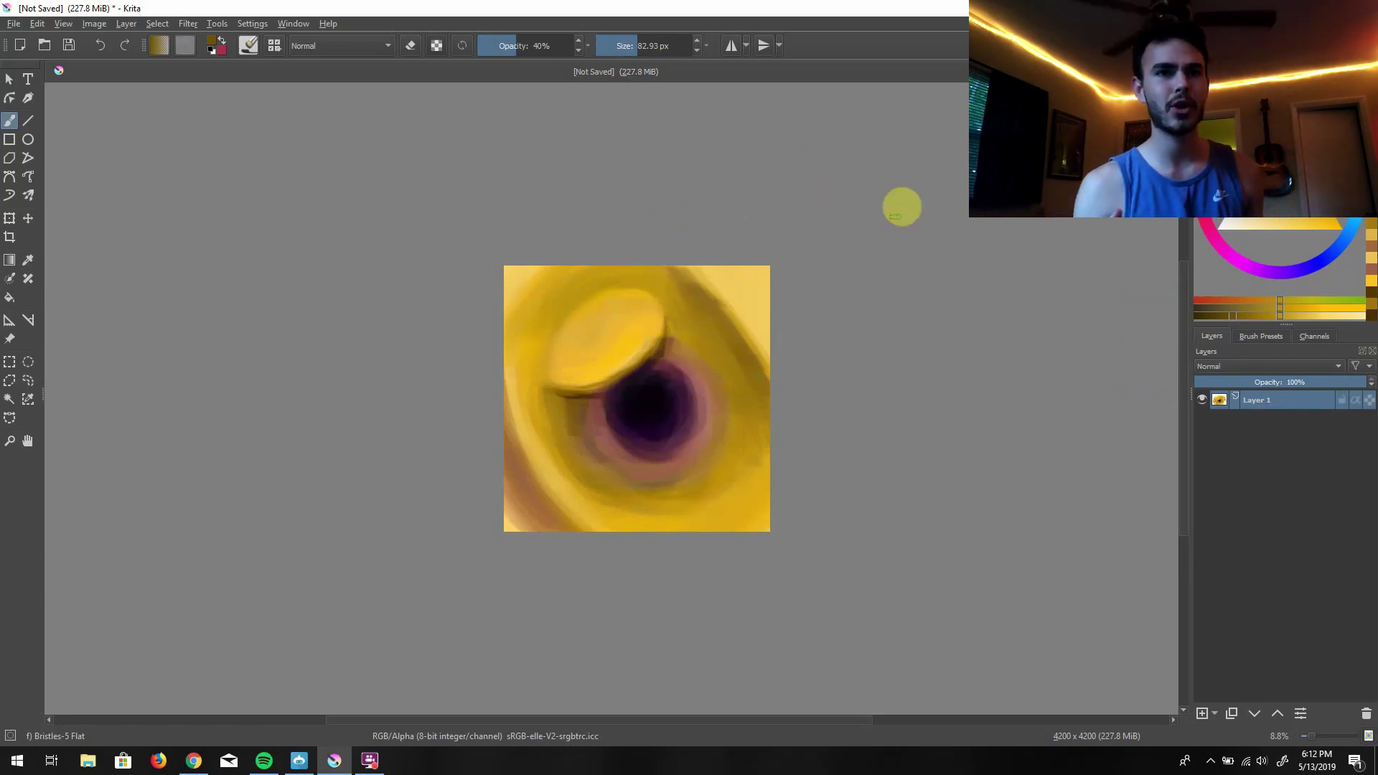
{"action": "left_click", "coordinate": [670, 335], "text": "ctrl"}
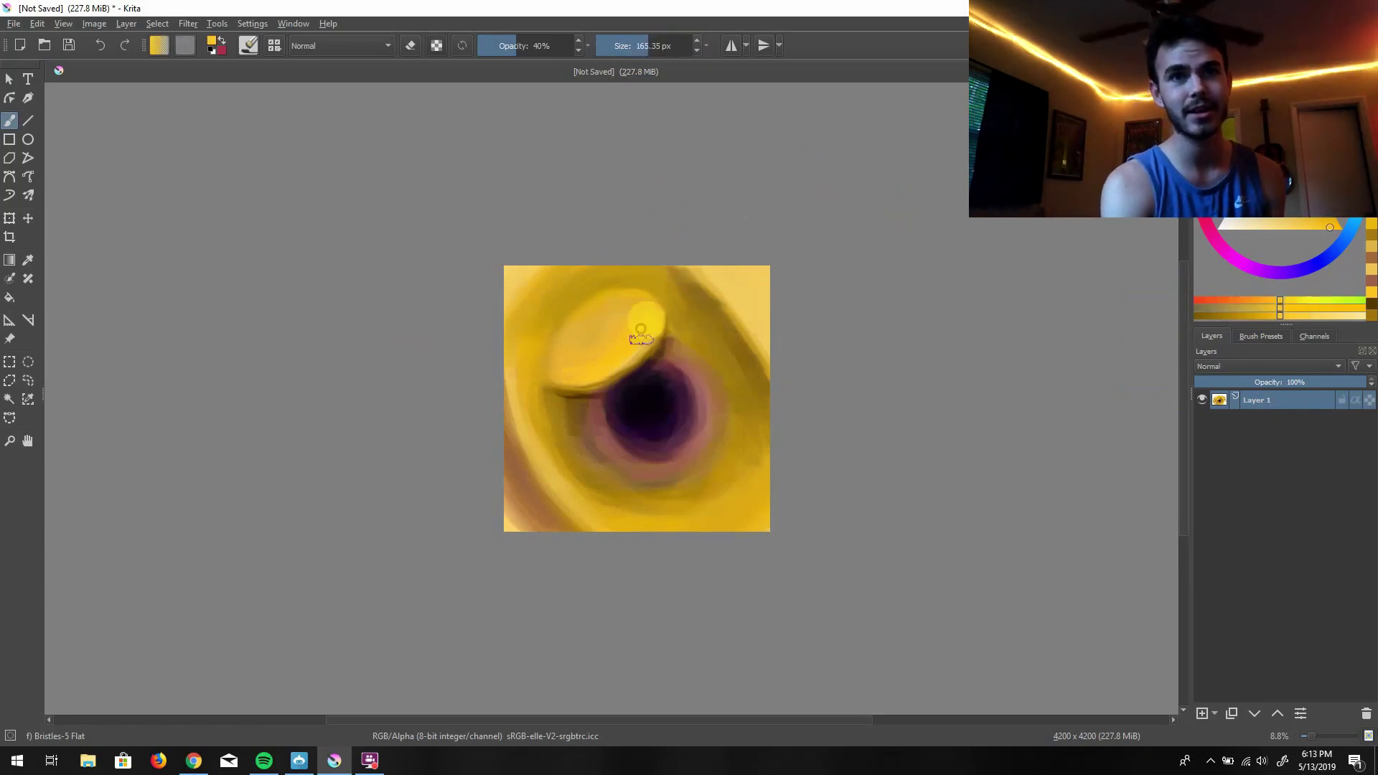
{"action": "left_click", "coordinate": [636, 46]}
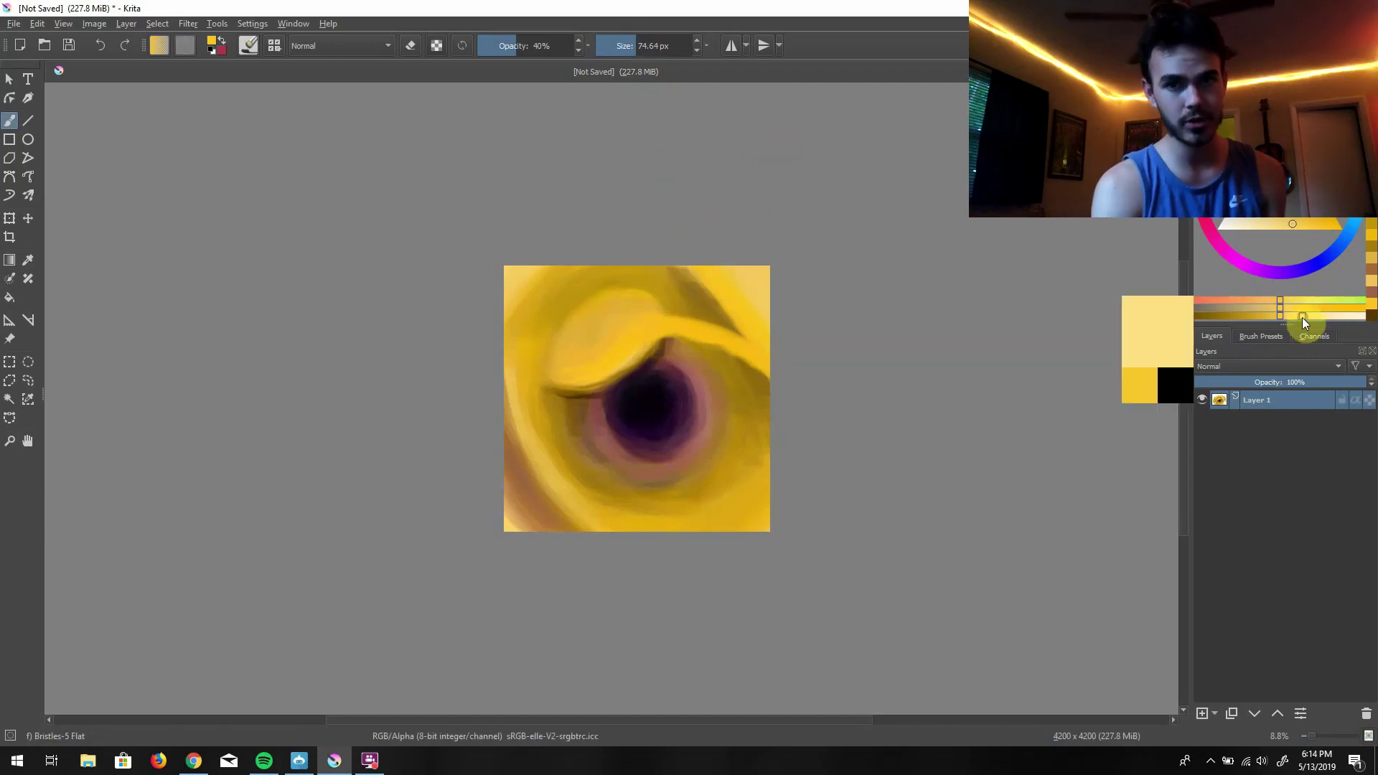
Darken the shadow under the yellow curve and the upper-right brown band, and cover the upper-right corner with yellow
{"action": "left_click", "coordinate": [706, 332], "text": "ctrl"}
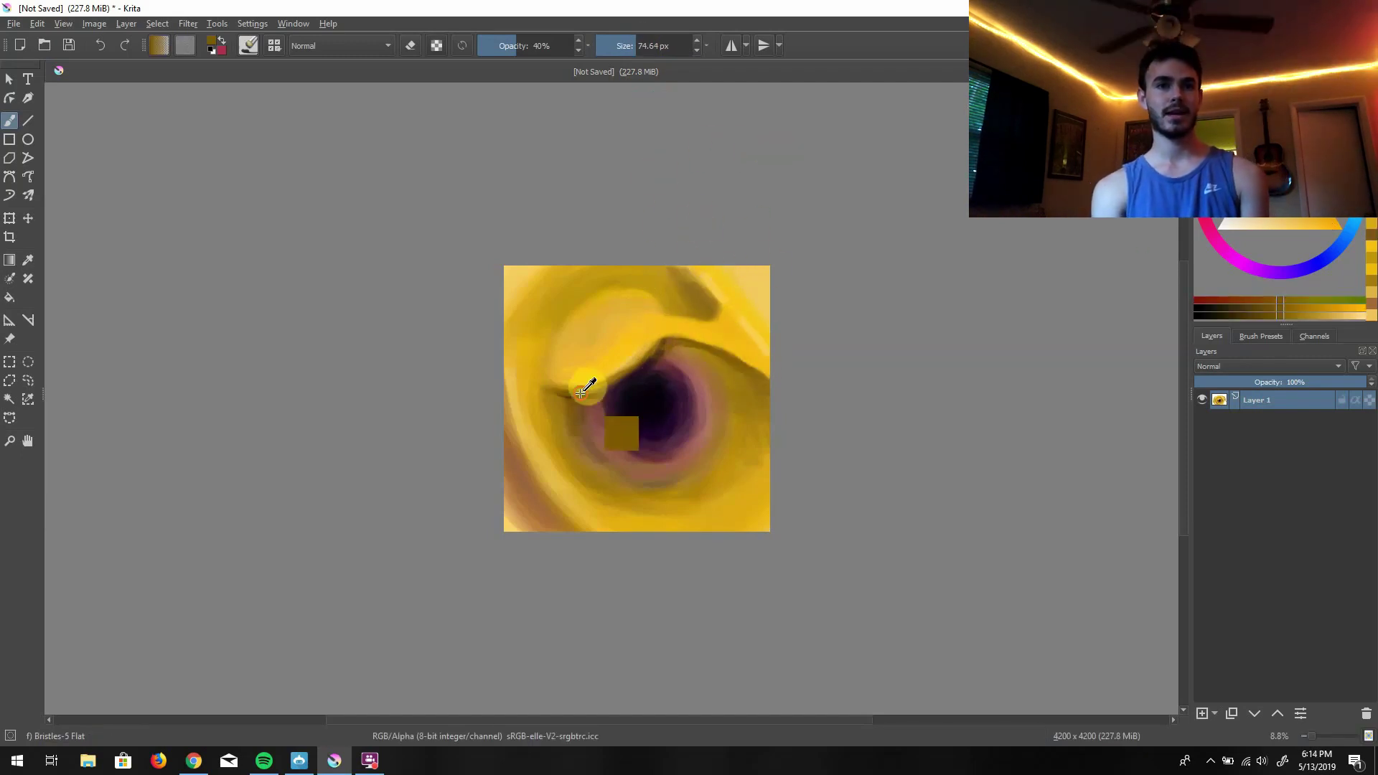
{"action": "left_click_drag", "start_coordinate": [664, 343], "coordinate": [784, 408]}
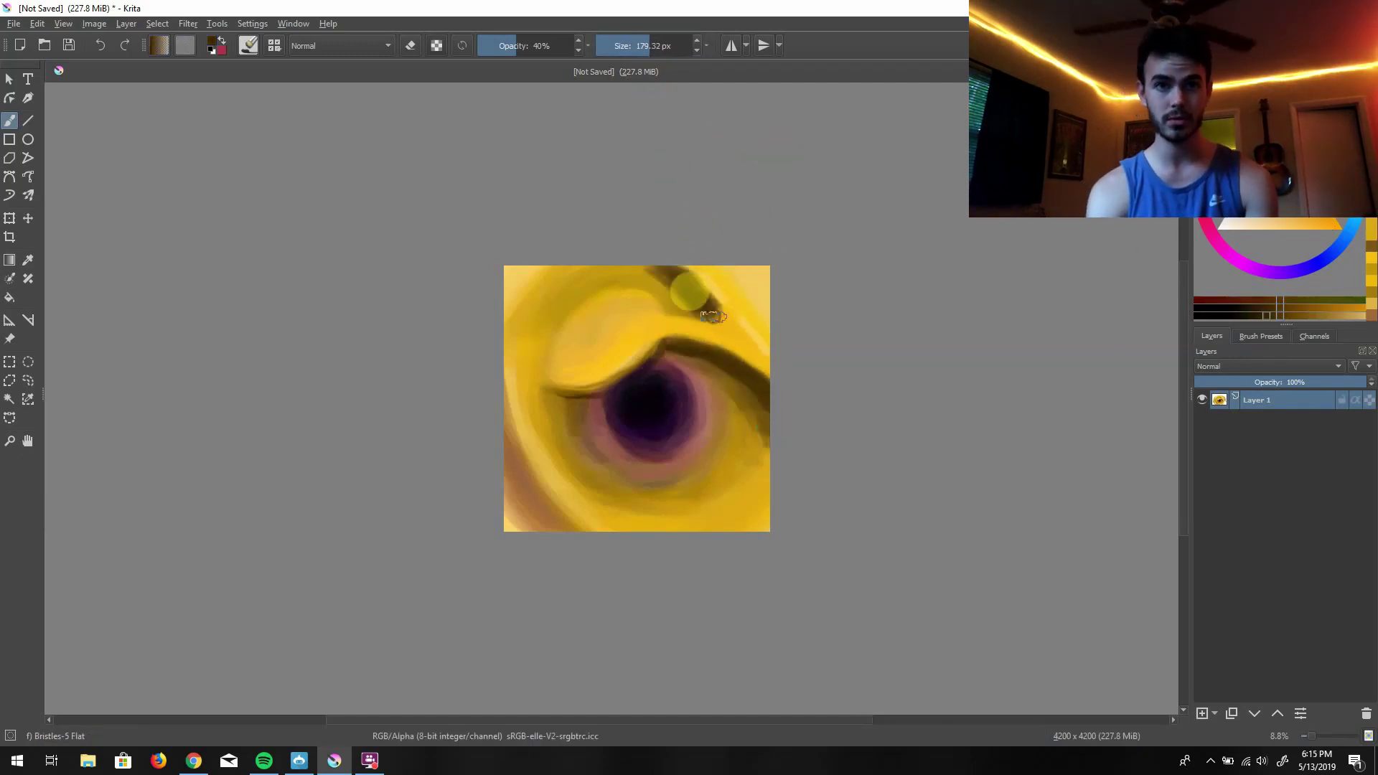
{"action": "left_click", "coordinate": [750, 337], "text": "ctrl"}
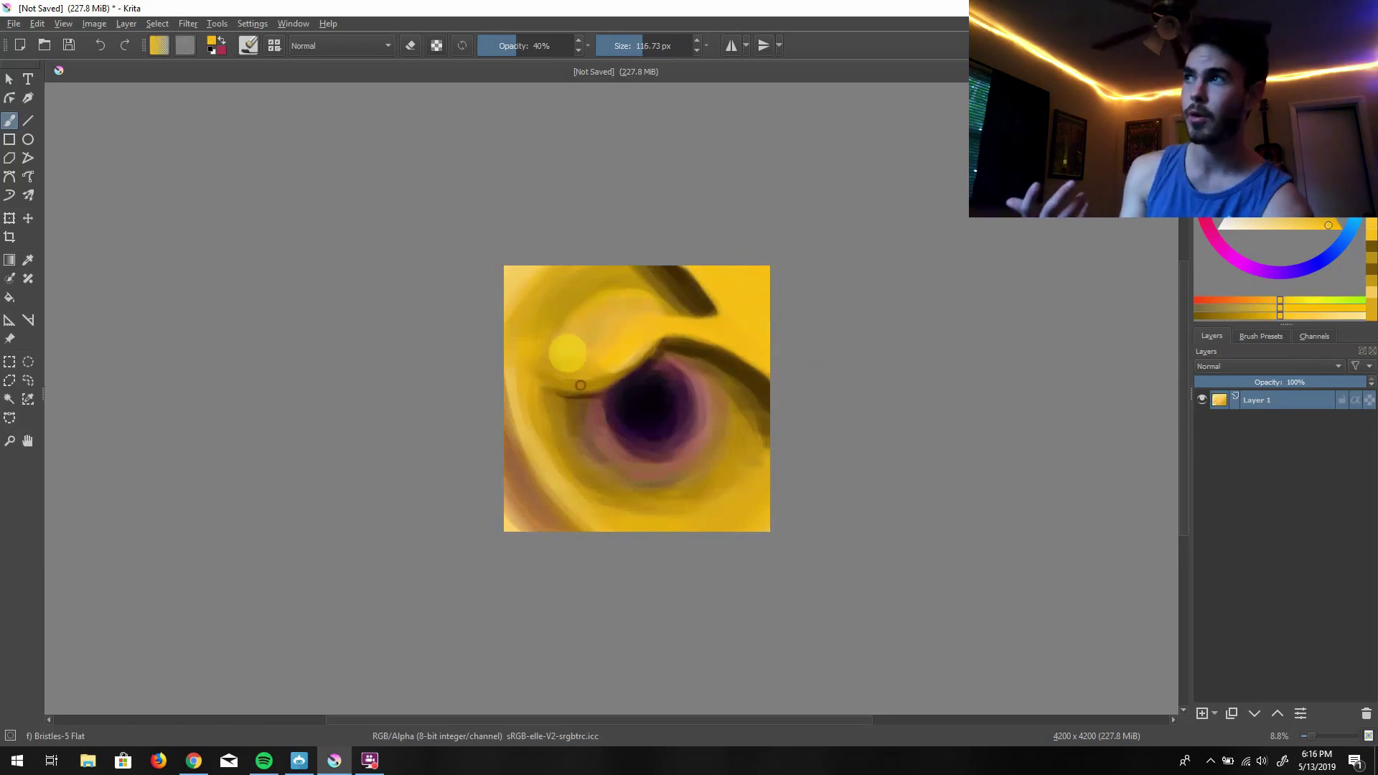
Highlight the lid's lower edge and the curve in bright yellow, and shade the lower-right side of the canvas dark brown
{"action": "left_click_drag", "start_coordinate": [642, 335], "coordinate": [639, 346]}
{"action": "left_click", "coordinate": [739, 346], "text": "ctrl"}
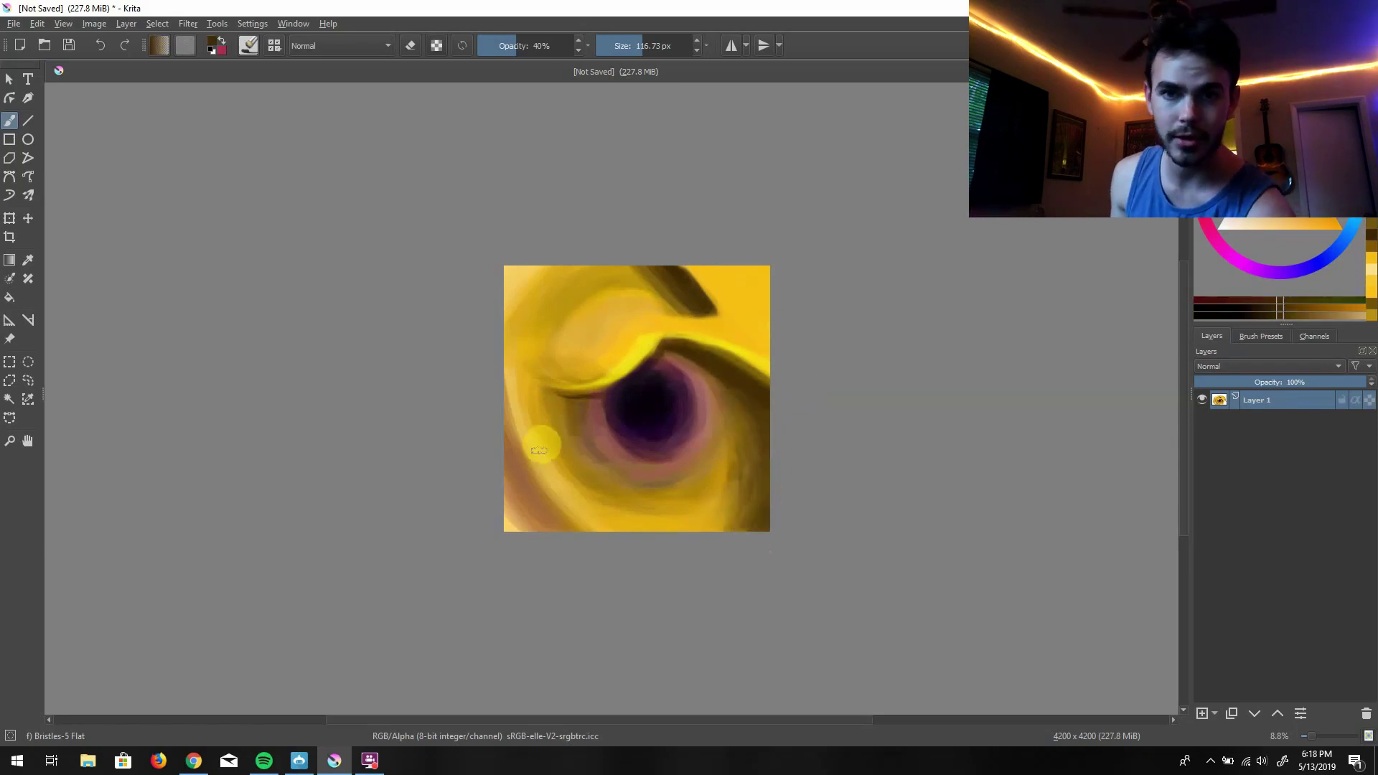
Paint dark purple into the lower-left corner and brighten the adjoining left curve with yellow, sampling colours from the canvas
{"action": "left_click", "coordinate": [625, 440], "text": "ctrl"}
{"action": "mouse_move", "coordinate": [531, 503]}
{"action": "left_mouse_down"}
{"action": "mouse_move", "coordinate": [517, 527]}
{"action": "mouse_move", "coordinate": [528, 402]}
{"action": "left_mouse_up"}
{"action": "left_click", "coordinate": [547, 430], "text": "ctrl"}
{"action": "left_click", "coordinate": [685, 298], "text": "ctrl"}
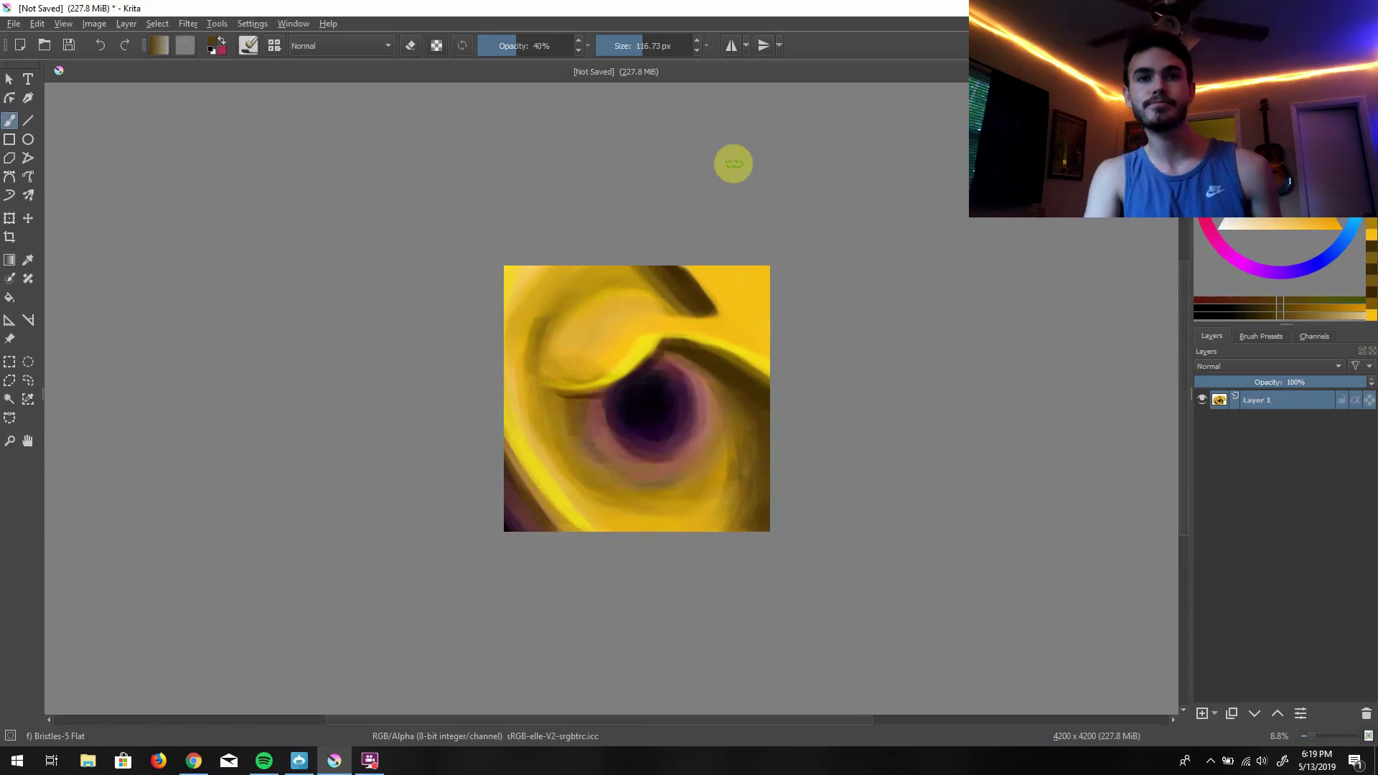
{"action": "left_click", "coordinate": [572, 492], "text": "ctrl"}
{"action": "left_click", "coordinate": [554, 492], "text": "ctrl"}
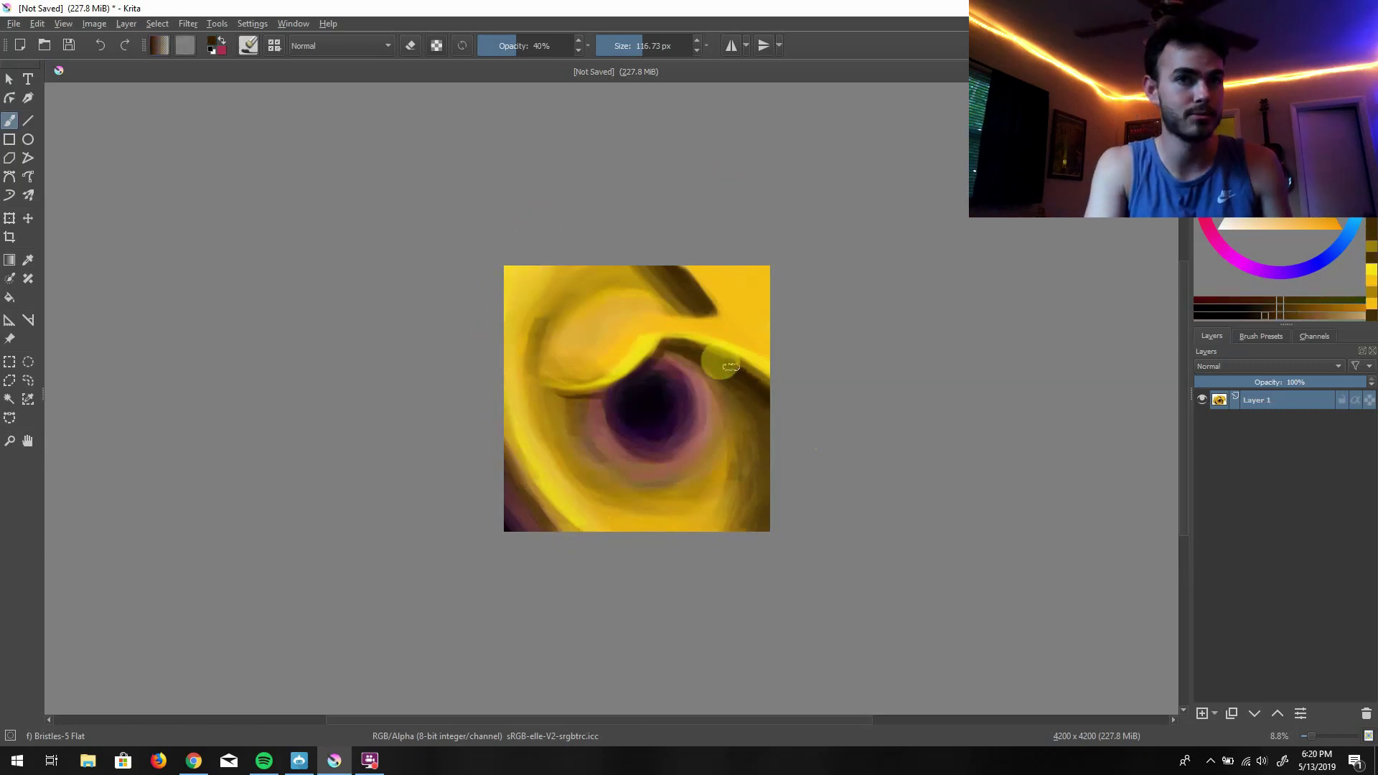
Rework the yellow highlight along the curve and lid edge, and shade below-left of the iris dark brown with a 217.62 px brush
{"action": "left_click", "coordinate": [696, 326], "text": "ctrl"}
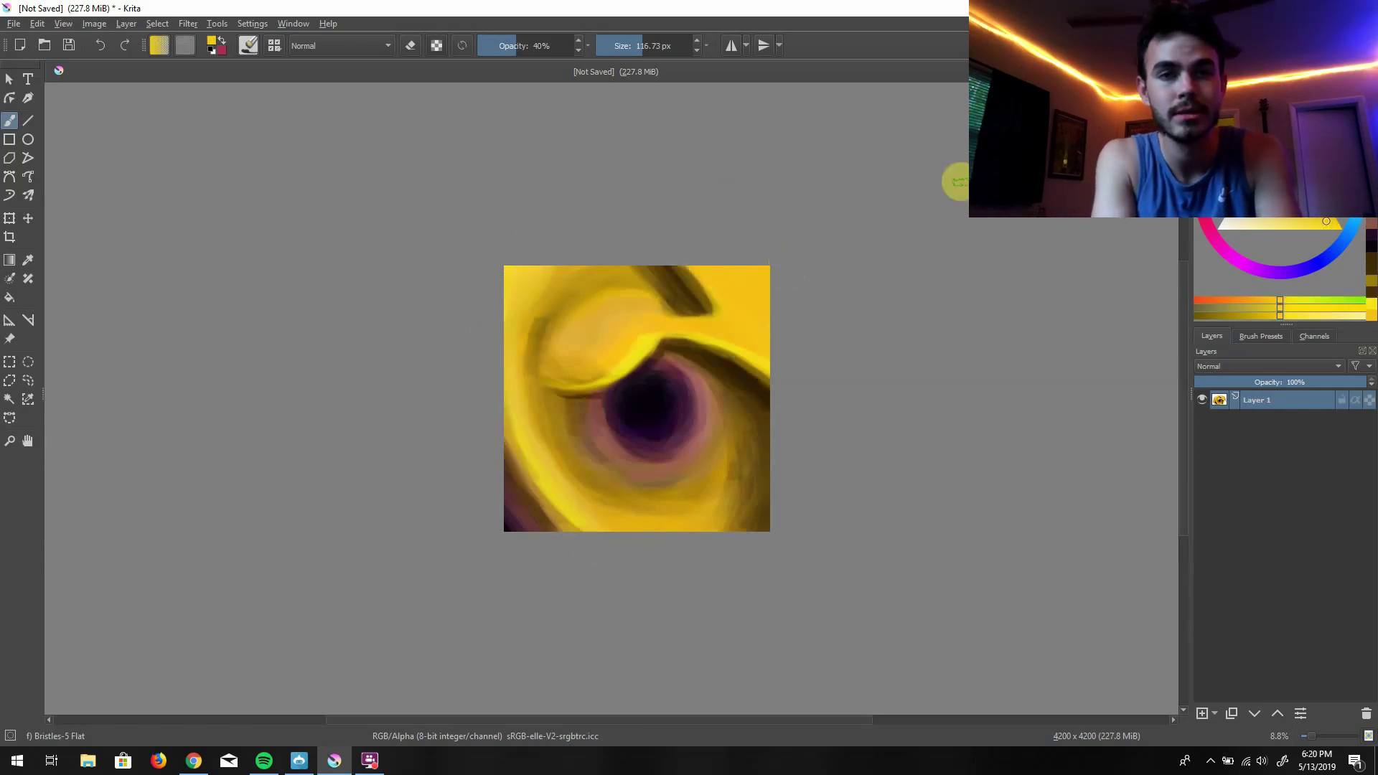
{"action": "left_click_drag", "start_coordinate": [664, 335], "coordinate": [734, 346]}
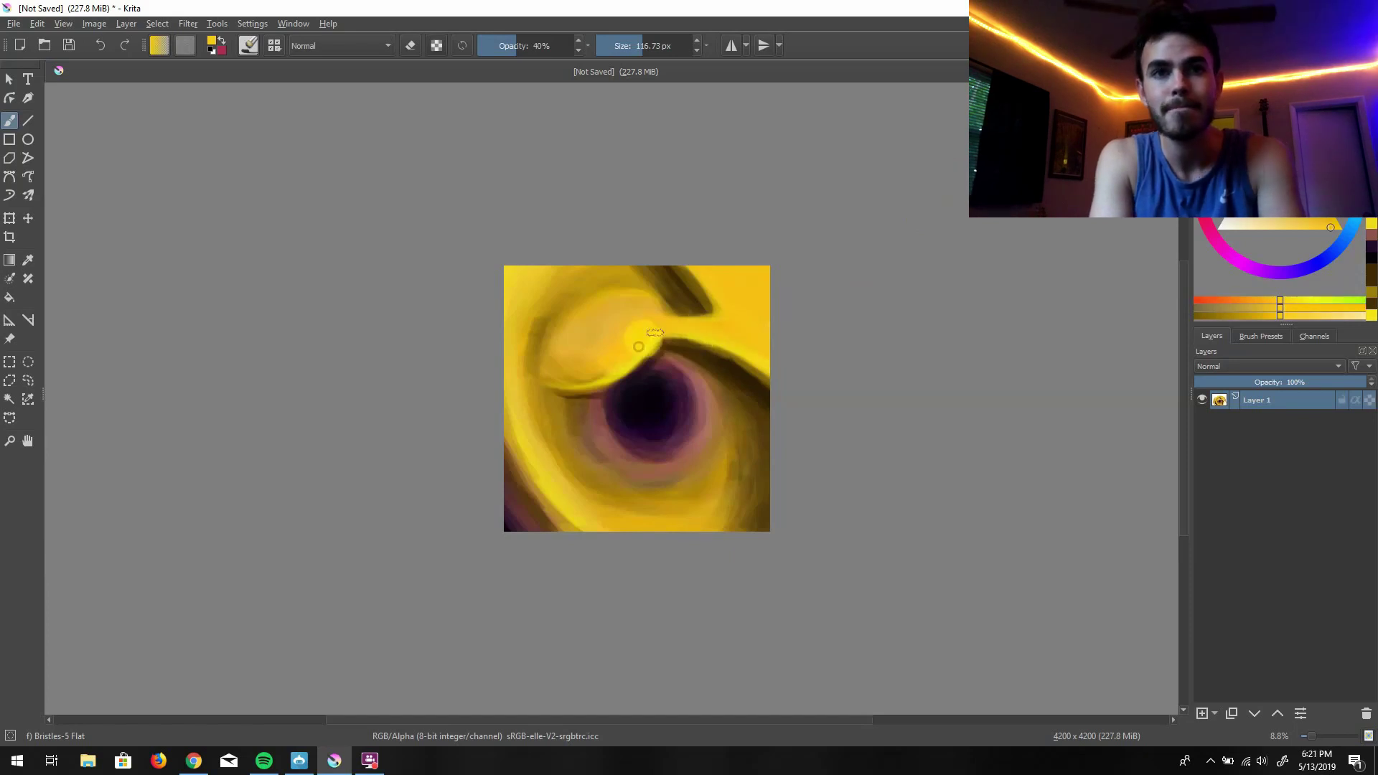
{"action": "left_click_drag", "start_coordinate": [638, 347], "coordinate": [556, 387]}
{"action": "left_click", "coordinate": [538, 362], "text": "ctrl"}
{"action": "left_click", "coordinate": [651, 46]}
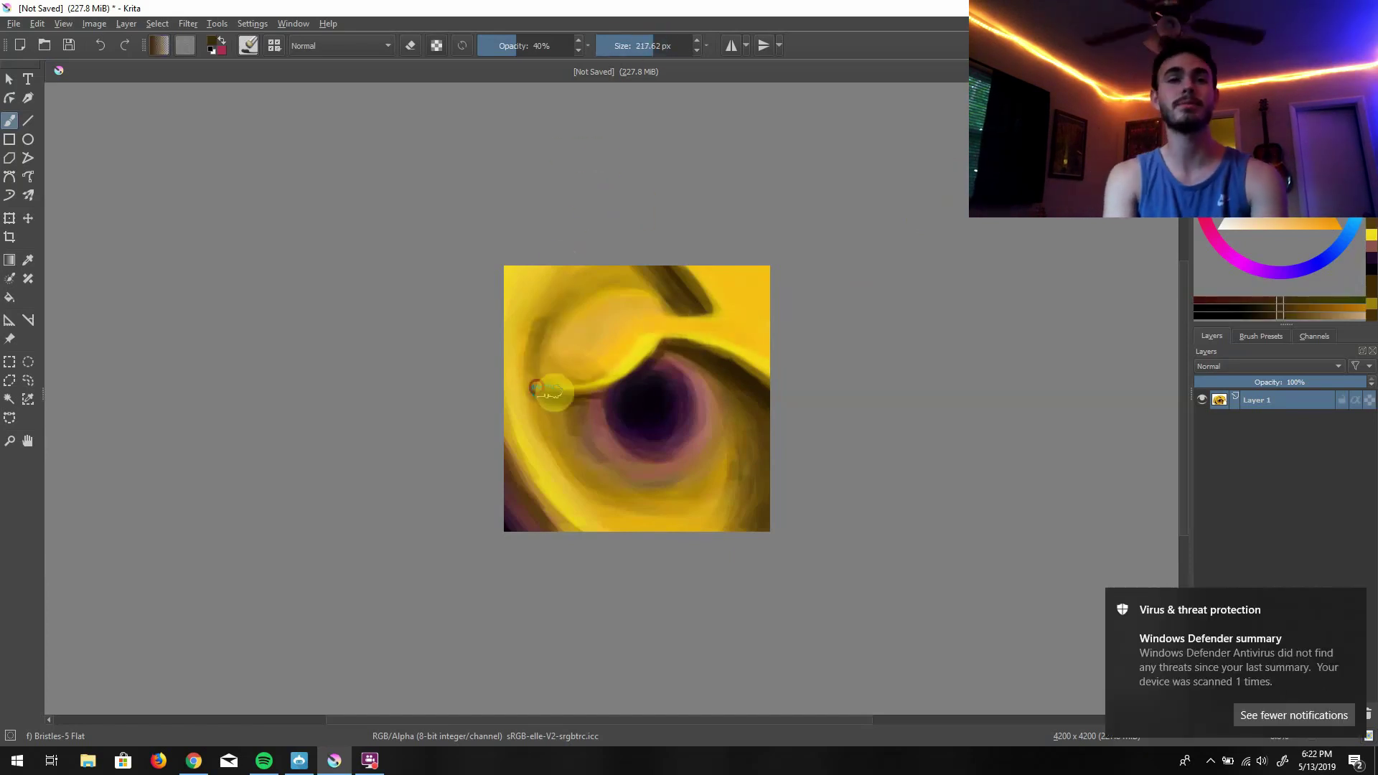
Blend salmon pink into the upper-right corner and along the eyelid with the 217.62 px brush
{"action": "key", "text": "x"}
{"action": "left_click_drag", "start_coordinate": [771, 320], "coordinate": [725, 262]}
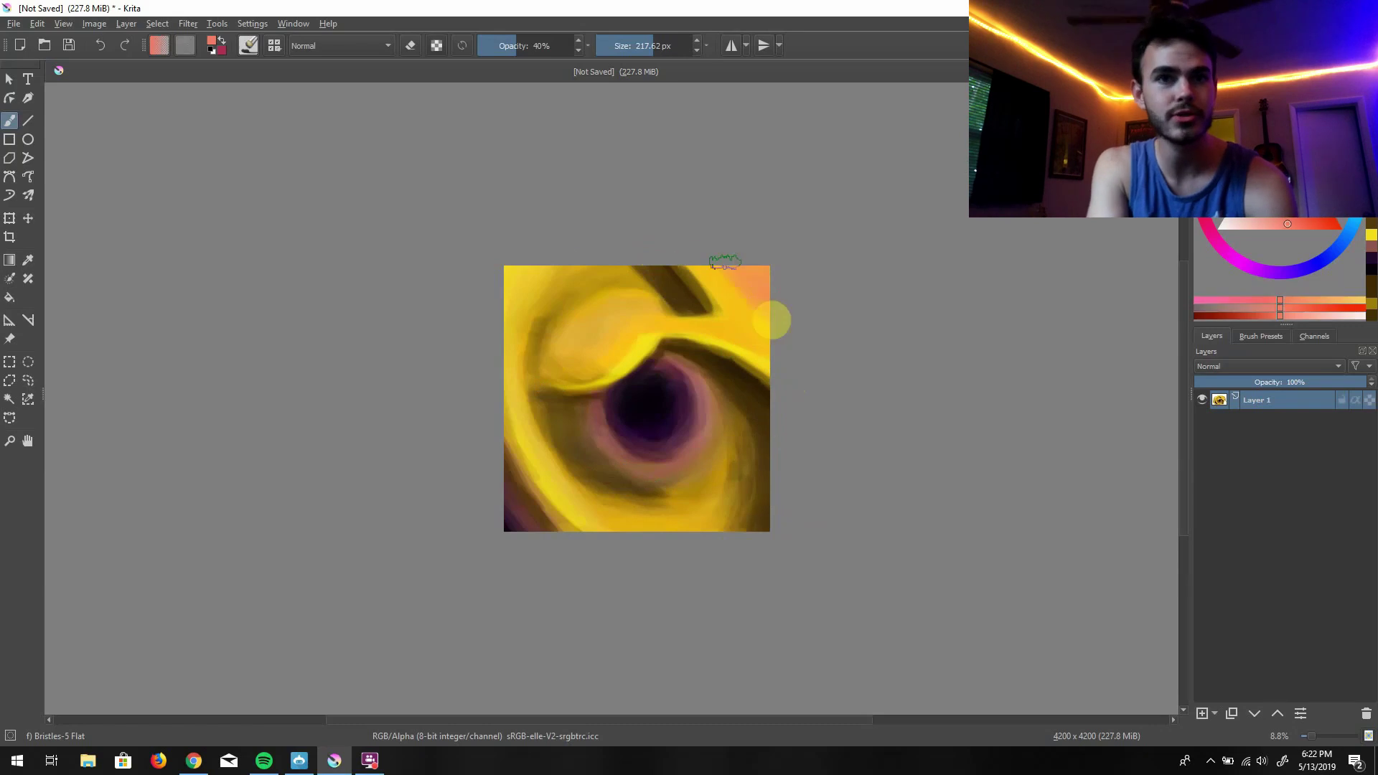
{"action": "mouse_move", "coordinate": [607, 378]}
{"action": "left_mouse_down"}
{"action": "mouse_move", "coordinate": [650, 321]}
{"action": "mouse_move", "coordinate": [720, 284]}
{"action": "left_mouse_up"}
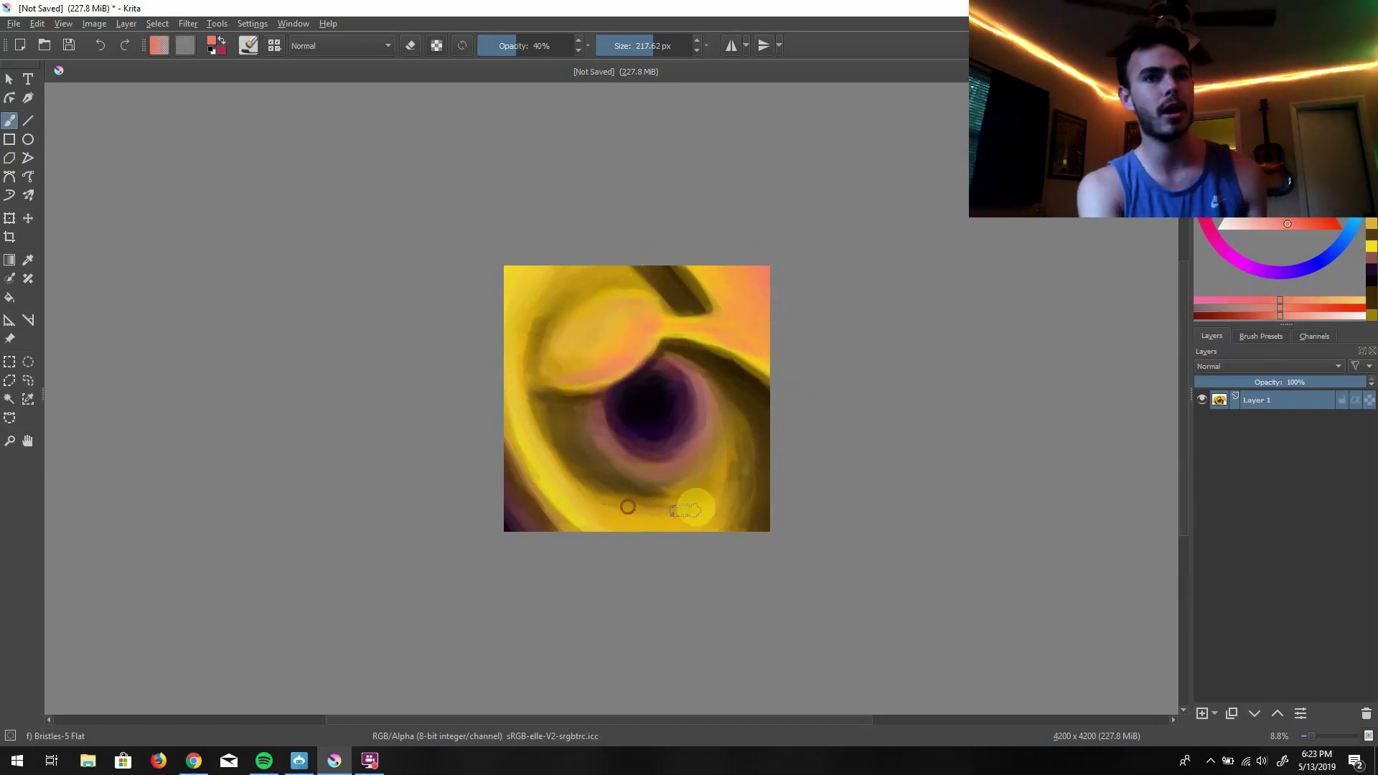
Blend a sampled muted pink around the lower half of the iris with a larger brush
{"action": "left_click", "coordinate": [714, 431], "text": "ctrl"}
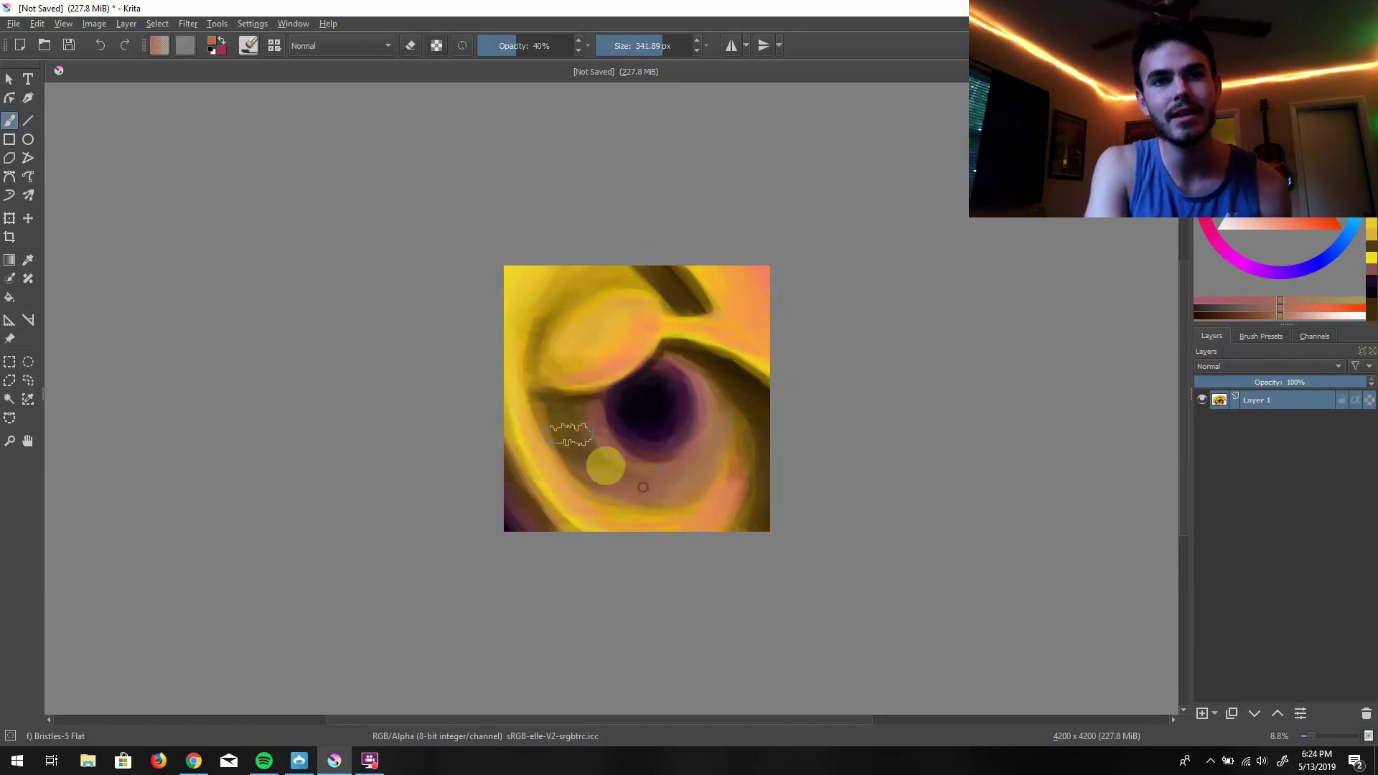
{"action": "left_click_drag", "start_coordinate": [725, 407], "coordinate": [667, 496]}
{"action": "left_click_drag", "start_coordinate": [852, 360], "coordinate": [564, 393]}
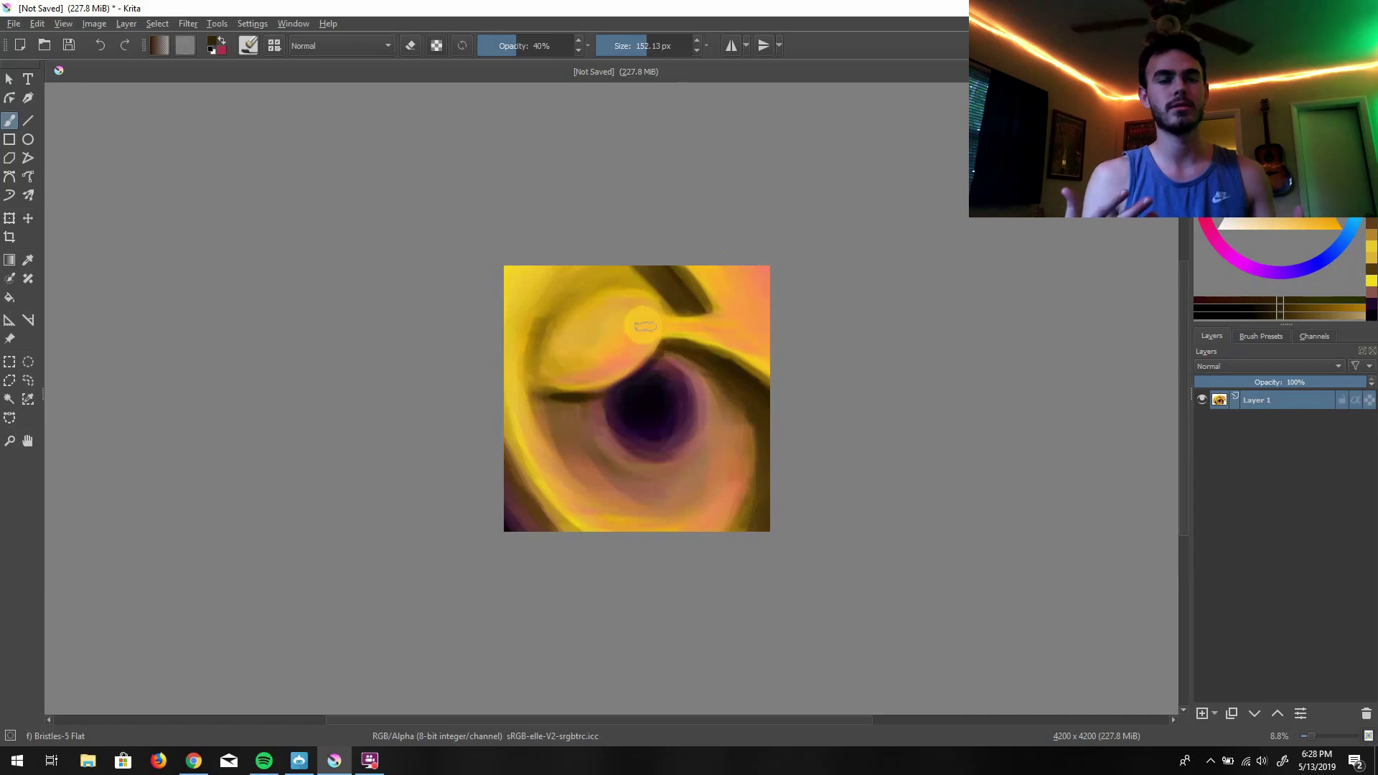
Soften the curve beside the lid with orange and widen the iris with purple, using a 152.13 px brush
{"action": "left_click_drag", "start_coordinate": [520, 435], "coordinate": [701, 338]}
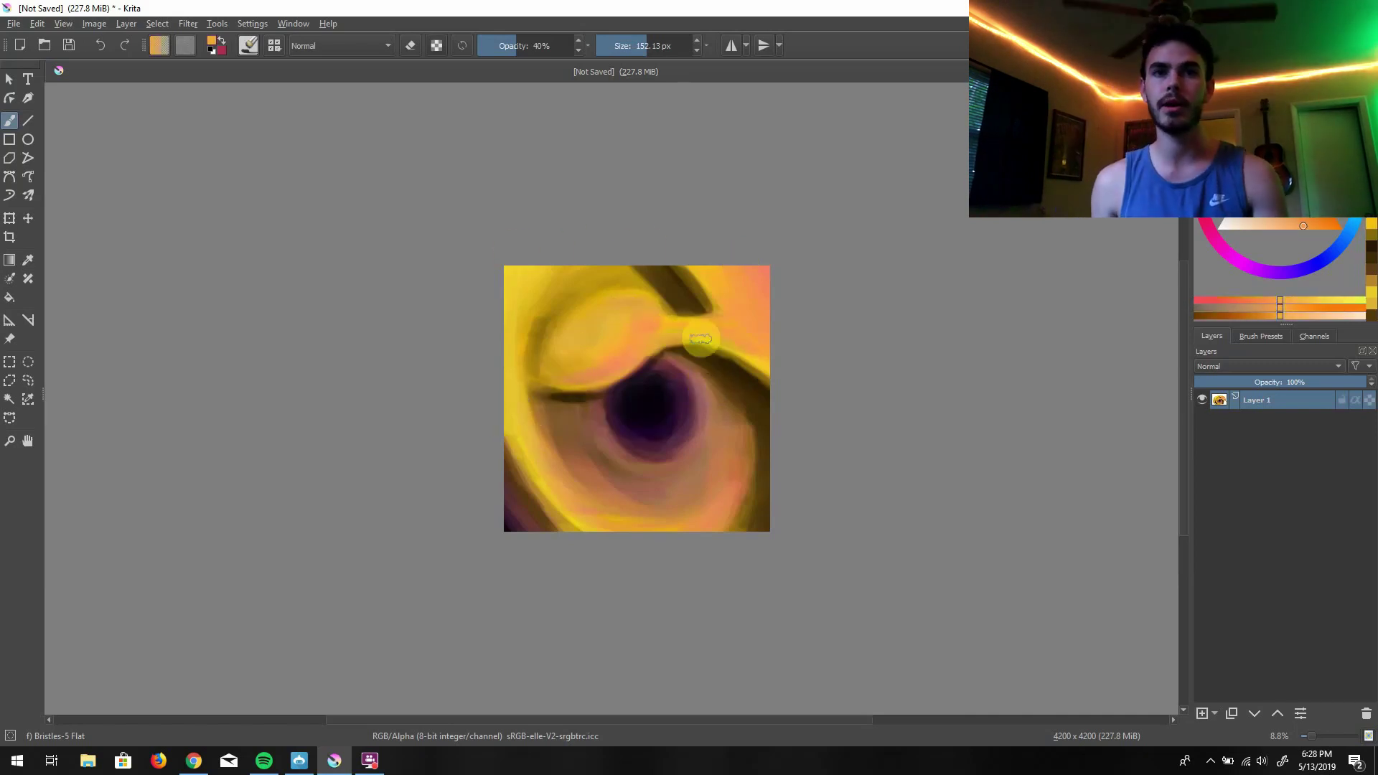
{"action": "left_click_drag", "start_coordinate": [619, 368], "coordinate": [667, 271]}
{"action": "mouse_move", "coordinate": [579, 402]}
{"action": "left_mouse_down"}
{"action": "mouse_move", "coordinate": [669, 361]}
{"action": "mouse_move", "coordinate": [619, 388]}
{"action": "mouse_move", "coordinate": [659, 355]}
{"action": "mouse_move", "coordinate": [670, 374]}
{"action": "mouse_move", "coordinate": [656, 480]}
{"action": "mouse_move", "coordinate": [607, 400]}
{"action": "left_mouse_up"}
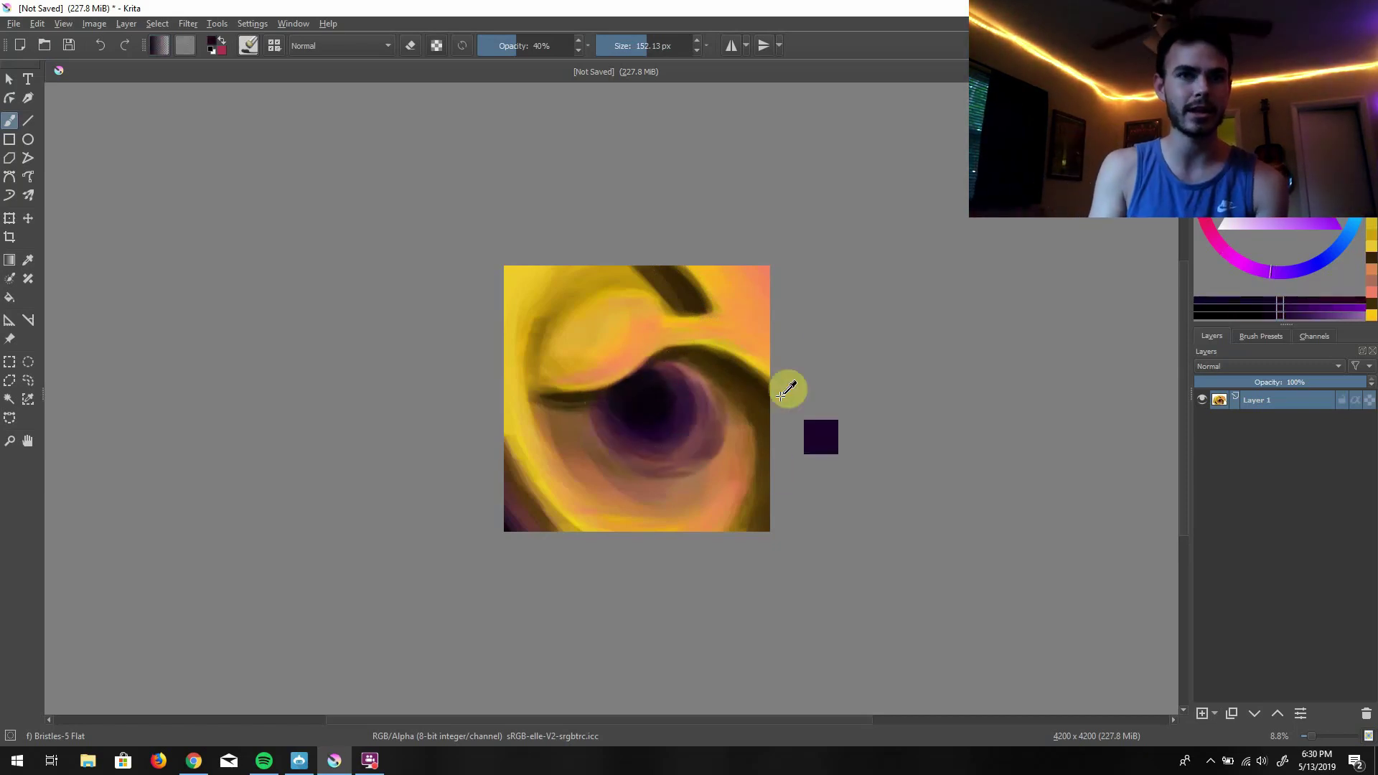
Redefine the dark purple band in the lower-left corner and blend yellow-orange along the left side with a 158.65 px brush
{"action": "left_click", "coordinate": [615, 400], "text": "ctrl"}
{"action": "mouse_move", "coordinate": [516, 431]}
{"action": "left_mouse_down"}
{"action": "mouse_move", "coordinate": [615, 413]}
{"action": "mouse_move", "coordinate": [527, 495]}
{"action": "mouse_move", "coordinate": [520, 470]}
{"action": "mouse_move", "coordinate": [548, 537]}
{"action": "mouse_move", "coordinate": [551, 509]}
{"action": "mouse_move", "coordinate": [710, 341]}
{"action": "mouse_move", "coordinate": [512, 464]}
{"action": "mouse_move", "coordinate": [585, 474]}
{"action": "left_mouse_up"}
{"action": "key", "text": "bracketleft"}
{"action": "key", "text": "bracketleft"}
{"action": "key", "text": "bracketleft"}
{"action": "left_click", "coordinate": [548, 535], "text": "ctrl"}
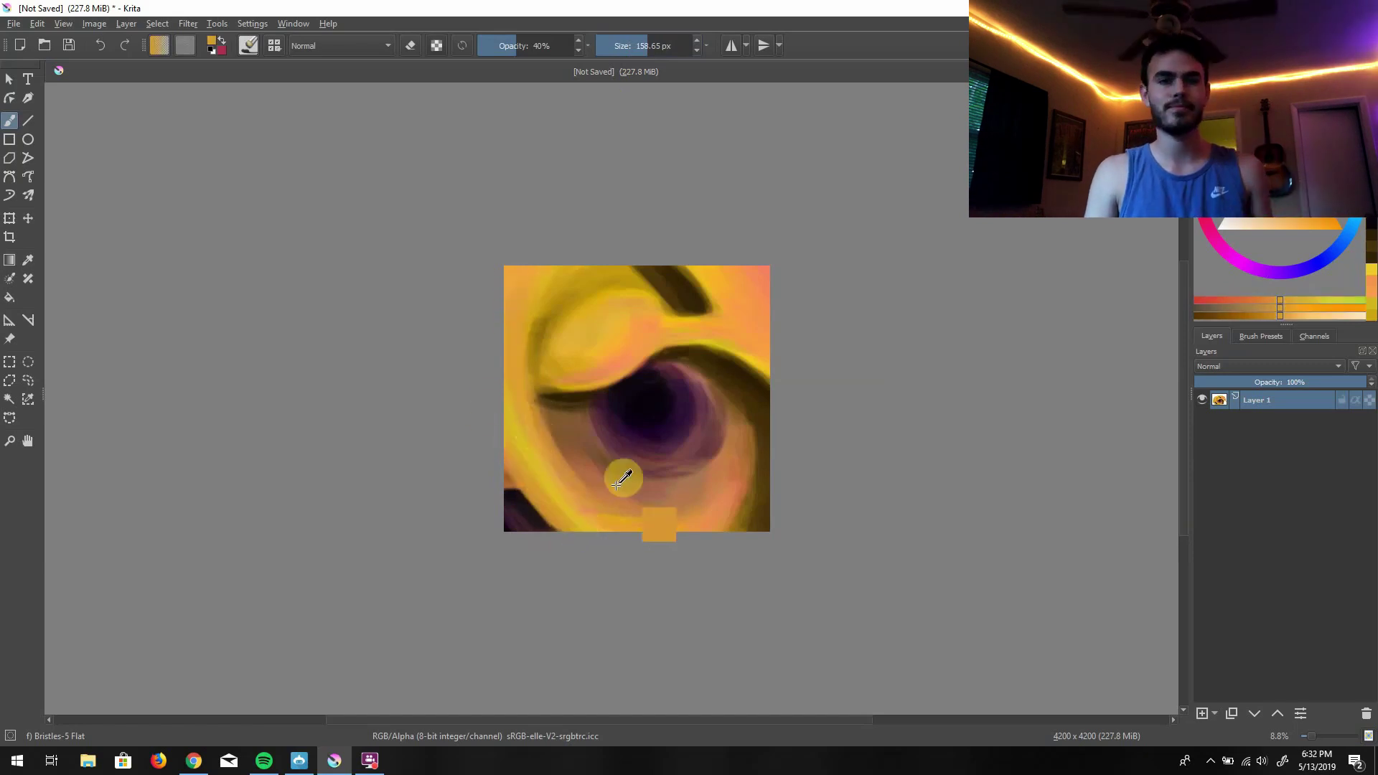
{"action": "left_click", "coordinate": [617, 483], "text": "ctrl"}
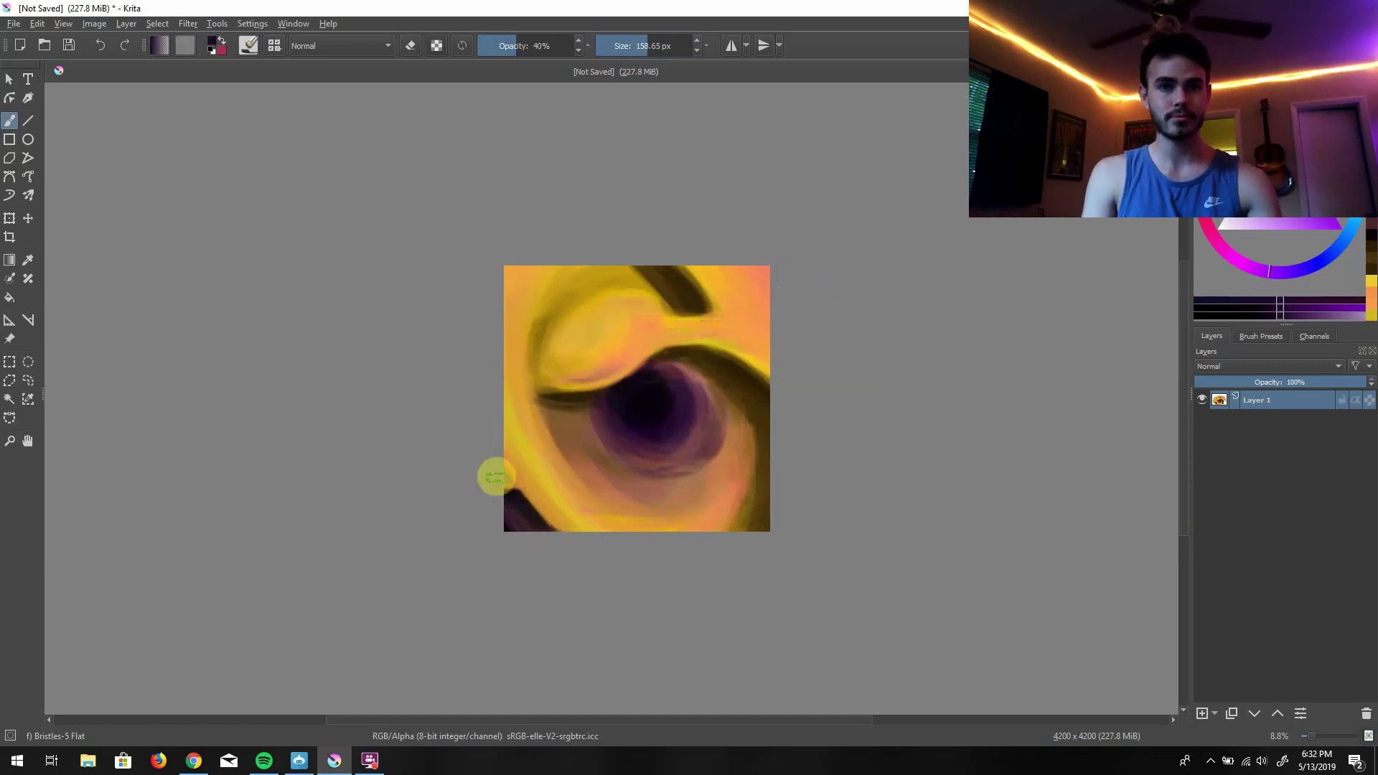
Tint the left edge and upper-left corner salmon orange, and line the lid and lower-left band with red-orange at 87.29 px
{"action": "left_click", "coordinate": [702, 273], "text": "ctrl"}
{"action": "left_click", "coordinate": [505, 308], "text": "ctrl"}
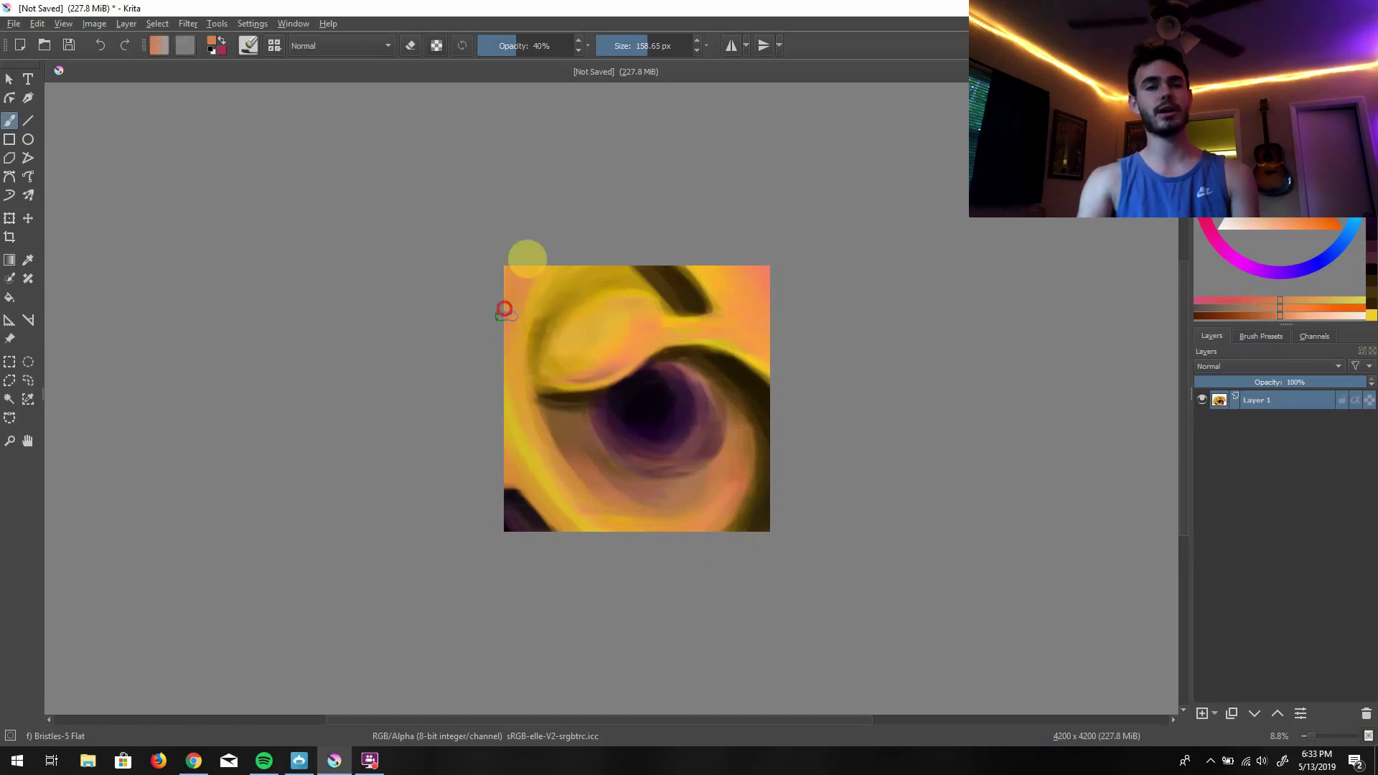
{"action": "left_click", "coordinate": [541, 229], "text": "ctrl"}
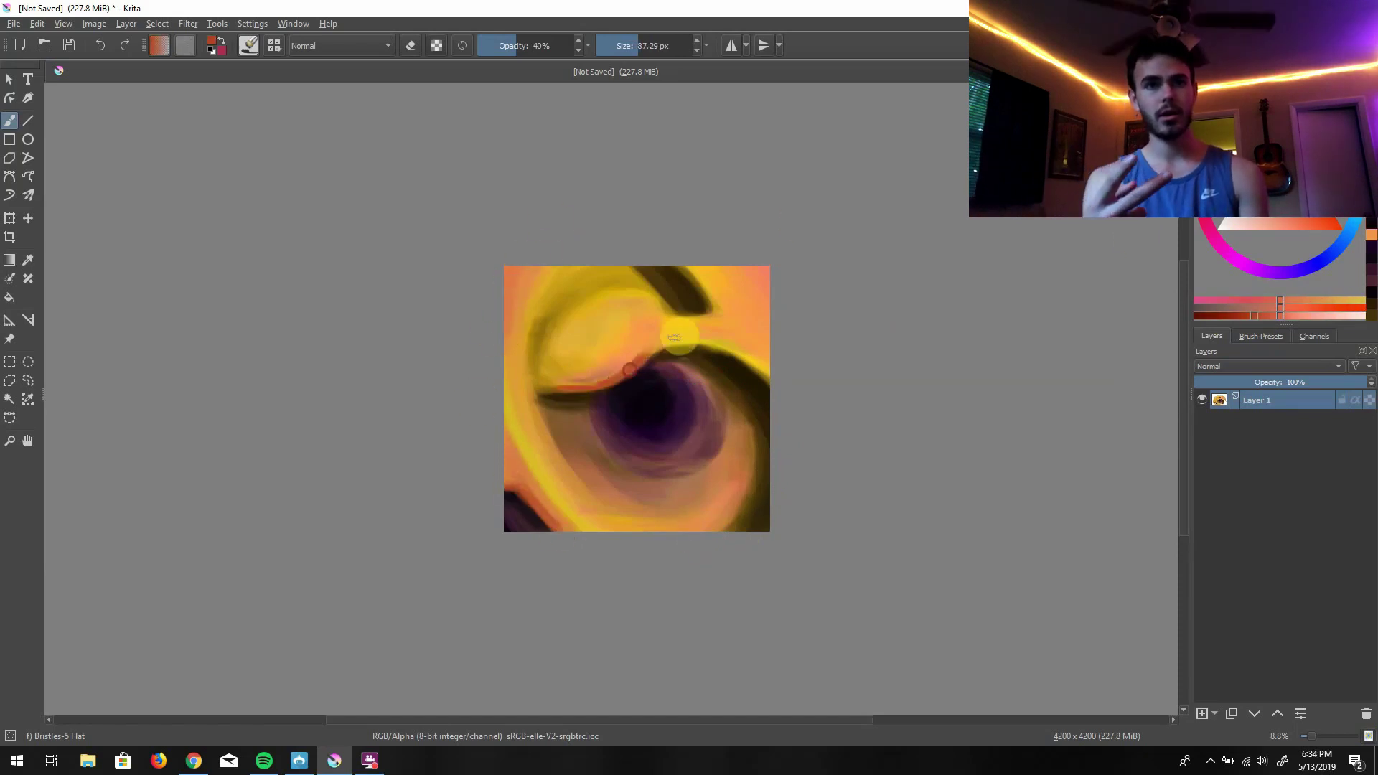
Darken the upper-right band with a 165.35 px brush and shade the canvas's upper-right corner
{"action": "left_click_drag", "start_coordinate": [644, 47], "coordinate": [648, 48]}
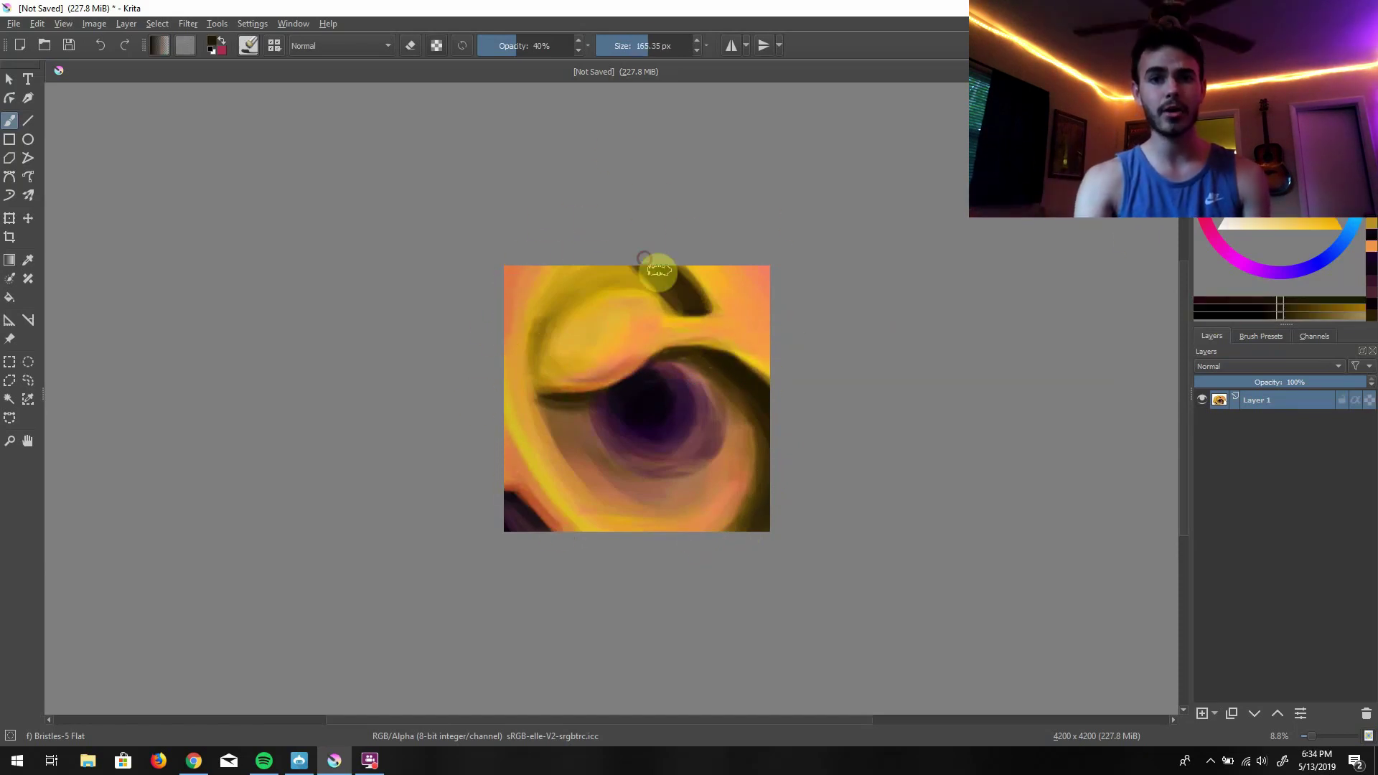
{"action": "left_click", "coordinate": [1227, 316]}
{"action": "left_click", "coordinate": [781, 310], "text": "ctrl"}
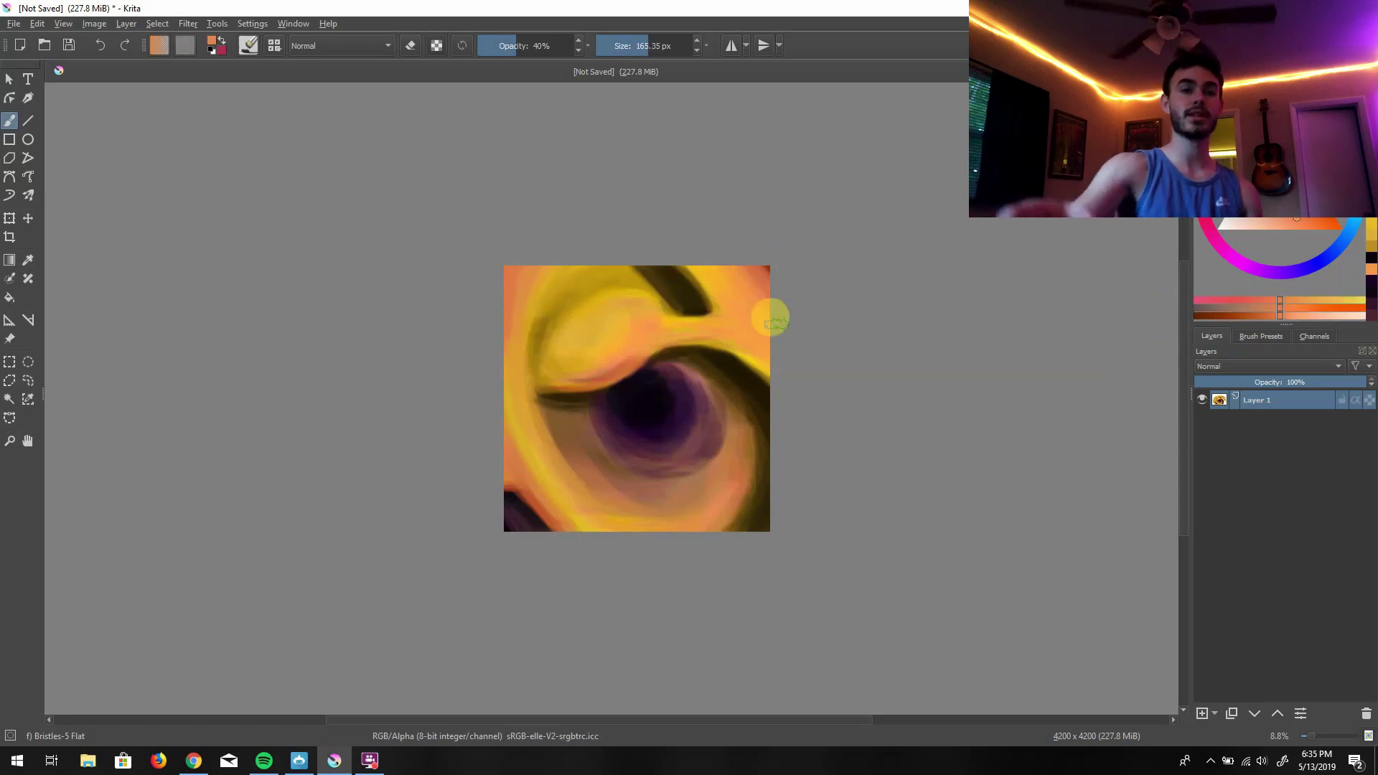
{"action": "left_click", "coordinate": [656, 253], "text": "ctrl"}
Deepen the lid line and the curve over the iris with near-black, and darken the upper band's tip
{"action": "left_click", "coordinate": [665, 358], "text": "ctrl"}
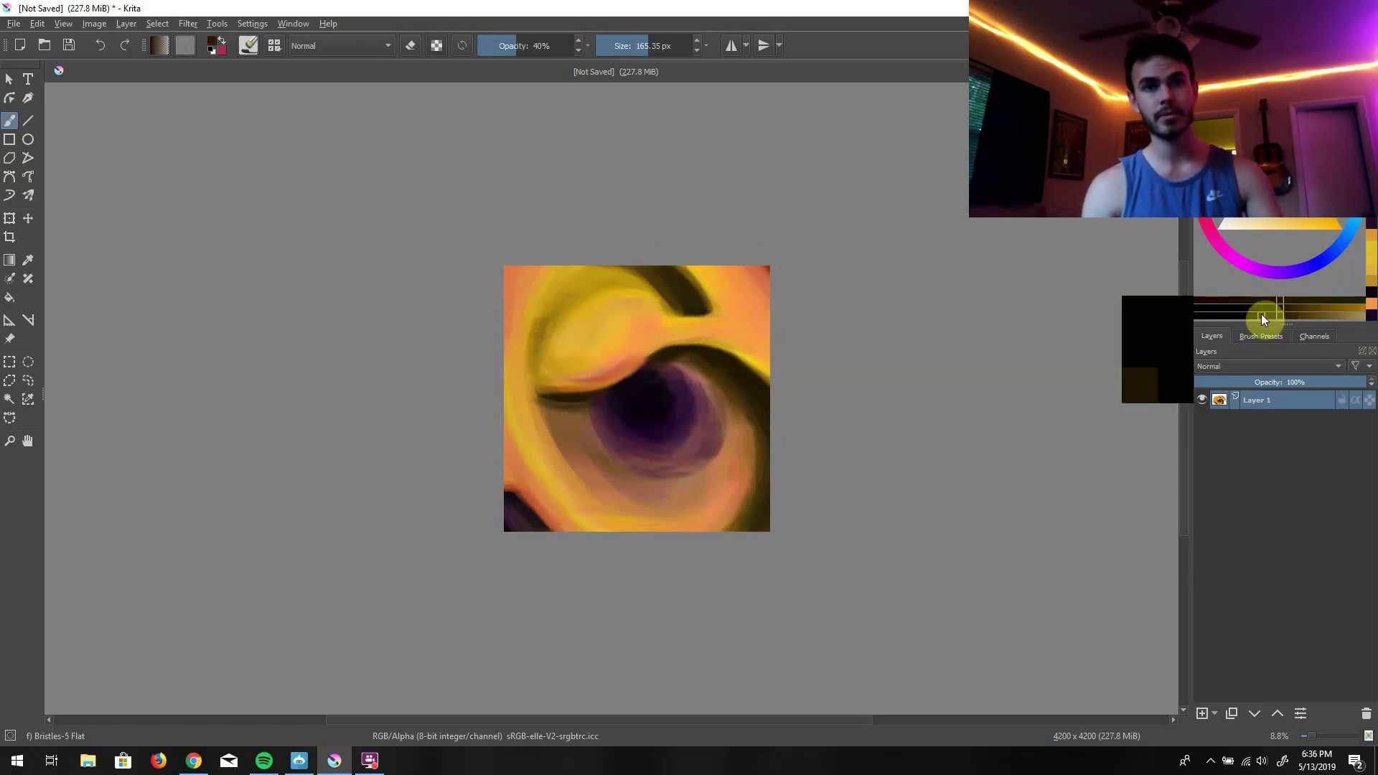
{"action": "left_click", "coordinate": [532, 352], "text": "ctrl"}
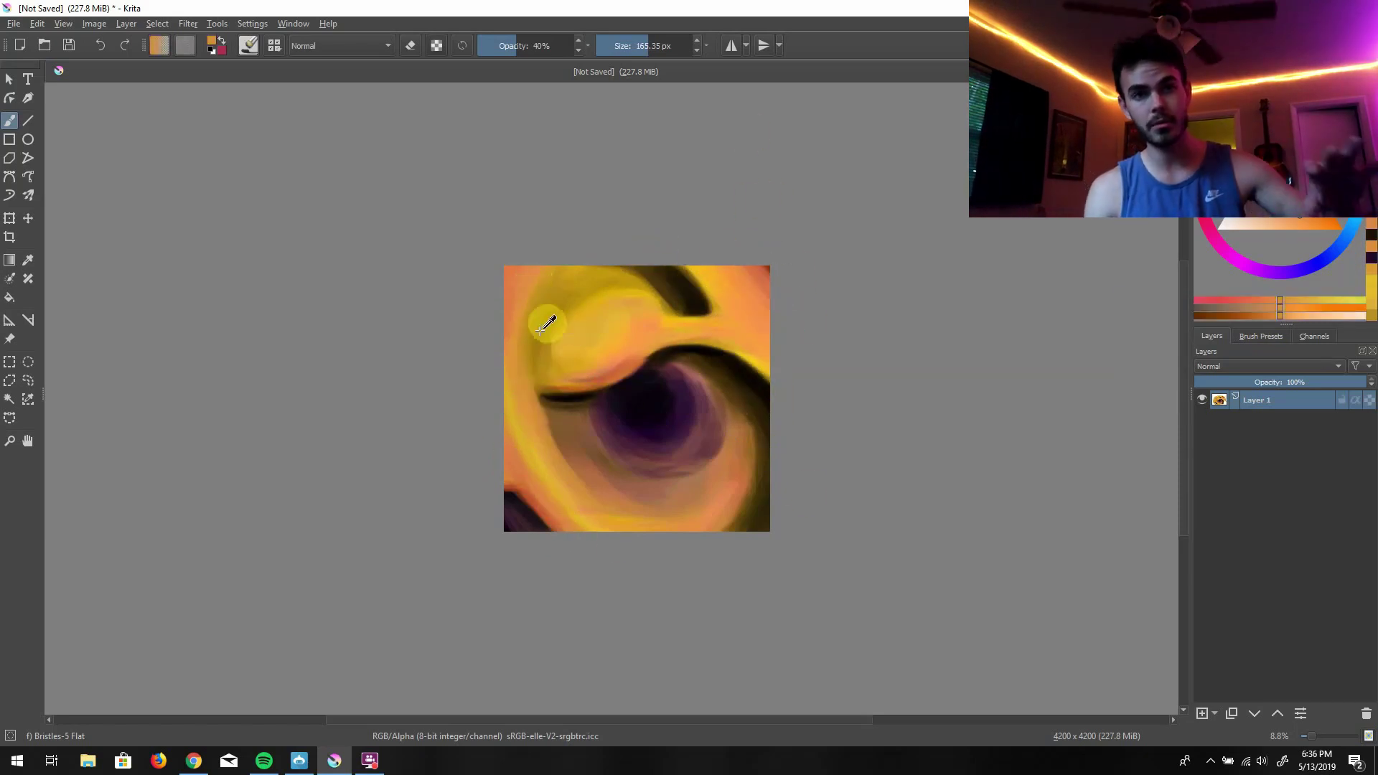
{"action": "left_click", "coordinate": [1270, 317]}
{"action": "left_click", "coordinate": [706, 317], "text": "ctrl"}
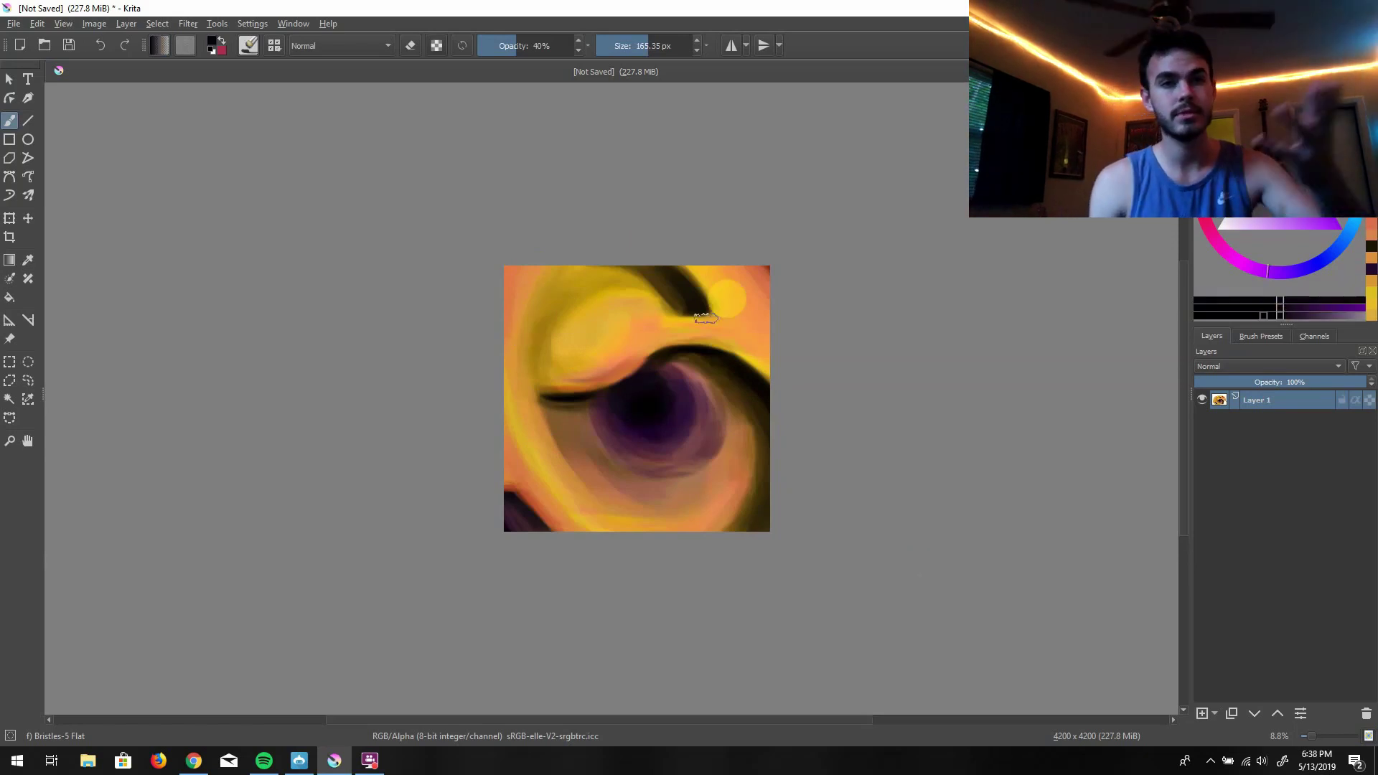
Paint a bright yellow highlight in the centre of the eyelid and blend sampled orange around it and across the bridge
{"action": "left_click", "coordinate": [595, 331], "text": "ctrl"}
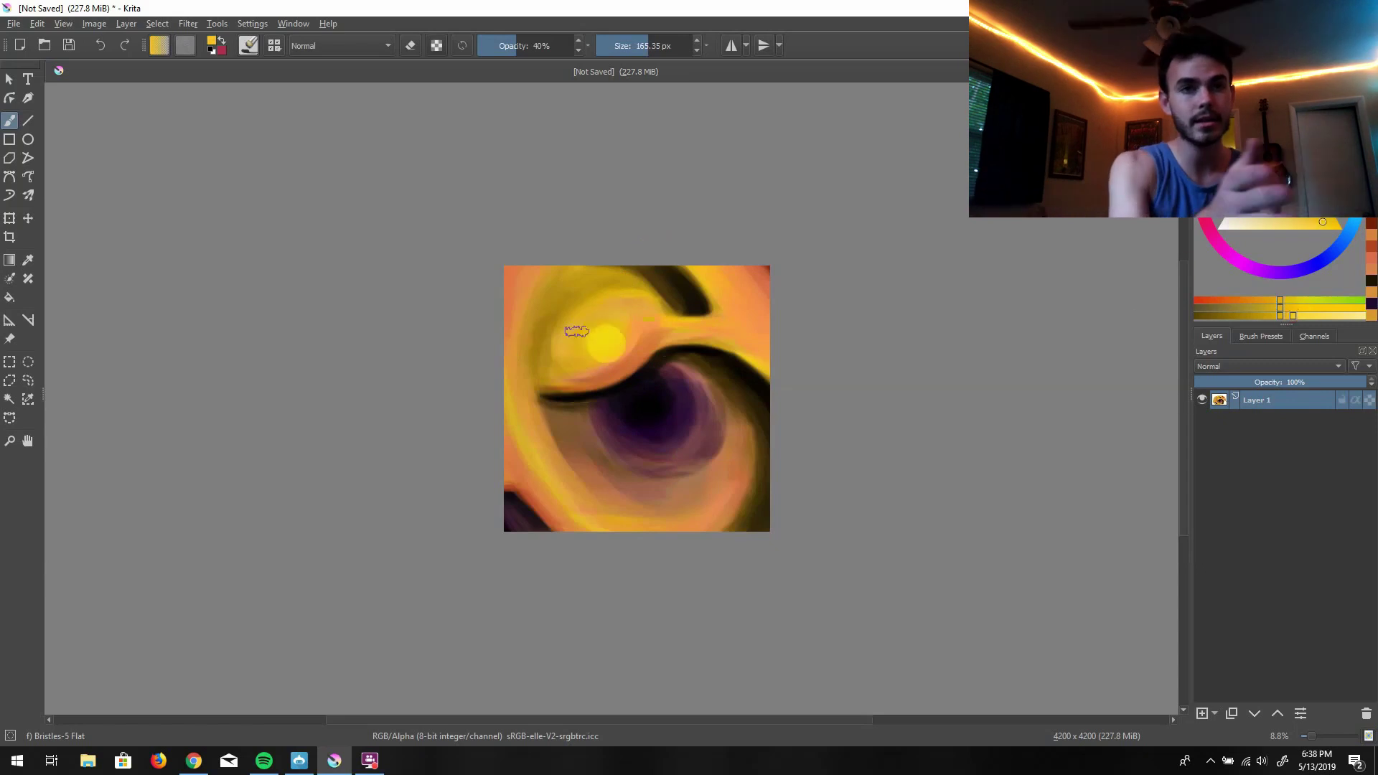
{"action": "left_click", "coordinate": [564, 359], "text": "ctrl"}
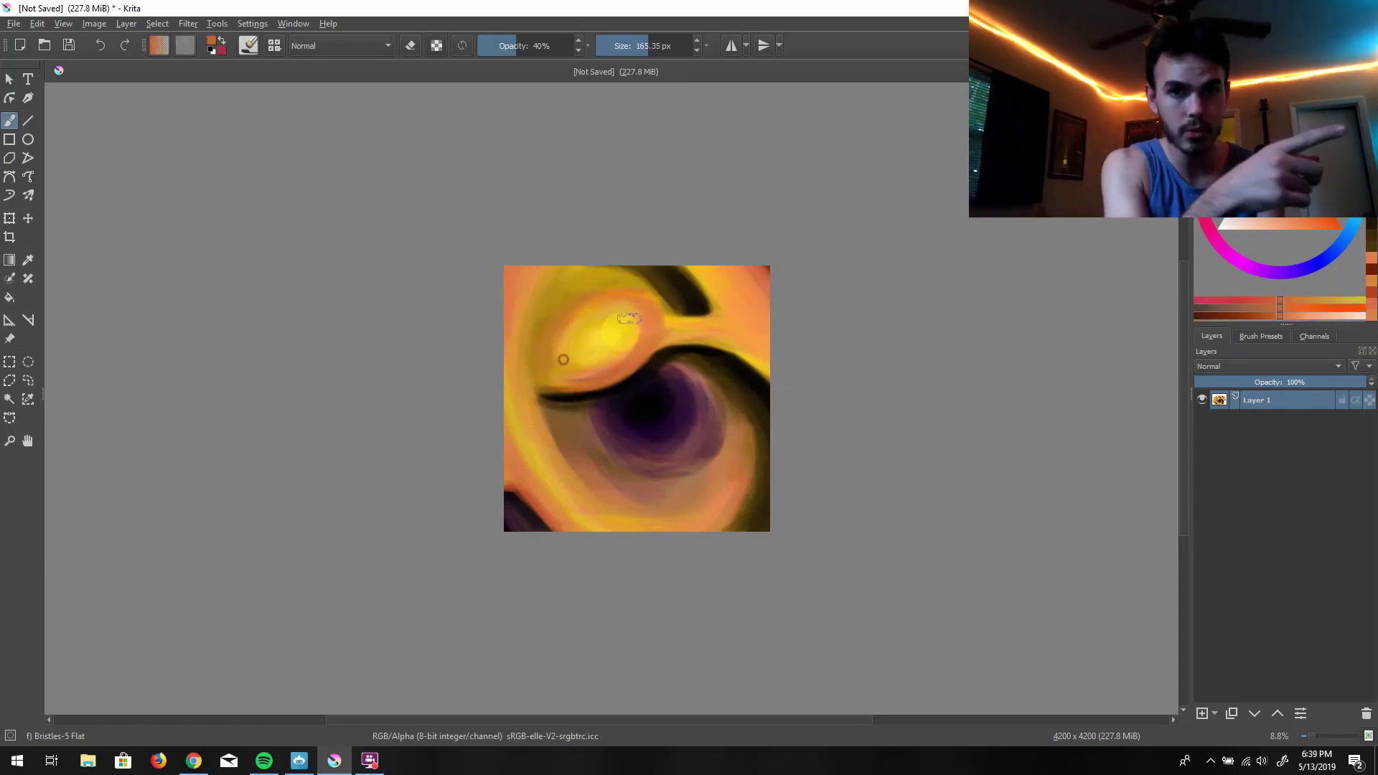
{"action": "left_click", "coordinate": [632, 347], "text": "ctrl"}
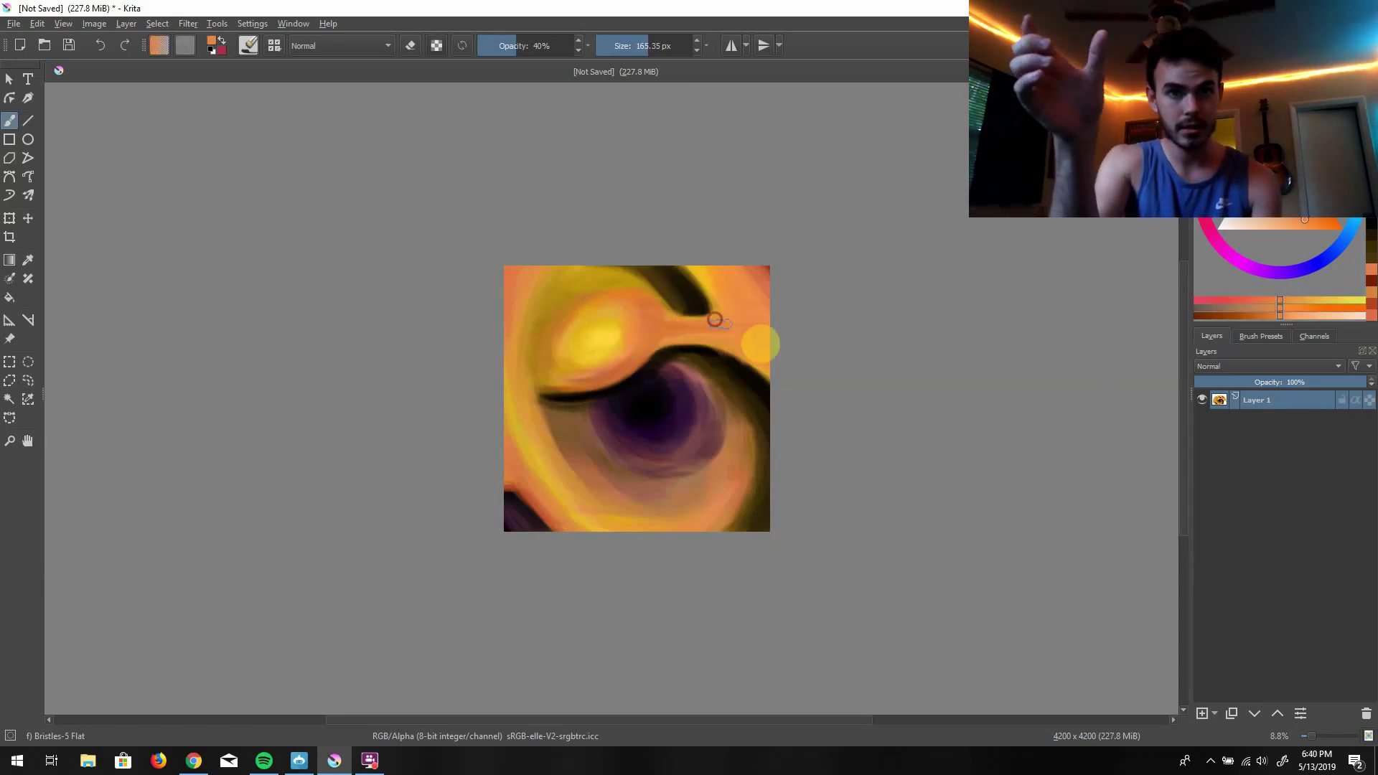
{"action": "left_click", "coordinate": [572, 363], "text": "ctrl"}
{"action": "left_click", "coordinate": [590, 349], "text": "ctrl"}
{"action": "left_click", "coordinate": [531, 273], "text": "ctrl"}
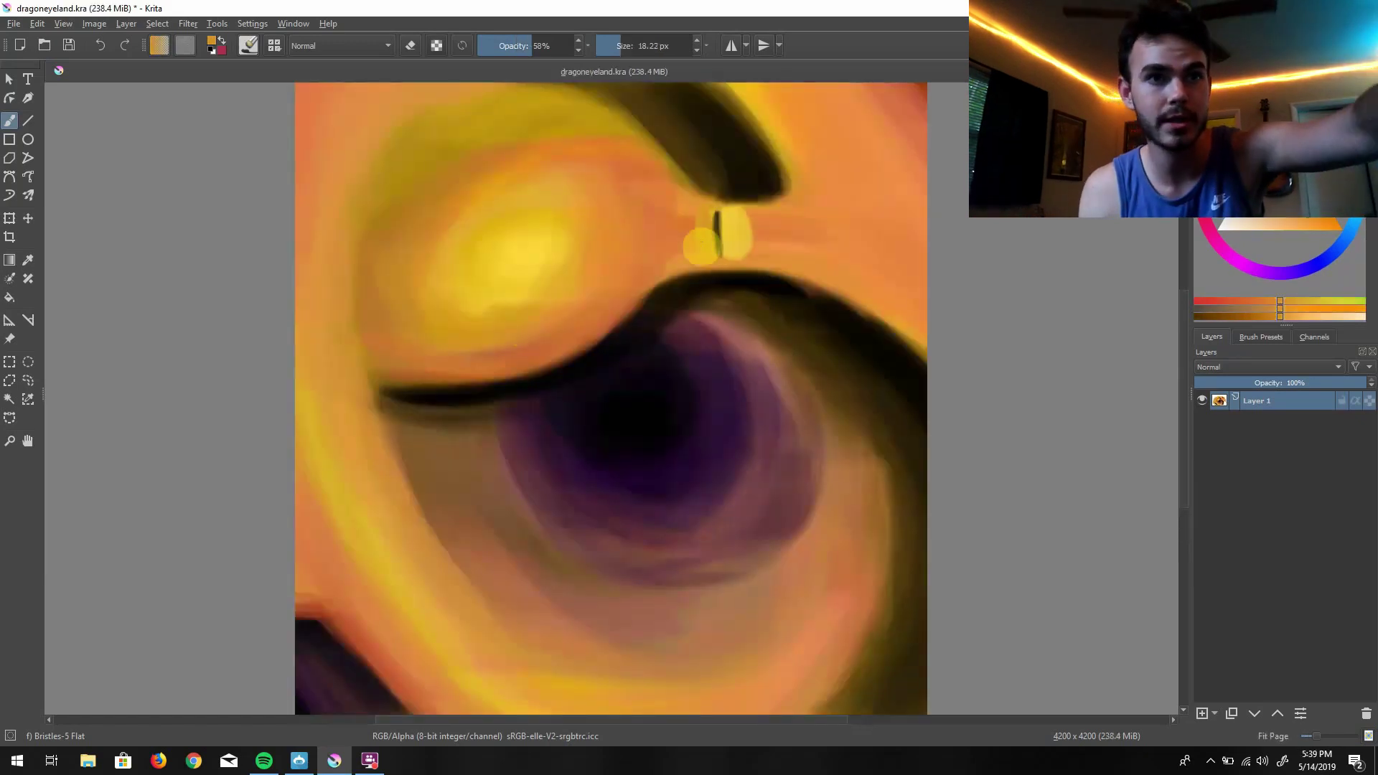
Shade the left side of the small yellow shape between the dark bands with a brown strip, using an 18.22 px brush
{"action": "left_click", "coordinate": [719, 233], "text": "ctrl"}
{"action": "left_click", "coordinate": [718, 233], "text": "ctrl"}
{"action": "scroll", "coordinate": [719, 233], "scroll_direction": "up", "scroll_amount": 5}
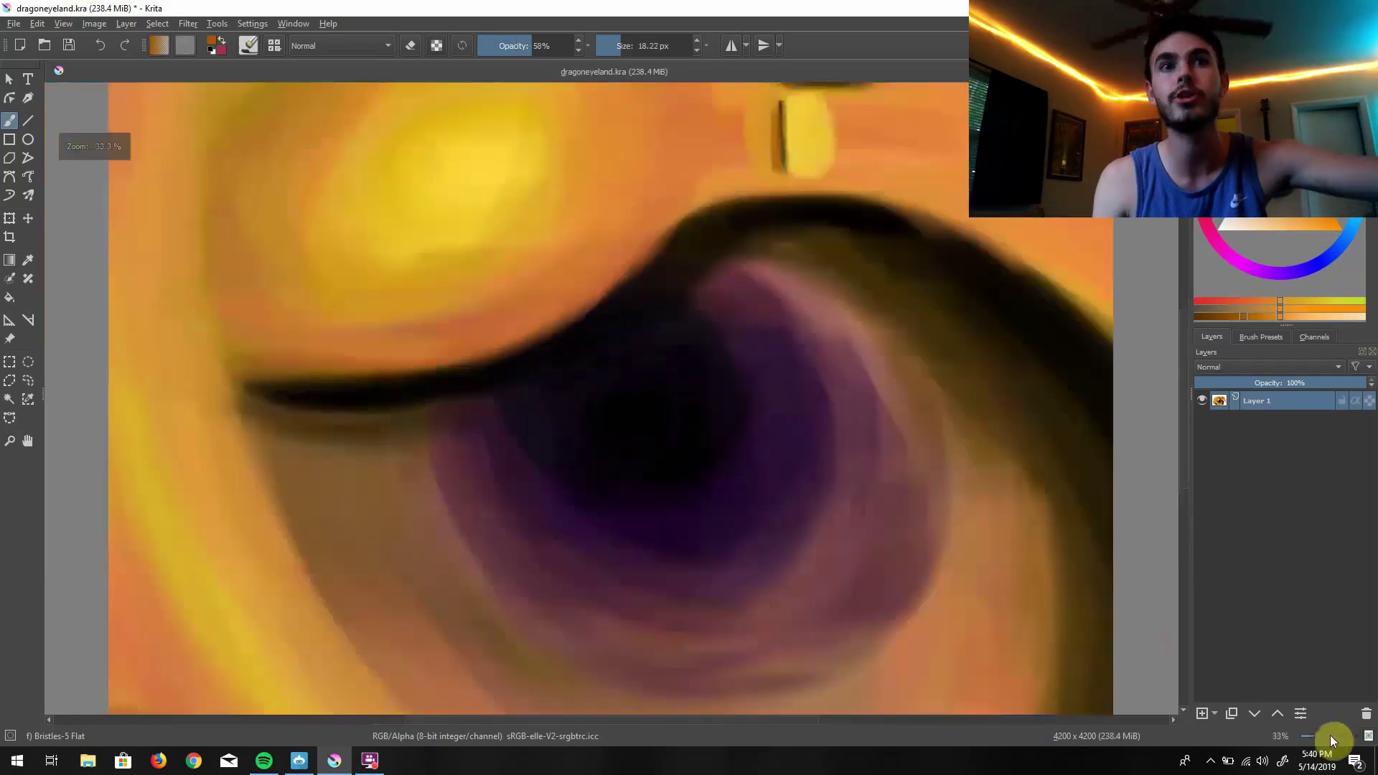
{"action": "scroll", "coordinate": [624, 400], "scroll_direction": "down", "scroll_amount": 5}
{"action": "scroll", "coordinate": [641, 463], "scroll_direction": "up", "scroll_amount": 6}
{"action": "left_click", "coordinate": [600, 575], "text": "ctrl"}
{"action": "mouse_move", "coordinate": [595, 567]}
{"action": "left_mouse_down"}
{"action": "mouse_move", "coordinate": [631, 519]}
{"action": "mouse_move", "coordinate": [595, 561]}
{"action": "mouse_move", "coordinate": [592, 381]}
{"action": "mouse_move", "coordinate": [604, 345]}
{"action": "left_mouse_up"}
Extend the brown shadow along the small shape's bottom edge and touch up its yellow right side
{"action": "left_click", "coordinate": [594, 563], "text": "ctrl"}
{"action": "left_click", "coordinate": [702, 452], "text": "ctrl"}
{"action": "mouse_move", "coordinate": [632, 568]}
{"action": "left_mouse_down"}
{"action": "mouse_move", "coordinate": [732, 453]}
{"action": "mouse_move", "coordinate": [704, 457]}
{"action": "mouse_move", "coordinate": [735, 553]}
{"action": "left_mouse_up"}
{"action": "left_click", "coordinate": [668, 445], "text": "ctrl"}
{"action": "left_click_drag", "start_coordinate": [718, 344], "coordinate": [718, 553]}
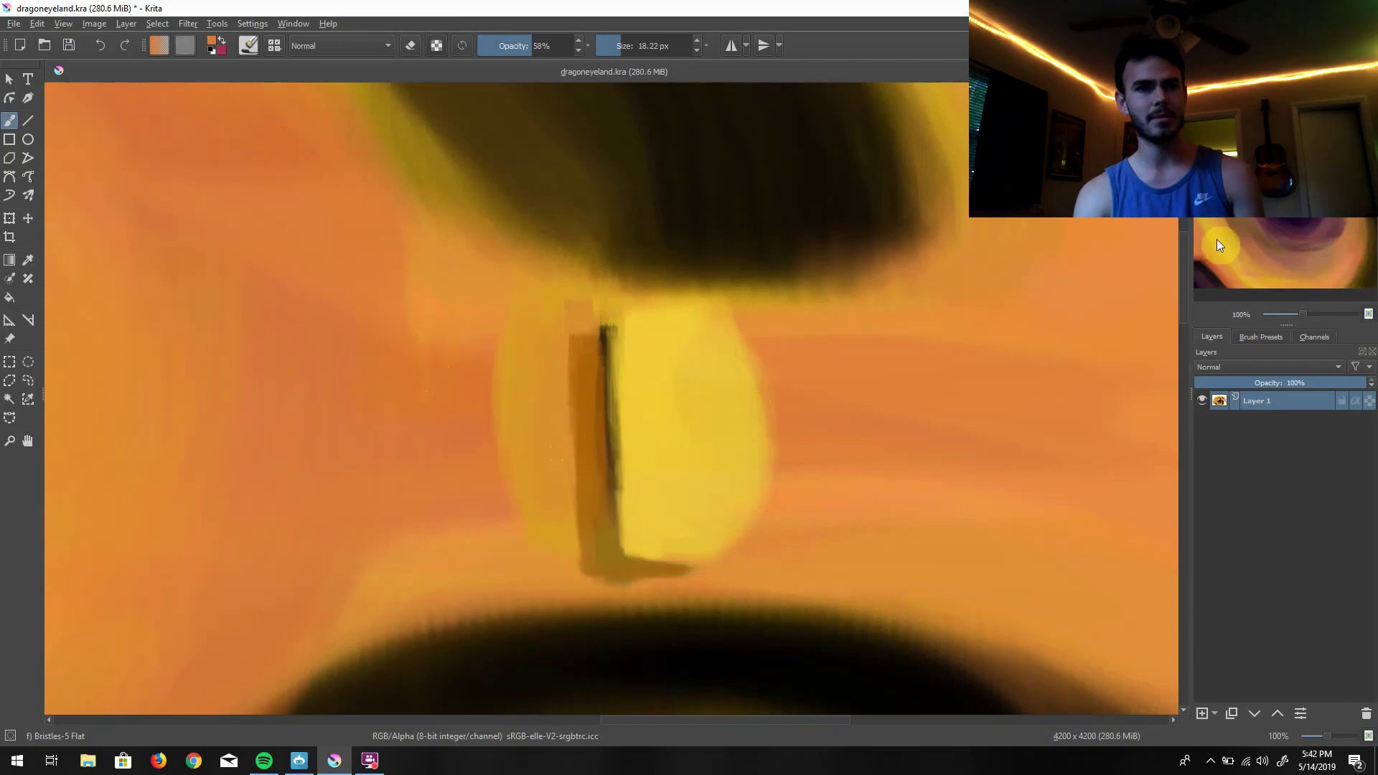
Paint over the small yellow shape between the dark bands with sampled orange tones, using a 139.63 px brush
{"action": "scroll", "coordinate": [624, 424], "scroll_direction": "down", "scroll_amount": 5}
{"action": "scroll", "coordinate": [531, 431], "scroll_direction": "down", "scroll_amount": 1}
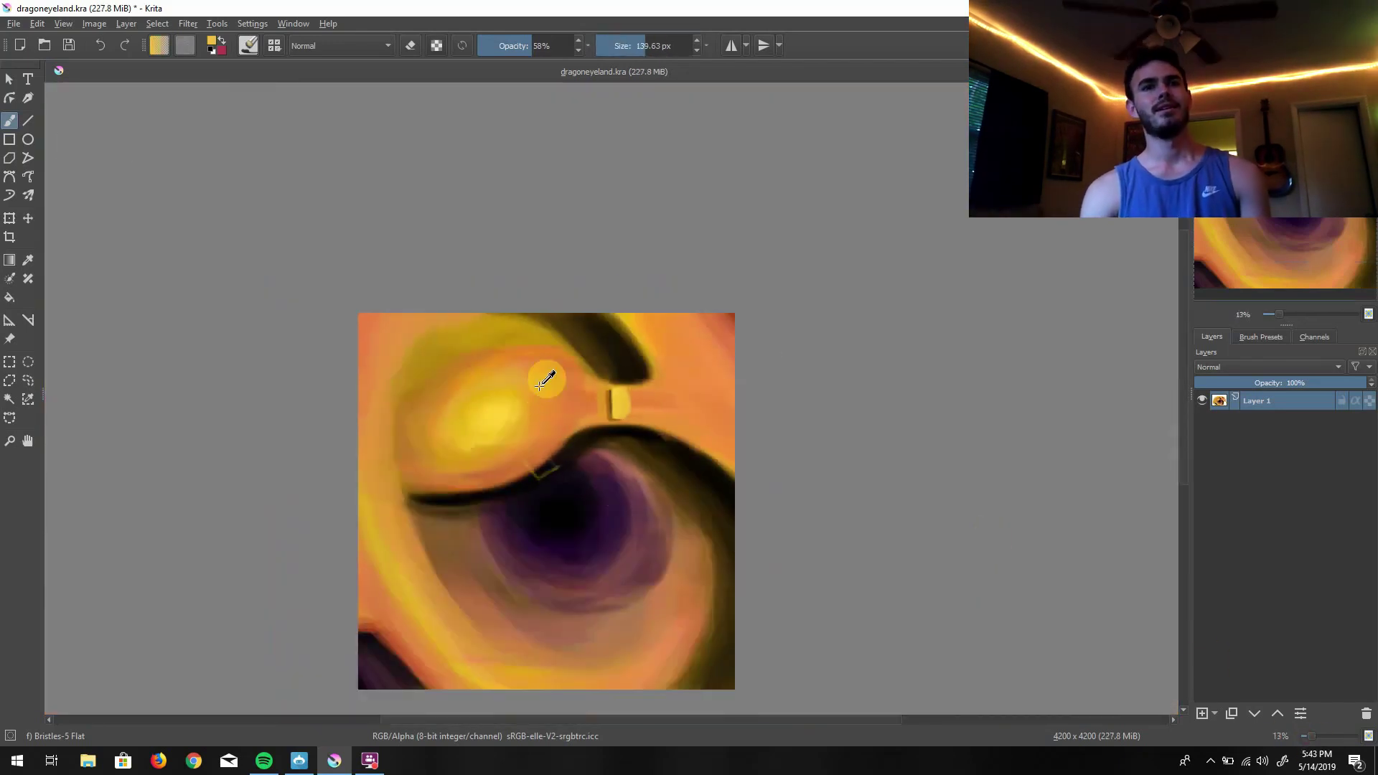
{"action": "left_click_drag", "start_coordinate": [671, 391], "coordinate": [610, 402]}
{"action": "left_click", "coordinate": [556, 430], "text": "ctrl"}
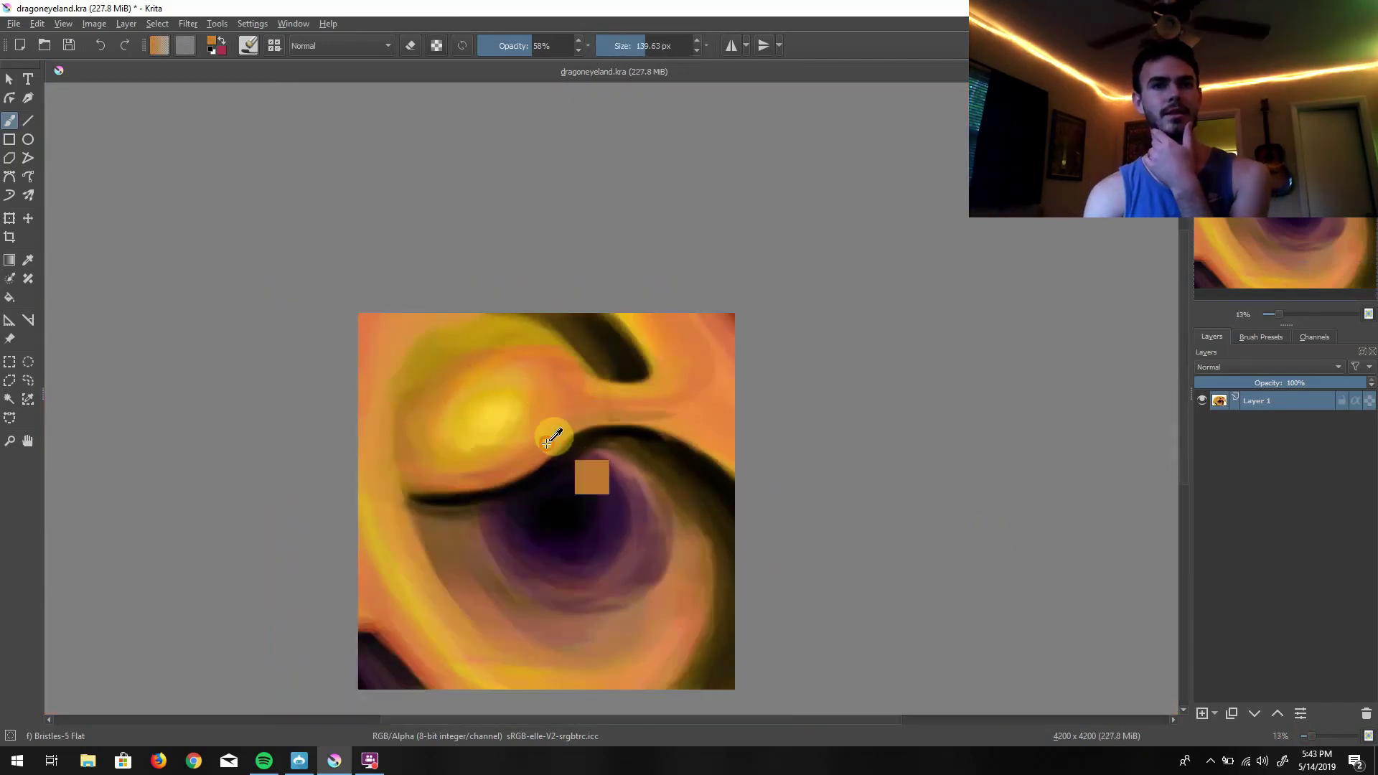
{"action": "mouse_move", "coordinate": [737, 386]}
{"action": "left_mouse_down"}
{"action": "mouse_move", "coordinate": [668, 422]}
{"action": "mouse_move", "coordinate": [617, 418]}
{"action": "mouse_move", "coordinate": [646, 402]}
{"action": "mouse_move", "coordinate": [621, 420]}
{"action": "mouse_move", "coordinate": [588, 409]}
{"action": "left_mouse_up"}
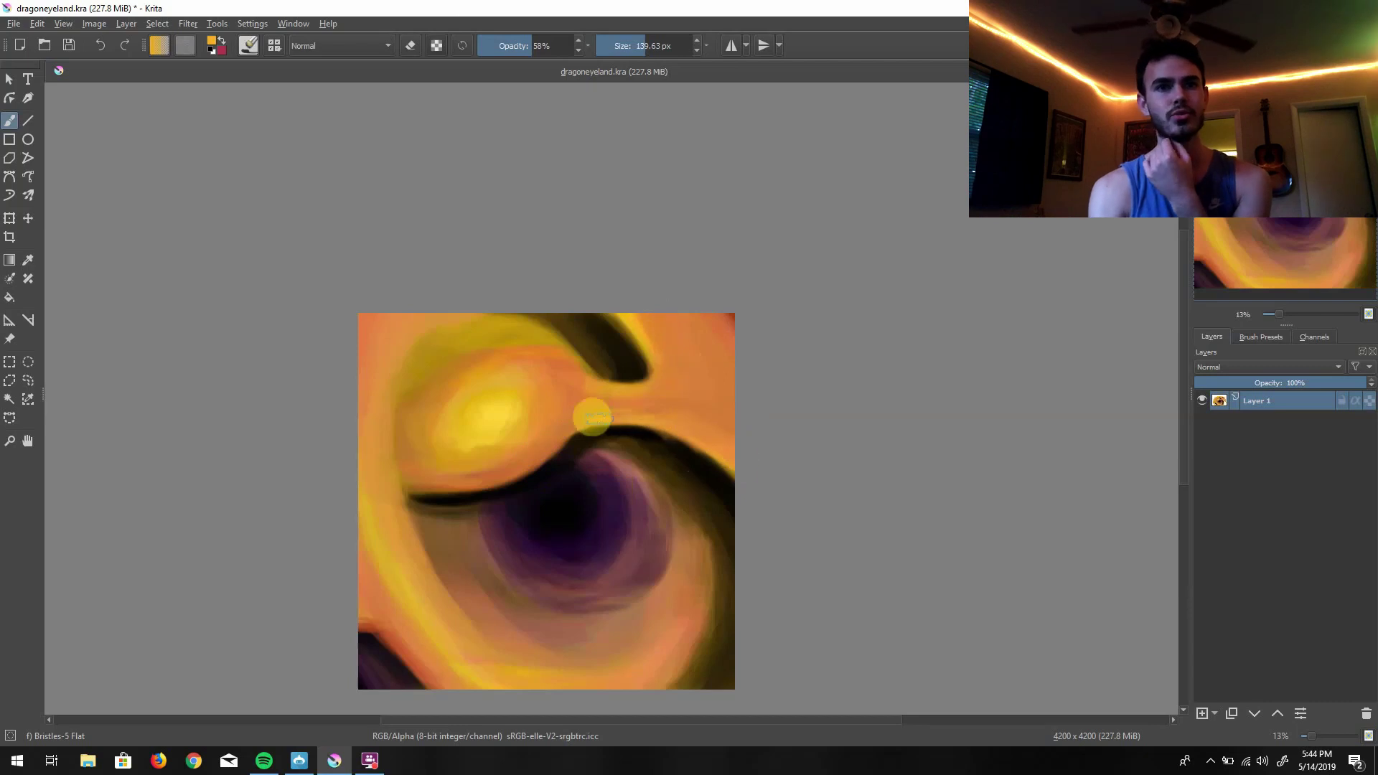
Define the black curve over the iris and blend salmon red across the bridge and upper-right corner with a 289.66 px brush
{"action": "left_click", "coordinate": [660, 438], "text": "ctrl"}
{"action": "left_click", "coordinate": [689, 403], "text": "ctrl"}
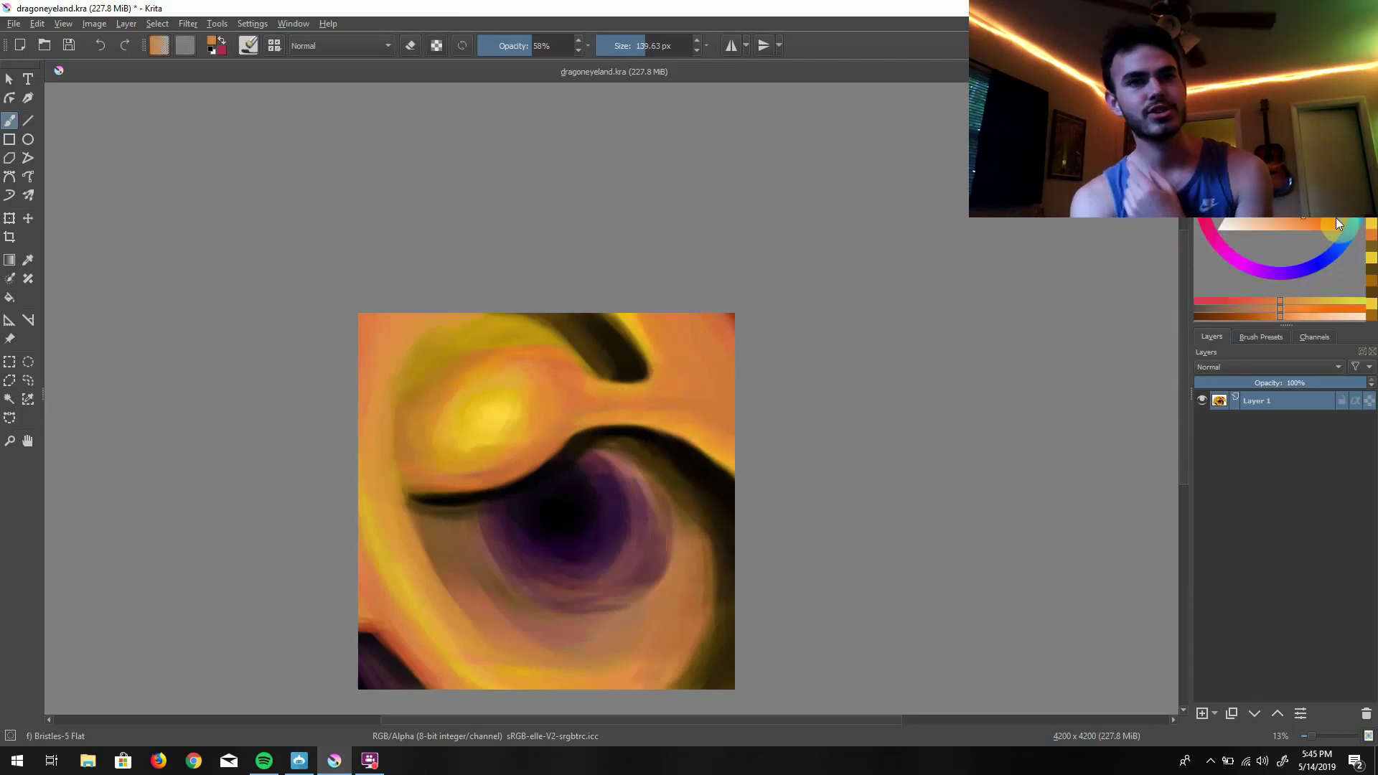
{"action": "left_click", "coordinate": [1220, 300]}
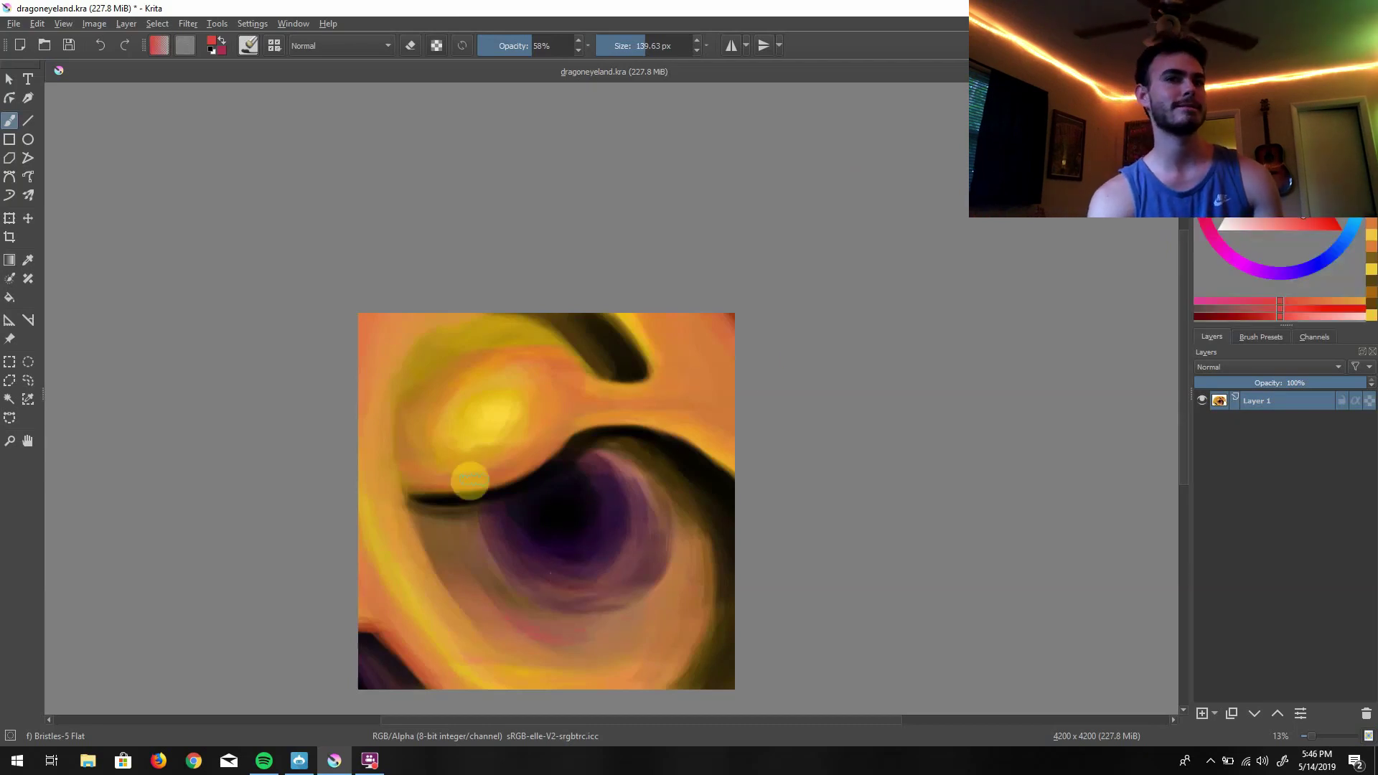
{"action": "mouse_move", "coordinate": [565, 415]}
{"action": "left_mouse_down"}
{"action": "mouse_move", "coordinate": [587, 395]}
{"action": "mouse_move", "coordinate": [664, 395]}
{"action": "mouse_move", "coordinate": [741, 320]}
{"action": "left_mouse_up"}
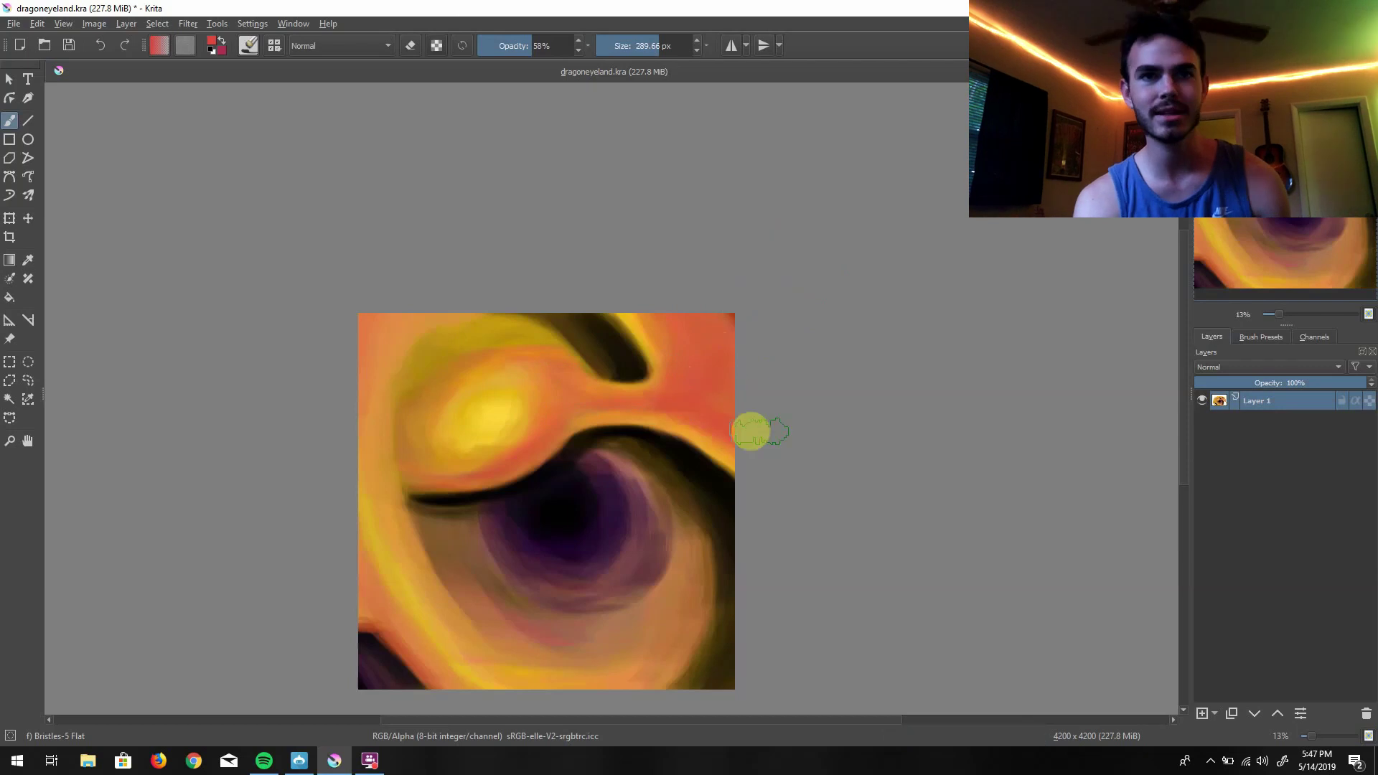
Paint an orange band diagonally across the iris, forking around a black triangle at its upper-right end
{"action": "left_click", "coordinate": [359, 625], "text": "ctrl"}
{"action": "key", "text": "bracketleft"}
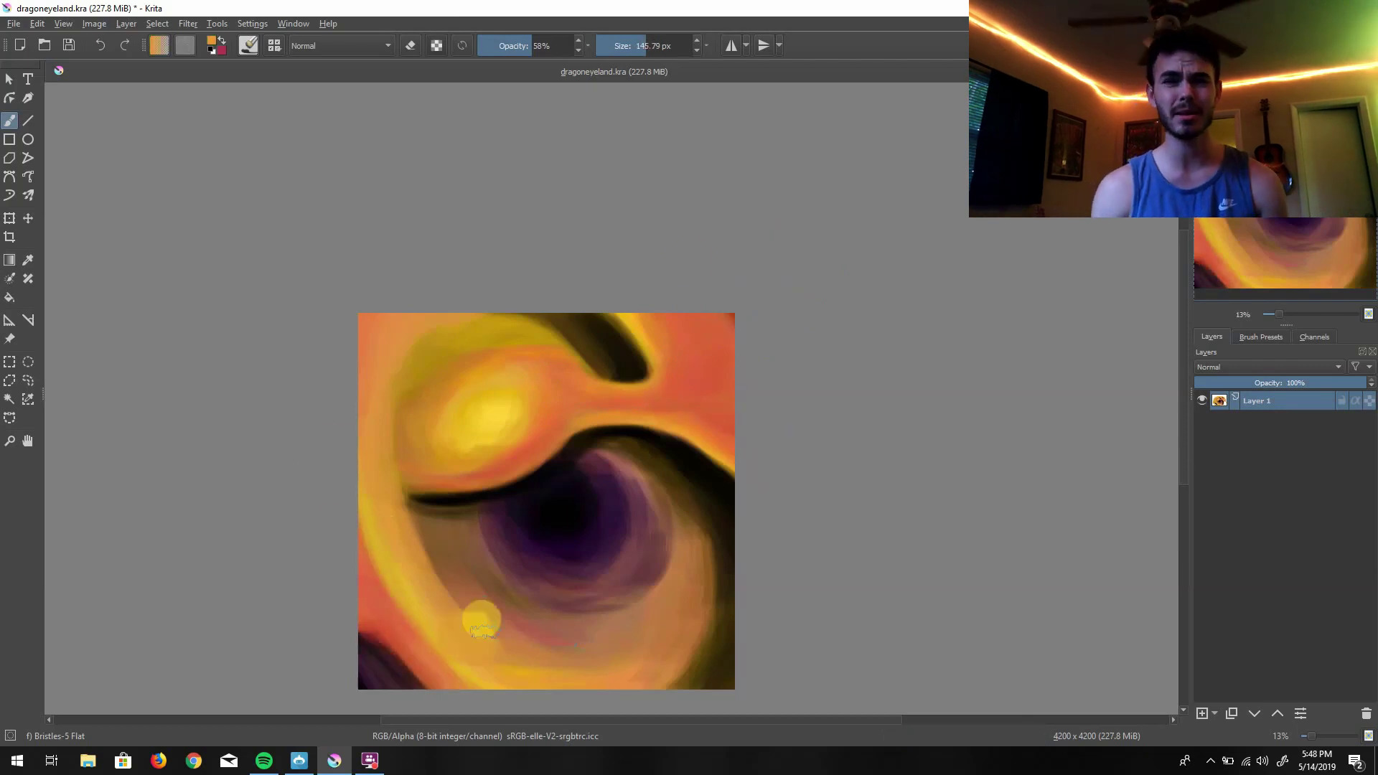
{"action": "mouse_move", "coordinate": [481, 618]}
{"action": "left_mouse_down"}
{"action": "mouse_move", "coordinate": [606, 545]}
{"action": "mouse_move", "coordinate": [648, 490]}
{"action": "left_mouse_up"}
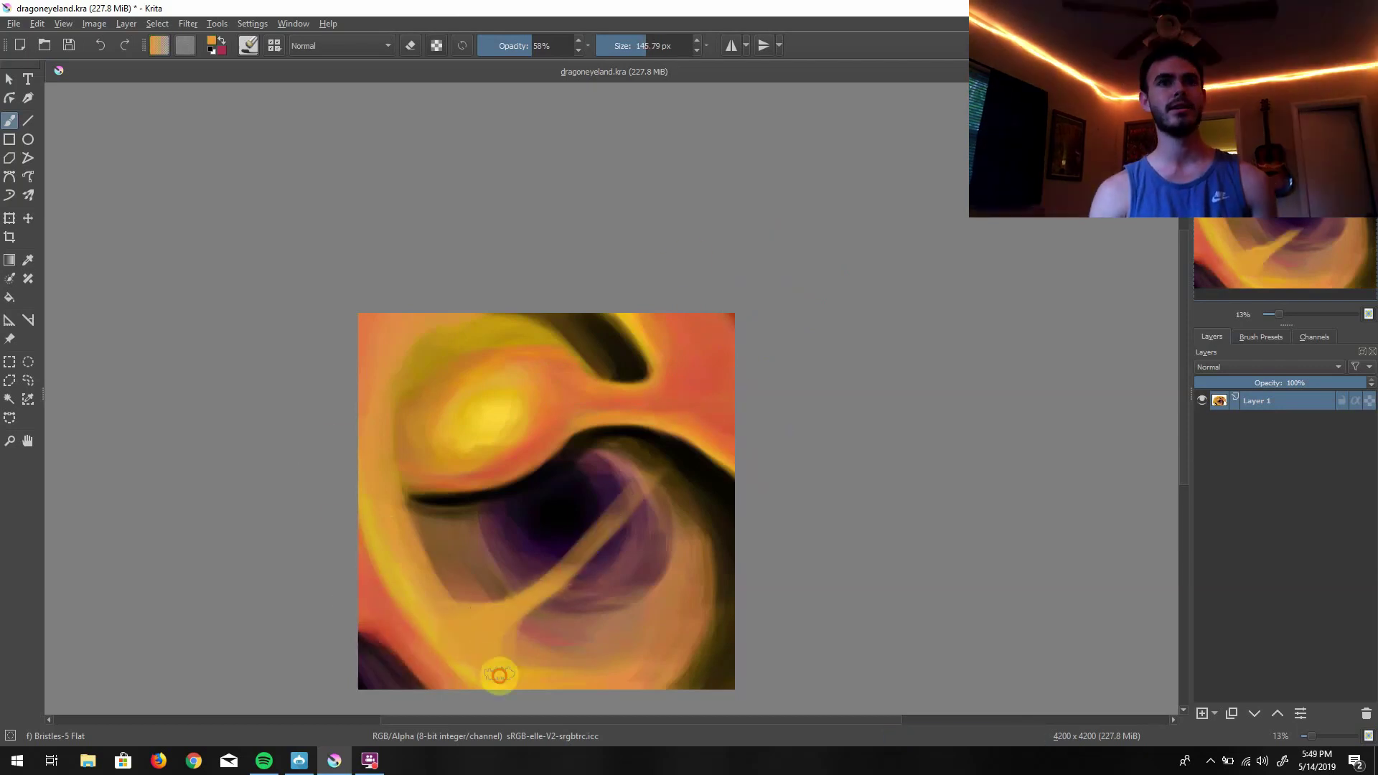
{"action": "mouse_move", "coordinate": [502, 668]}
{"action": "left_mouse_down"}
{"action": "mouse_move", "coordinate": [609, 527]}
{"action": "mouse_move", "coordinate": [708, 462]}
{"action": "mouse_move", "coordinate": [641, 495]}
{"action": "mouse_move", "coordinate": [613, 422]}
{"action": "mouse_move", "coordinate": [635, 422]}
{"action": "mouse_move", "coordinate": [645, 452]}
{"action": "mouse_move", "coordinate": [599, 552]}
{"action": "mouse_move", "coordinate": [665, 490]}
{"action": "mouse_move", "coordinate": [647, 502]}
{"action": "mouse_move", "coordinate": [701, 463]}
{"action": "left_mouse_up"}
Blend salmon into the diagonal band, add a black shadow along its lower edge, and clean the black triangle's outline, reducing the brush to 66.93 px
{"action": "key", "text": "bracketleft"}
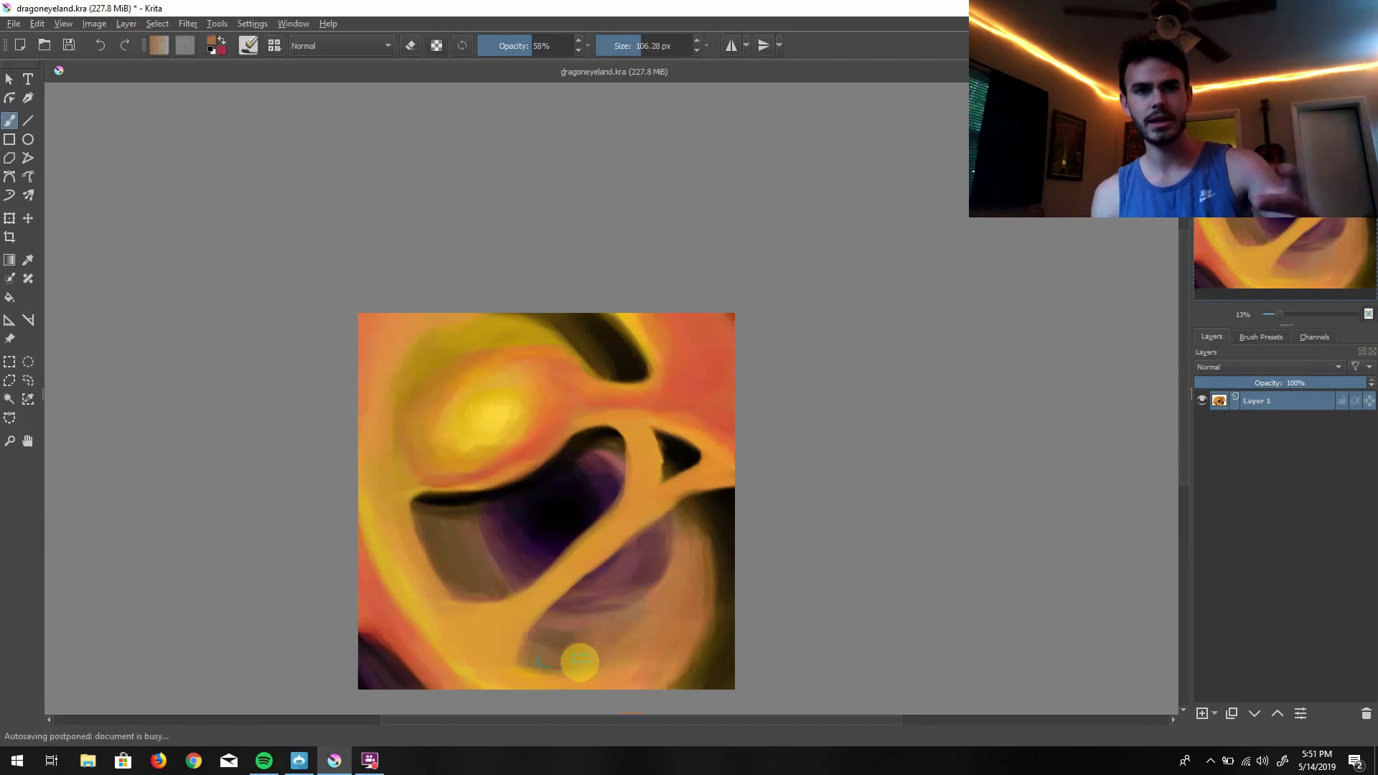
{"action": "mouse_move", "coordinate": [607, 509]}
{"action": "left_mouse_down"}
{"action": "mouse_move", "coordinate": [594, 579]}
{"action": "mouse_move", "coordinate": [529, 652]}
{"action": "mouse_move", "coordinate": [546, 638]}
{"action": "left_mouse_up"}
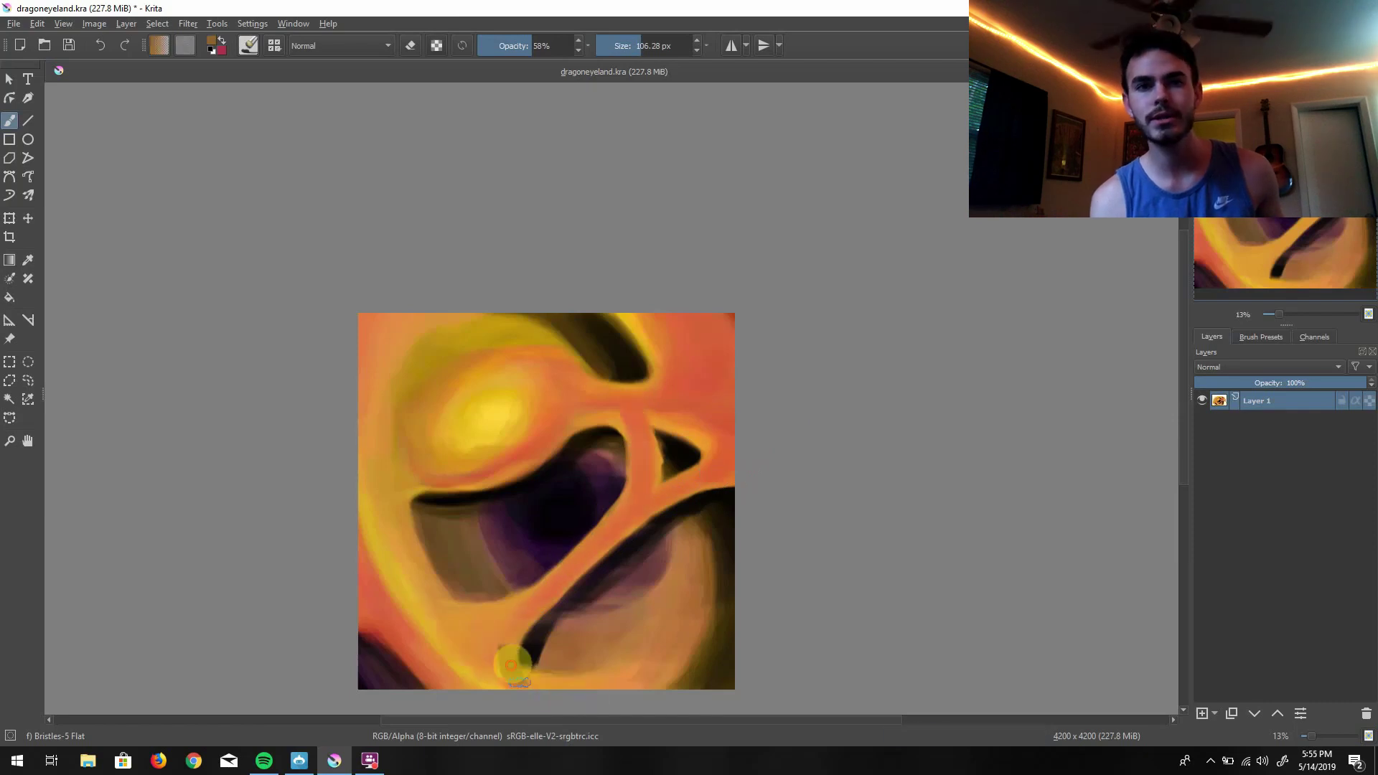
{"action": "key", "text": "bracketleft"}
{"action": "left_click", "coordinate": [676, 458], "text": "ctrl"}
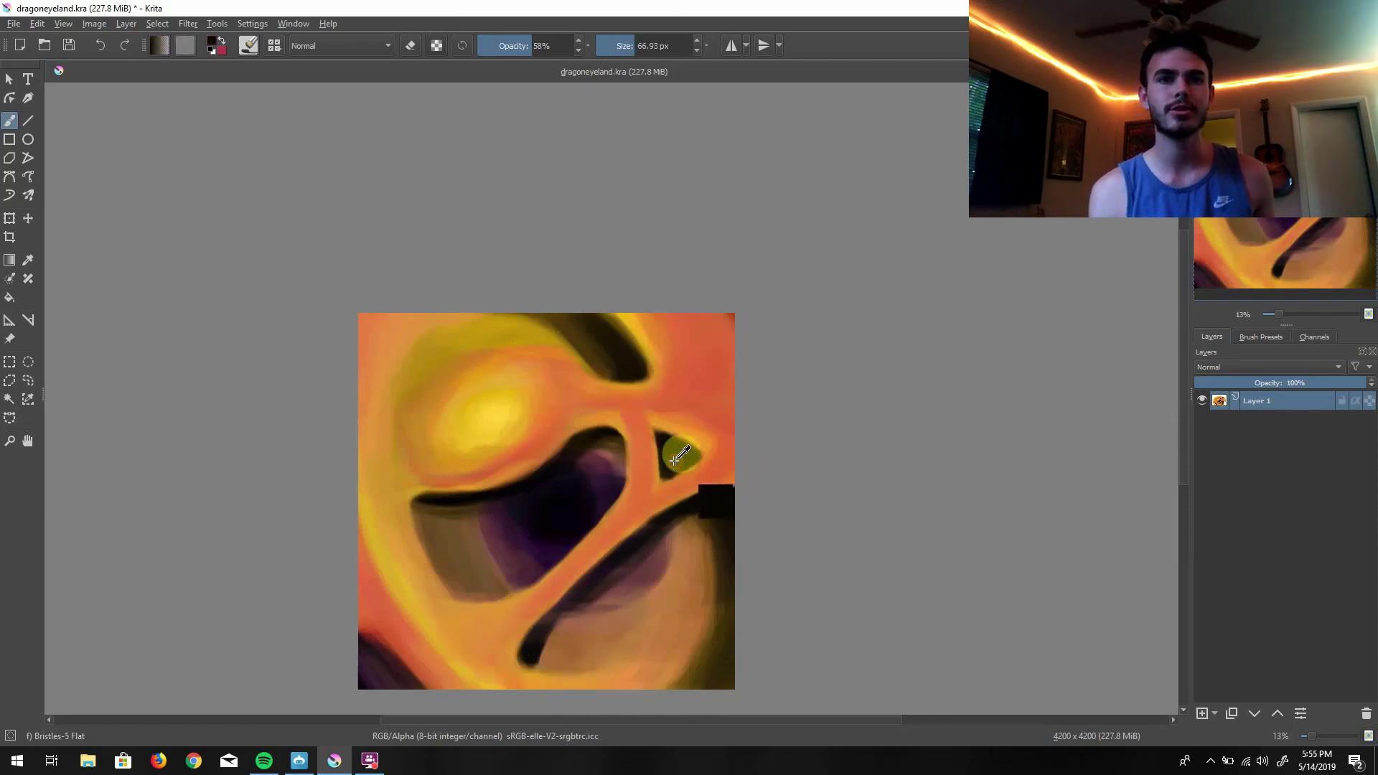
{"action": "left_click", "coordinate": [545, 614], "text": "ctrl"}
{"action": "mouse_move", "coordinate": [682, 481]}
{"action": "left_mouse_down"}
{"action": "mouse_move", "coordinate": [649, 426]}
{"action": "mouse_move", "coordinate": [644, 489]}
{"action": "mouse_move", "coordinate": [581, 559]}
{"action": "mouse_move", "coordinate": [731, 473]}
{"action": "left_mouse_up"}
{"action": "left_click", "coordinate": [580, 560], "text": "ctrl"}
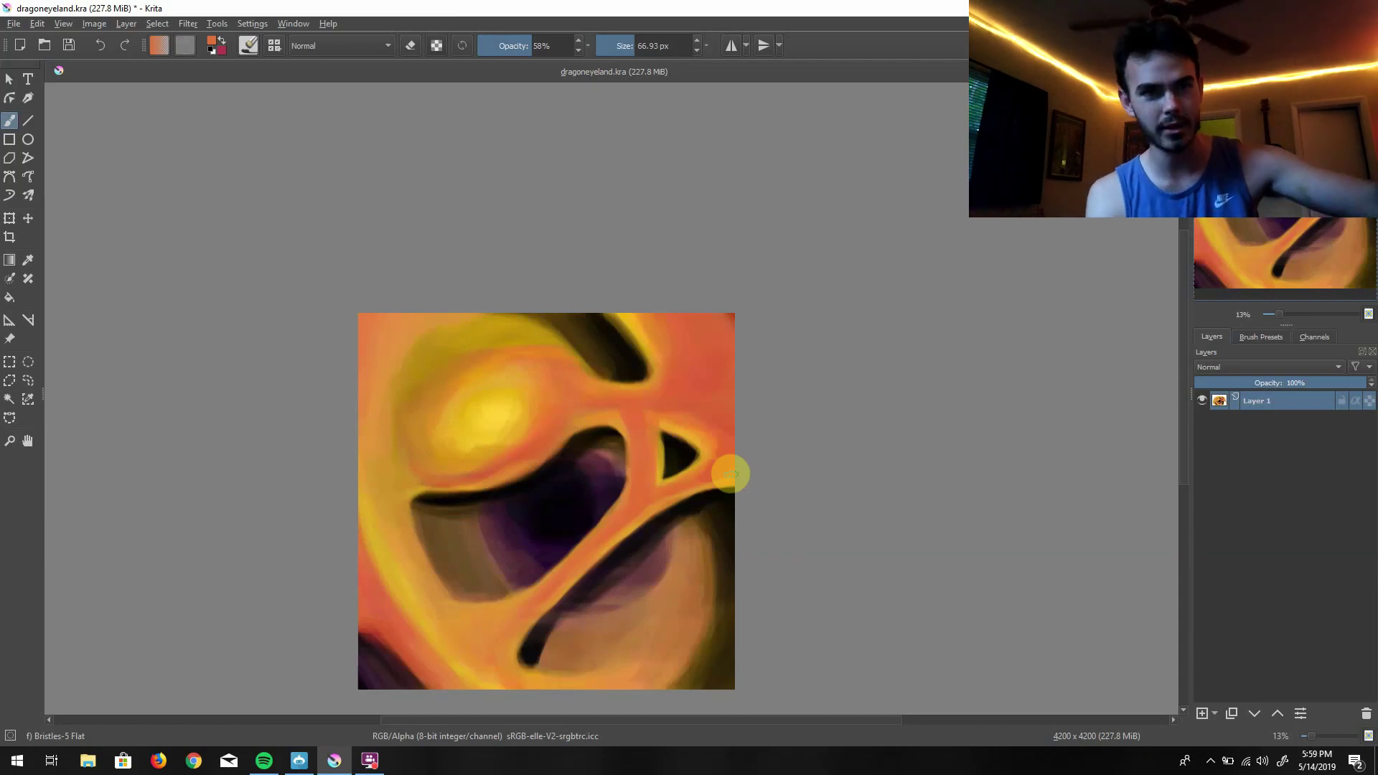
{"action": "left_click_drag", "start_coordinate": [1312, 736], "coordinate": [1323, 737]}
{"action": "left_click", "coordinate": [1279, 308]}
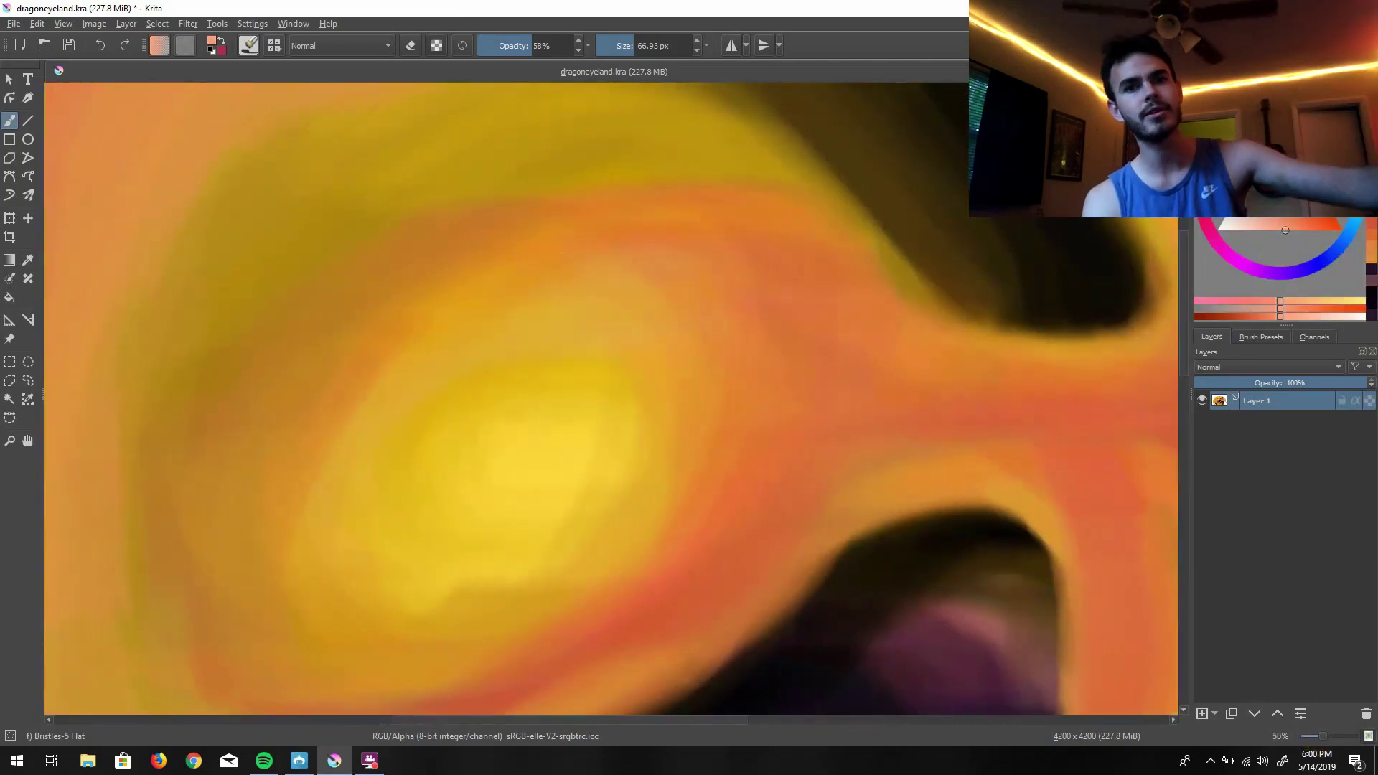
{"action": "left_click", "coordinate": [617, 424]}
{"action": "key", "text": "ctrl+z"}
{"action": "key", "text": "bracketleft"}
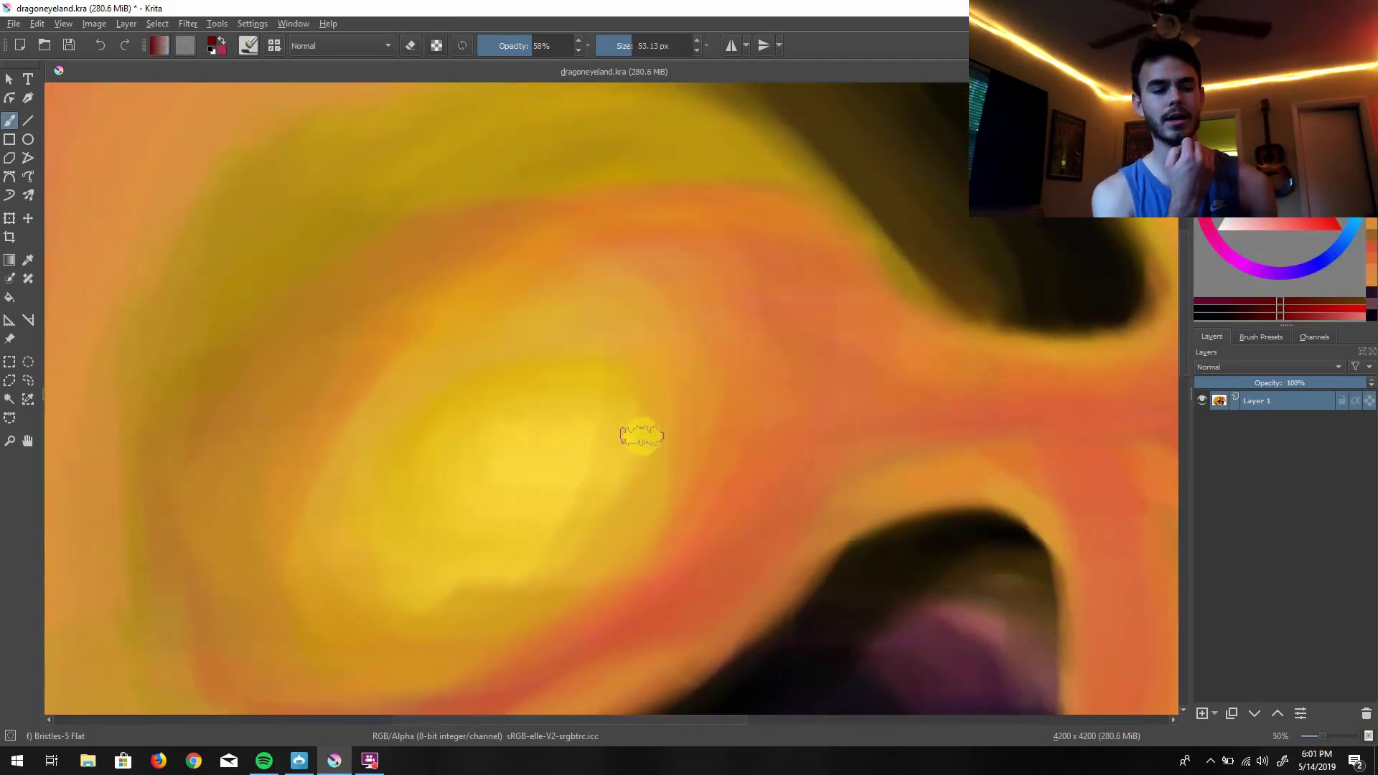
{"action": "left_click", "coordinate": [651, 474]}
{"action": "left_click", "coordinate": [1291, 227]}
{"action": "left_click", "coordinate": [651, 475]}
{"action": "key", "text": "bracketleft"}
{"action": "key", "text": "bracketleft"}
{"action": "key", "text": "bracketleft"}
{"action": "key", "text": "bracketleft"}
{"action": "left_click", "coordinate": [656, 502], "text": "ctrl"}
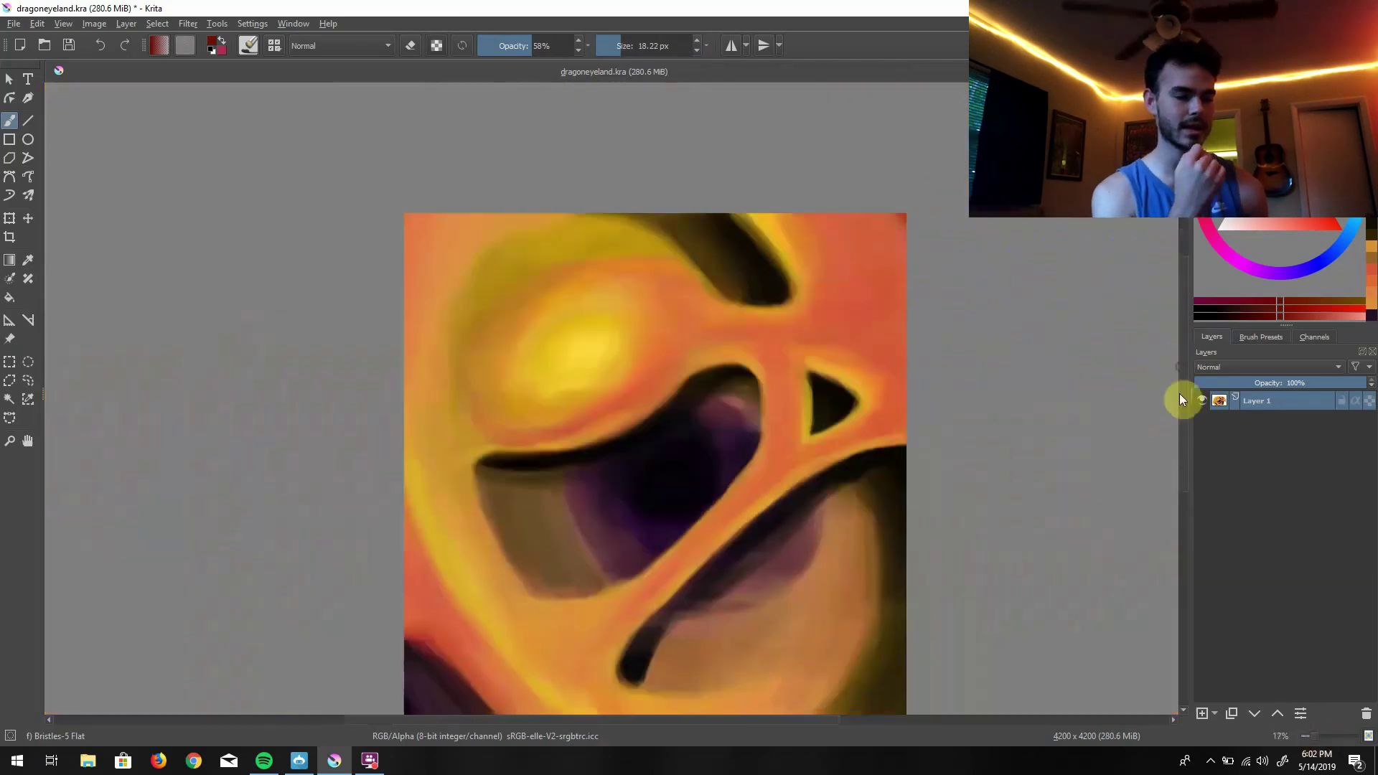
Try out predefined textured brush tips, including scales and scribbles, in the brush editor's scratchpad
{"action": "key", "text": "F5"}
{"action": "left_click_drag", "start_coordinate": [980, 343], "coordinate": [941, 460]}
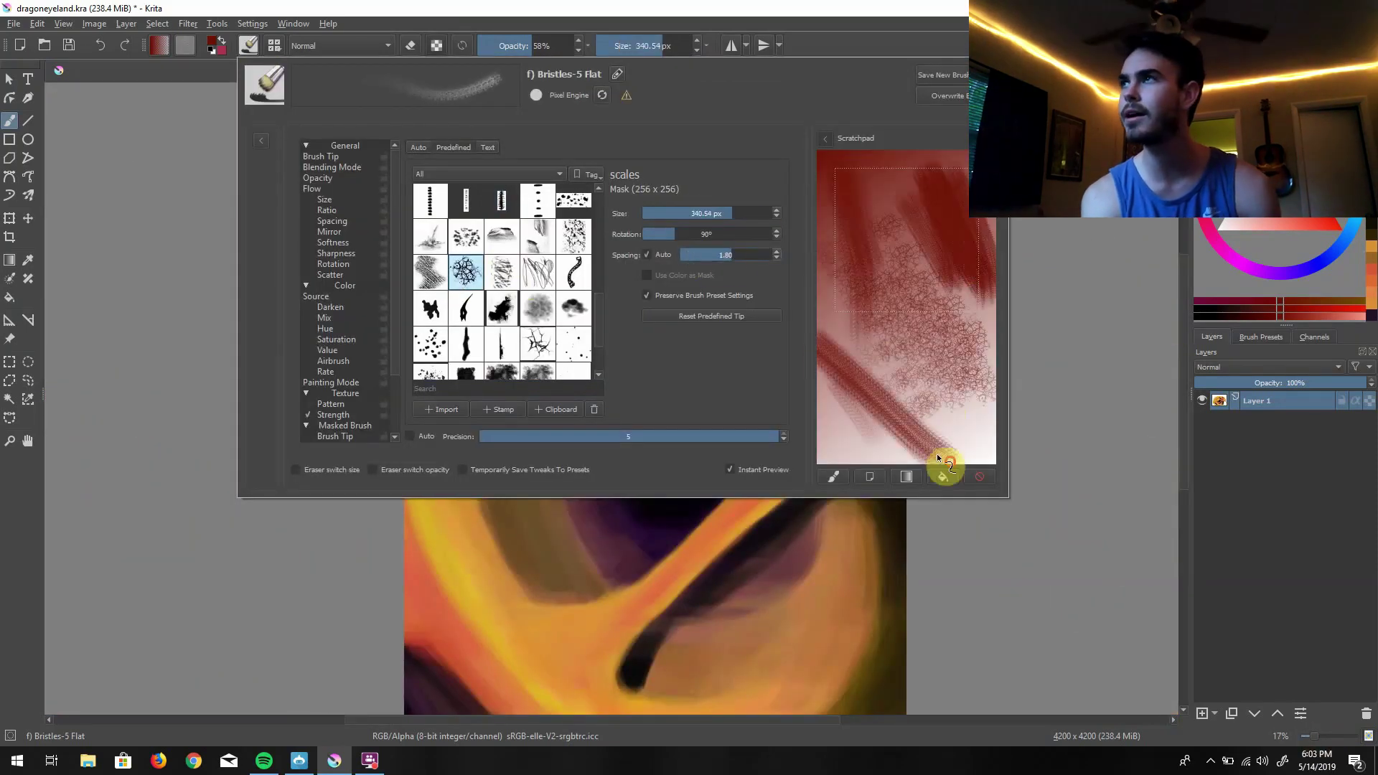
{"action": "left_click", "coordinate": [537, 308]}
{"action": "left_click_drag", "start_coordinate": [675, 234], "coordinate": [644, 234]}
{"action": "left_click_drag", "start_coordinate": [719, 255], "coordinate": [714, 253]}
{"action": "mouse_move", "coordinate": [846, 445]}
{"action": "left_mouse_down"}
{"action": "mouse_move", "coordinate": [918, 325]}
{"action": "mouse_move", "coordinate": [854, 377]}
{"action": "left_mouse_up"}
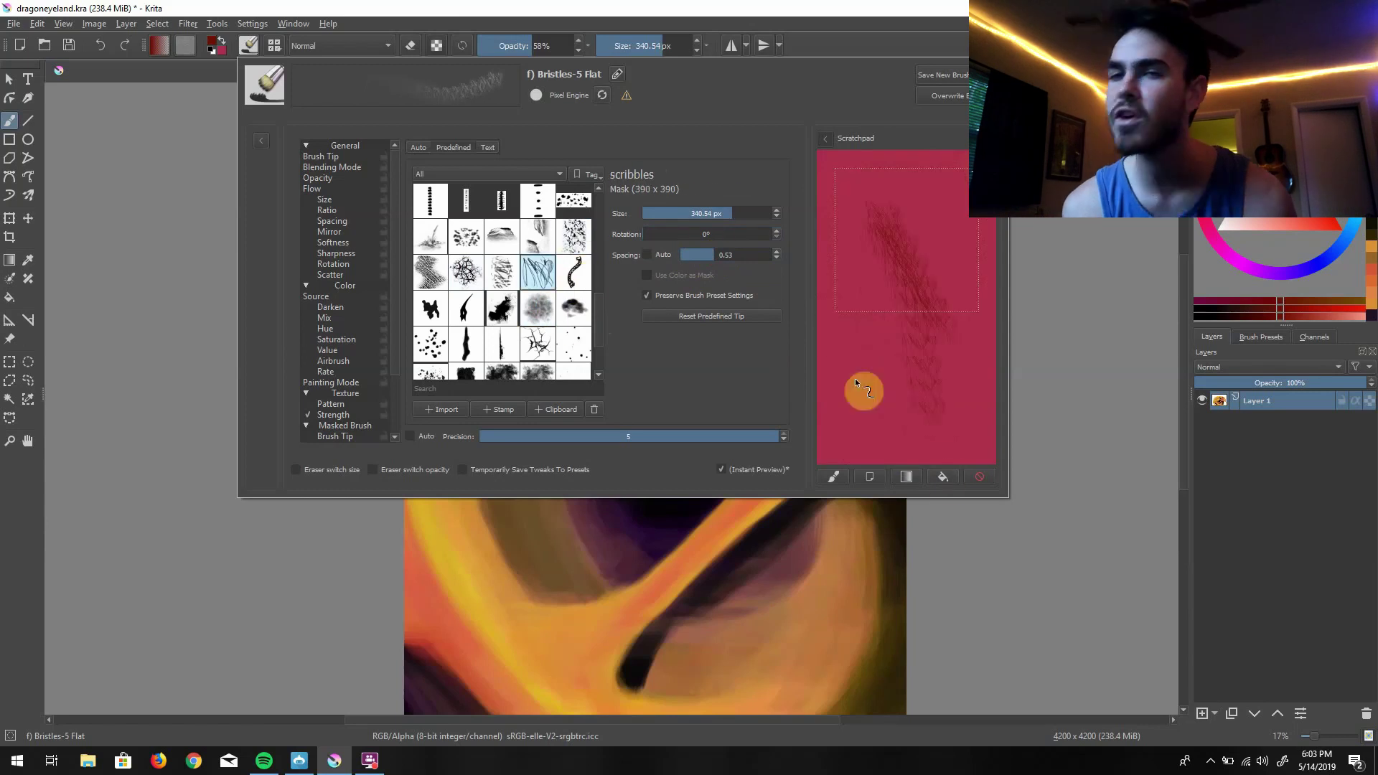
{"action": "left_click", "coordinate": [591, 307]}
{"action": "scroll", "coordinate": [592, 307], "scroll_direction": "down", "scroll_amount": 1}
{"action": "left_click", "coordinate": [430, 289]}
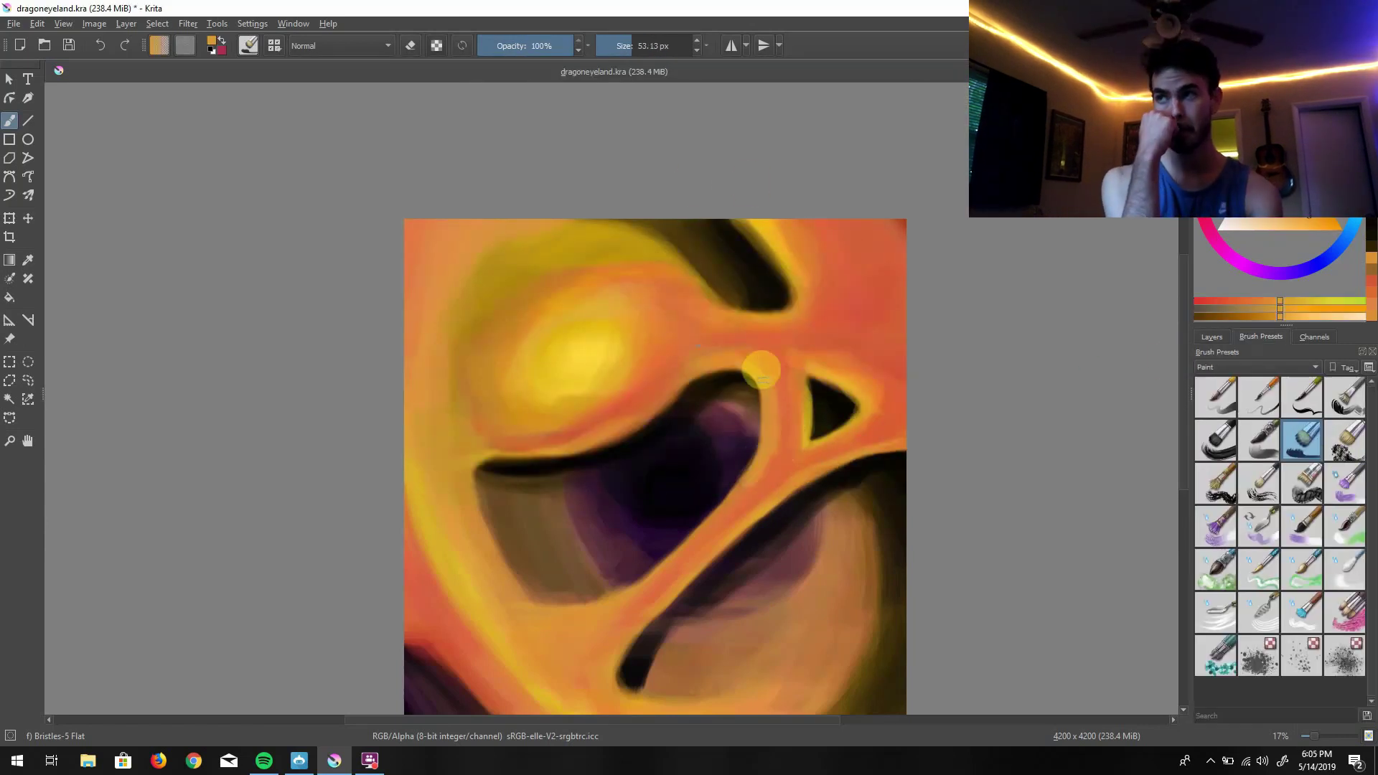
Refine the lower edge of the brown eye area with sampled tones, using a 53.13 px brush at 48% opacity
{"action": "left_click", "coordinate": [606, 603], "text": "ctrl"}
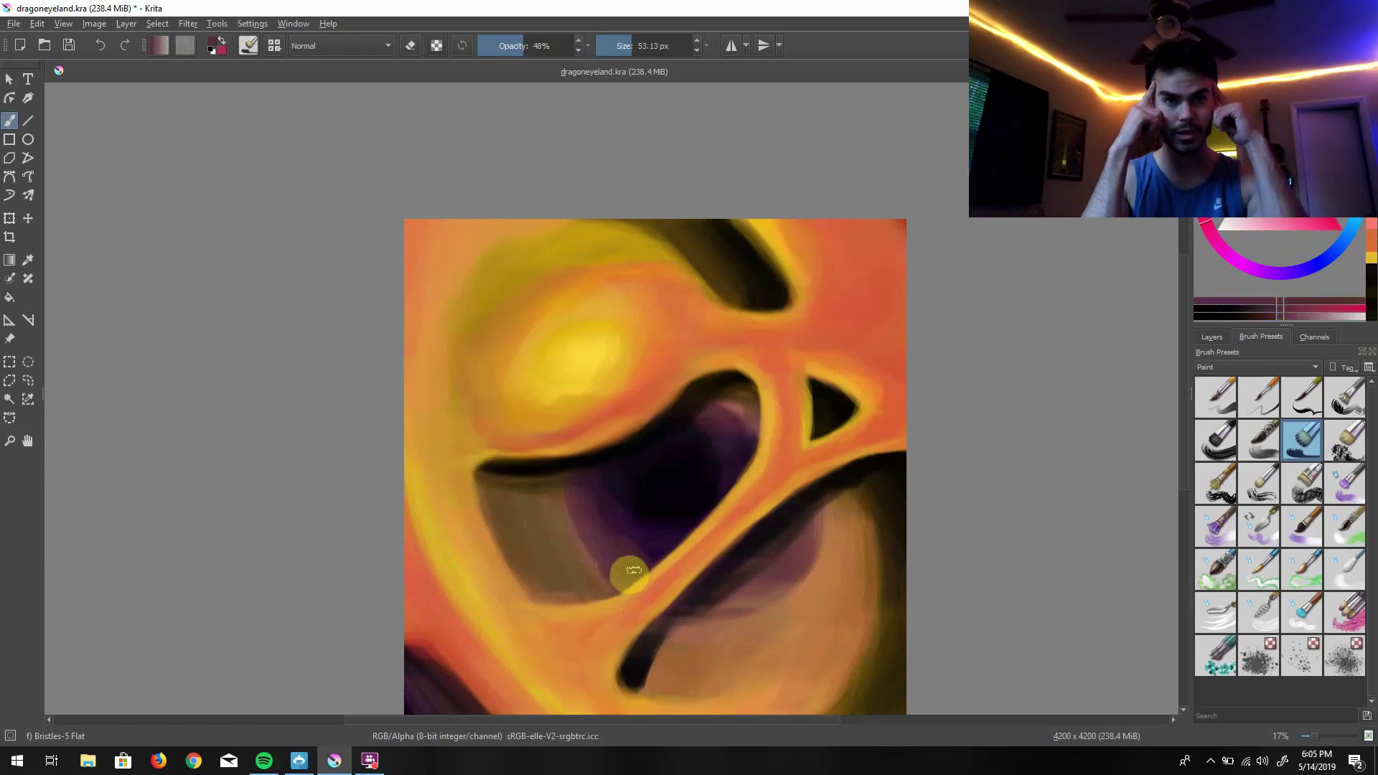
{"action": "left_click", "coordinate": [566, 600], "text": "ctrl"}
{"action": "left_click", "coordinate": [568, 593], "text": "ctrl"}
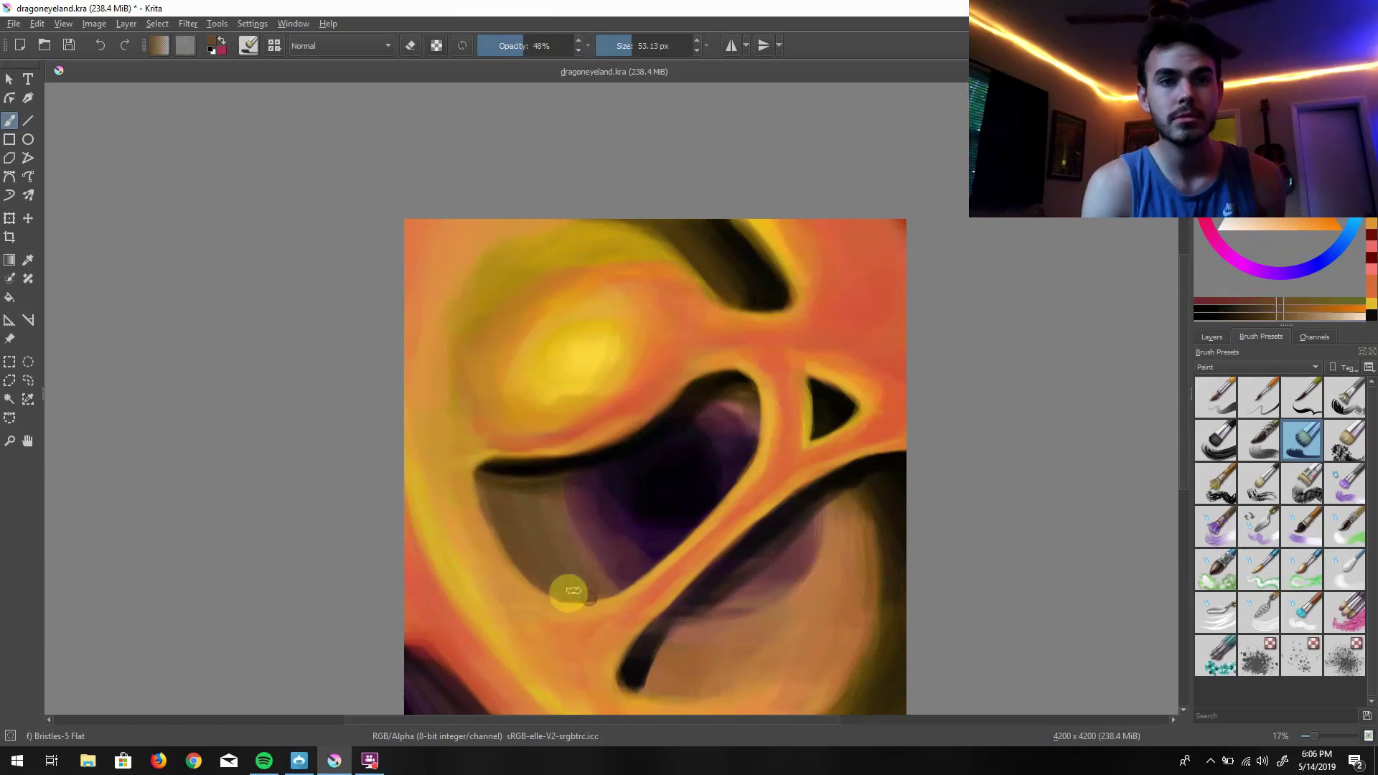
{"action": "left_click", "coordinate": [603, 577], "text": "ctrl"}
{"action": "mouse_move", "coordinate": [784, 538]}
{"action": "left_mouse_down"}
{"action": "mouse_move", "coordinate": [778, 593]}
{"action": "mouse_move", "coordinate": [804, 560]}
{"action": "left_mouse_up"}
{"action": "key", "text": "ctrl+z"}
Enter yeet in the brush preset search and speckle the iris and surrounding brown areas with the Texture Splat preset at 353.04 px
{"action": "type", "text": "yeet"}
{"action": "left_click", "coordinate": [1245, 565]}
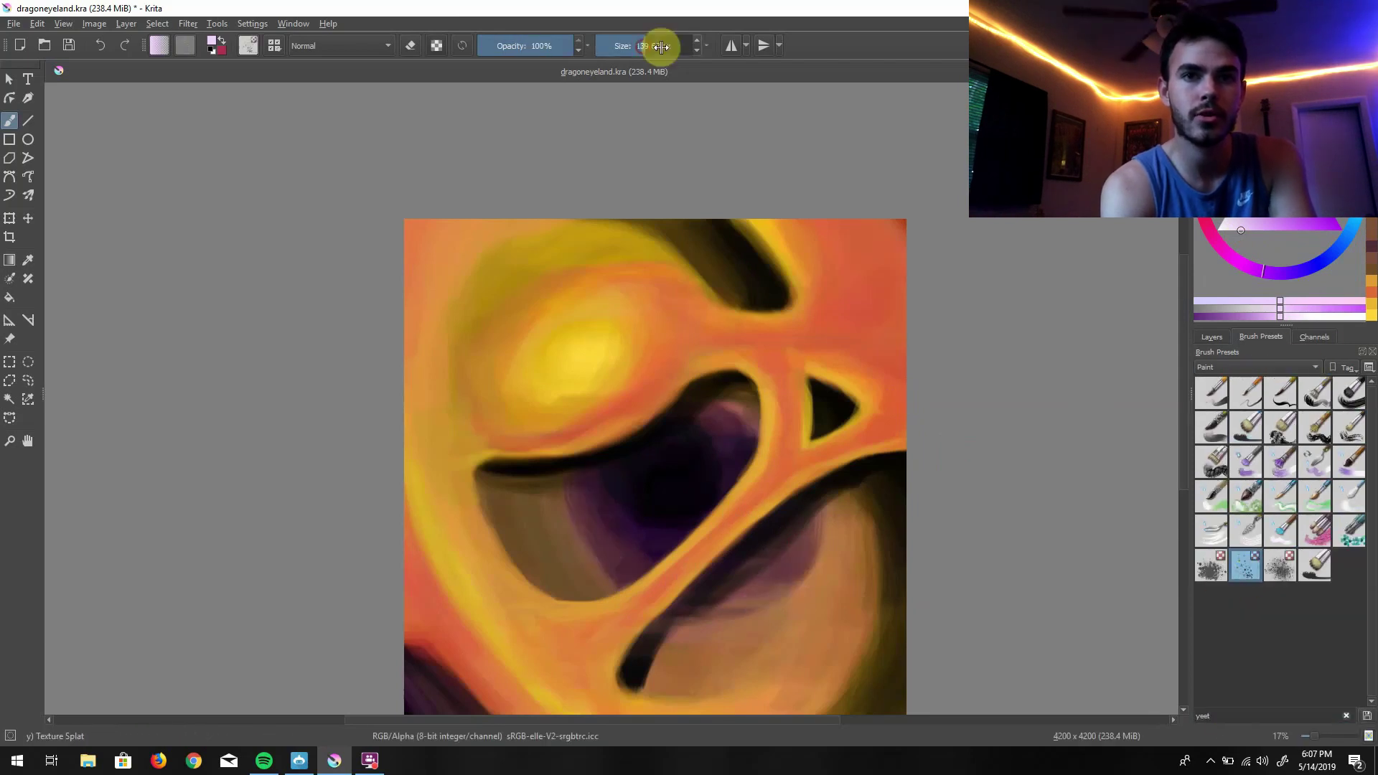
{"action": "left_click", "coordinate": [579, 529], "text": "ctrl"}
{"action": "left_click", "coordinate": [729, 449], "text": "ctrl"}
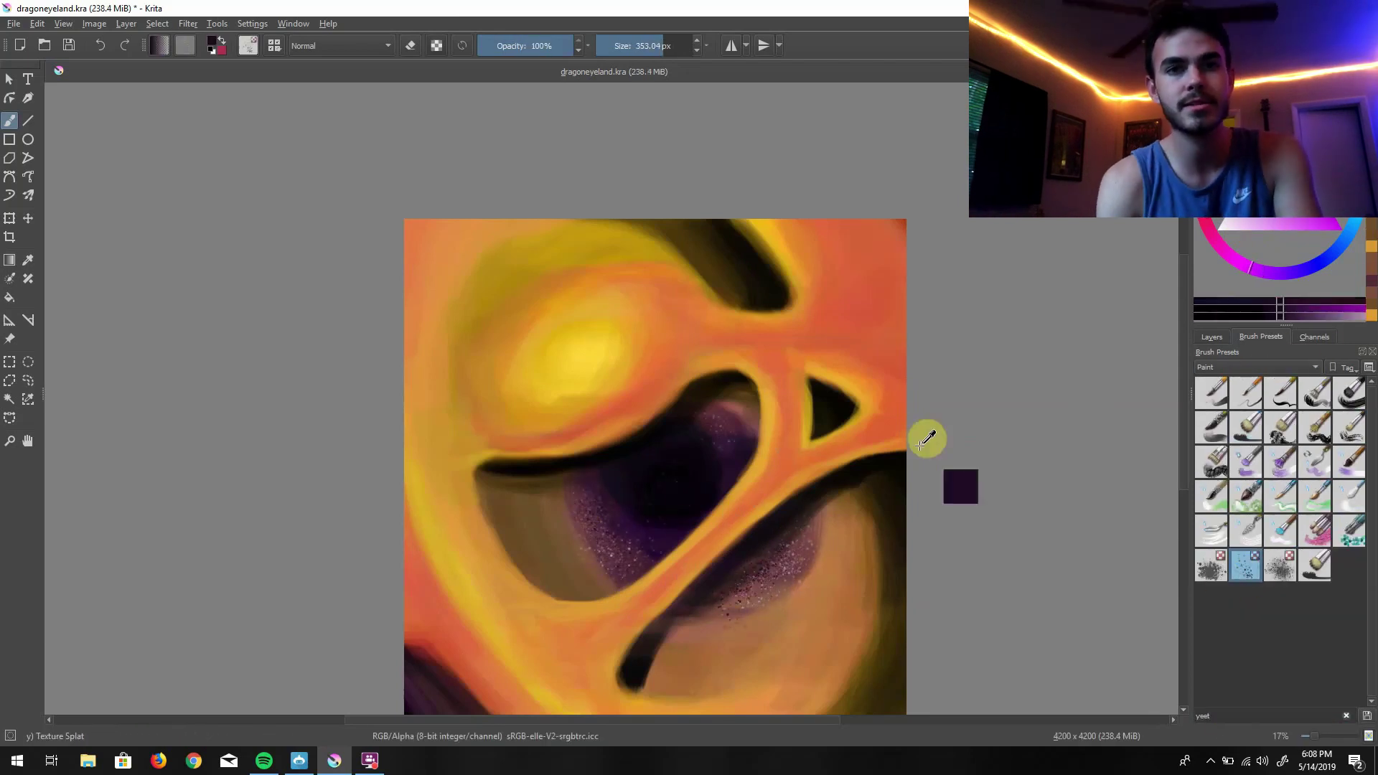
Return to the Bristles-5 Flat preset and touch up the contours around the band with sampled colours, at 18.22 px and 42% opacity
{"action": "left_click", "coordinate": [1245, 426]}
{"action": "left_click", "coordinate": [638, 562], "text": "ctrl"}
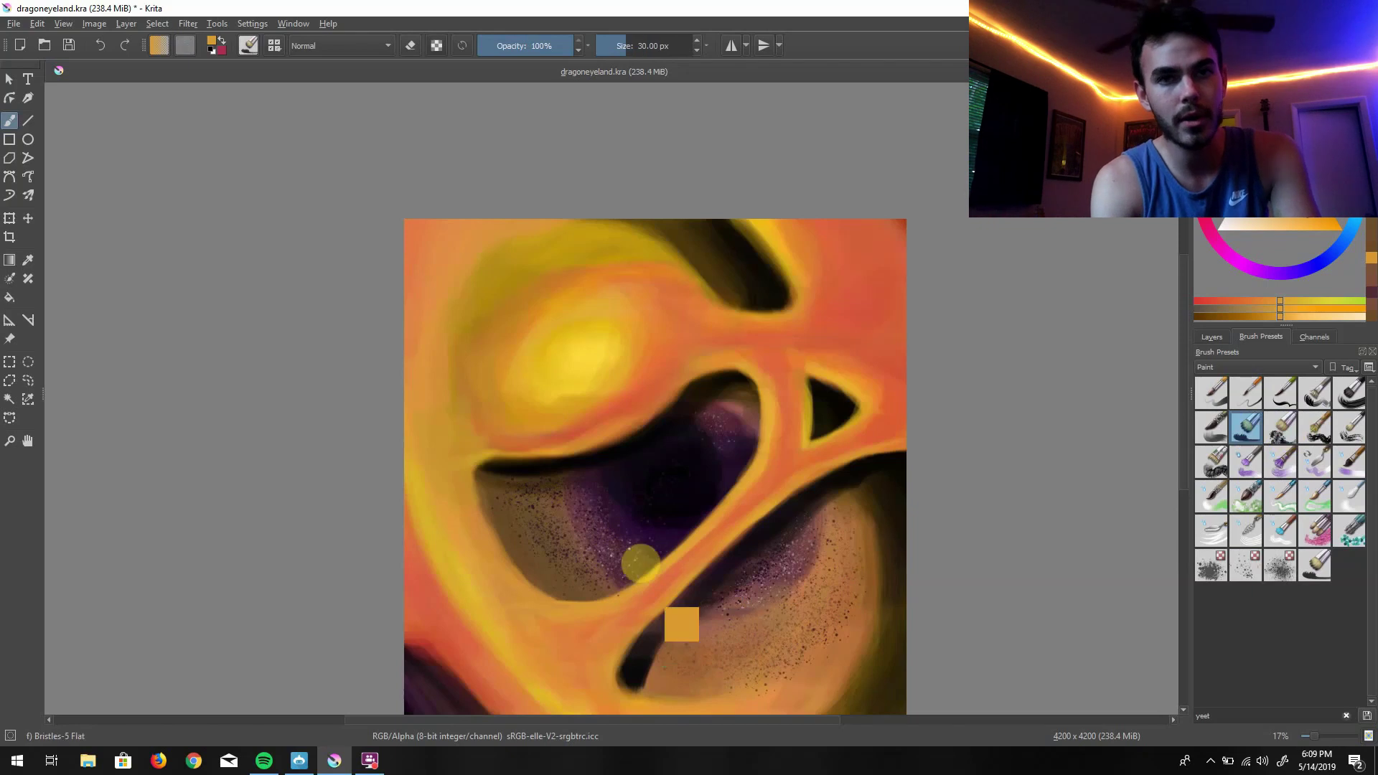
{"action": "left_click", "coordinate": [618, 46]}
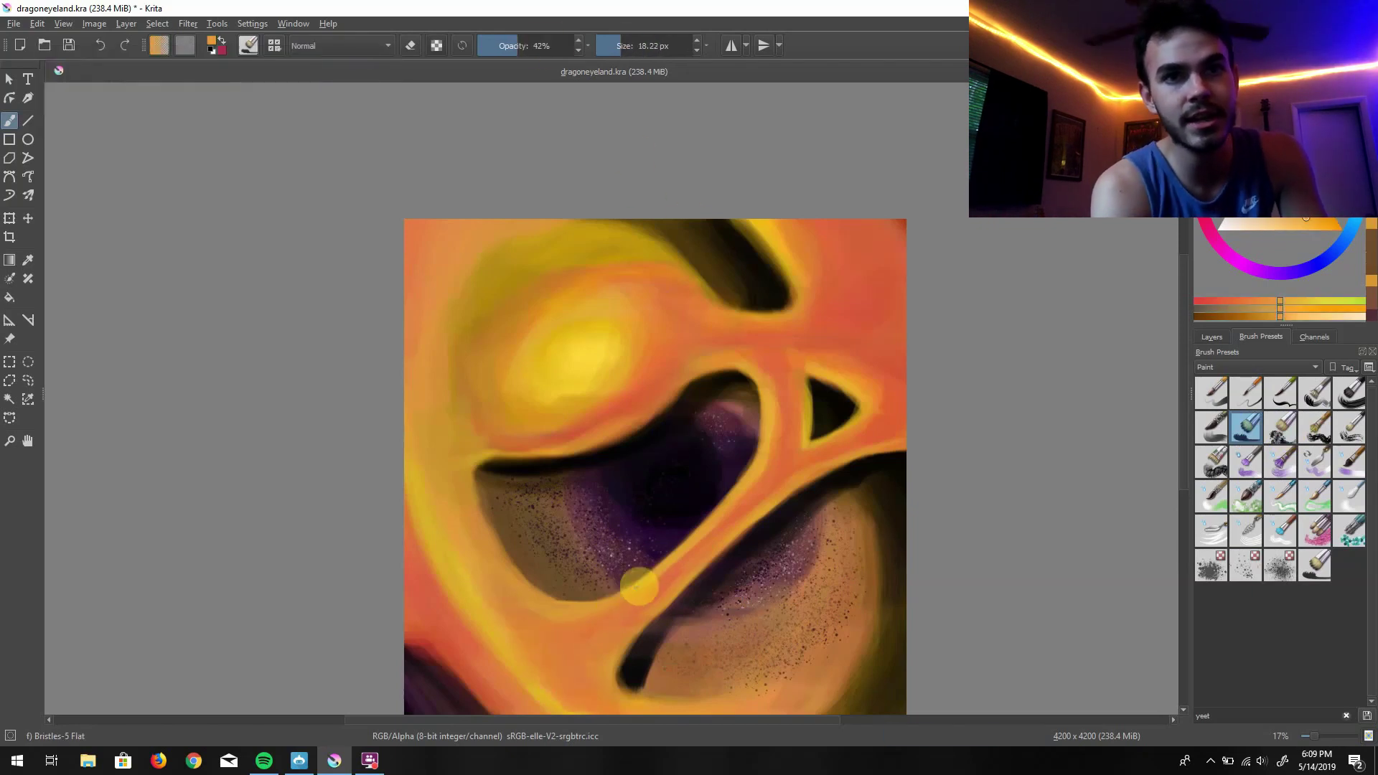
{"action": "left_click", "coordinate": [625, 690], "text": "ctrl"}
{"action": "left_click", "coordinate": [750, 442], "text": "ctrl"}
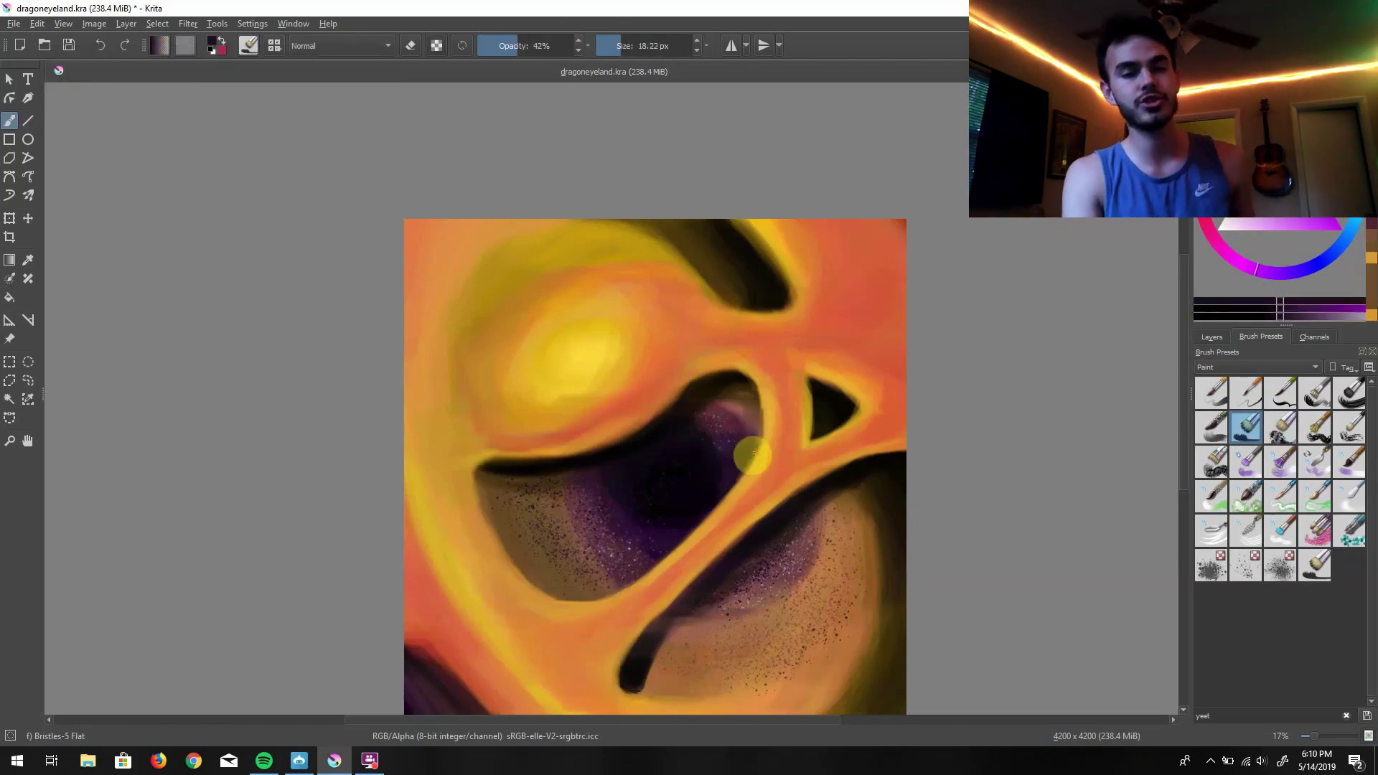
Choose a textured brush tip and paint a yellow scale pattern over the orange bridge and around the black triangle at 42% opacity
{"action": "left_click", "coordinate": [385, 46]}
{"action": "left_click", "coordinate": [384, 45]}
{"action": "key", "text": "F5"}
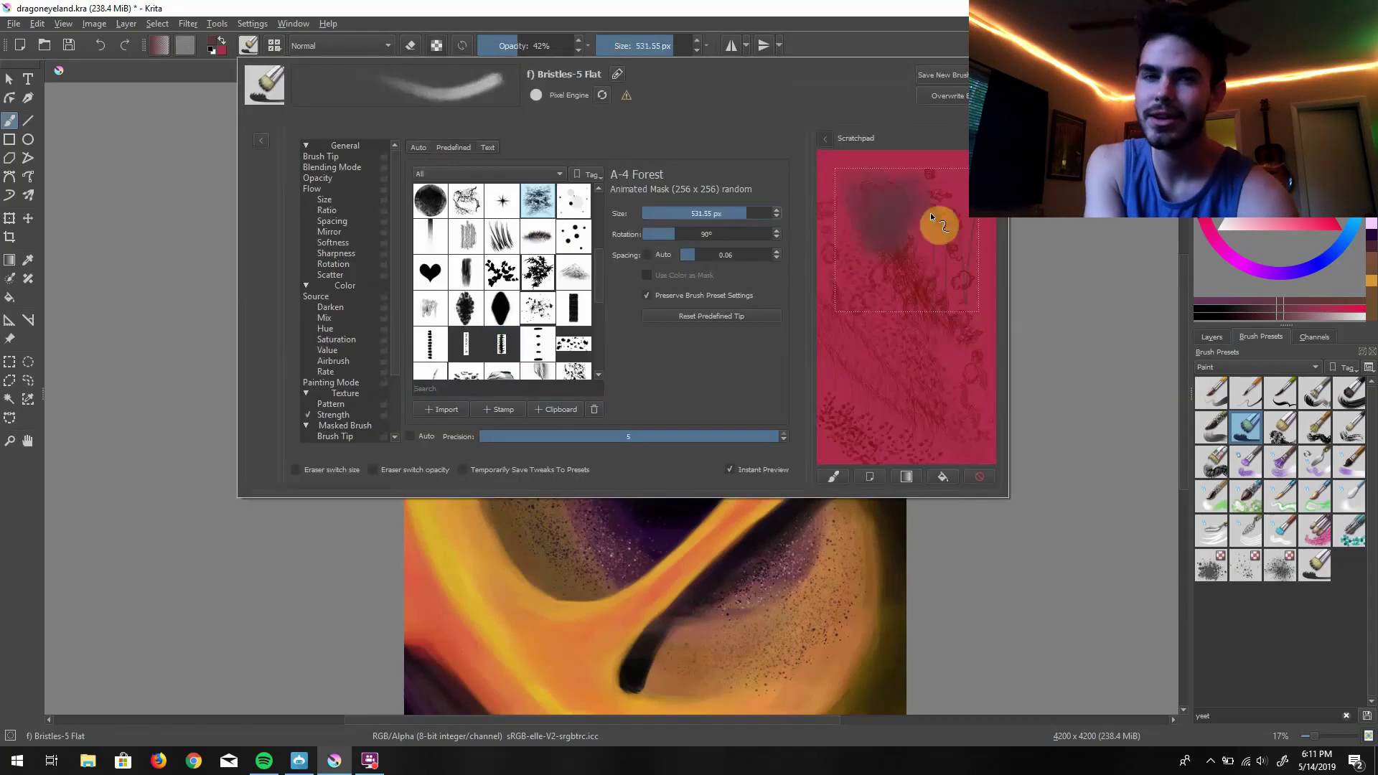
{"action": "left_click", "coordinate": [582, 314]}
{"action": "left_click", "coordinate": [646, 52]}
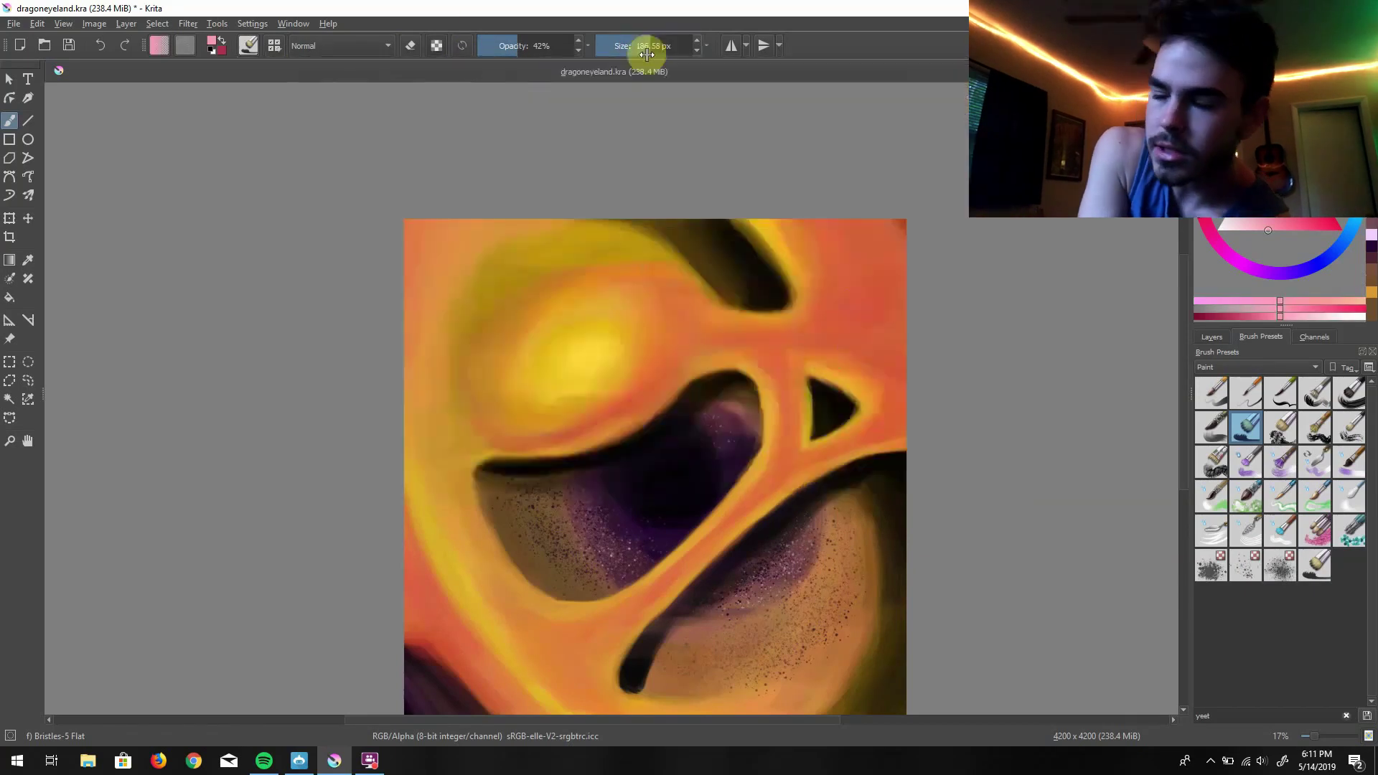
{"action": "left_click", "coordinate": [584, 356], "text": "ctrl"}
{"action": "mouse_move", "coordinate": [862, 244]}
{"action": "left_mouse_down"}
{"action": "mouse_move", "coordinate": [866, 354]}
{"action": "mouse_move", "coordinate": [888, 348]}
{"action": "mouse_move", "coordinate": [874, 418]}
{"action": "mouse_move", "coordinate": [735, 500]}
{"action": "mouse_move", "coordinate": [910, 409]}
{"action": "mouse_move", "coordinate": [735, 345]}
{"action": "left_mouse_up"}
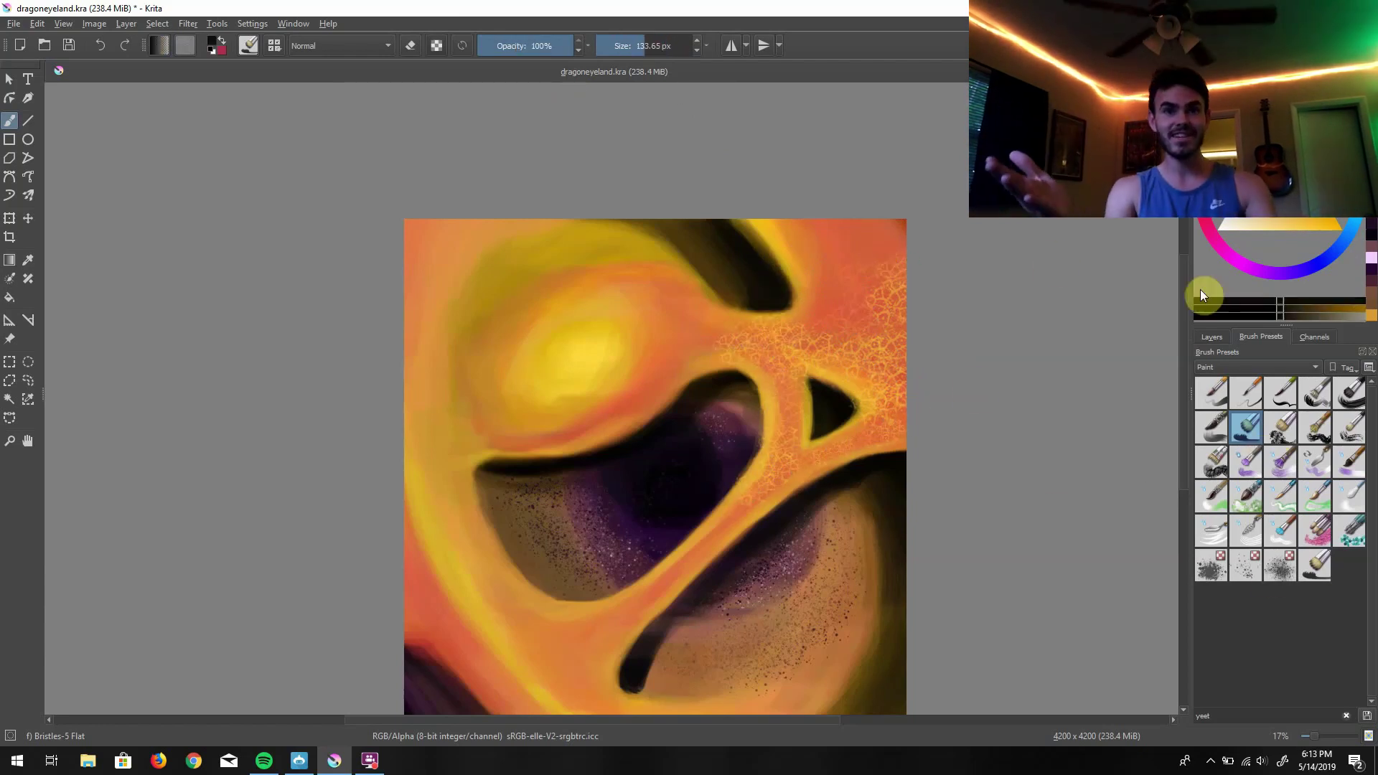
Try another textured brush tip on the lid's yellow glow and undo the strokes
{"action": "left_click", "coordinate": [1245, 425]}
{"action": "key", "text": "F5"}
{"action": "left_click", "coordinate": [538, 343]}
{"action": "mouse_move", "coordinate": [836, 179]}
{"action": "left_mouse_down"}
{"action": "mouse_move", "coordinate": [967, 261]}
{"action": "mouse_move", "coordinate": [833, 455]}
{"action": "left_mouse_up"}
{"action": "key", "text": "F5"}
{"action": "left_click_drag", "start_coordinate": [631, 373], "coordinate": [668, 356]}
{"action": "key", "text": "ctrl+z"}
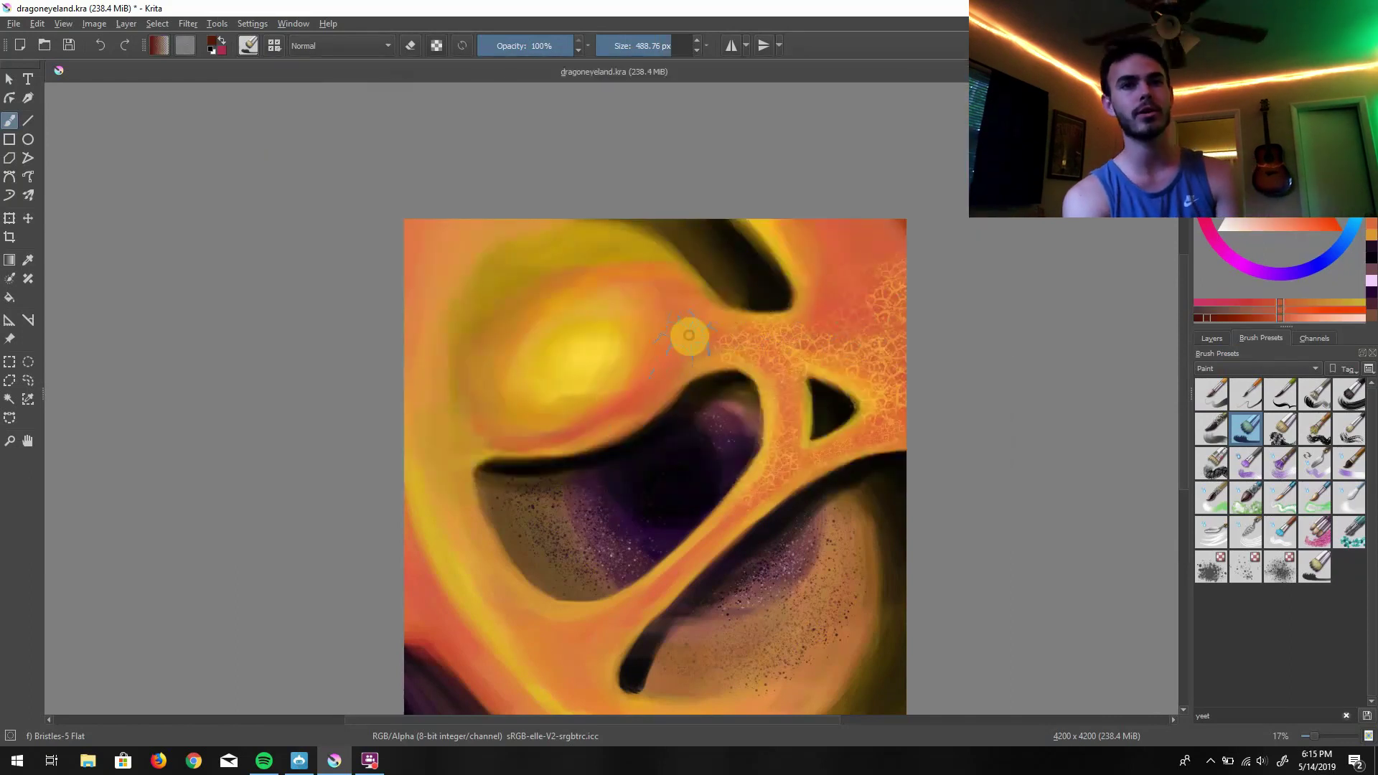
{"action": "left_click_drag", "start_coordinate": [502, 413], "coordinate": [556, 402]}
{"action": "key", "text": "ctrl+z"}
Smooth the lid's yellow glow and the brown area at the eye's lower right with sampled tones at 54% opacity
{"action": "left_click", "coordinate": [682, 308], "text": "ctrl"}
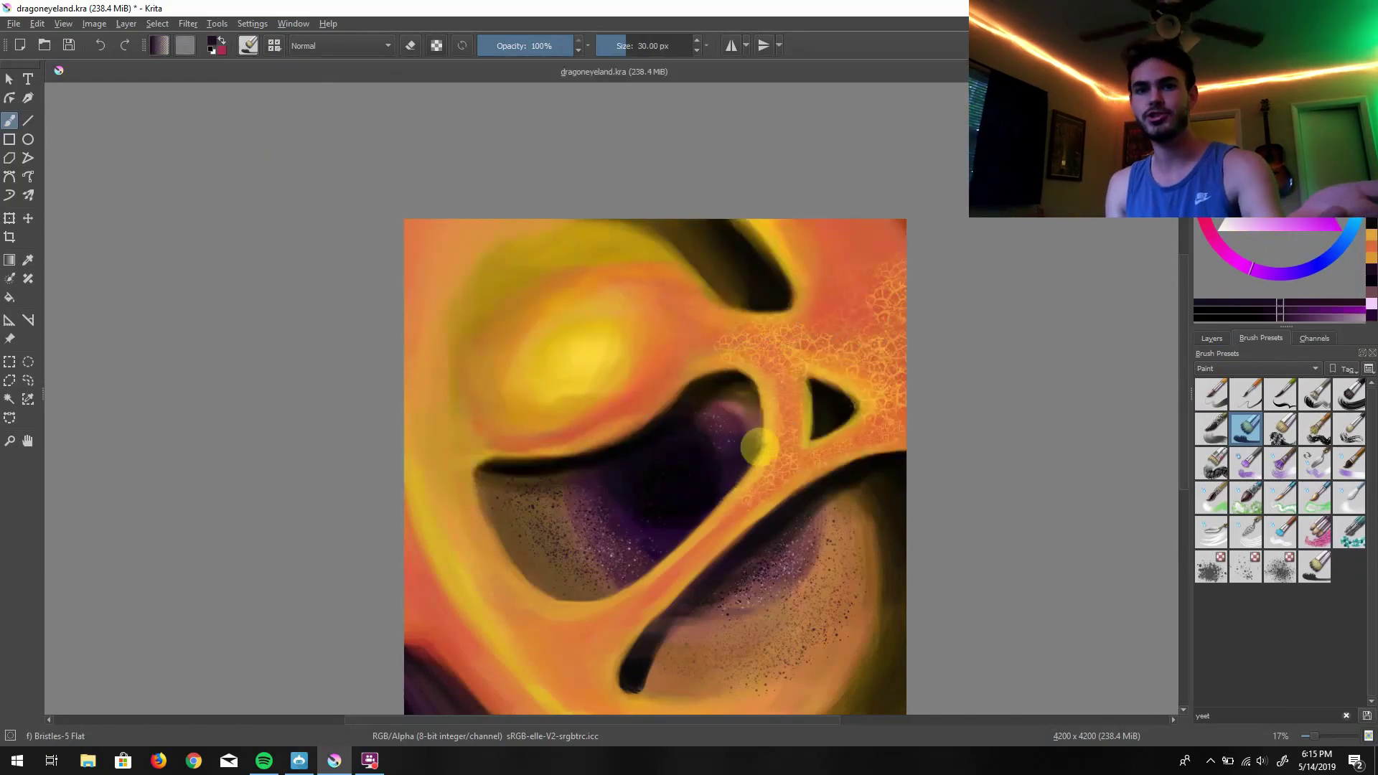
{"action": "left_click", "coordinate": [750, 474], "text": "ctrl"}
{"action": "left_click", "coordinate": [530, 45]}
{"action": "left_click", "coordinate": [636, 45]}
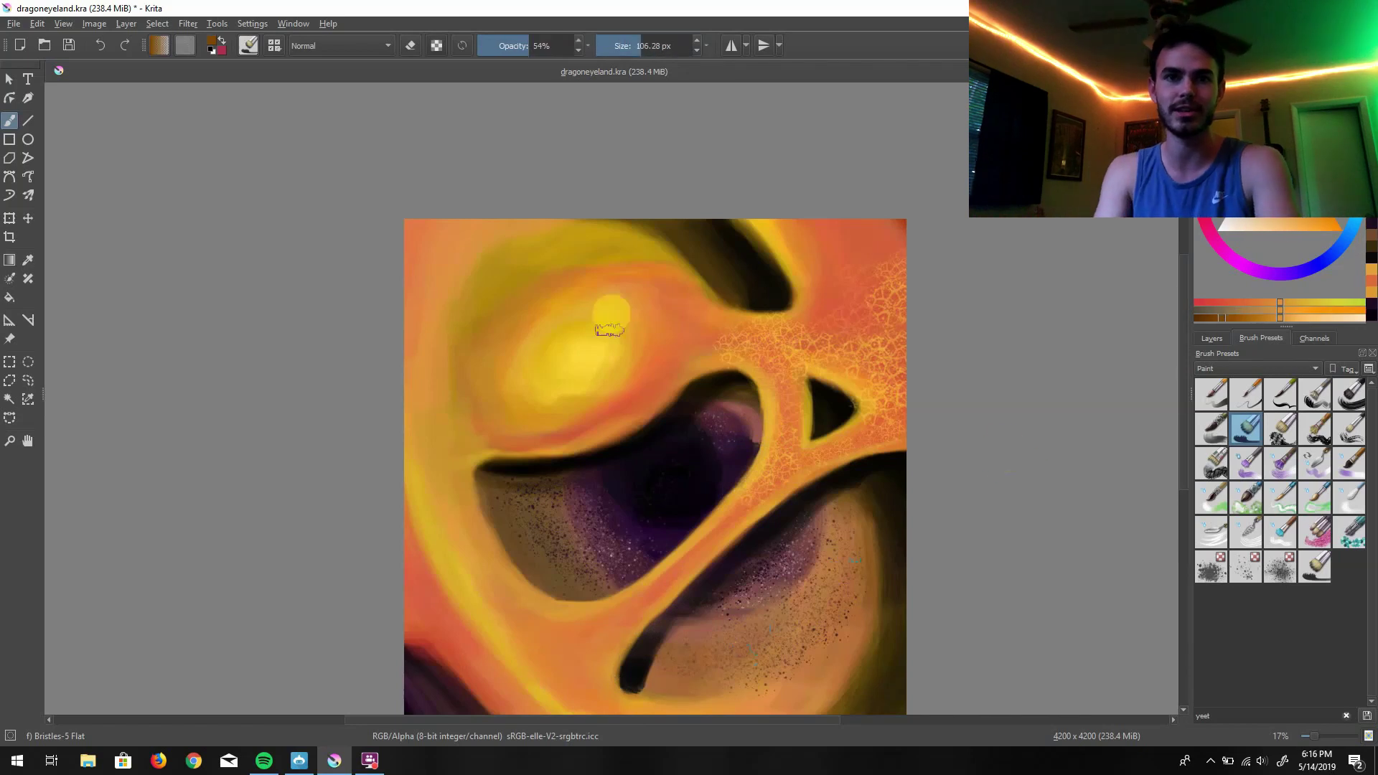
{"action": "scroll", "coordinate": [661, 385], "scroll_direction": "down", "scroll_amount": 2}
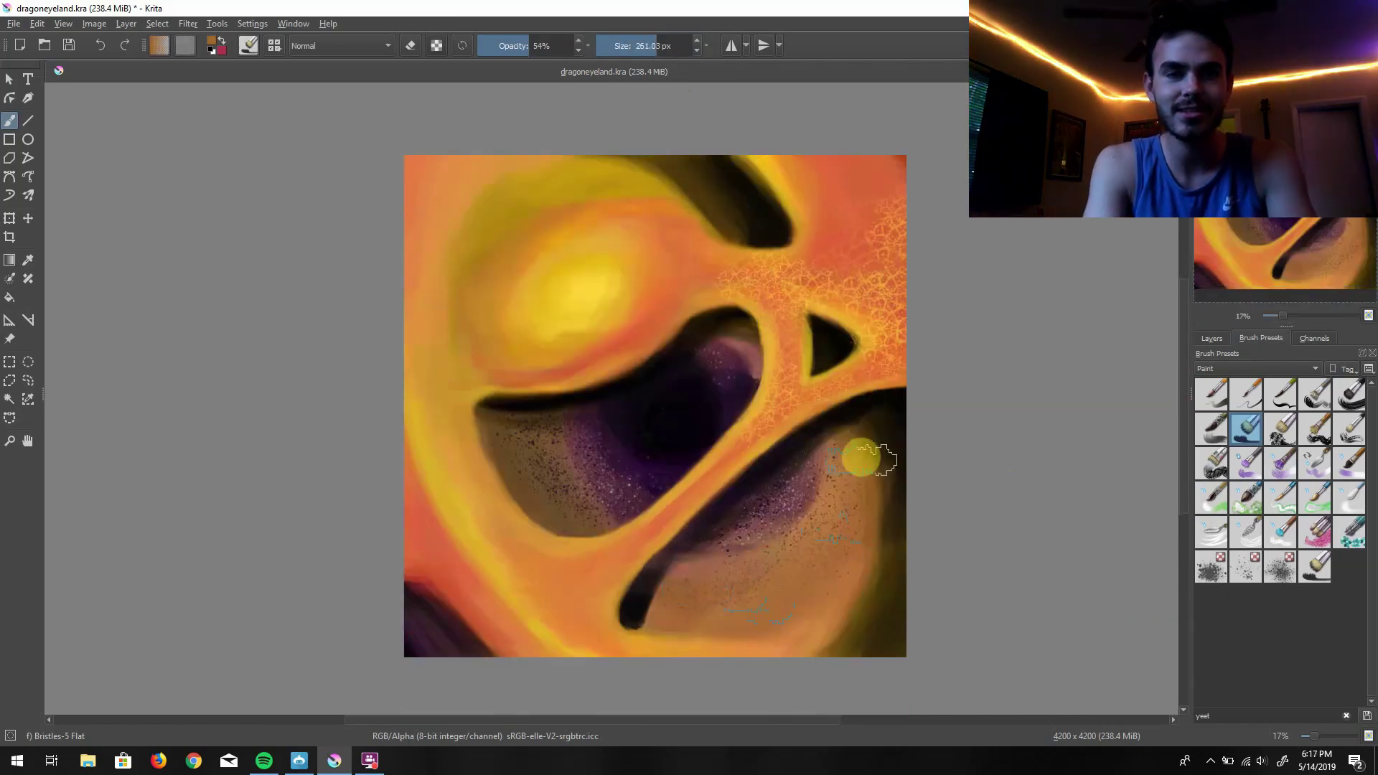
{"action": "left_click_drag", "start_coordinate": [862, 455], "coordinate": [869, 436]}
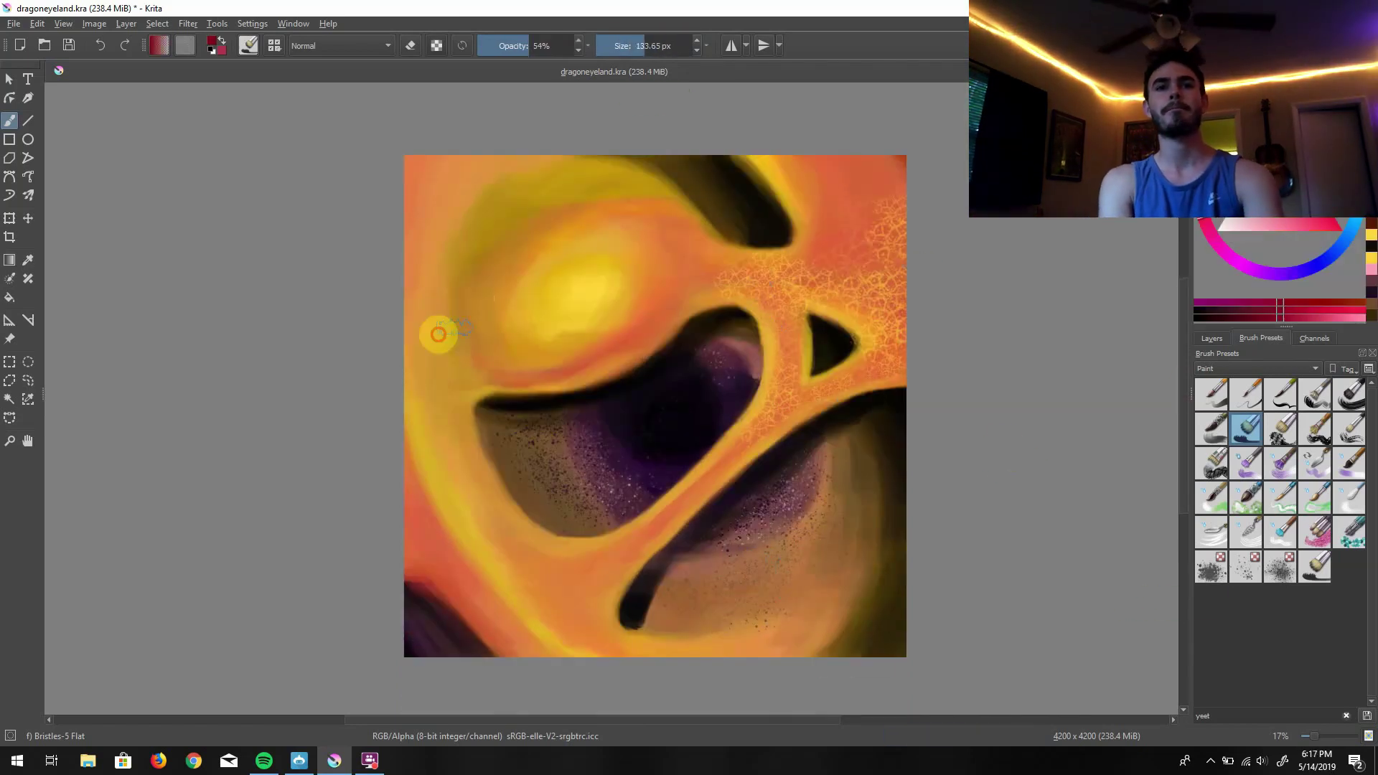
Paint a crimson ball with a dark shadow beneath it at the left end of the yellow glow, using a 133.65 px brush
{"action": "left_click", "coordinate": [1227, 255]}
{"action": "left_click_drag", "start_coordinate": [509, 332], "coordinate": [528, 319]}
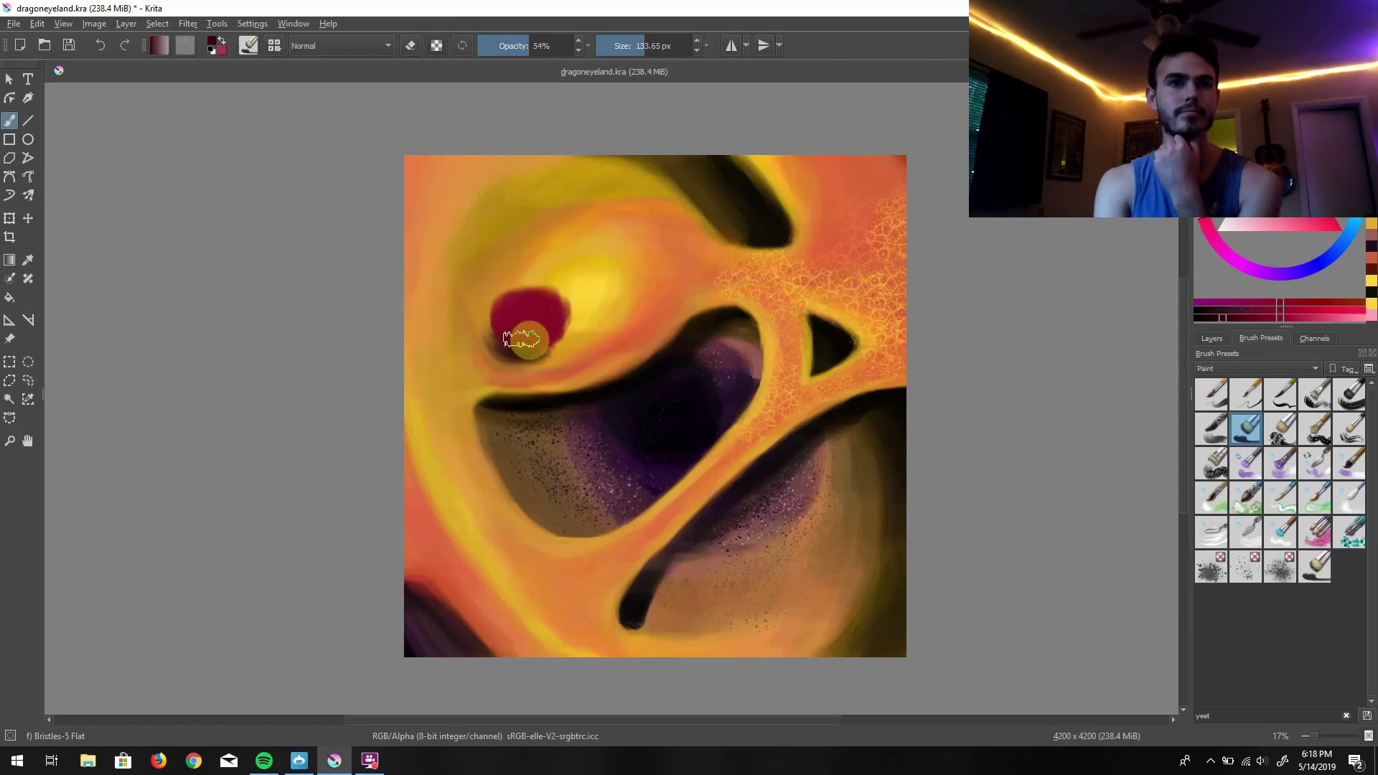
{"action": "left_click", "coordinate": [517, 338], "text": "ctrl"}
{"action": "mouse_move", "coordinate": [523, 354]}
{"action": "left_mouse_down"}
{"action": "mouse_move", "coordinate": [512, 301]}
{"action": "mouse_move", "coordinate": [552, 328]}
{"action": "mouse_move", "coordinate": [534, 319]}
{"action": "mouse_move", "coordinate": [513, 350]}
{"action": "mouse_move", "coordinate": [501, 340]}
{"action": "mouse_move", "coordinate": [544, 335]}
{"action": "left_mouse_up"}
Round off the crimson ball's outline and shade its surface with sampled reds and yellows, using an 18.22 px brush
{"action": "key", "text": "bracketleft"}
{"action": "key", "text": "bracketleft"}
{"action": "key", "text": "bracketleft"}
{"action": "key", "text": "bracketleft"}
{"action": "key", "text": "bracketleft"}
{"action": "key", "text": "bracketleft"}
{"action": "key", "text": "bracketleft"}
{"action": "key", "text": "bracketleft"}
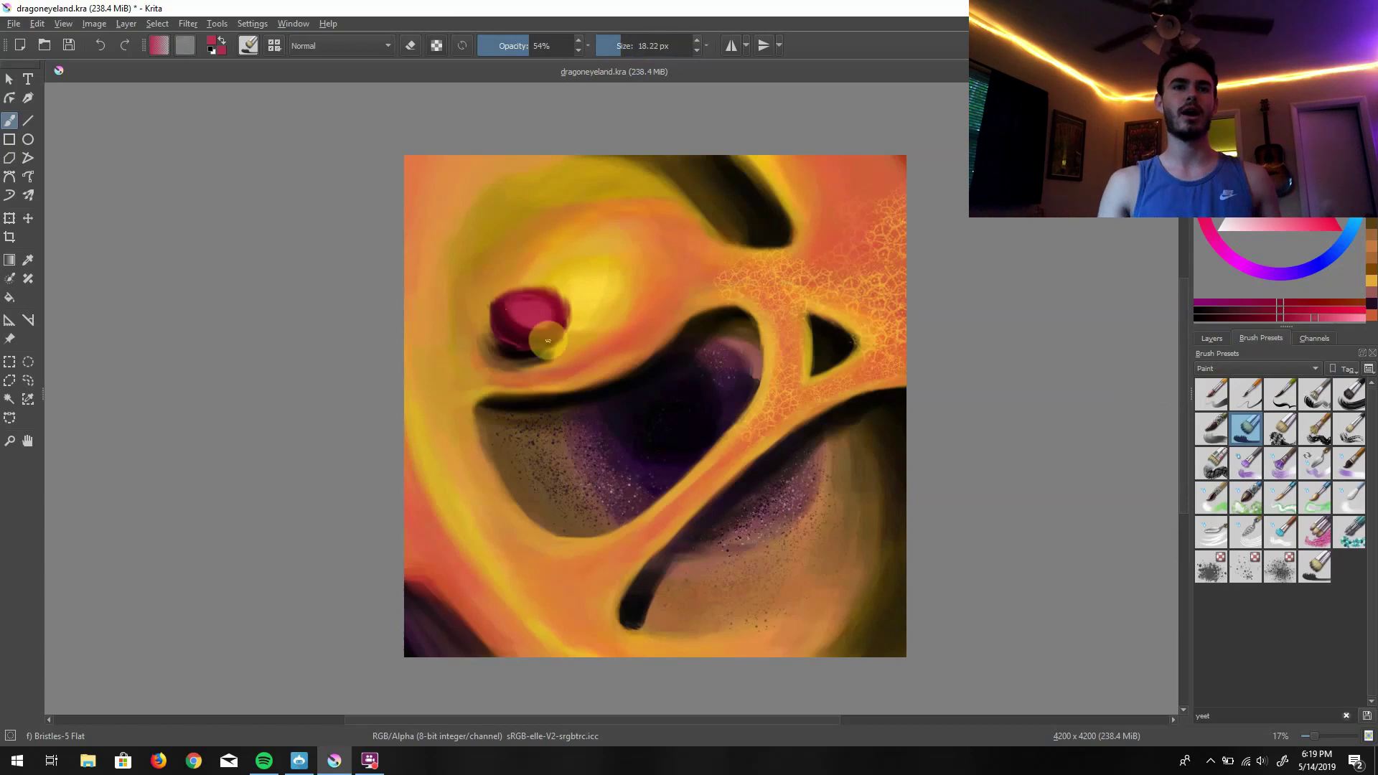
{"action": "left_click", "coordinate": [557, 303], "text": "ctrl"}
{"action": "left_click", "coordinate": [584, 277], "text": "ctrl"}
{"action": "left_click", "coordinate": [571, 316], "text": "ctrl"}
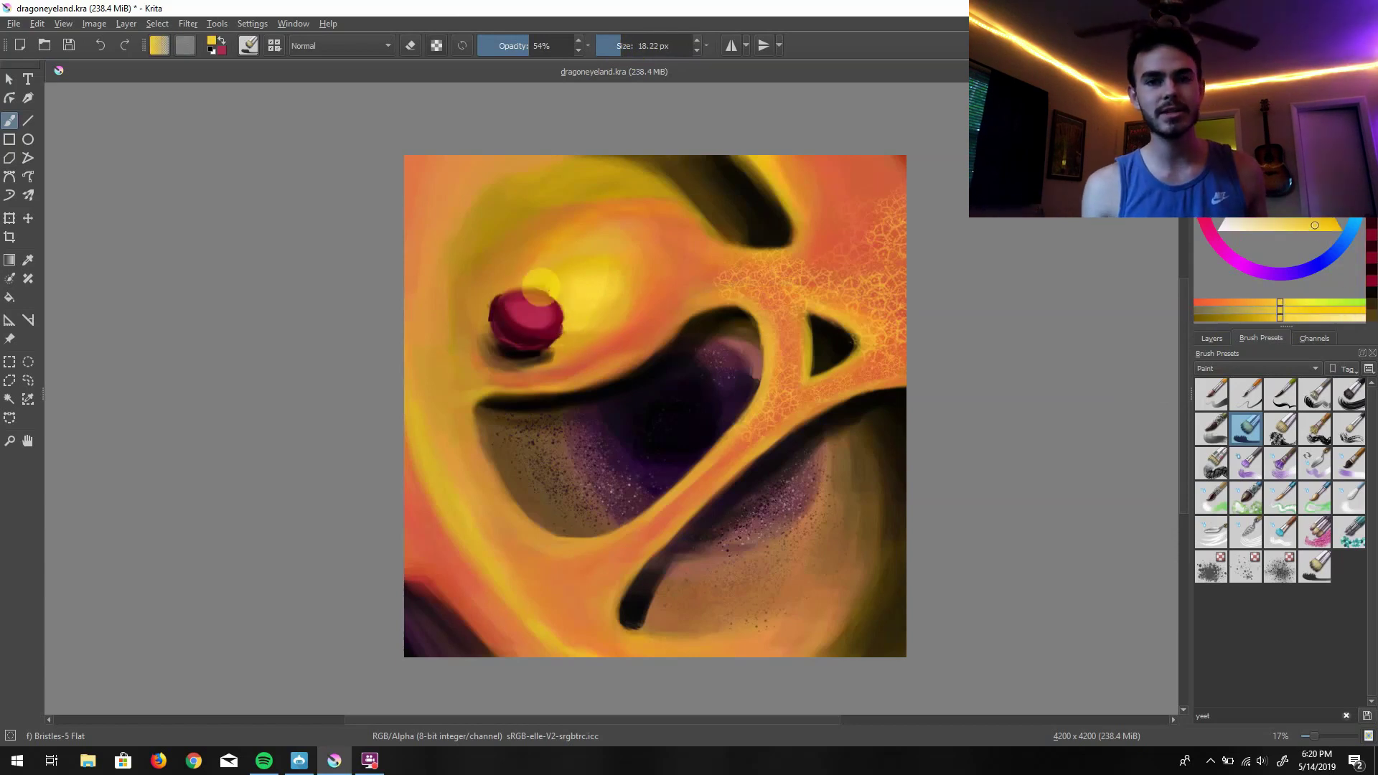
{"action": "left_click", "coordinate": [516, 301], "text": "ctrl"}
{"action": "left_click", "coordinate": [542, 306], "text": "ctrl"}
Paint a second dark red ball at the upper right of the yellow glow, using a 101.30 px brush
{"action": "key", "text": "bracketright"}
{"action": "key", "text": "bracketright"}
{"action": "key", "text": "bracketright"}
{"action": "key", "text": "bracketright"}
{"action": "key", "text": "bracketright"}
{"action": "key", "text": "bracketright"}
{"action": "key", "text": "bracketright"}
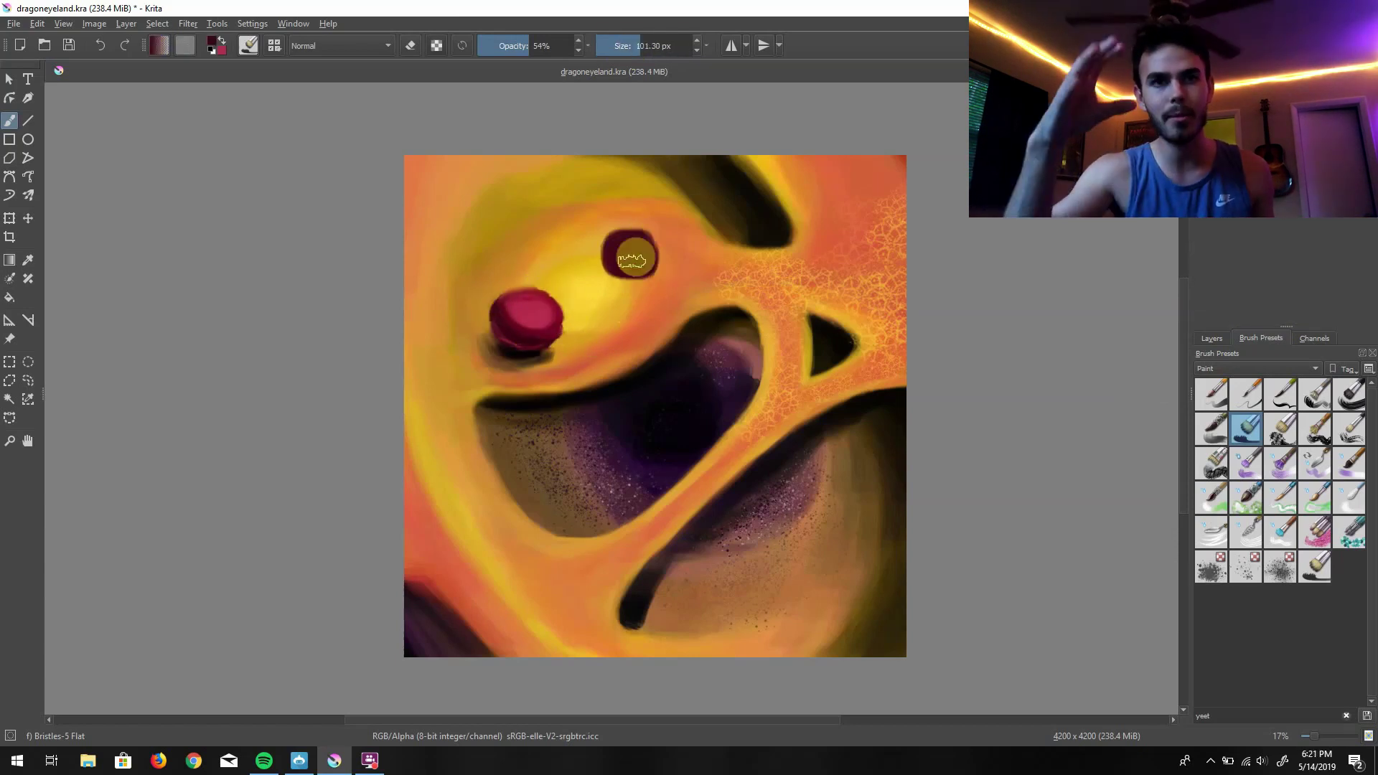
{"action": "mouse_move", "coordinate": [622, 253]}
{"action": "left_mouse_down"}
{"action": "mouse_move", "coordinate": [533, 329]}
{"action": "mouse_move", "coordinate": [641, 252]}
{"action": "mouse_move", "coordinate": [616, 289]}
{"action": "mouse_move", "coordinate": [632, 283]}
{"action": "mouse_move", "coordinate": [621, 241]}
{"action": "mouse_move", "coordinate": [610, 275]}
{"action": "mouse_move", "coordinate": [590, 267]}
{"action": "mouse_move", "coordinate": [629, 284]}
{"action": "mouse_move", "coordinate": [651, 251]}
{"action": "mouse_move", "coordinate": [536, 342]}
{"action": "mouse_move", "coordinate": [549, 320]}
{"action": "mouse_move", "coordinate": [517, 311]}
{"action": "mouse_move", "coordinate": [567, 331]}
{"action": "mouse_move", "coordinate": [552, 291]}
{"action": "mouse_move", "coordinate": [656, 222]}
{"action": "mouse_move", "coordinate": [630, 261]}
{"action": "left_mouse_up"}
Shade the second ball with sampled crimson tones, add its shadow, and even out the first ball's surface with a 41.37 px brush
{"action": "key", "text": "bracketleft"}
{"action": "key", "text": "bracketleft"}
{"action": "key", "text": "bracketleft"}
{"action": "key", "text": "bracketleft"}
{"action": "left_click", "coordinate": [649, 240], "text": "ctrl"}
{"action": "left_click", "coordinate": [528, 316], "text": "ctrl"}
{"action": "left_click", "coordinate": [513, 322], "text": "ctrl"}
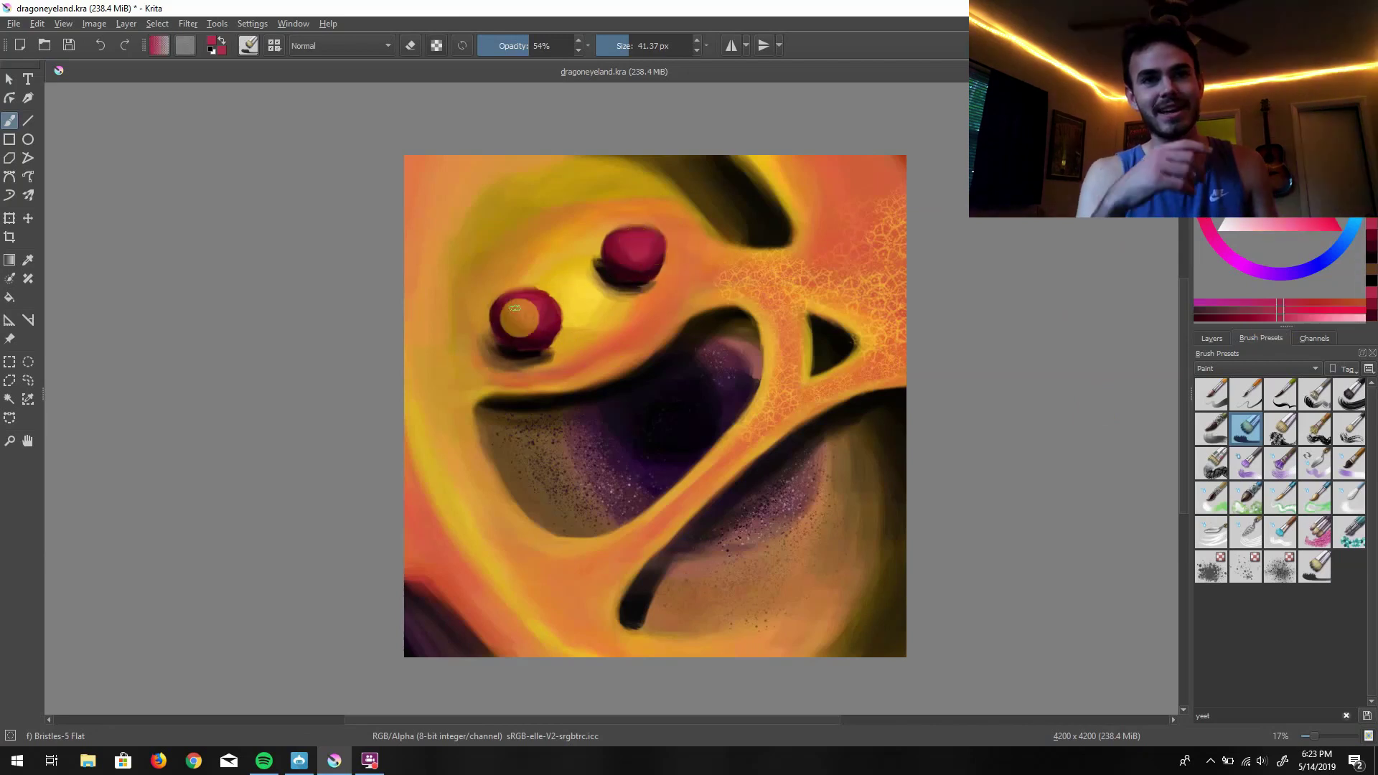
Touch up the shadows beneath both crimson balls with sampled black and brown tones, using the 41.37 px brush
{"action": "left_click", "coordinate": [609, 208], "text": "ctrl"}
{"action": "left_click", "coordinate": [528, 351], "text": "ctrl"}
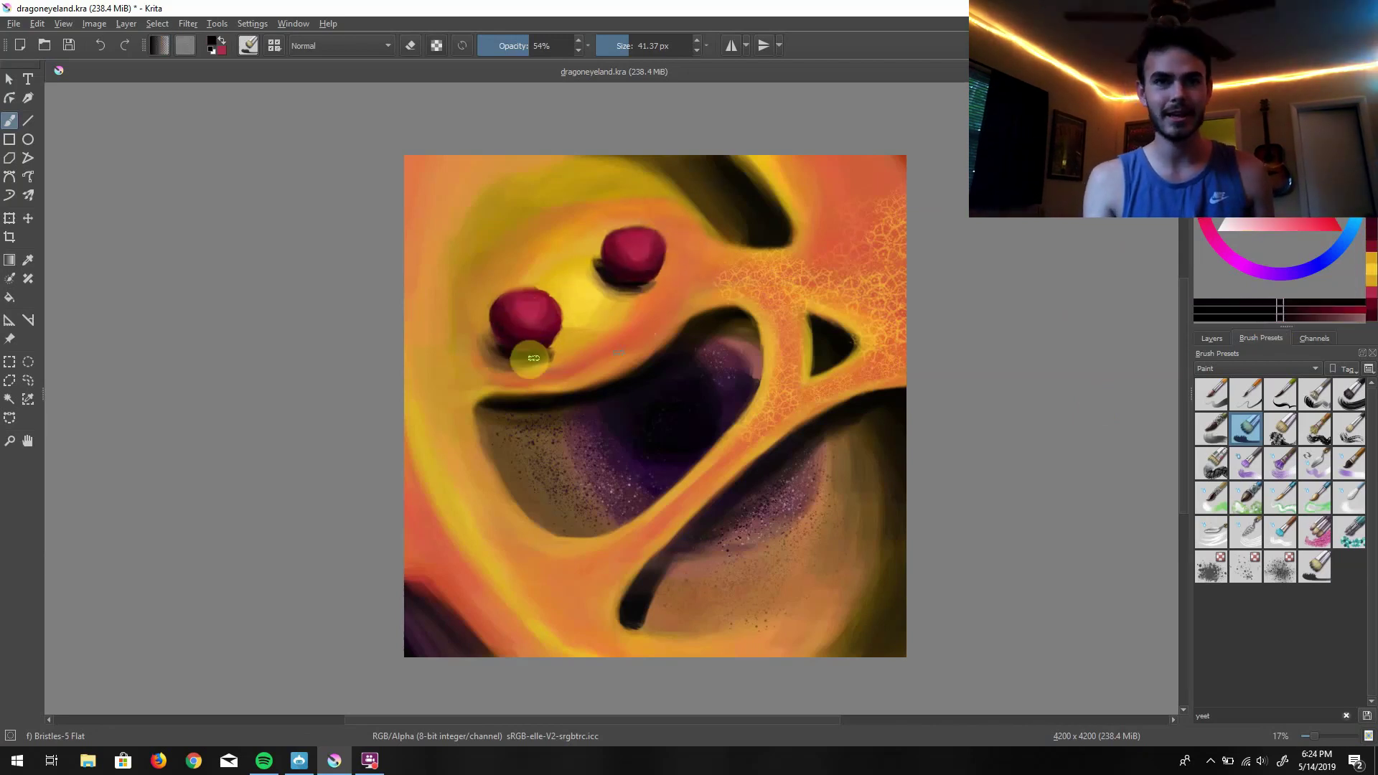
{"action": "left_click", "coordinate": [884, 313], "text": "ctrl"}
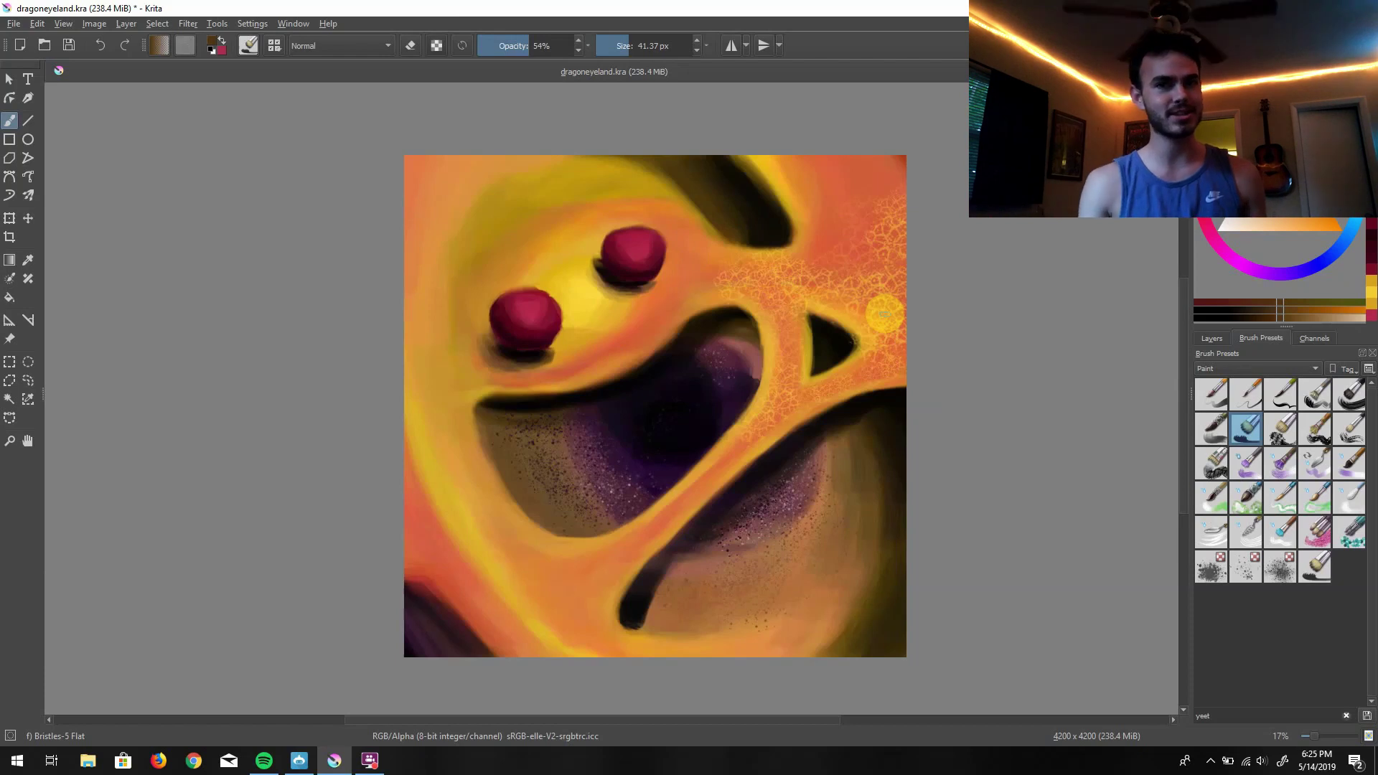
{"action": "left_click", "coordinate": [612, 248], "text": "ctrl"}
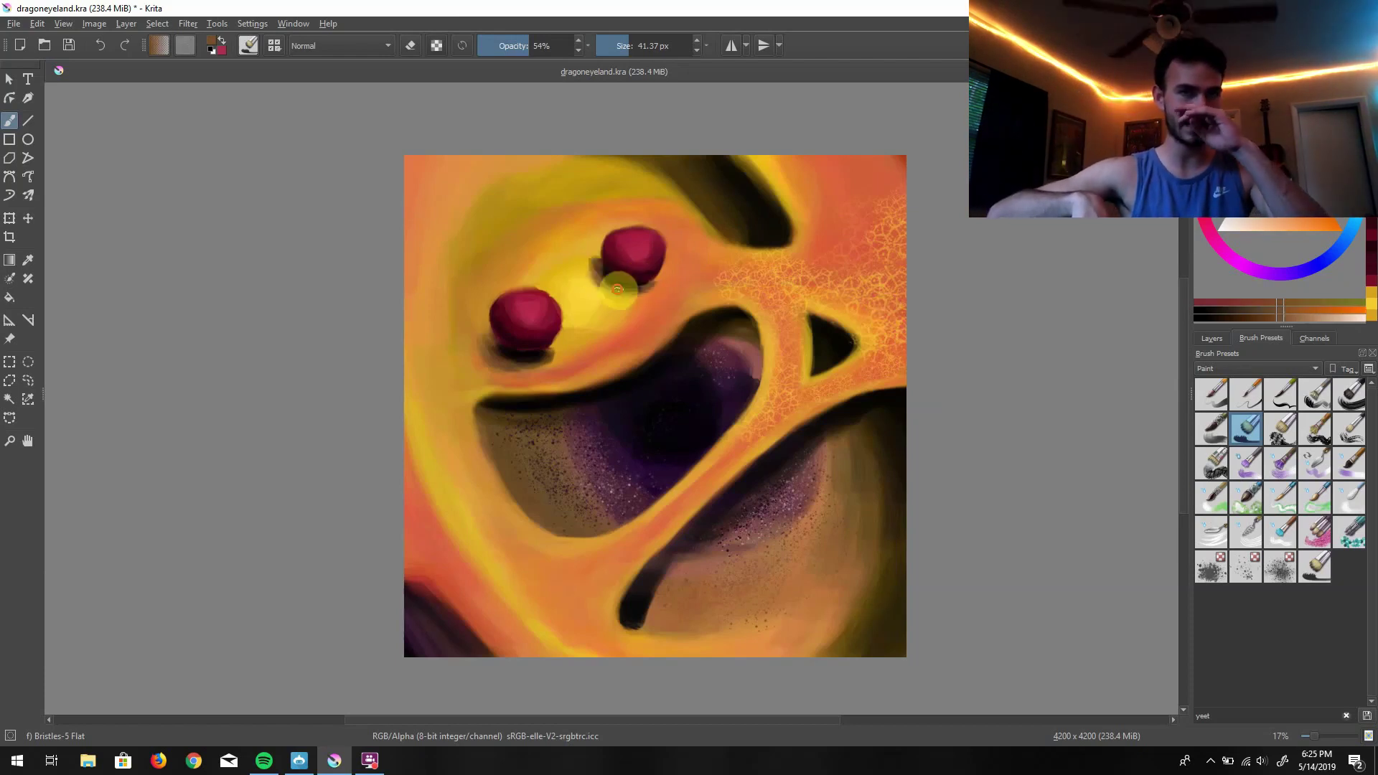
Paint a third crimson ball at the yellow glow's upper left with a 133.65 px brush, shading it with sampled reds at 59.76 px
{"action": "left_click", "coordinate": [649, 272], "text": "ctrl"}
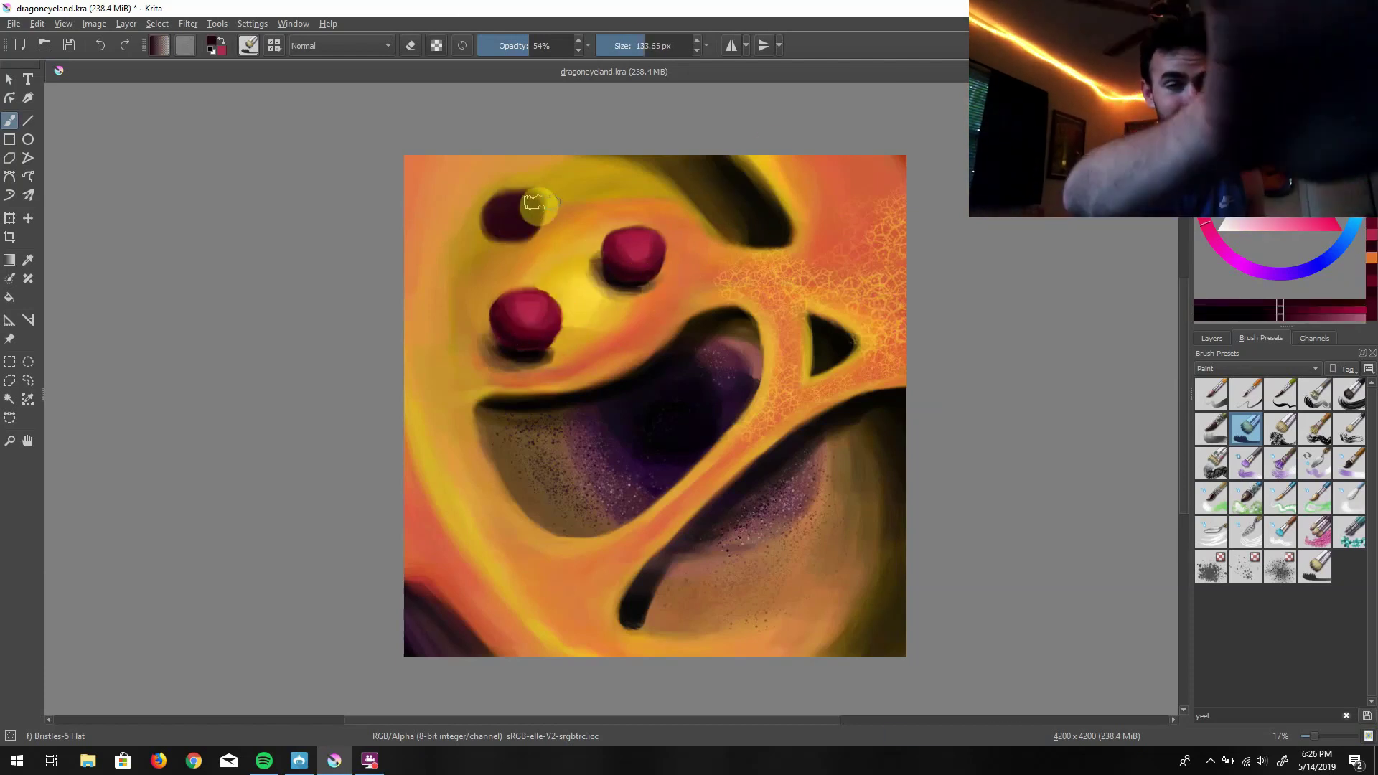
{"action": "mouse_move", "coordinate": [535, 205]}
{"action": "left_mouse_down"}
{"action": "mouse_move", "coordinate": [507, 235]}
{"action": "mouse_move", "coordinate": [504, 212]}
{"action": "mouse_move", "coordinate": [521, 215]}
{"action": "mouse_move", "coordinate": [496, 206]}
{"action": "mouse_move", "coordinate": [498, 241]}
{"action": "left_mouse_up"}
{"action": "left_click", "coordinate": [535, 334], "text": "ctrl"}
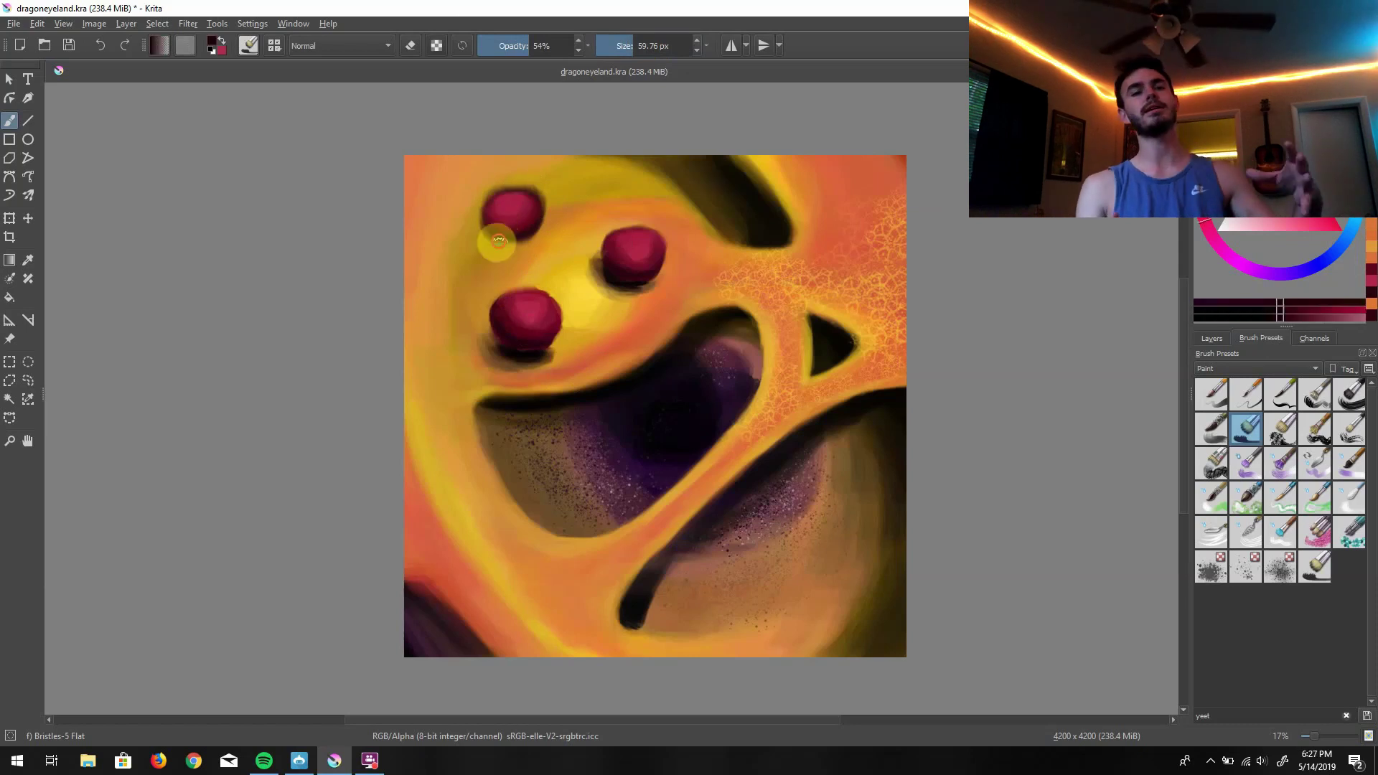
{"action": "left_click", "coordinate": [484, 236], "text": "ctrl"}
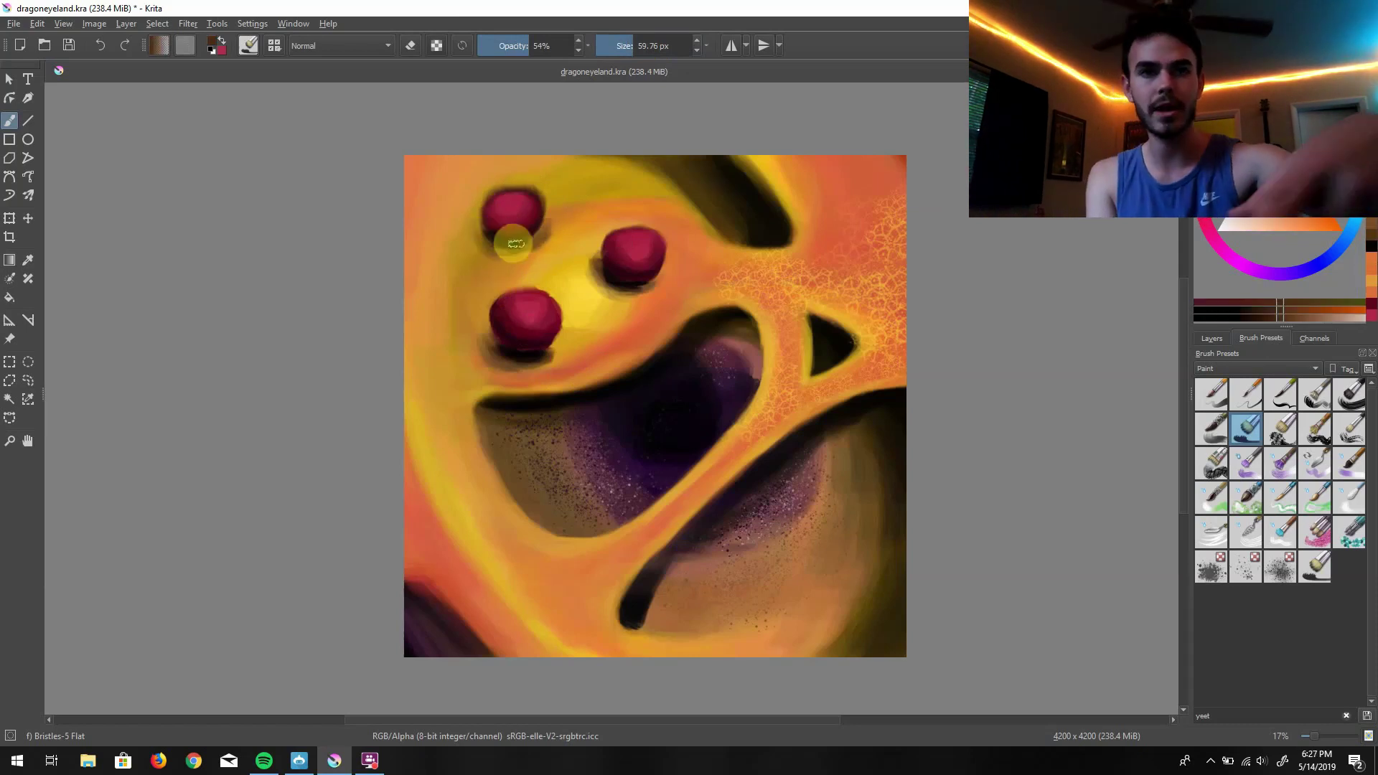
Refine the third ball's outline and its shadow and bottom highlight with sampled tones, using a 21.53 px brush
{"action": "left_click", "coordinate": [496, 233], "text": "ctrl"}
{"action": "key", "text": "["}
{"action": "key", "text": "["}
{"action": "key", "text": "["}
{"action": "key", "text": "["}
{"action": "left_click", "coordinate": [532, 193], "text": "ctrl"}
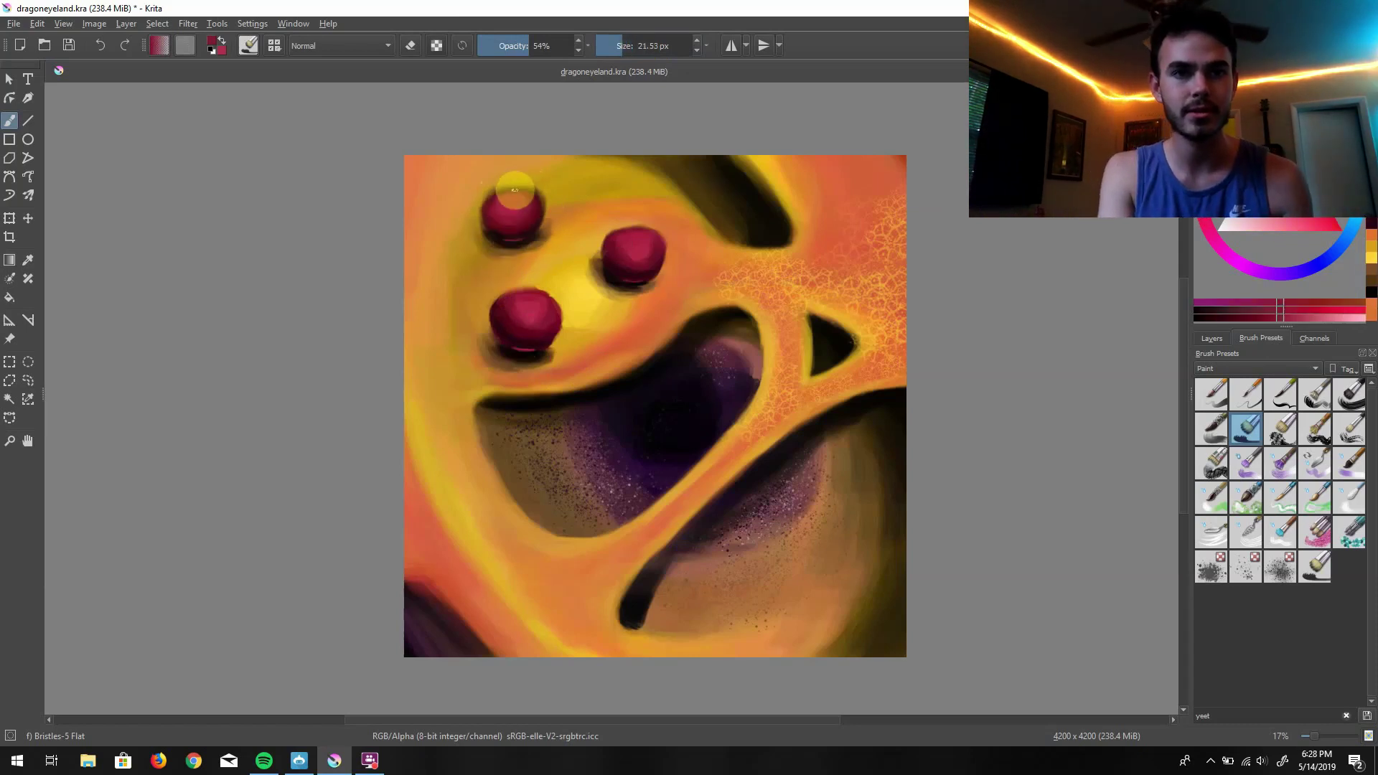
Touch up the dark iris centre and the black contour below it with sampled dark purple, using a 44.13 px brush
{"action": "left_click", "coordinate": [689, 425], "text": "ctrl"}
{"action": "key", "text": "]"}
{"action": "key", "text": "]"}
{"action": "key", "text": "]"}
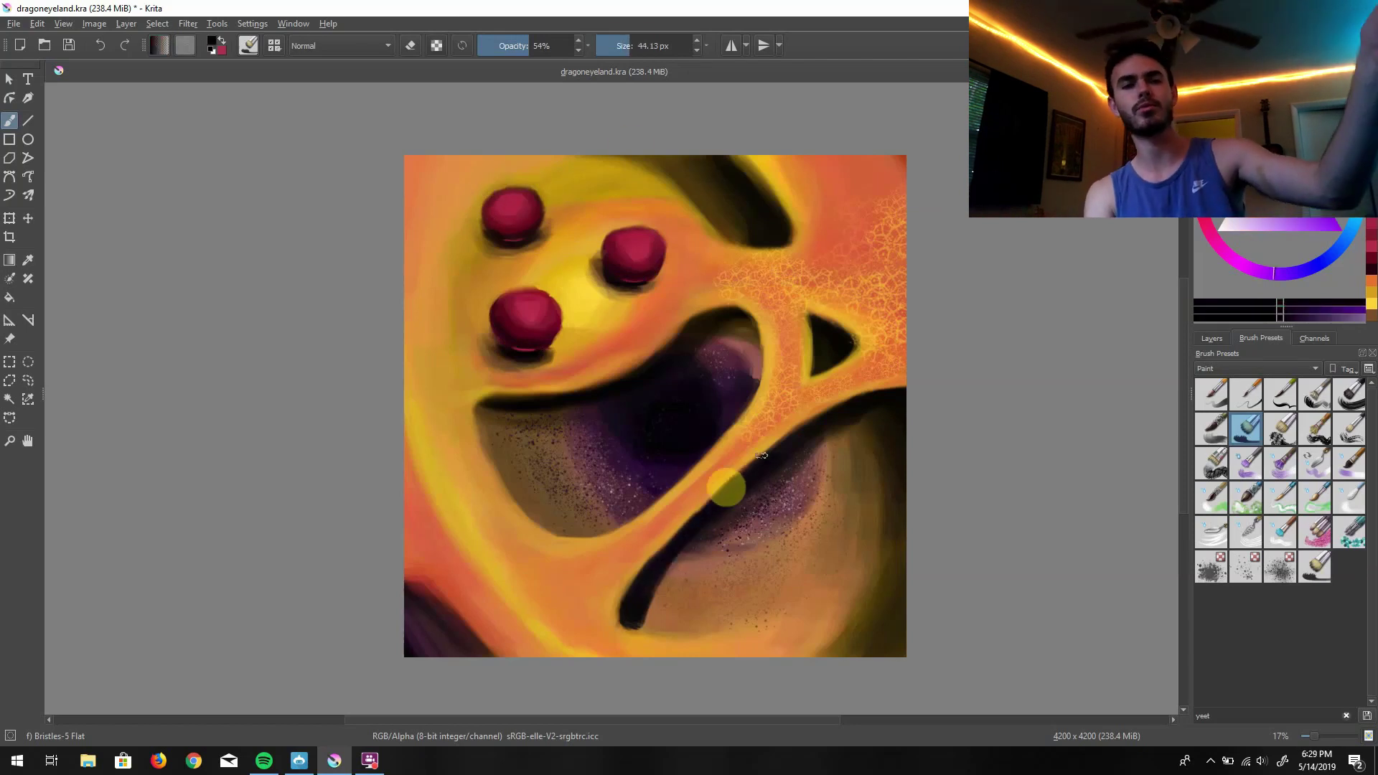
Paint a pale pink crescent as a lower eyelid on the second ball with a 10.36 px brush, thickening it at 21.53 px
{"action": "left_click_drag", "start_coordinate": [1313, 736], "coordinate": [1318, 739]}
{"action": "left_click", "coordinate": [668, 454], "text": "ctrl"}
{"action": "key", "text": "["}
{"action": "key", "text": "["}
{"action": "key", "text": "["}
{"action": "key", "text": "["}
{"action": "key", "text": "["}
{"action": "key", "text": "["}
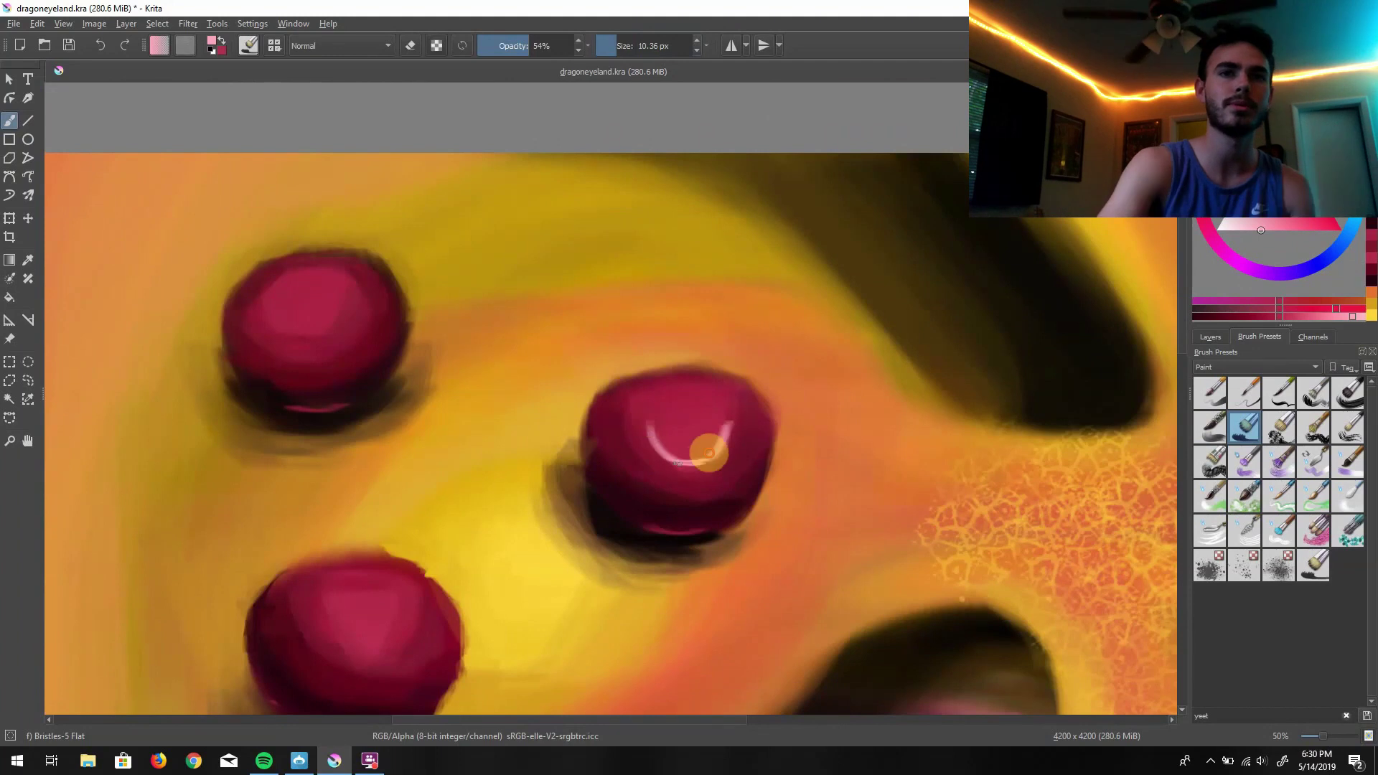
{"action": "left_click", "coordinate": [642, 422], "text": "ctrl"}
{"action": "left_click", "coordinate": [718, 441], "text": "ctrl"}
{"action": "left_click_drag", "start_coordinate": [660, 432], "coordinate": [692, 448]}
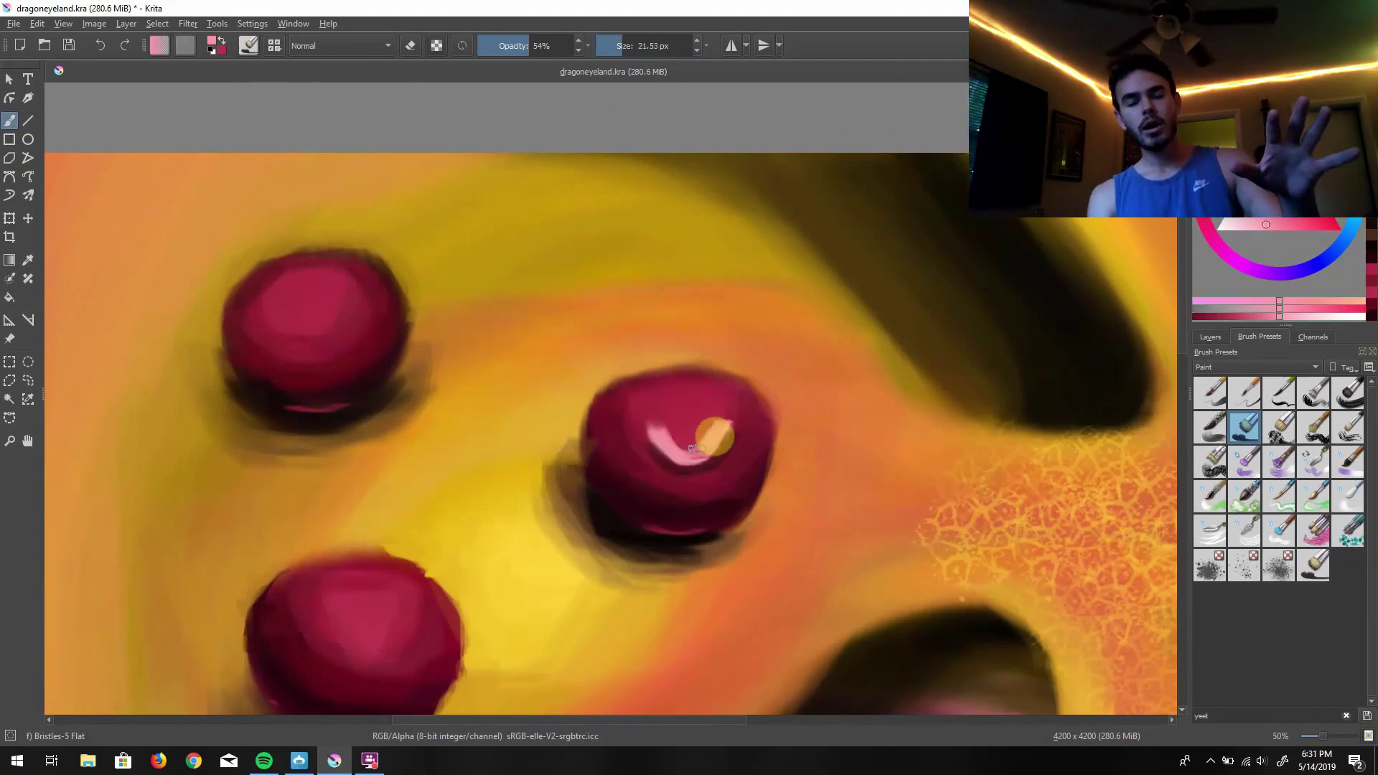
Fill the crescent with a dark pupil using a 13.92 px brush and paint a lighter pink upper lid at 19.83 px
{"action": "left_click", "coordinate": [737, 386], "text": "ctrl"}
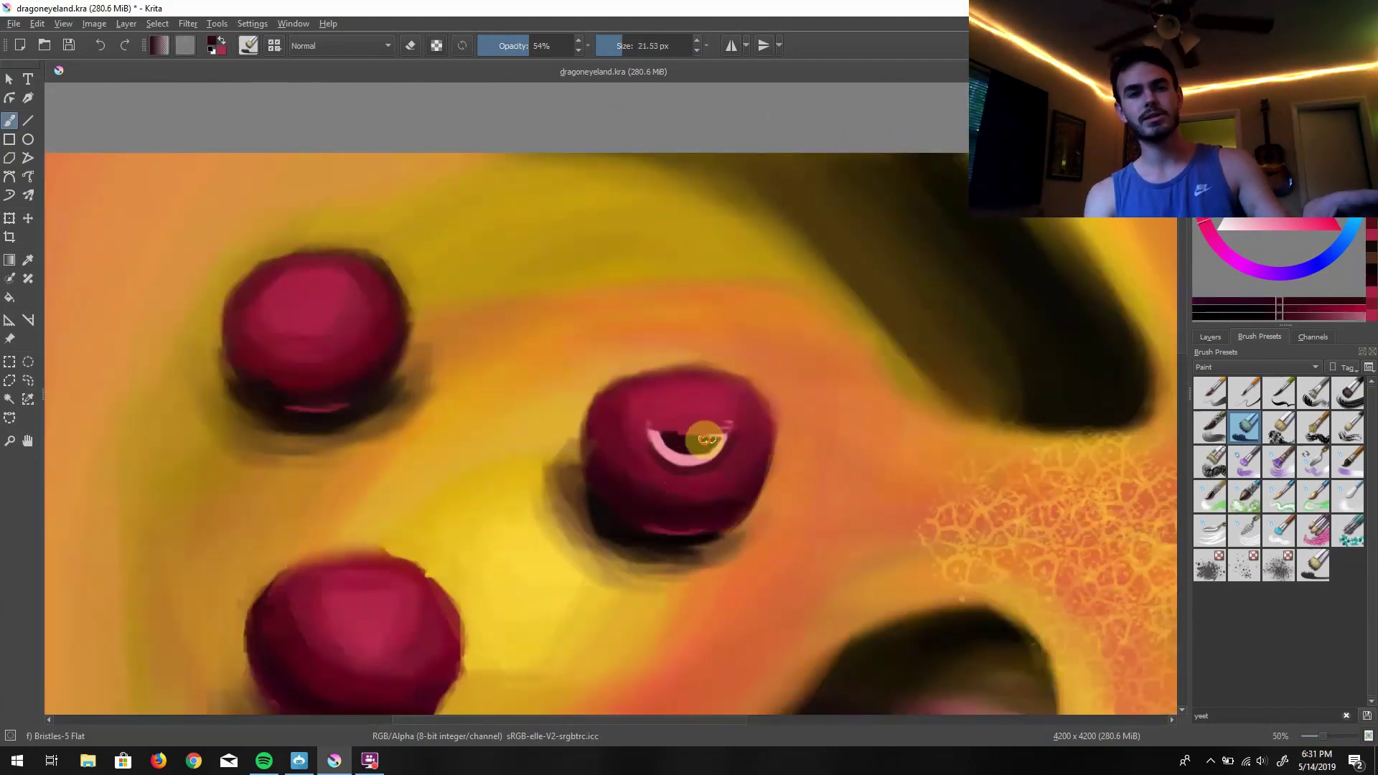
{"action": "key", "text": "bracketleft"}
{"action": "key", "text": "bracketleft"}
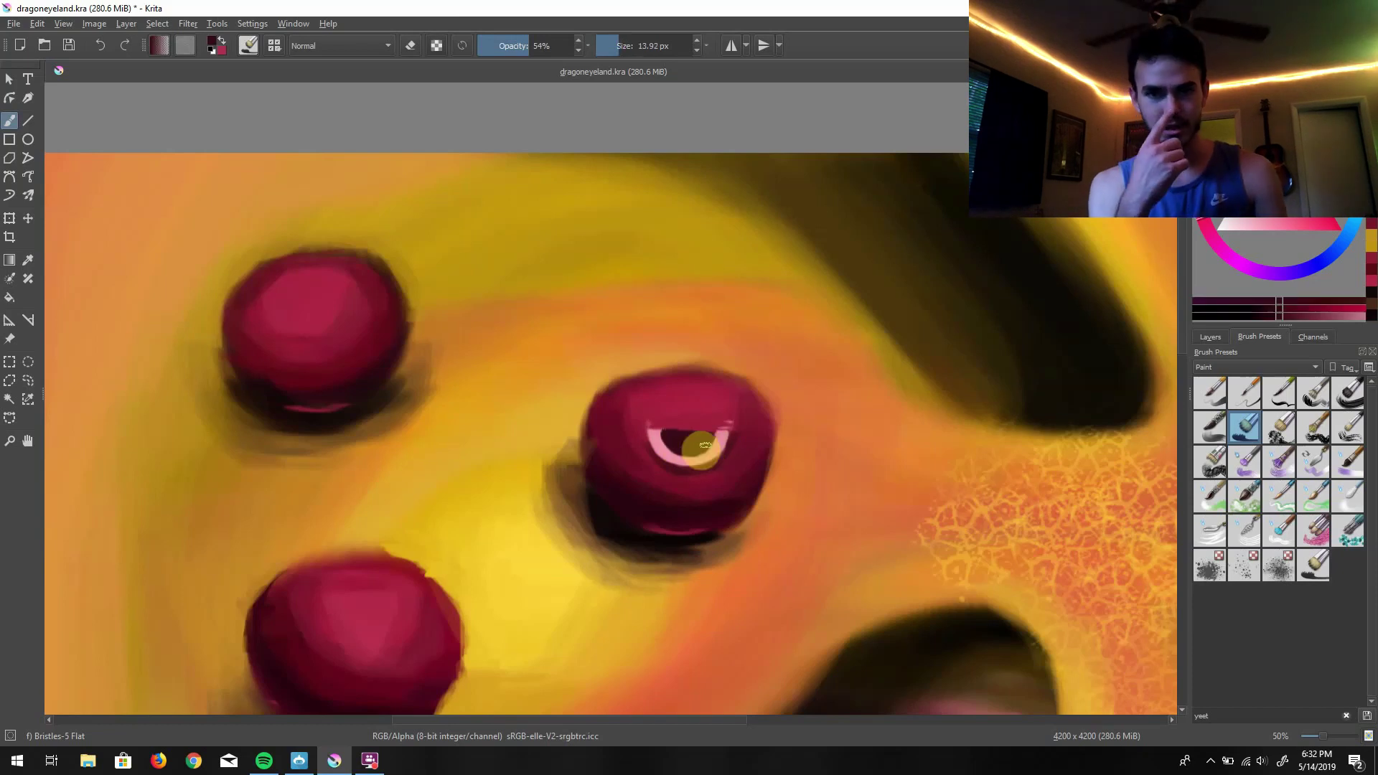
{"action": "left_click", "coordinate": [664, 412], "text": "ctrl"}
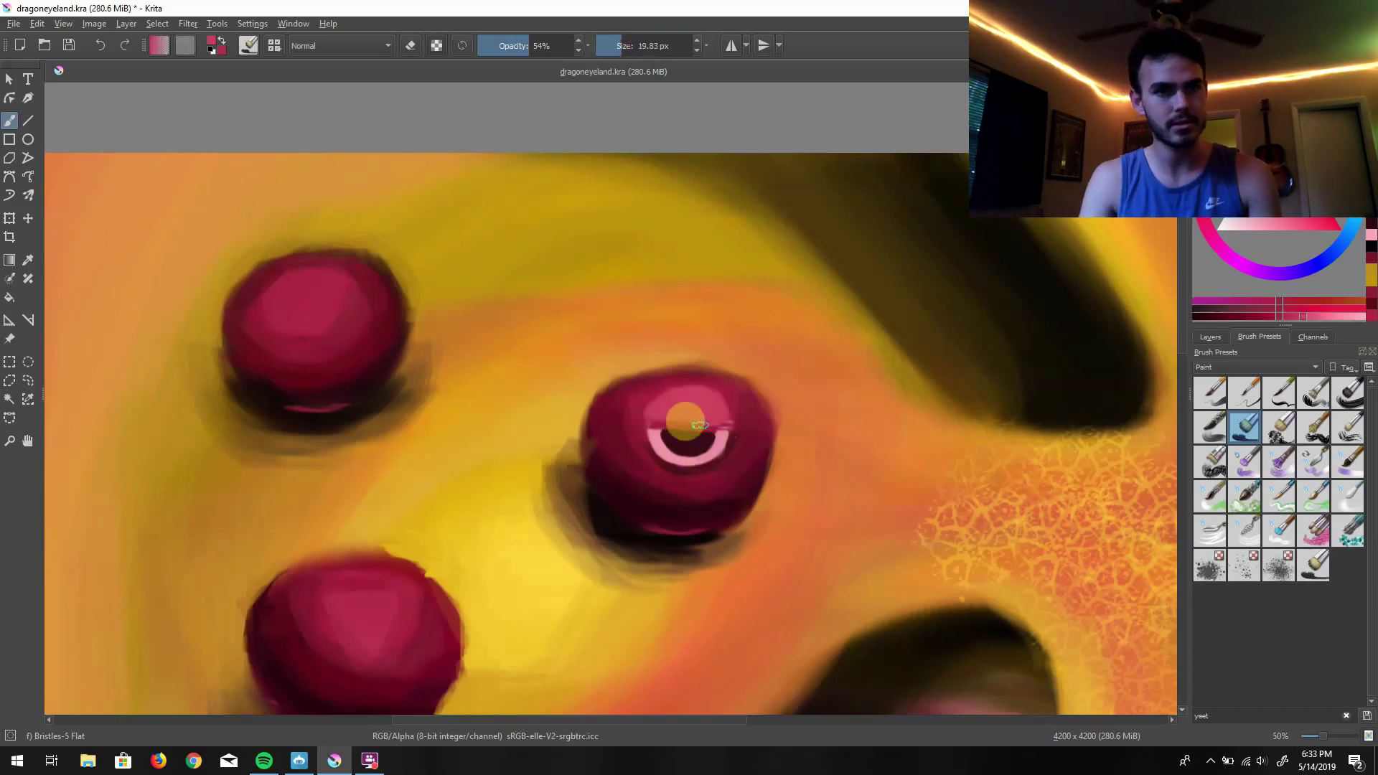
{"action": "left_click", "coordinate": [675, 440], "text": "ctrl"}
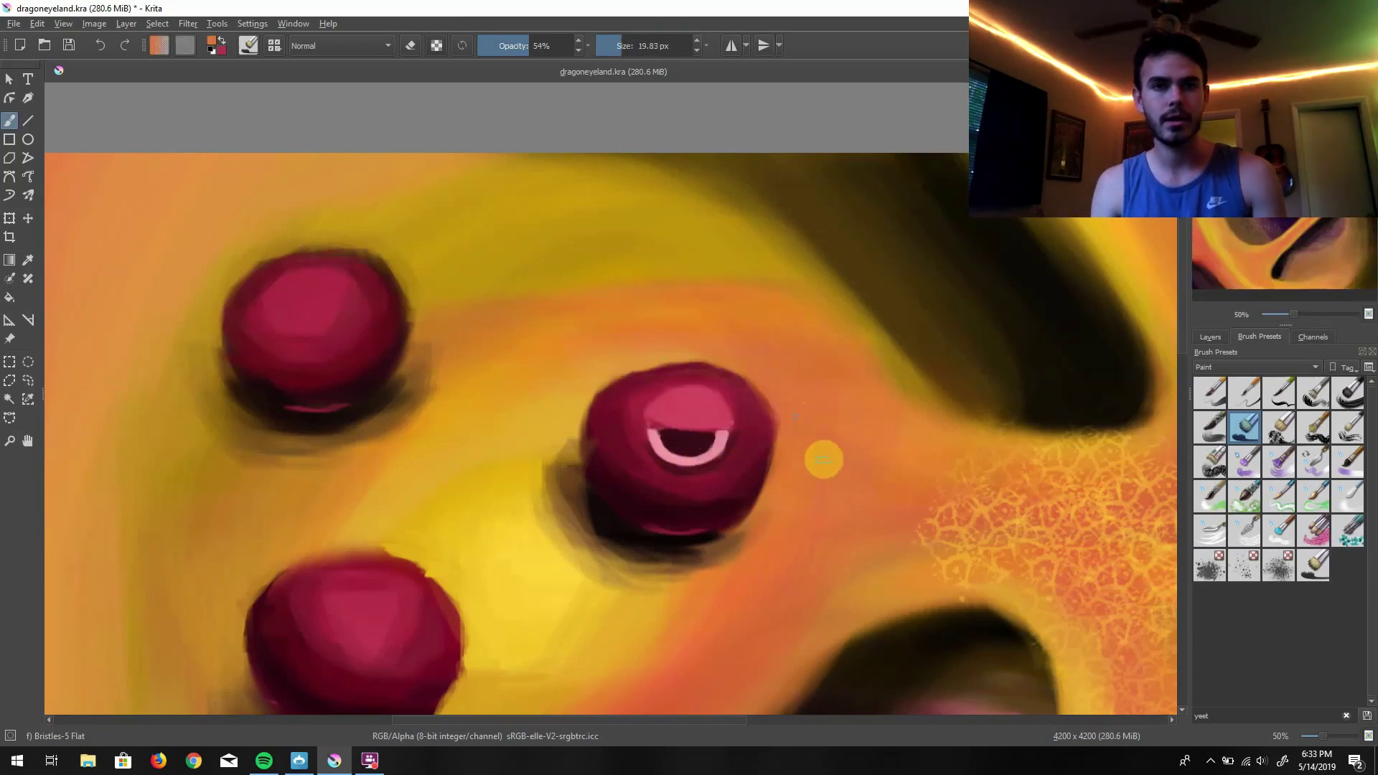
Blend pink into the small eye's lower rim and deepen its pupil with sampled black, using a 10.36 px brush
{"action": "key", "text": "bracketleft"}
{"action": "key", "text": "bracketleft"}
{"action": "key", "text": "bracketleft"}
{"action": "key", "text": "bracketleft"}
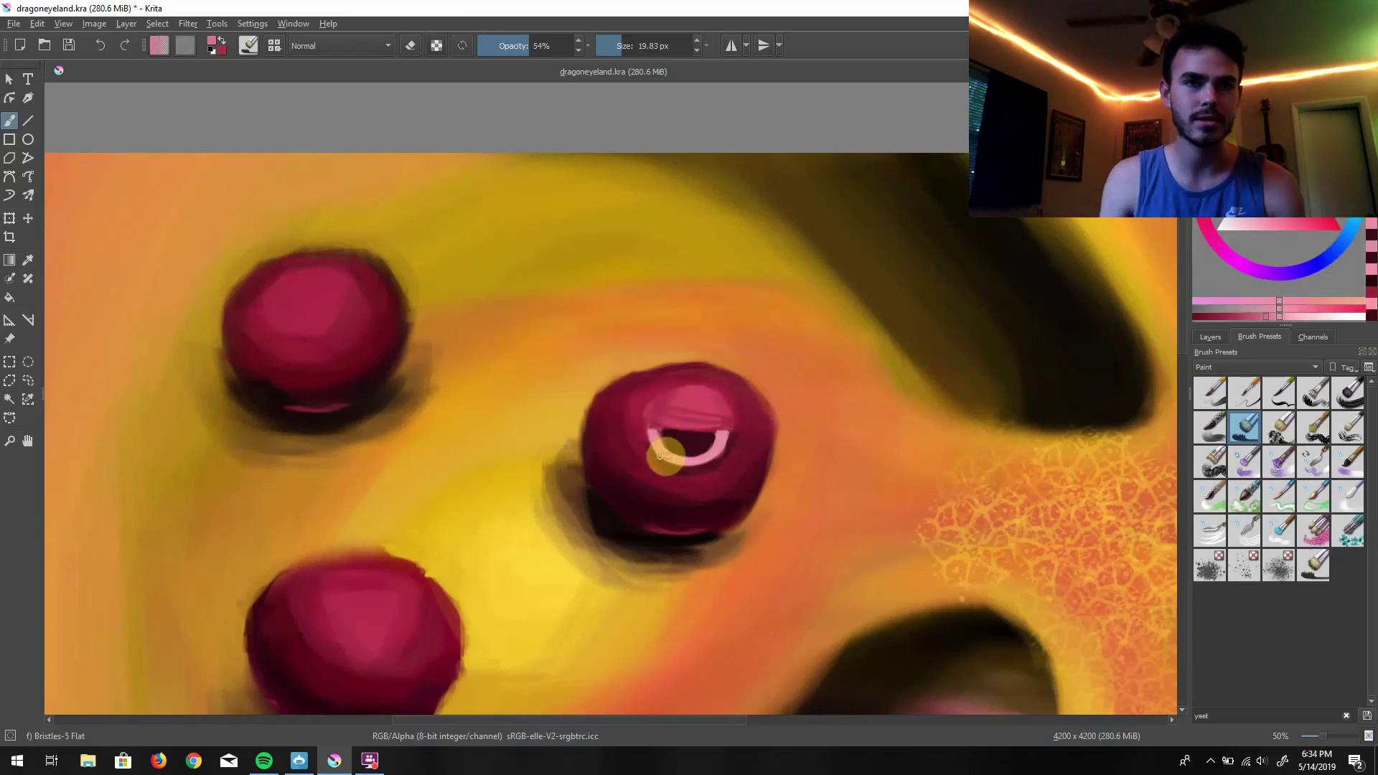
{"action": "left_click", "coordinate": [671, 434], "text": "ctrl"}
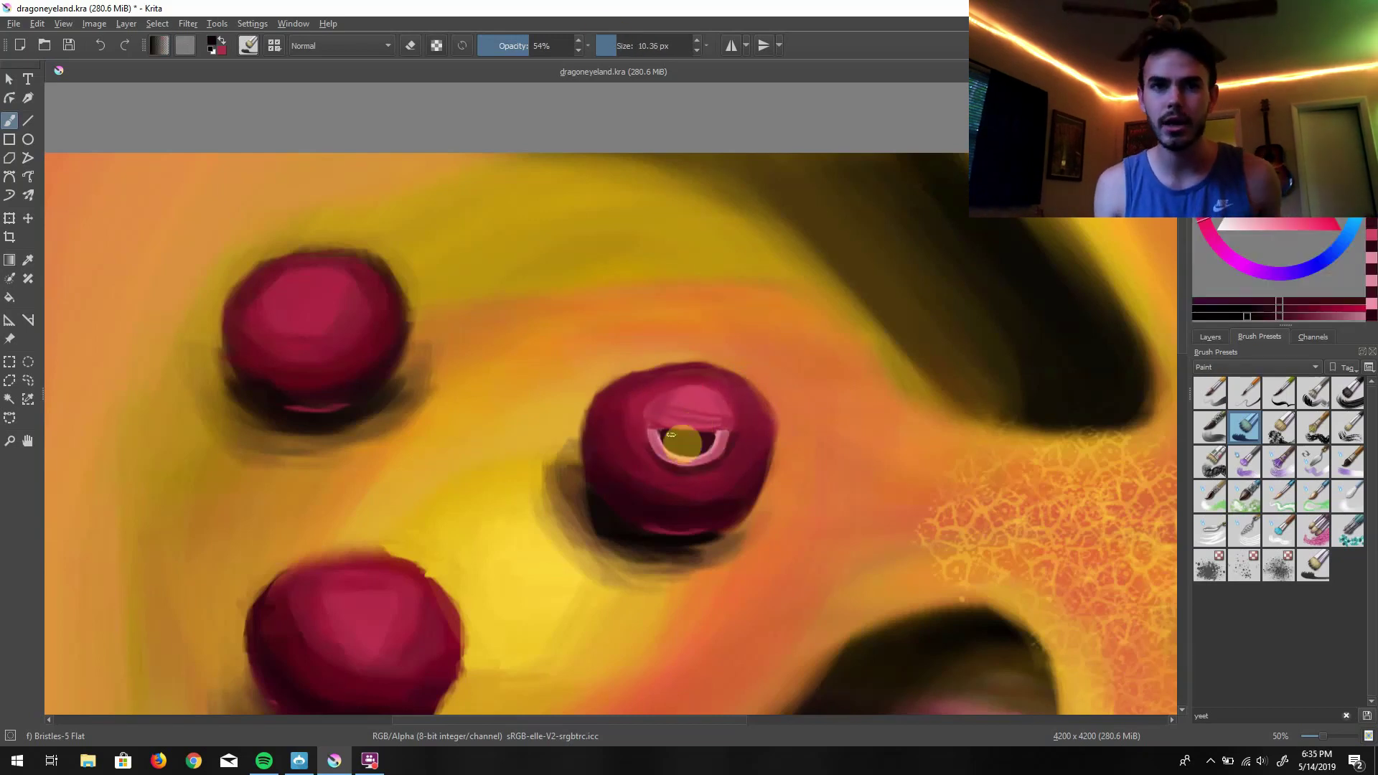
{"action": "left_click", "coordinate": [653, 429], "text": "ctrl"}
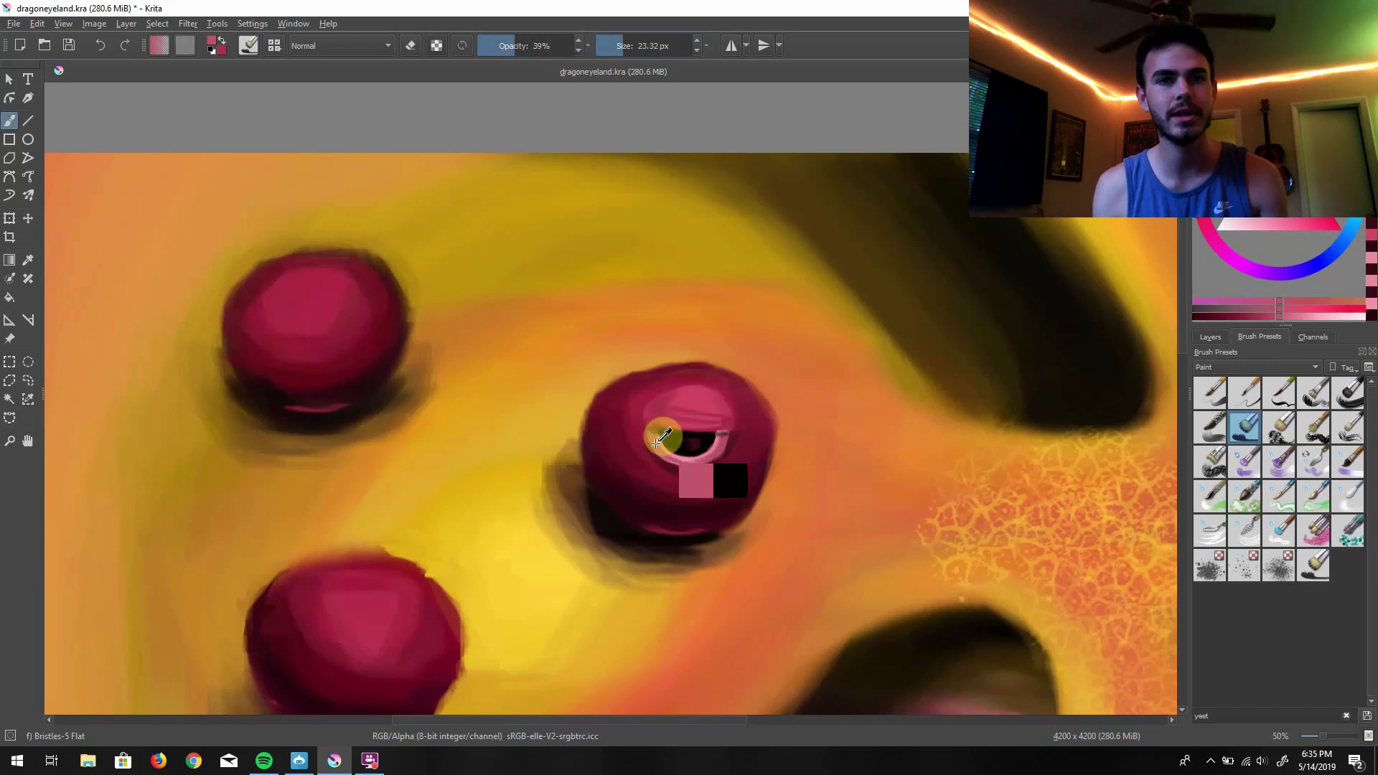
Shade around the small eye's rim and pupil with sampled dark crimson and black, using a 23.32 px brush at 39% opacity
{"action": "left_click", "coordinate": [675, 473], "text": "ctrl"}
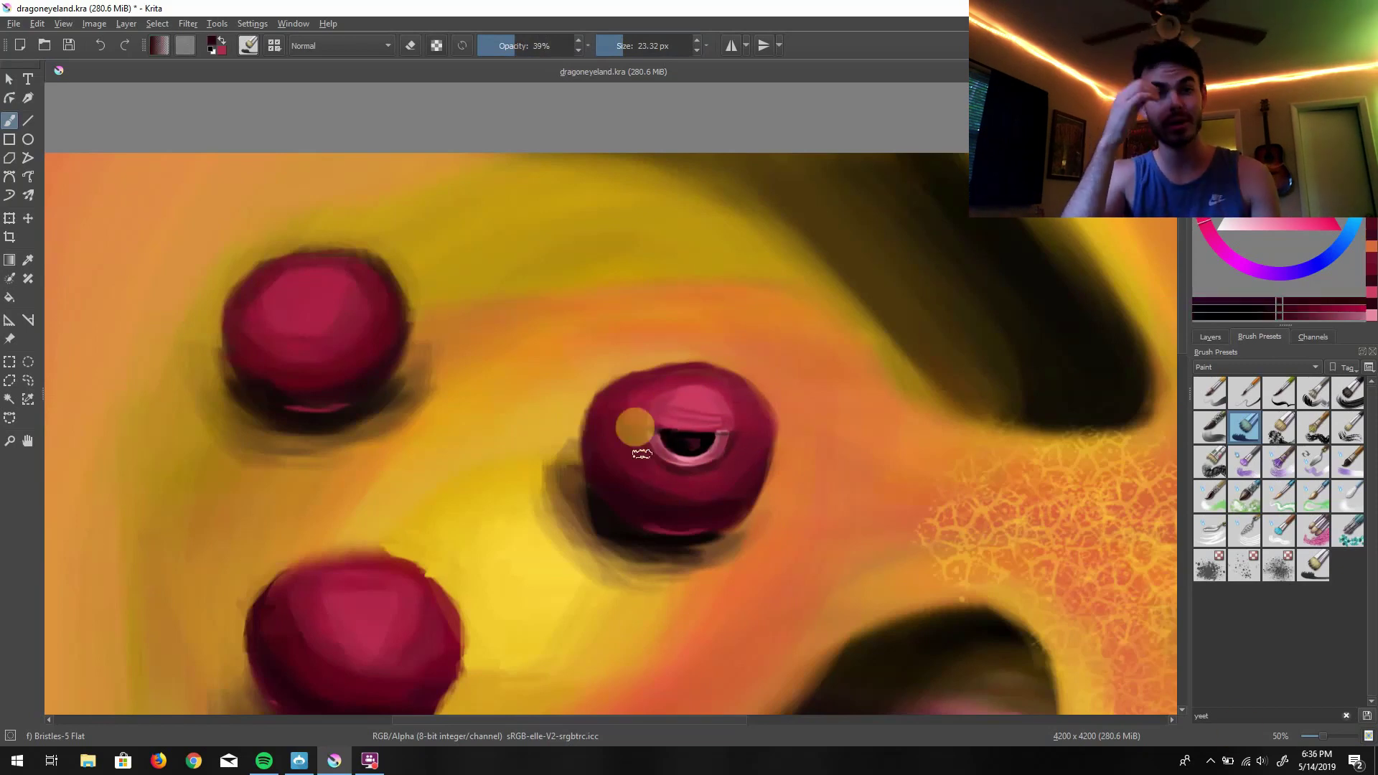
{"action": "scroll", "coordinate": [642, 454], "scroll_direction": "down", "scroll_amount": 2}
{"action": "scroll", "coordinate": [643, 454], "scroll_direction": "up", "scroll_amount": 2}
{"action": "left_click", "coordinate": [703, 378], "text": "ctrl"}
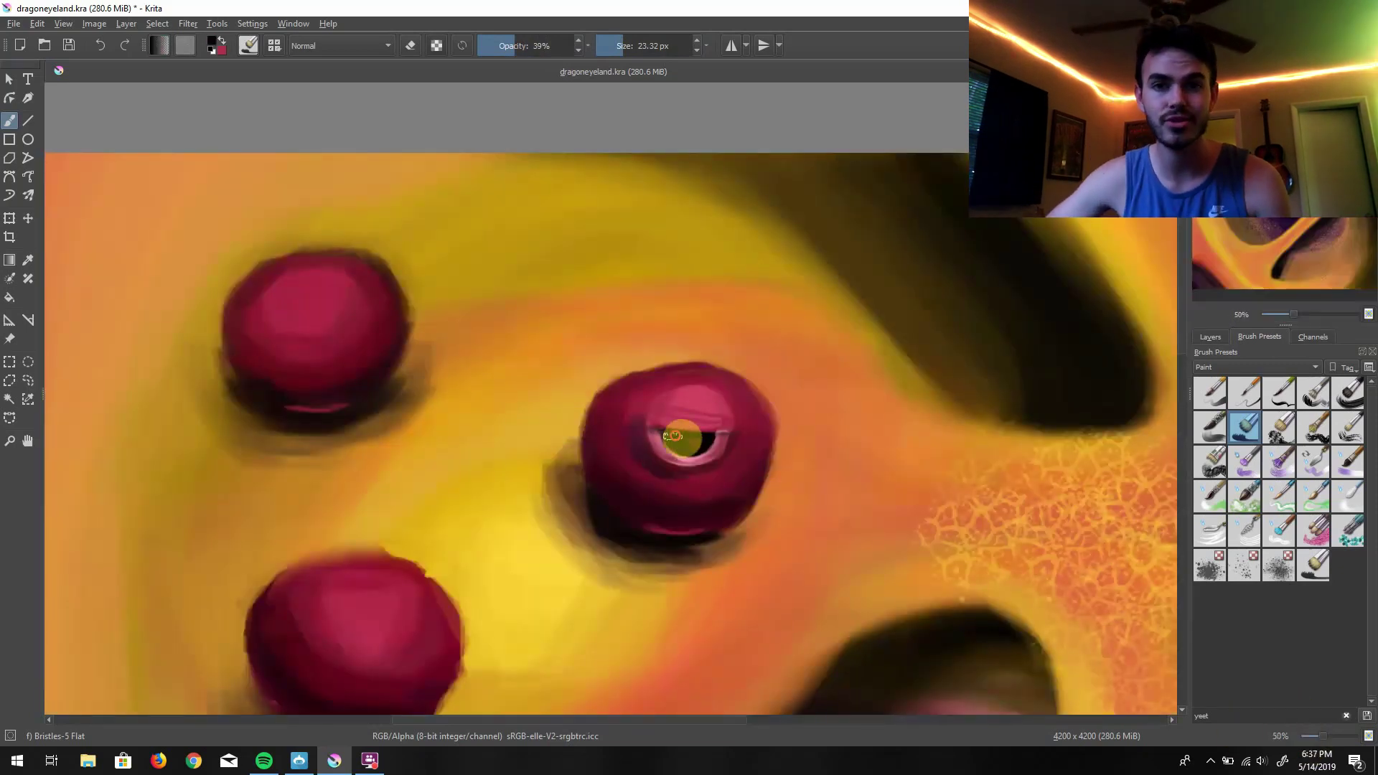
{"action": "left_click_drag", "start_coordinate": [654, 446], "coordinate": [732, 439]}
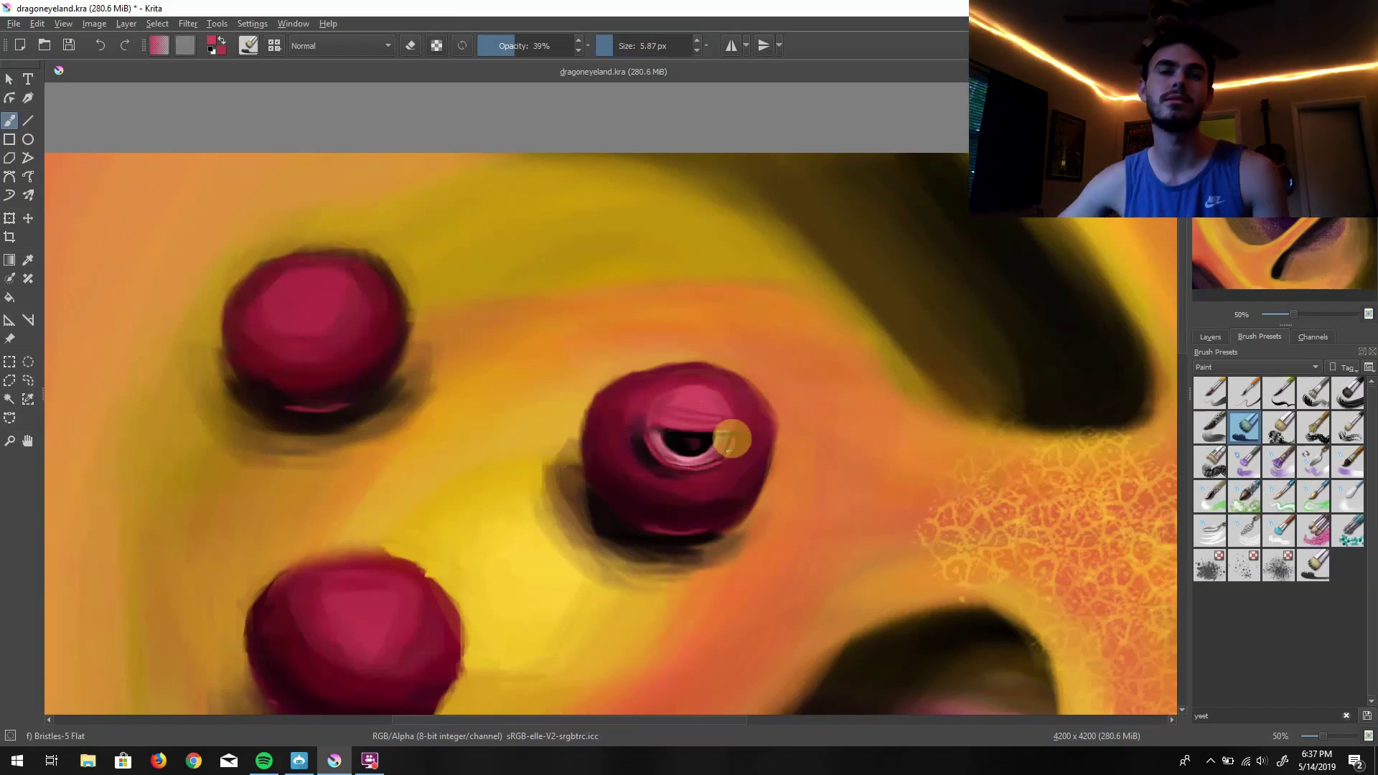
Add a pink glint to the pupil and light folds to the upper lid with 19.83 and 15.27 px brushes, and save the painting
{"action": "left_click", "coordinate": [695, 436], "text": "ctrl"}
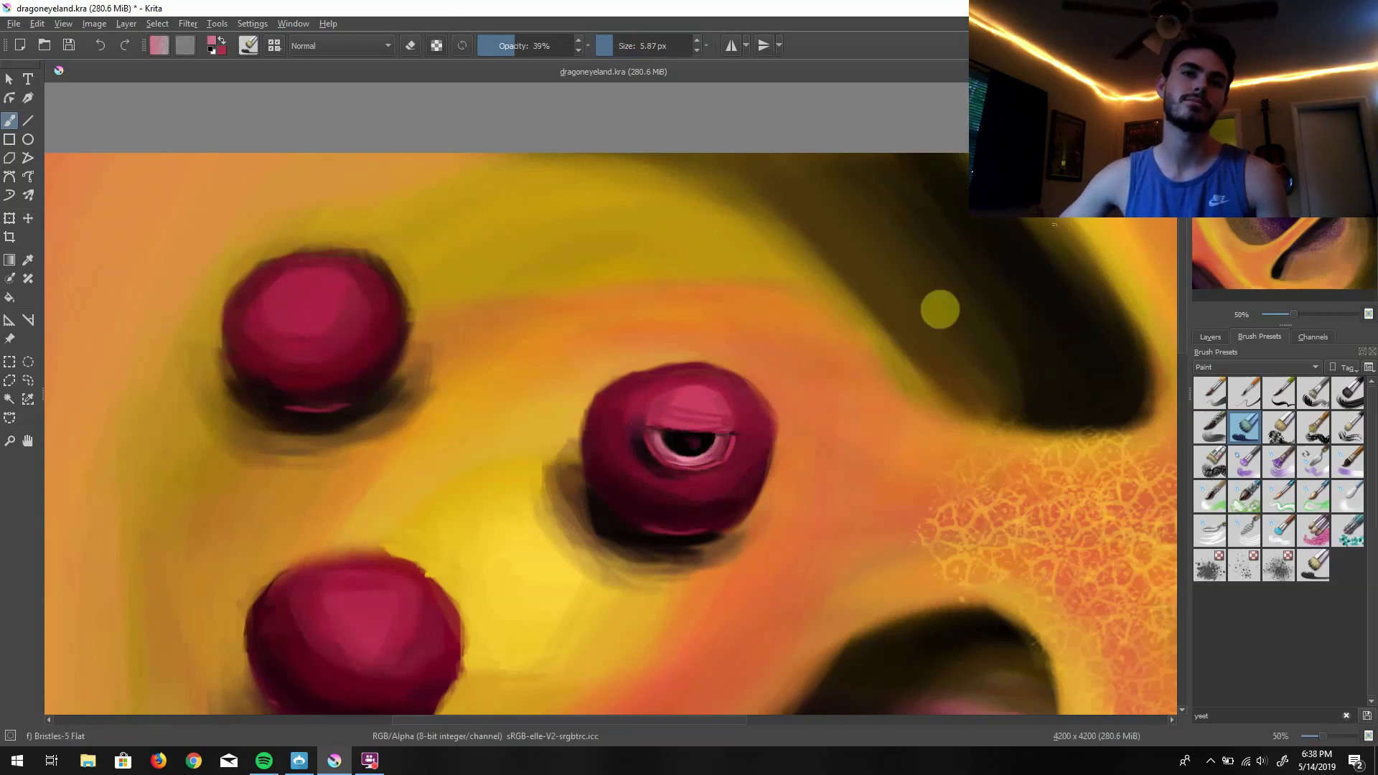
{"action": "mouse_move", "coordinate": [1322, 737]}
{"action": "left_mouse_down"}
{"action": "mouse_move", "coordinate": [1314, 744]}
{"action": "mouse_move", "coordinate": [1326, 736]}
{"action": "left_mouse_up"}
{"action": "left_click", "coordinate": [625, 45]}
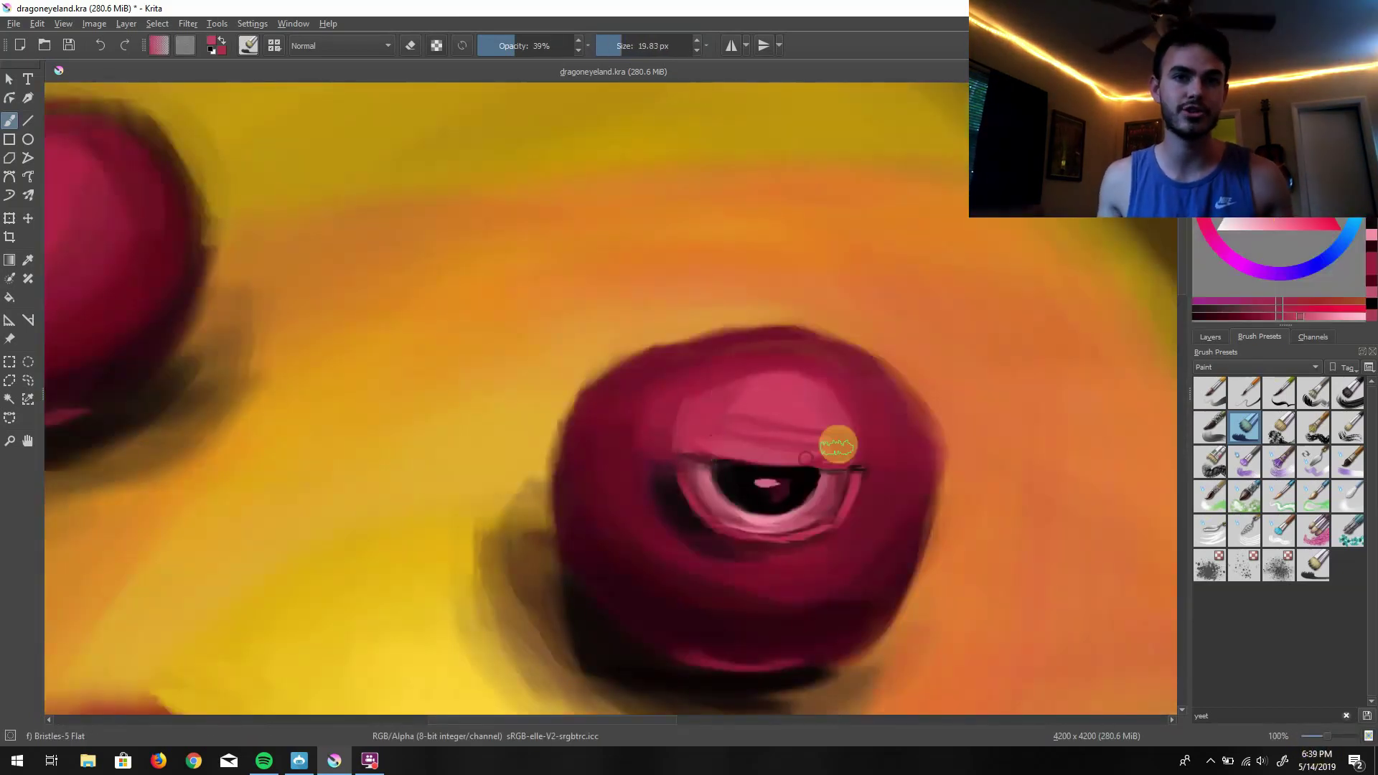
{"action": "left_click", "coordinate": [616, 45]}
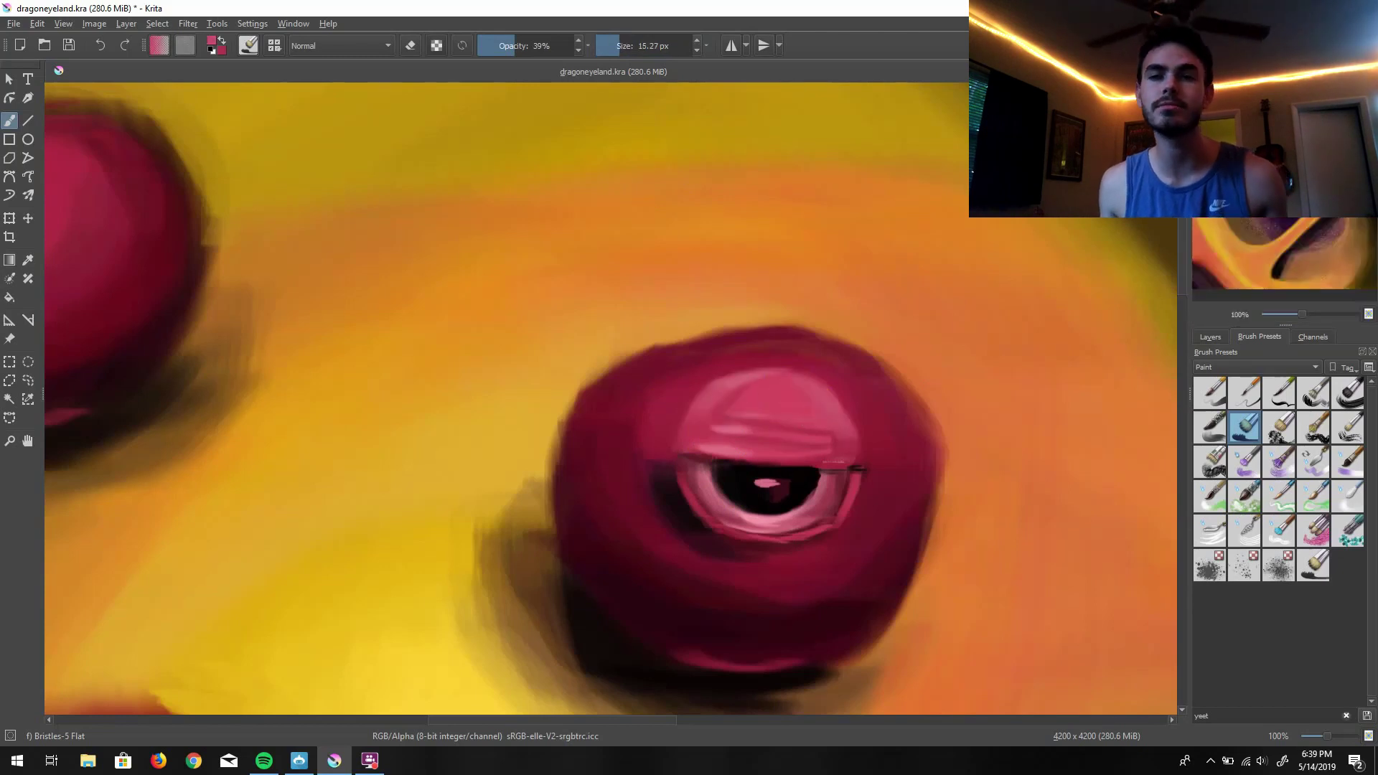
{"action": "left_click_drag", "start_coordinate": [1326, 737], "coordinate": [1316, 751]}
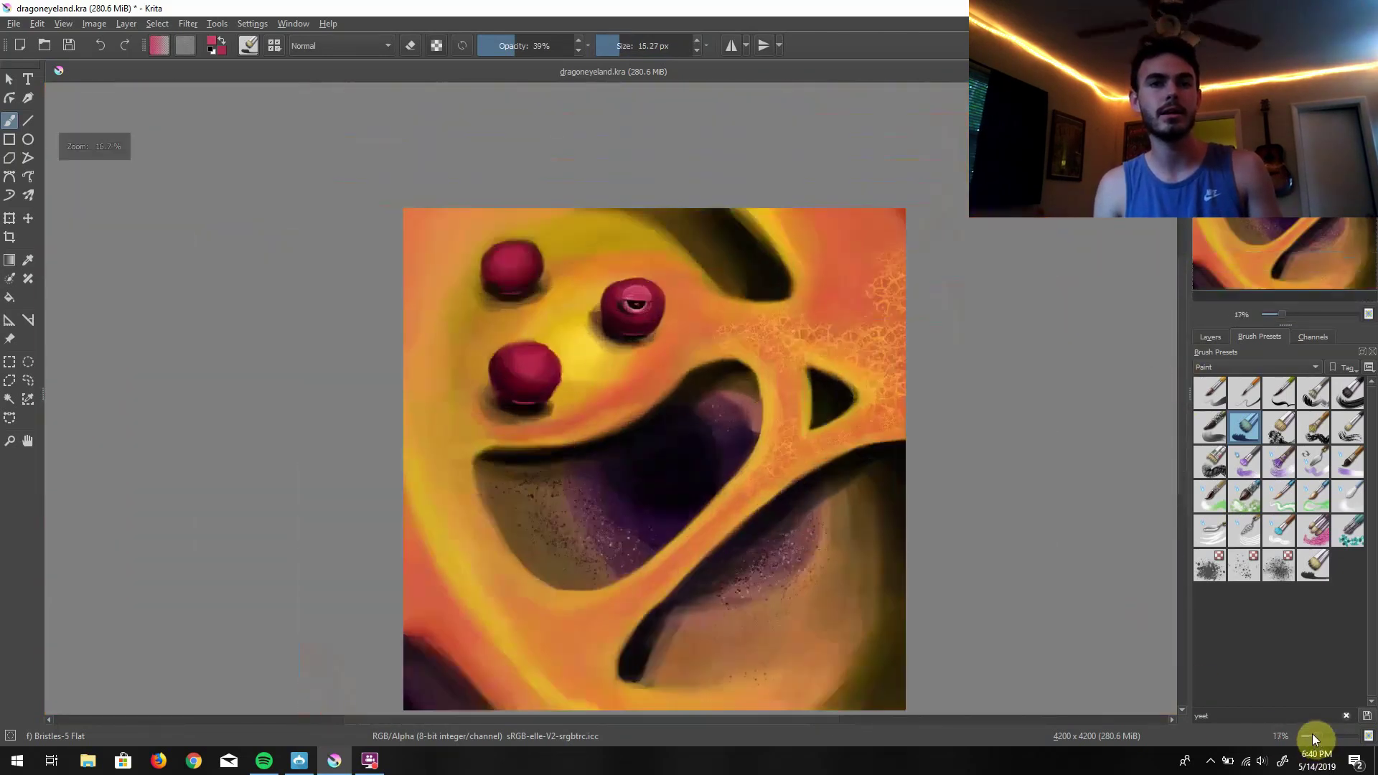
{"action": "key", "text": "ctrl+s"}
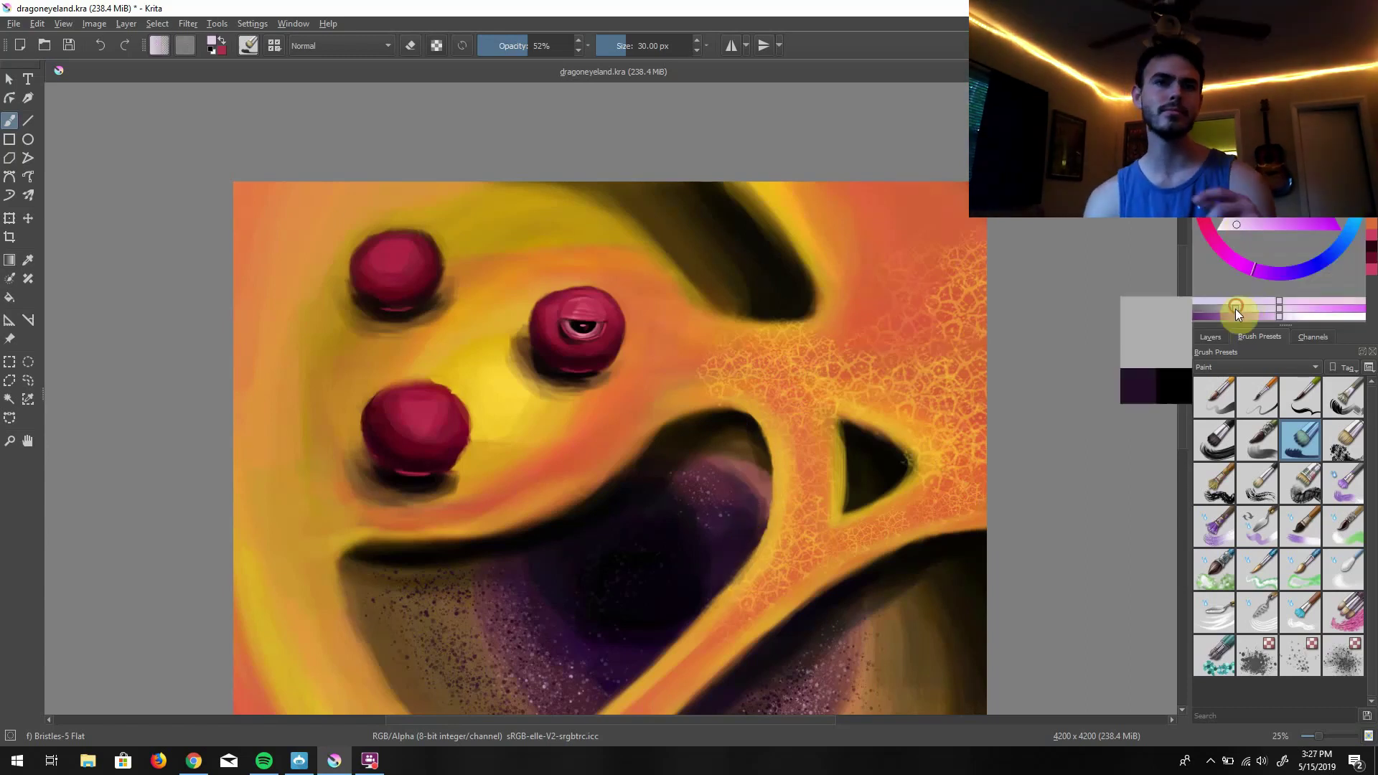
Paint a faceted grey stone on the orange area near the canvas's left edge, using 63.28, 18.22 and 5.22 px brushes
{"action": "left_click_drag", "start_coordinate": [319, 578], "coordinate": [279, 574]}
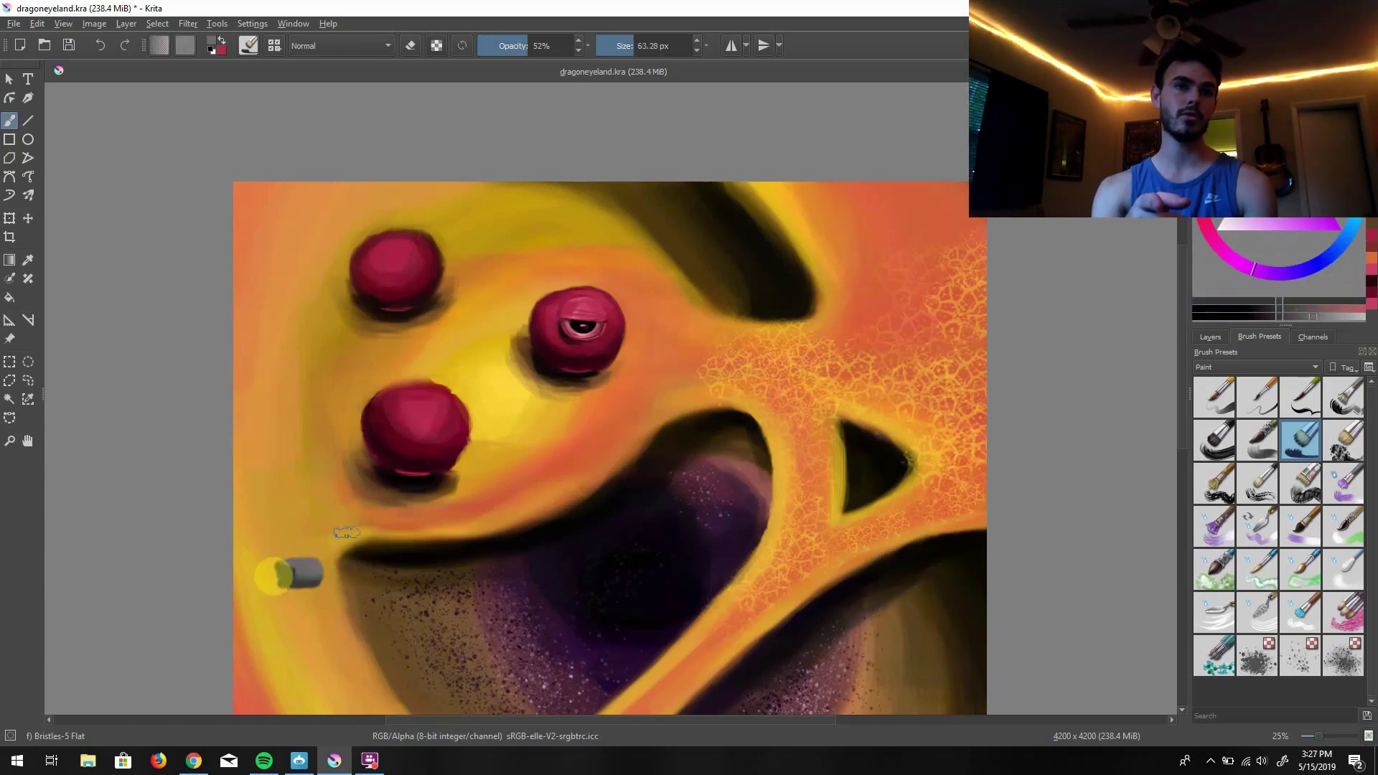
{"action": "scroll", "coordinate": [298, 574], "scroll_direction": "up", "scroll_amount": 3}
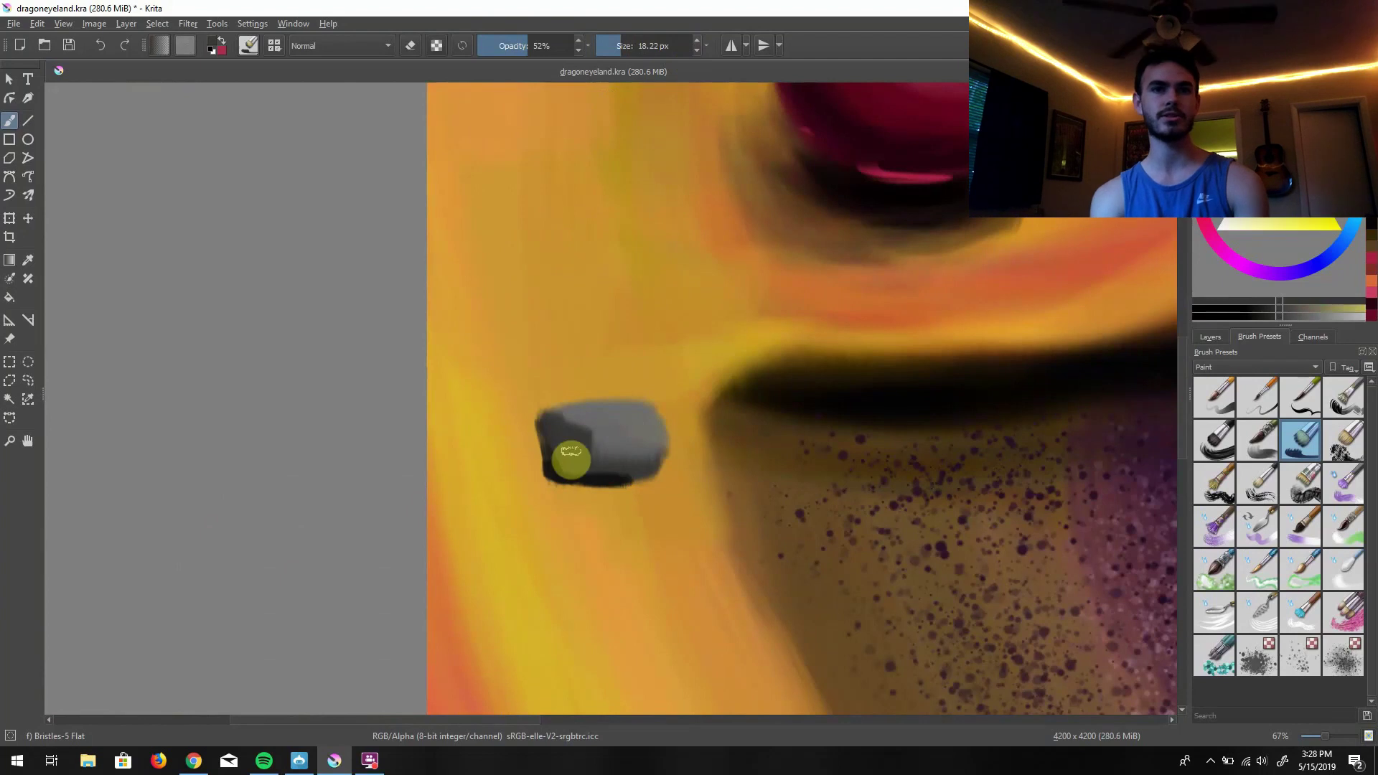
{"action": "mouse_move", "coordinate": [570, 460]}
{"action": "left_mouse_down"}
{"action": "mouse_move", "coordinate": [602, 442]}
{"action": "mouse_move", "coordinate": [612, 457]}
{"action": "mouse_move", "coordinate": [598, 409]}
{"action": "mouse_move", "coordinate": [622, 402]}
{"action": "mouse_move", "coordinate": [595, 420]}
{"action": "mouse_move", "coordinate": [647, 427]}
{"action": "mouse_move", "coordinate": [559, 424]}
{"action": "mouse_move", "coordinate": [552, 443]}
{"action": "mouse_move", "coordinate": [573, 445]}
{"action": "mouse_move", "coordinate": [541, 430]}
{"action": "mouse_move", "coordinate": [549, 450]}
{"action": "mouse_move", "coordinate": [544, 425]}
{"action": "mouse_move", "coordinate": [608, 447]}
{"action": "left_mouse_up"}
{"action": "left_click", "coordinate": [689, 262], "text": "ctrl"}
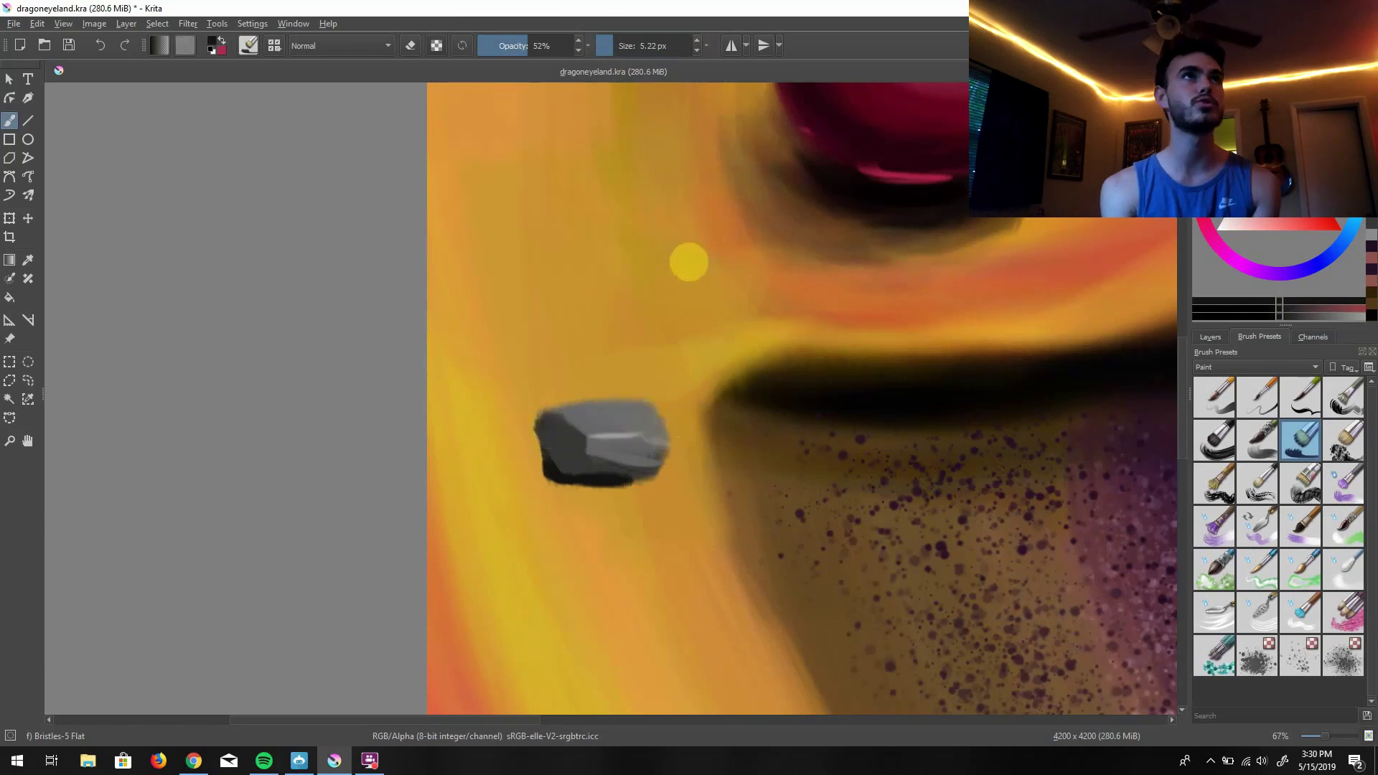
Paint over the grey stone with sampled orange, using a 194.05 px brush
{"action": "left_click_drag", "start_coordinate": [689, 261], "coordinate": [455, 403]}
{"action": "key", "text": "minus"}
{"action": "key", "text": "minus"}
{"action": "key", "text": "minus"}
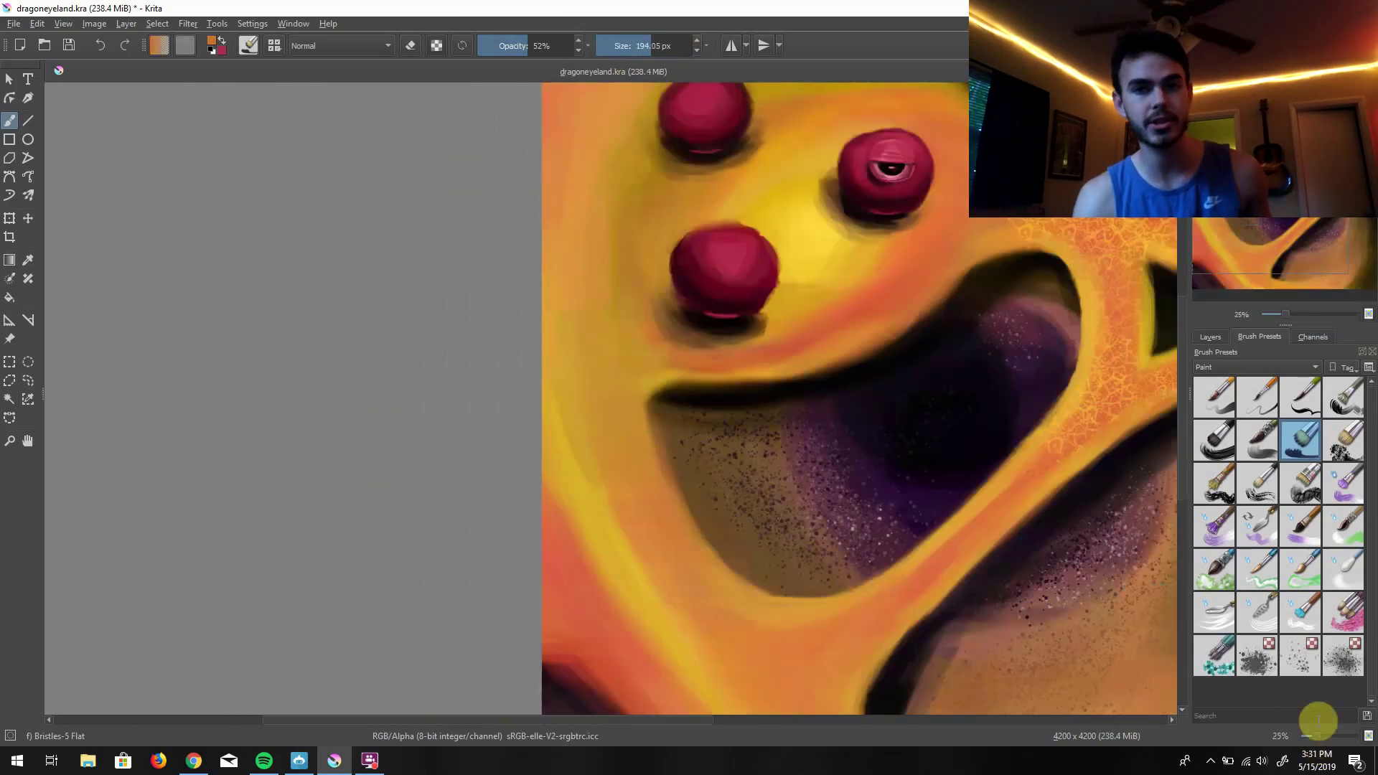
Paint a mauve faceted stone on the speckled area below the black lid contour, refining its facets with a 7.47 px brush
{"action": "key", "text": "plus"}
{"action": "key", "text": "plus"}
{"action": "key", "text": "plus"}
{"action": "mouse_move", "coordinate": [545, 613]}
{"action": "left_mouse_down"}
{"action": "mouse_move", "coordinate": [557, 565]}
{"action": "mouse_move", "coordinate": [649, 568]}
{"action": "mouse_move", "coordinate": [613, 707]}
{"action": "mouse_move", "coordinate": [630, 601]}
{"action": "mouse_move", "coordinate": [618, 565]}
{"action": "mouse_move", "coordinate": [563, 591]}
{"action": "mouse_move", "coordinate": [645, 598]}
{"action": "mouse_move", "coordinate": [672, 560]}
{"action": "mouse_move", "coordinate": [563, 594]}
{"action": "mouse_move", "coordinate": [621, 613]}
{"action": "mouse_move", "coordinate": [666, 582]}
{"action": "mouse_move", "coordinate": [631, 604]}
{"action": "mouse_move", "coordinate": [611, 560]}
{"action": "mouse_move", "coordinate": [637, 595]}
{"action": "mouse_move", "coordinate": [660, 584]}
{"action": "mouse_move", "coordinate": [570, 607]}
{"action": "mouse_move", "coordinate": [546, 569]}
{"action": "mouse_move", "coordinate": [560, 576]}
{"action": "mouse_move", "coordinate": [545, 586]}
{"action": "mouse_move", "coordinate": [567, 535]}
{"action": "left_mouse_up"}
{"action": "key", "text": "minus"}
{"action": "key", "text": "bracketleft"}
{"action": "key", "text": "bracketleft"}
{"action": "key", "text": "bracketleft"}
{"action": "key", "text": "bracketleft"}
{"action": "key", "text": "bracketleft"}
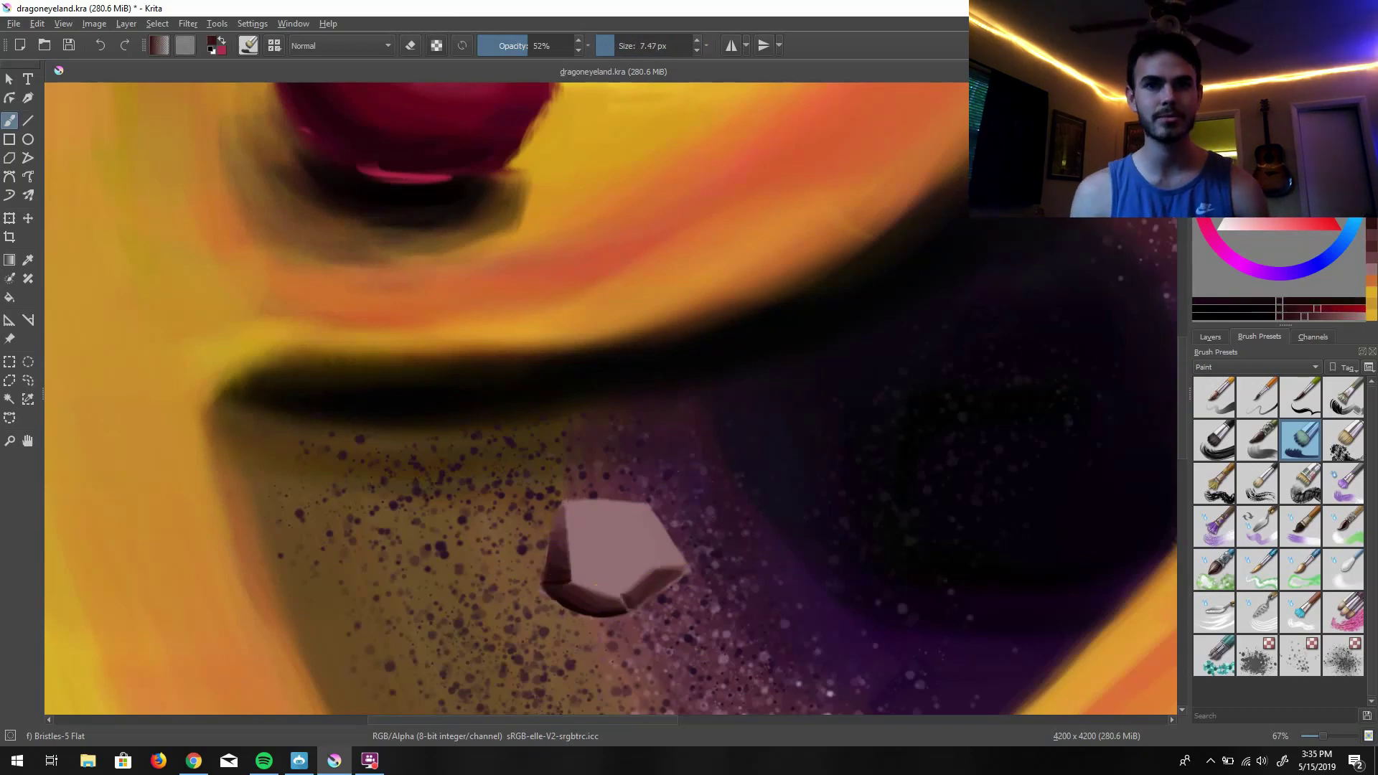
Shade the stone's side and lower facets with dark reds and sharpen its edges, using brushes between 18.22 and 4.52 px
{"action": "key", "text": "bracketleft"}
{"action": "key", "text": "bracketleft"}
{"action": "key", "text": "bracketleft"}
{"action": "key", "text": "bracketleft"}
{"action": "left_click", "coordinate": [1270, 310]}
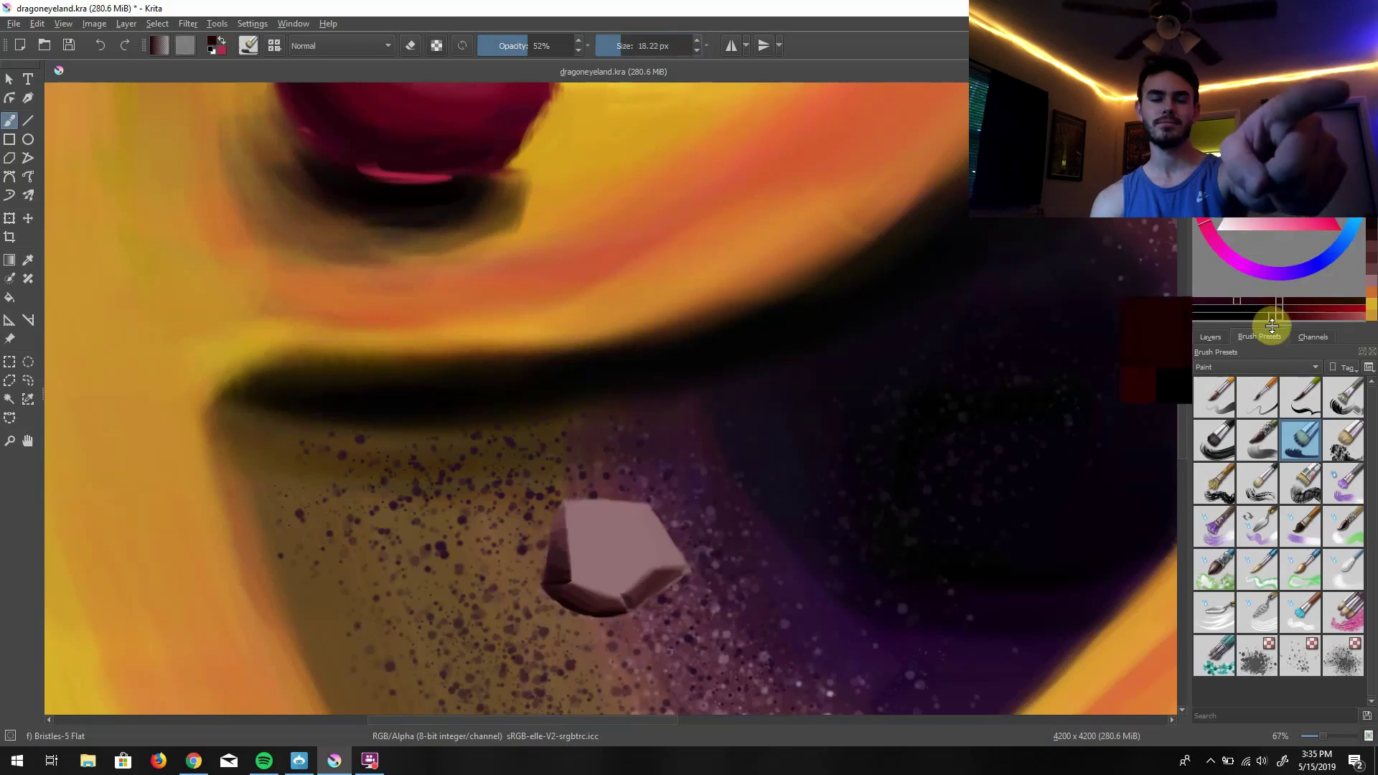
{"action": "left_click", "coordinate": [1264, 315]}
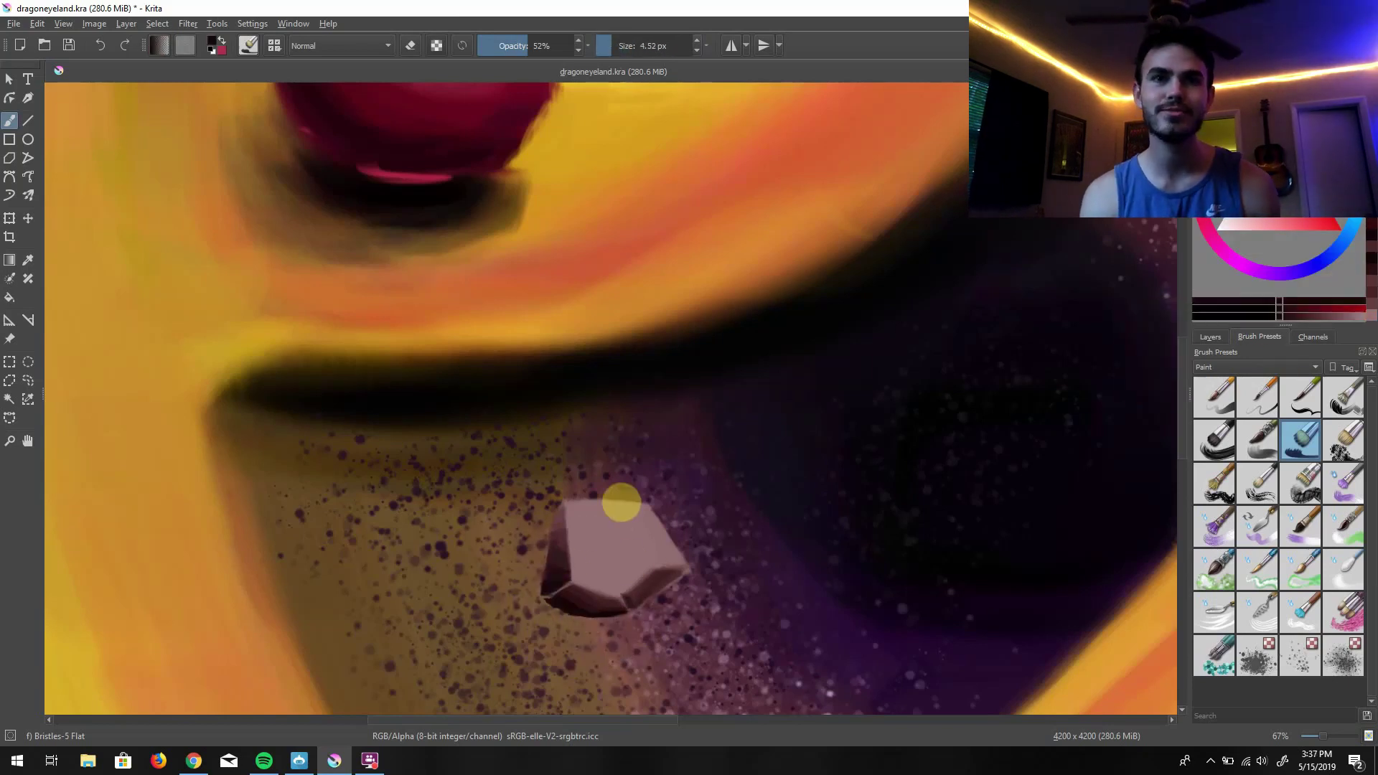
{"action": "left_click_drag", "start_coordinate": [589, 544], "coordinate": [598, 611]}
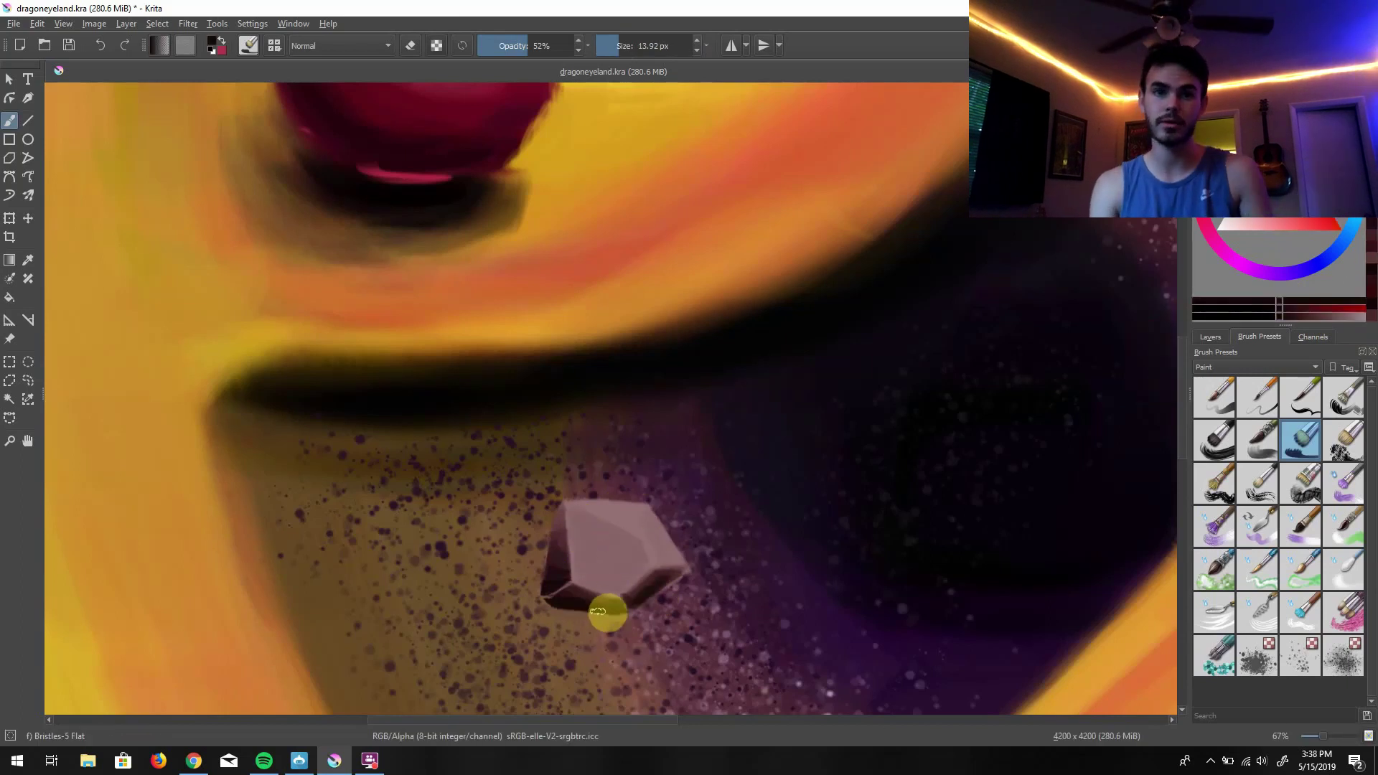
{"action": "left_click_drag", "start_coordinate": [583, 560], "coordinate": [607, 542]}
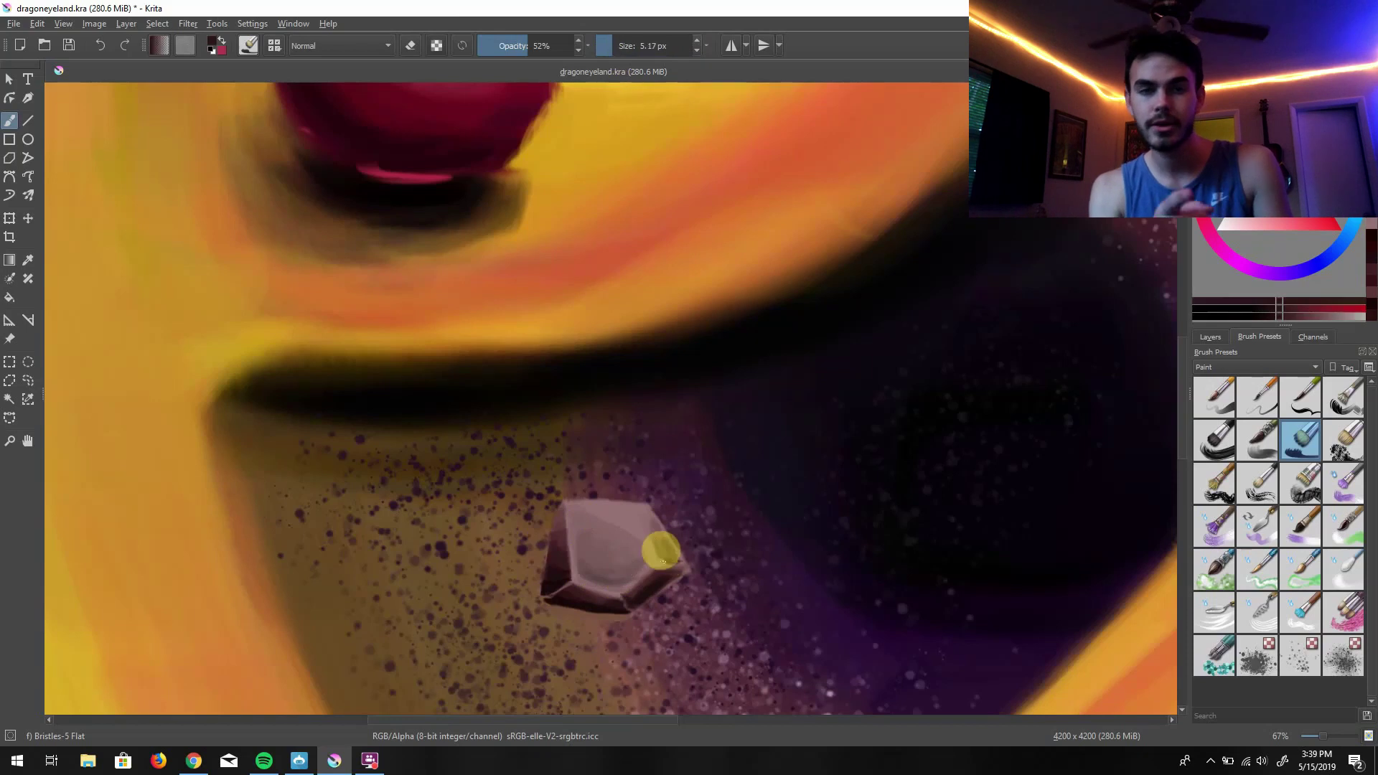
Trace the stone's facet edges with pale pink highlights and split its front face with a diagonal ridge, using a 5.17 px brush
{"action": "key", "text": "minus"}
{"action": "key", "text": "minus"}
{"action": "key", "text": "minus"}
{"action": "left_click", "coordinate": [1303, 315]}
{"action": "key", "text": "plus"}
{"action": "key", "text": "plus"}
{"action": "key", "text": "plus"}
{"action": "key", "text": "plus"}
{"action": "key", "text": "plus"}
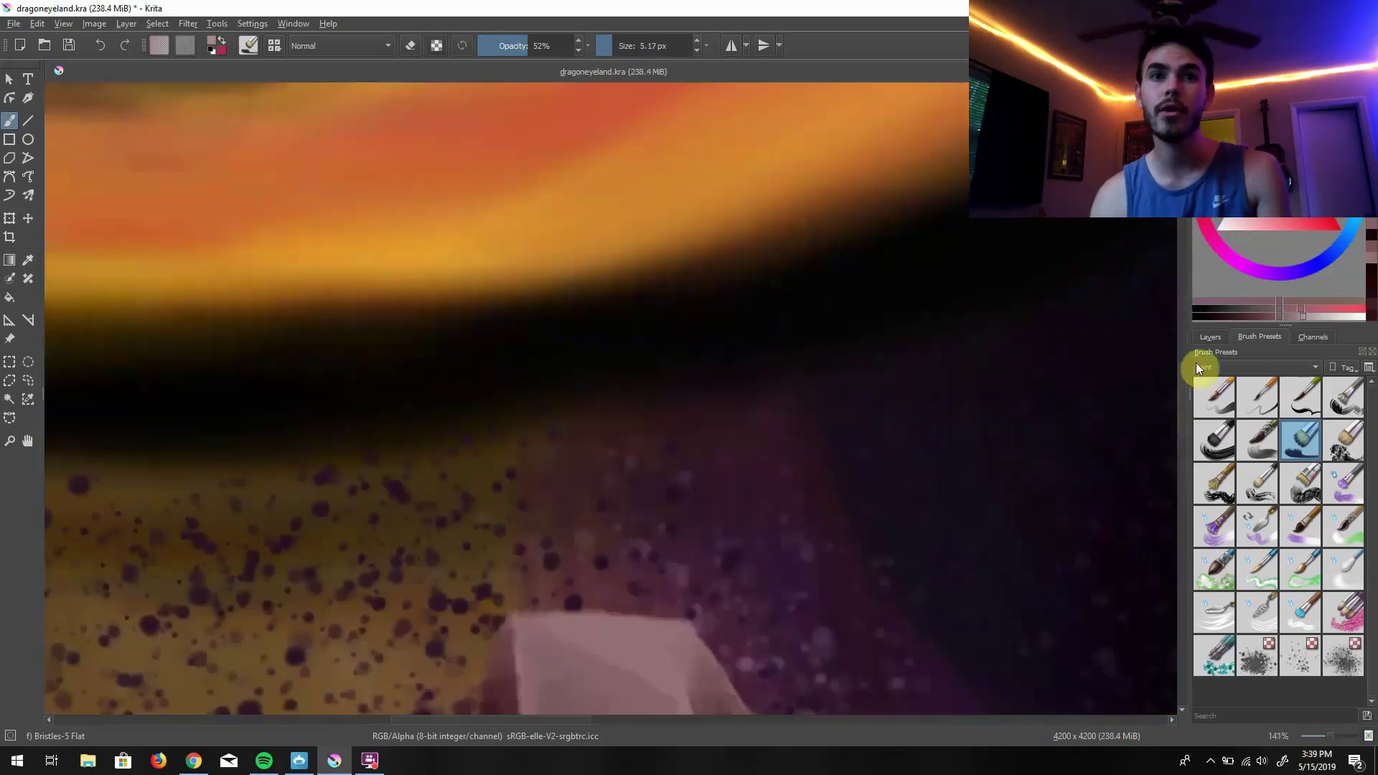
{"action": "left_click_drag", "start_coordinate": [542, 391], "coordinate": [515, 248]}
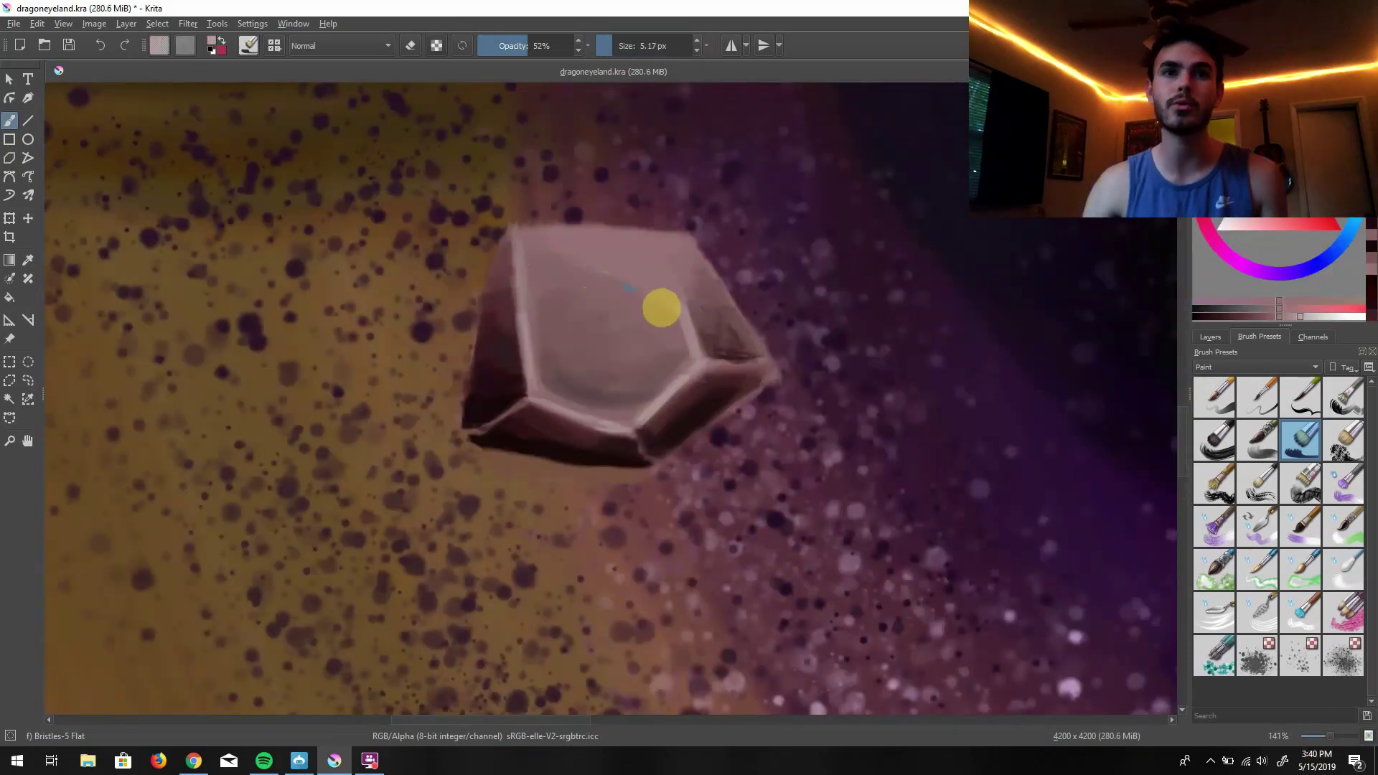
{"action": "left_click_drag", "start_coordinate": [661, 308], "coordinate": [518, 238]}
{"action": "left_click_drag", "start_coordinate": [557, 409], "coordinate": [639, 429]}
{"action": "left_click_drag", "start_coordinate": [701, 280], "coordinate": [682, 308]}
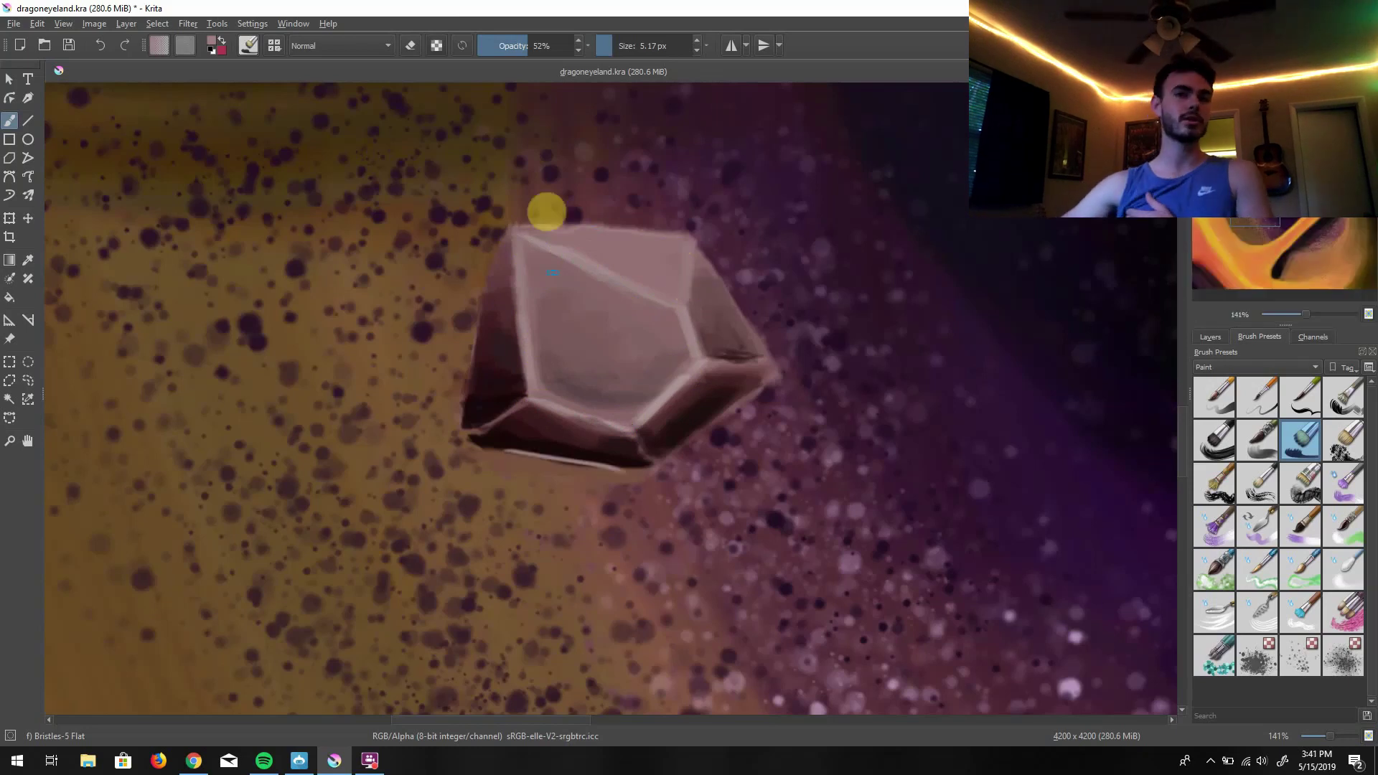
Paint a black shadow around the stone's left side and underside, and touch up its lower facets with a 6.64 px brush
{"action": "left_click", "coordinate": [634, 45]}
{"action": "mouse_move", "coordinate": [459, 441]}
{"action": "left_mouse_down"}
{"action": "mouse_move", "coordinate": [553, 468]}
{"action": "mouse_move", "coordinate": [754, 431]}
{"action": "left_mouse_up"}
{"action": "mouse_move", "coordinate": [440, 352]}
{"action": "left_mouse_down"}
{"action": "mouse_move", "coordinate": [456, 382]}
{"action": "mouse_move", "coordinate": [416, 445]}
{"action": "left_mouse_up"}
{"action": "key", "text": "bracketleft"}
{"action": "key", "text": "bracketleft"}
{"action": "key", "text": "bracketleft"}
{"action": "mouse_move", "coordinate": [447, 341]}
{"action": "left_mouse_down"}
{"action": "mouse_move", "coordinate": [601, 522]}
{"action": "mouse_move", "coordinate": [474, 367]}
{"action": "mouse_move", "coordinate": [451, 477]}
{"action": "mouse_move", "coordinate": [400, 411]}
{"action": "mouse_move", "coordinate": [725, 423]}
{"action": "mouse_move", "coordinate": [425, 405]}
{"action": "mouse_move", "coordinate": [582, 451]}
{"action": "left_mouse_up"}
{"action": "left_click", "coordinate": [615, 446], "text": "ctrl"}
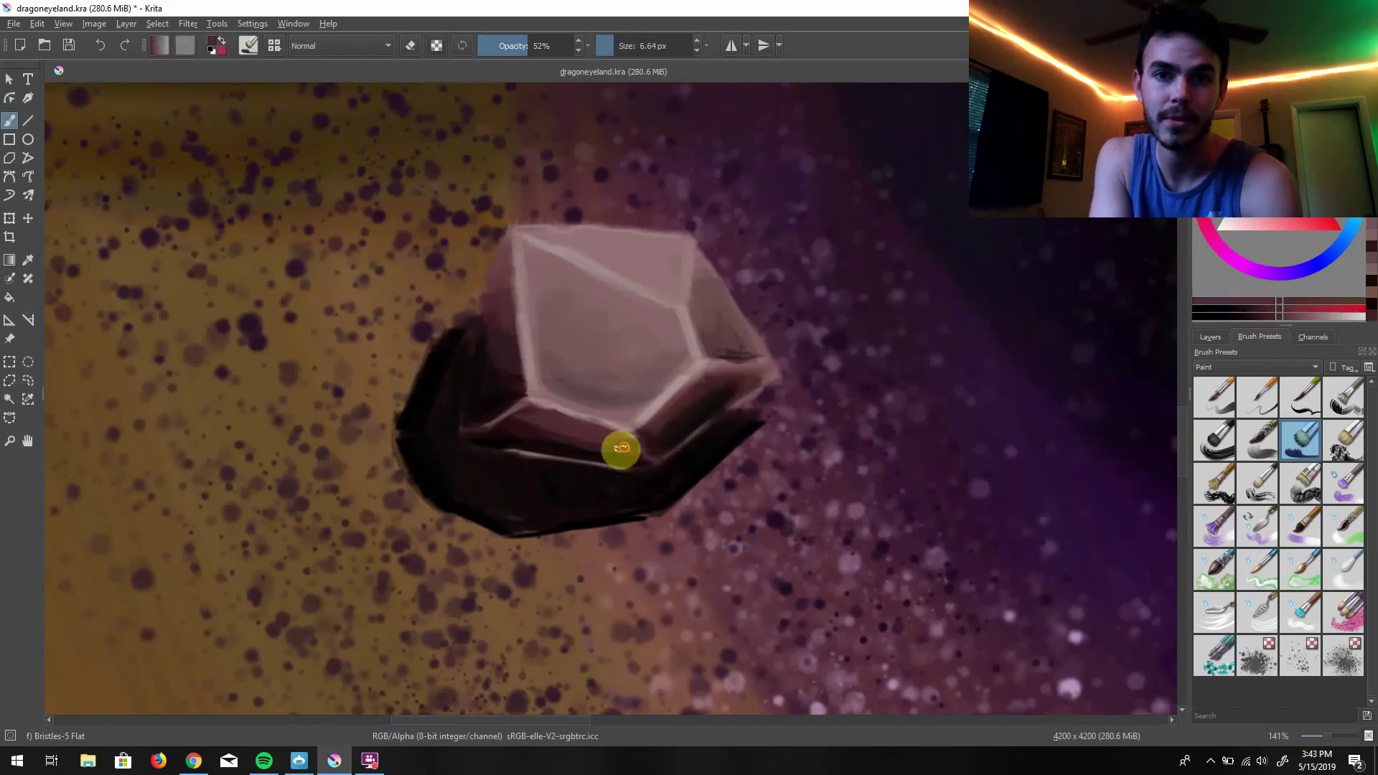
Block in black stone silhouettes and polygonal outlines on both speckled areas around the mauve stone, using an 18.22 px brush
{"action": "left_click", "coordinate": [532, 252], "text": "ctrl"}
{"action": "key", "text": "bracketright"}
{"action": "key", "text": "bracketright"}
{"action": "key", "text": "bracketright"}
{"action": "key", "text": "2"}
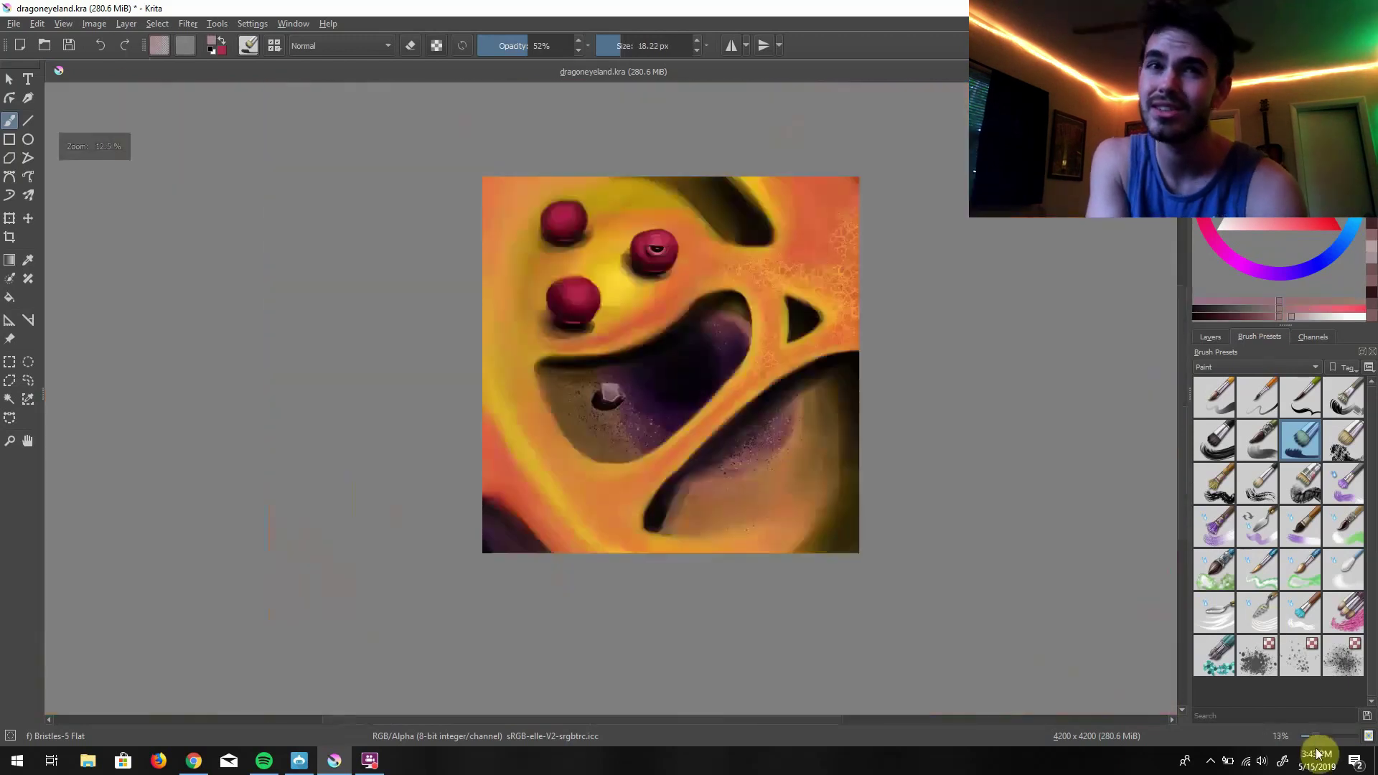
{"action": "scroll", "coordinate": [629, 415], "scroll_direction": "up", "scroll_amount": 3}
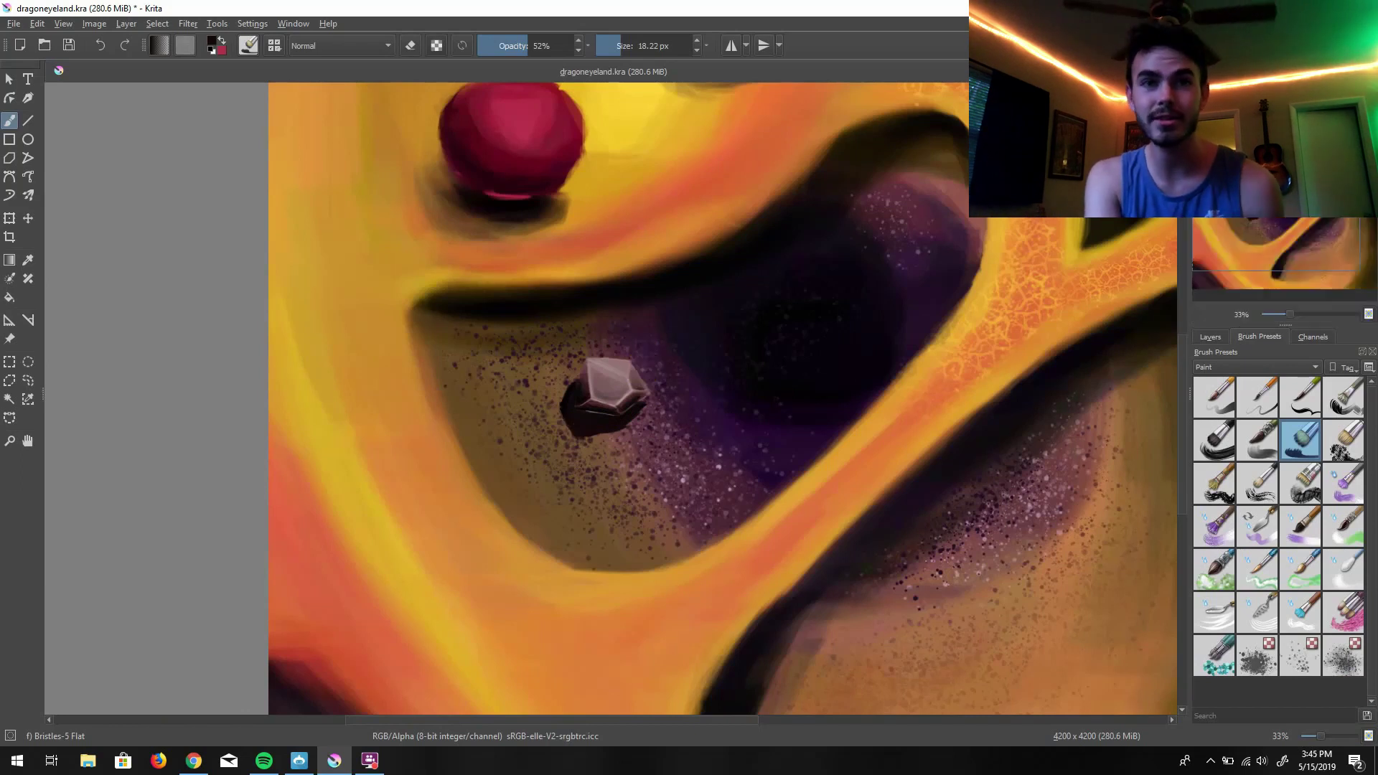
{"action": "left_click_drag", "start_coordinate": [637, 441], "coordinate": [661, 460]}
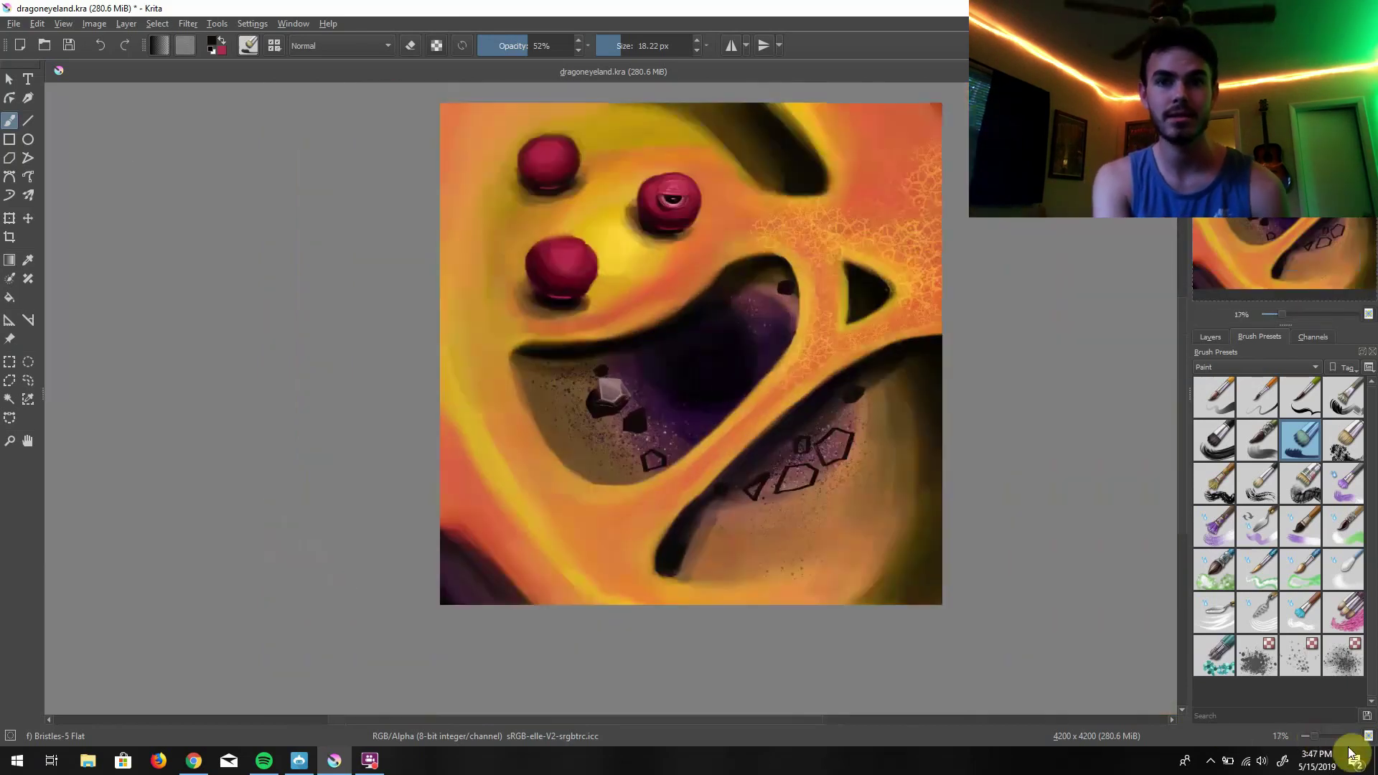
Trace pale facet lines over the black stones around the large mauve stone with a 6.64 px brush
{"action": "key", "text": "1"}
{"action": "left_click_drag", "start_coordinate": [683, 400], "coordinate": [524, 327]}
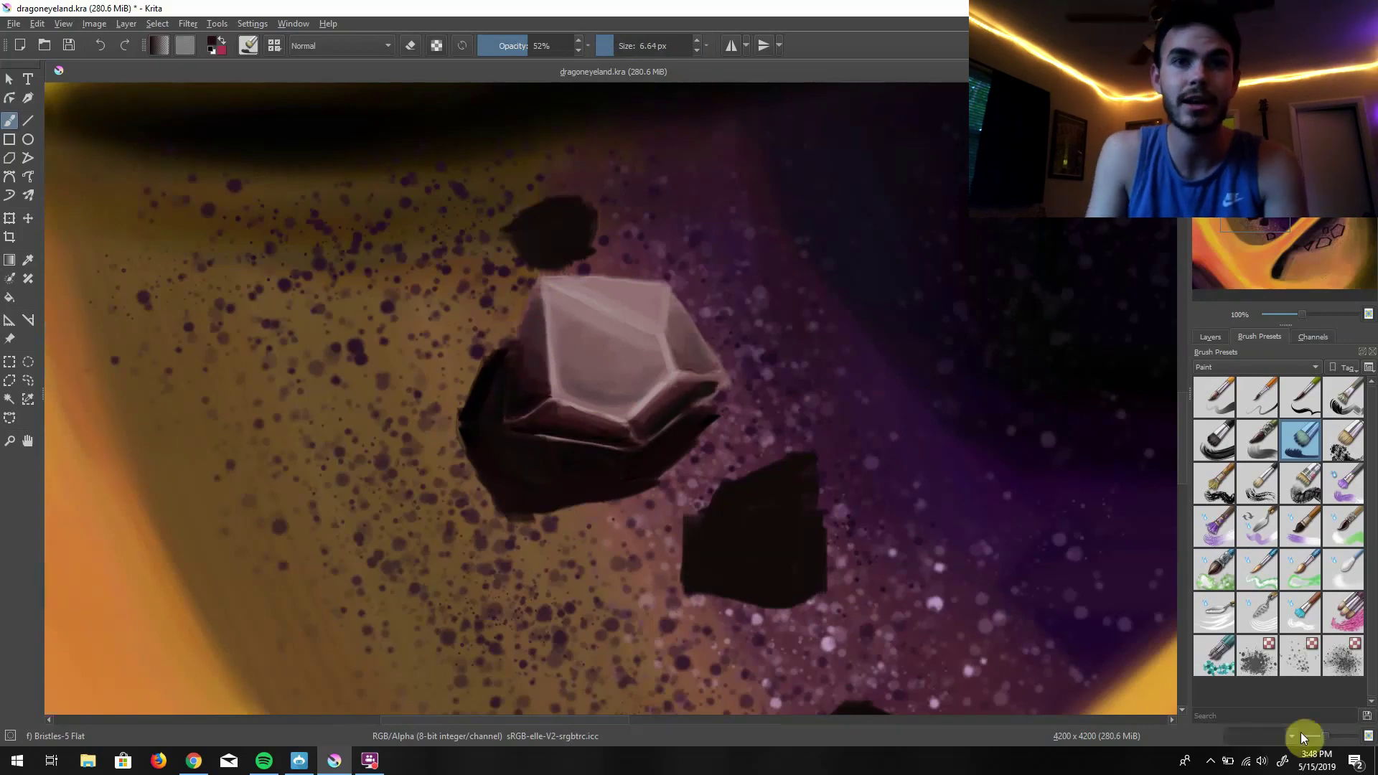
{"action": "scroll", "coordinate": [660, 439], "scroll_direction": "down", "scroll_amount": 4}
{"action": "scroll", "coordinate": [593, 279], "scroll_direction": "up", "scroll_amount": 3}
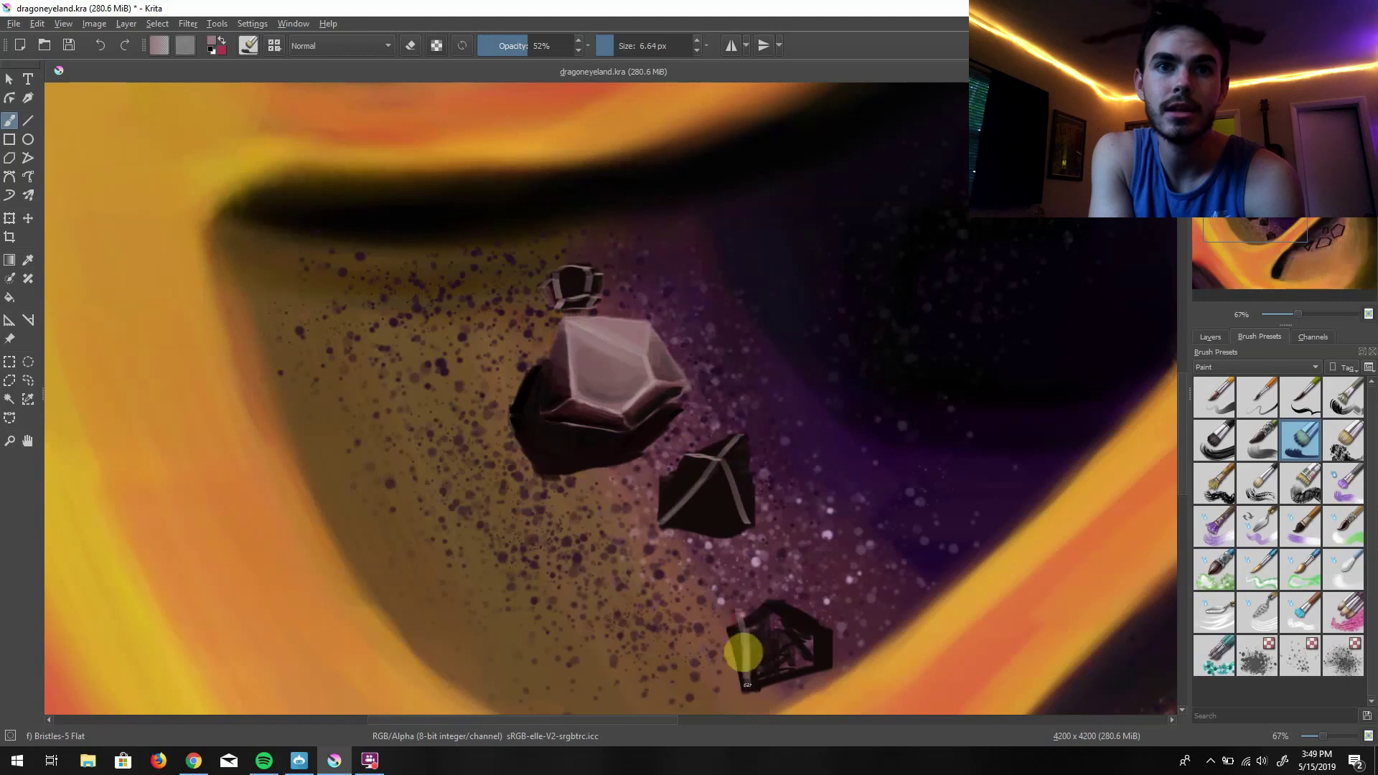
{"action": "scroll", "coordinate": [726, 485], "scroll_direction": "down", "scroll_amount": 4}
Paint a small round grey stone on the lower black contour, adding a dark shadow and faceted highlights with 6.64 and 4.52 px brushes
{"action": "key", "text": "1"}
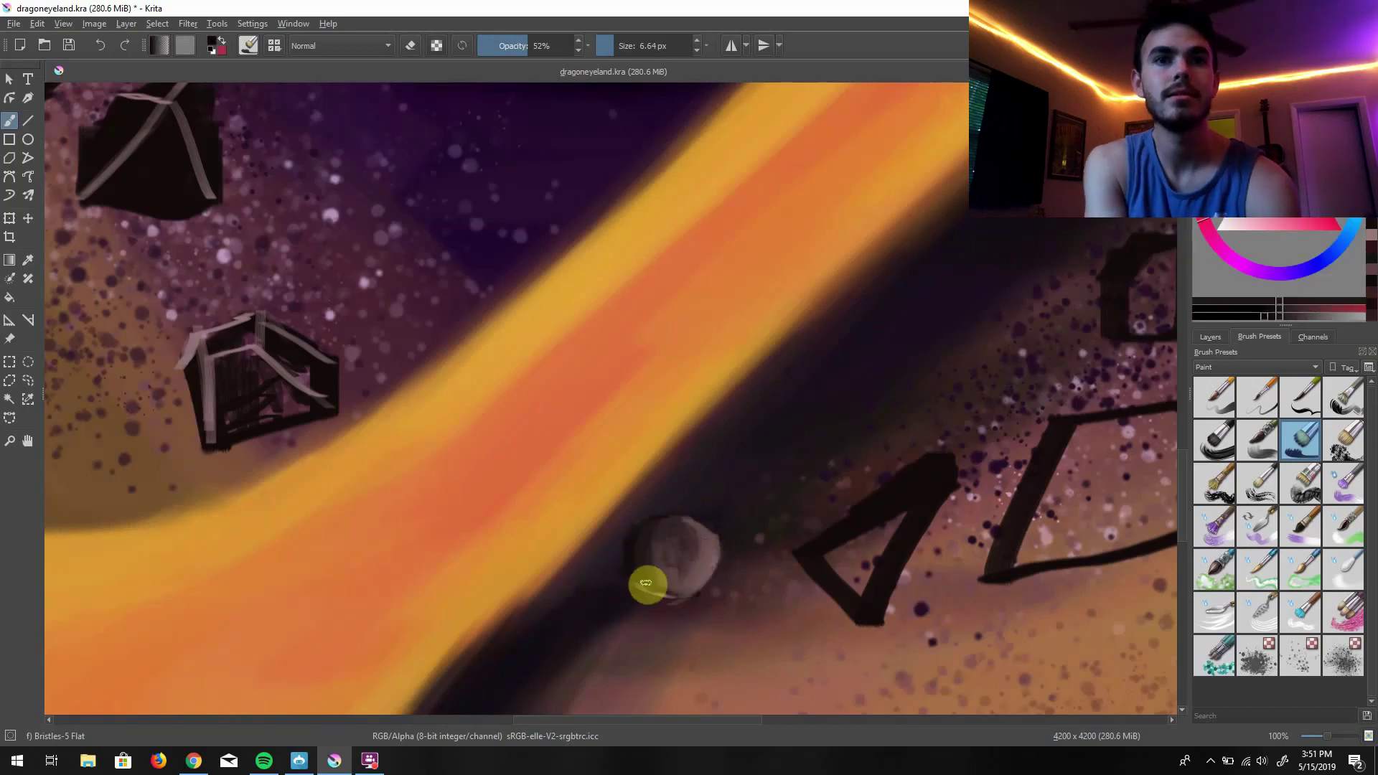
{"action": "mouse_move", "coordinate": [648, 601]}
{"action": "left_mouse_down"}
{"action": "mouse_move", "coordinate": [670, 563]}
{"action": "mouse_move", "coordinate": [654, 575]}
{"action": "left_mouse_up"}
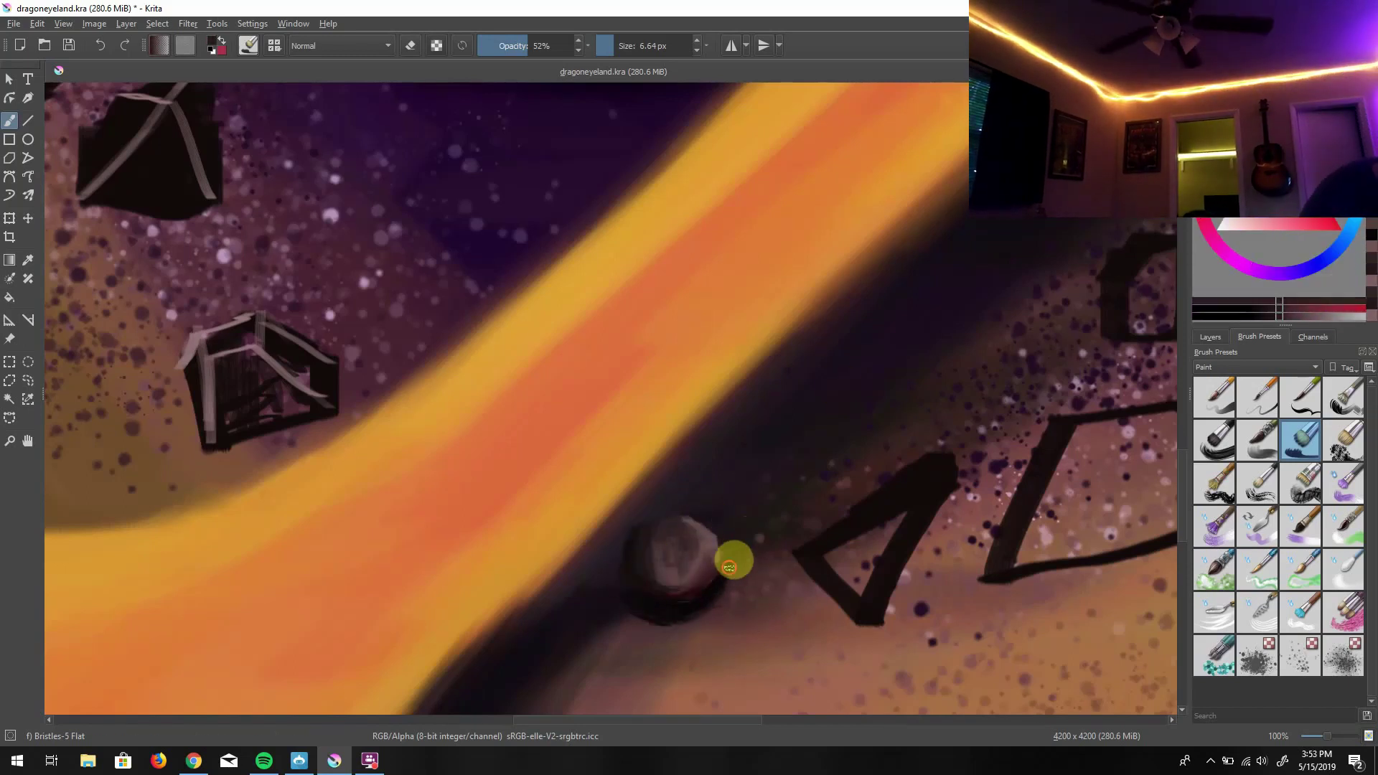
{"action": "key", "text": "plus"}
{"action": "key", "text": "bracketleft"}
{"action": "key", "text": "bracketleft"}
{"action": "left_click", "coordinate": [726, 615], "text": "ctrl"}
{"action": "mouse_move", "coordinate": [726, 615]}
{"action": "left_mouse_down"}
{"action": "mouse_move", "coordinate": [682, 651]}
{"action": "mouse_move", "coordinate": [710, 616]}
{"action": "mouse_move", "coordinate": [658, 622]}
{"action": "left_mouse_up"}
{"action": "key", "text": "minus"}
{"action": "key", "text": "minus"}
Fill the triangular stone outline beside the round stone with dark grey, using an 8.36 px brush at 65% opacity
{"action": "key", "text": "bracketright"}
{"action": "key", "text": "bracketright"}
{"action": "key", "text": "bracketright"}
{"action": "key", "text": "bracketright"}
{"action": "key", "text": "bracketright"}
{"action": "key", "text": "bracketright"}
{"action": "key", "text": "bracketright"}
{"action": "key", "text": "bracketright"}
{"action": "key", "text": "bracketright"}
{"action": "key", "text": "bracketright"}
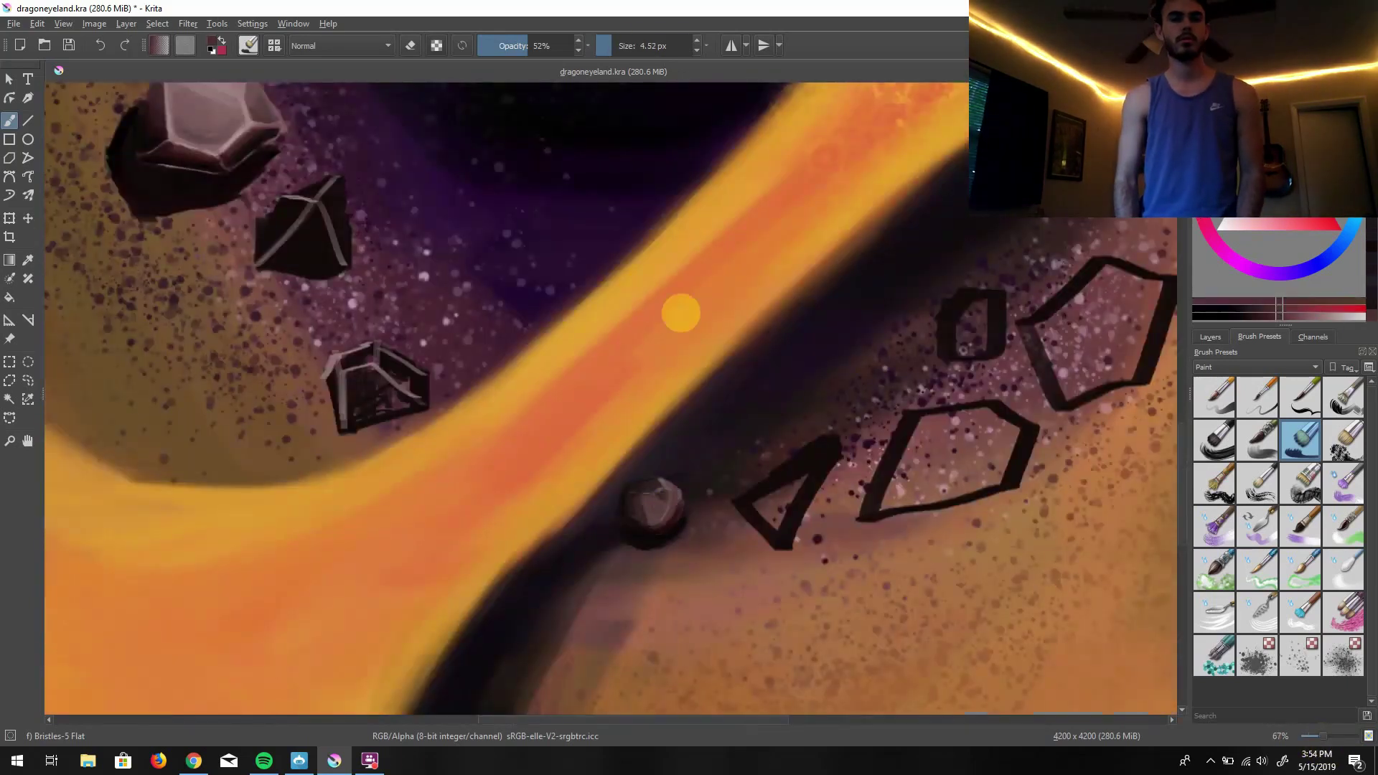
{"action": "key", "text": "bracketleft"}
{"action": "key", "text": "bracketleft"}
{"action": "key", "text": "bracketleft"}
{"action": "key", "text": "bracketleft"}
{"action": "key", "text": "bracketleft"}
{"action": "key", "text": "bracketleft"}
{"action": "key", "text": "bracketleft"}
{"action": "mouse_move", "coordinate": [753, 506]}
{"action": "left_mouse_down"}
{"action": "mouse_move", "coordinate": [661, 510]}
{"action": "mouse_move", "coordinate": [749, 494]}
{"action": "mouse_move", "coordinate": [818, 448]}
{"action": "mouse_move", "coordinate": [764, 517]}
{"action": "mouse_move", "coordinate": [779, 518]}
{"action": "mouse_move", "coordinate": [765, 513]}
{"action": "mouse_move", "coordinate": [835, 449]}
{"action": "mouse_move", "coordinate": [800, 500]}
{"action": "mouse_move", "coordinate": [801, 458]}
{"action": "mouse_move", "coordinate": [768, 477]}
{"action": "left_mouse_up"}
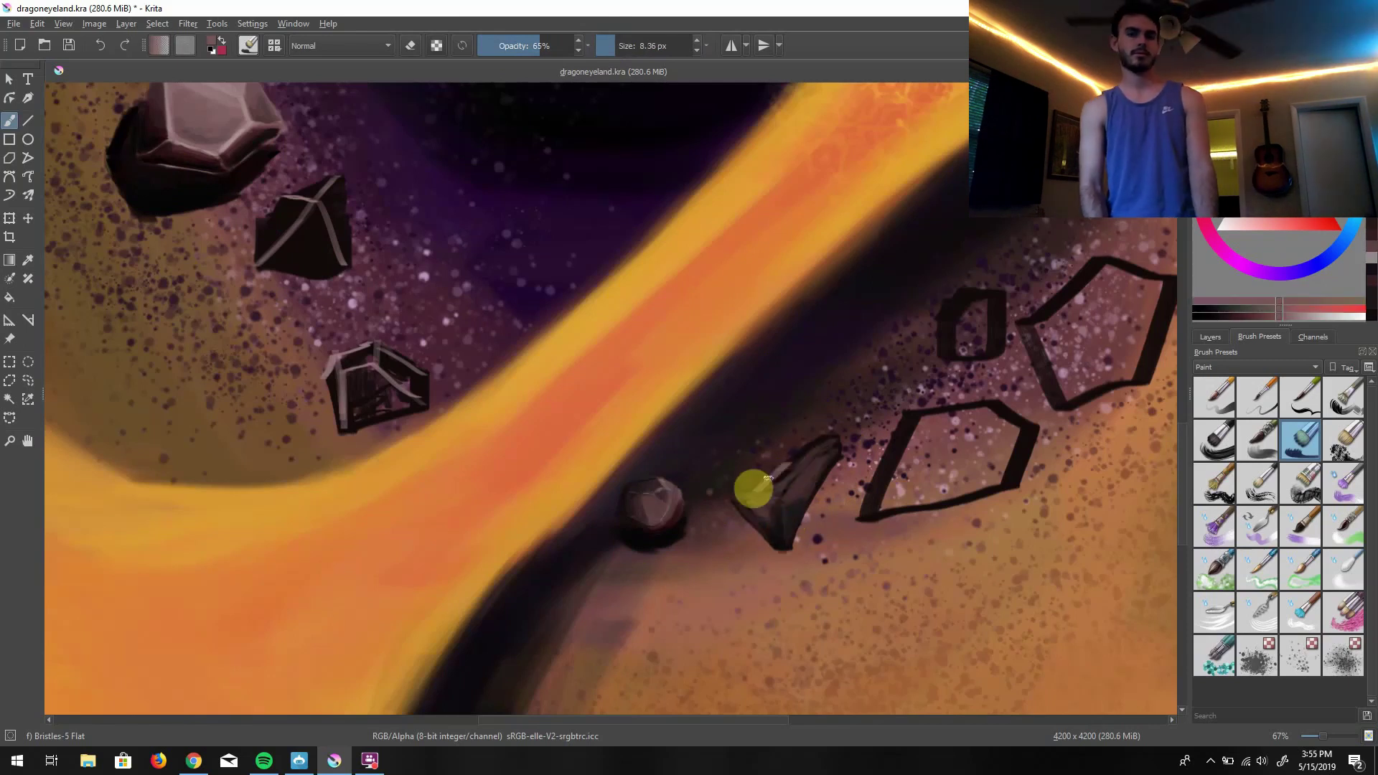
Shade the triangular stone's facets in greys and define its central ridges with pale strokes, using the 8.36 px brush
{"action": "key", "text": "plus"}
{"action": "key", "text": "plus"}
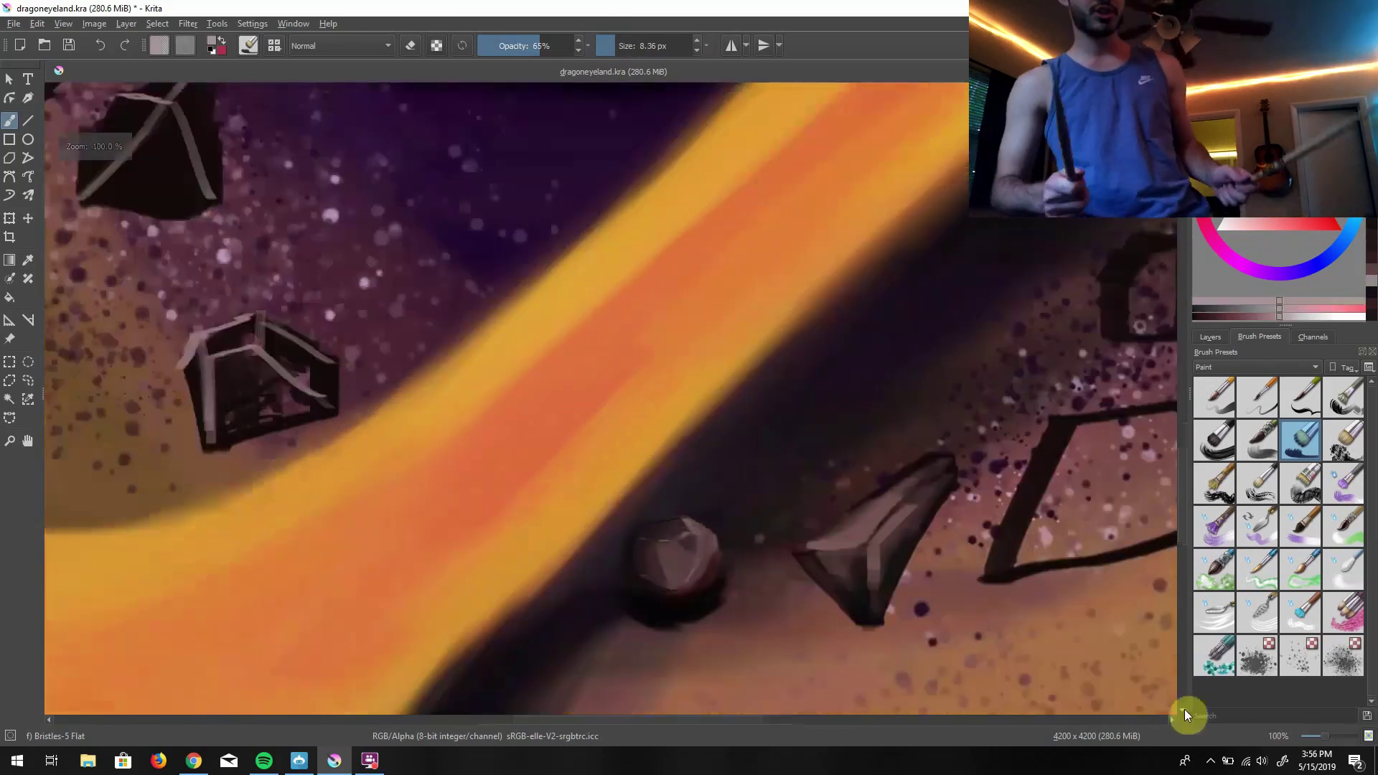
{"action": "mouse_move", "coordinate": [700, 393]}
{"action": "left_mouse_down"}
{"action": "mouse_move", "coordinate": [661, 563]}
{"action": "mouse_move", "coordinate": [653, 532]}
{"action": "mouse_move", "coordinate": [558, 490]}
{"action": "left_mouse_up"}
{"action": "left_click_drag", "start_coordinate": [628, 436], "coordinate": [696, 448]}
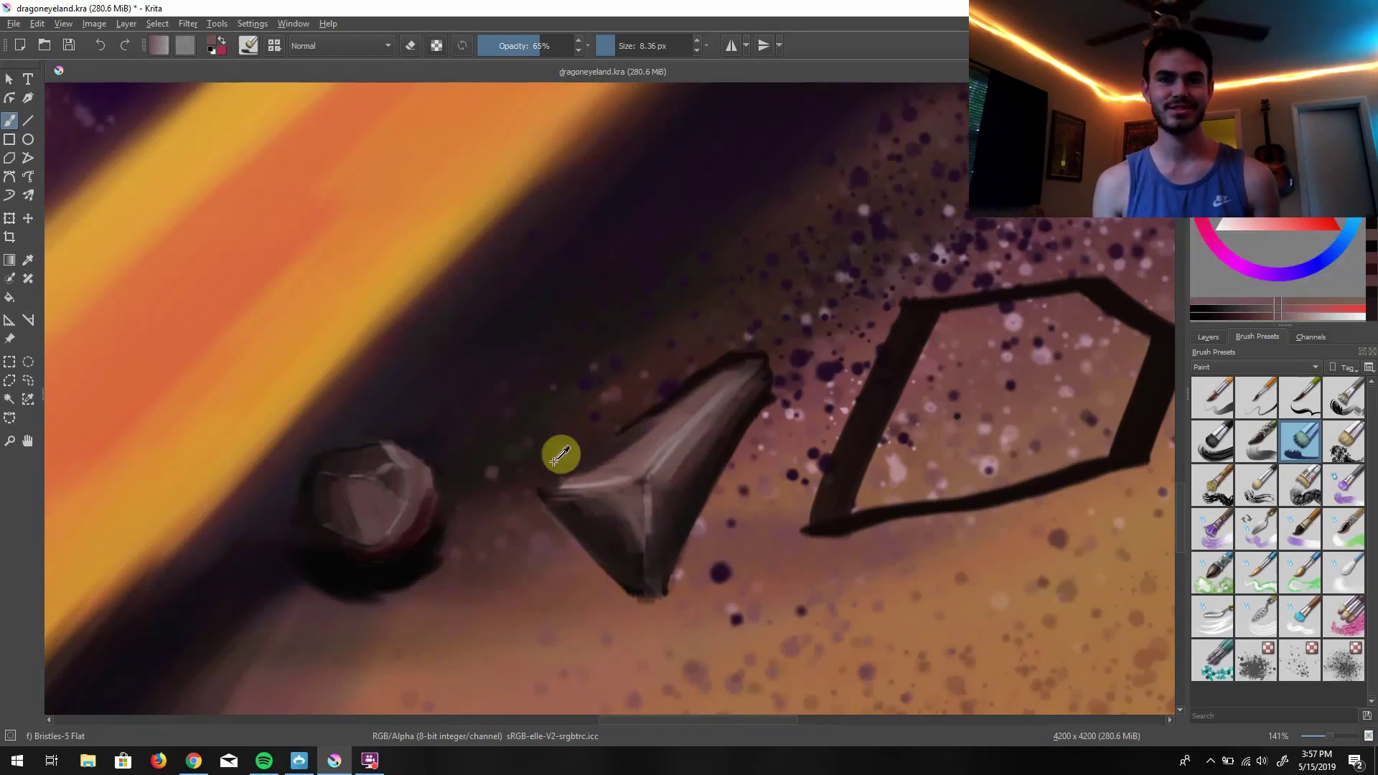
Paint a black shadow beneath the triangular stone, tint its lower facets dark red, and soften the shadow's edge with a 21.53 px brush
{"action": "mouse_move", "coordinate": [561, 454]}
{"action": "left_mouse_down"}
{"action": "mouse_move", "coordinate": [622, 602]}
{"action": "mouse_move", "coordinate": [562, 595]}
{"action": "mouse_move", "coordinate": [648, 615]}
{"action": "mouse_move", "coordinate": [723, 494]}
{"action": "mouse_move", "coordinate": [612, 640]}
{"action": "mouse_move", "coordinate": [547, 534]}
{"action": "mouse_move", "coordinate": [547, 491]}
{"action": "mouse_move", "coordinate": [618, 569]}
{"action": "mouse_move", "coordinate": [558, 521]}
{"action": "mouse_move", "coordinate": [618, 529]}
{"action": "left_mouse_up"}
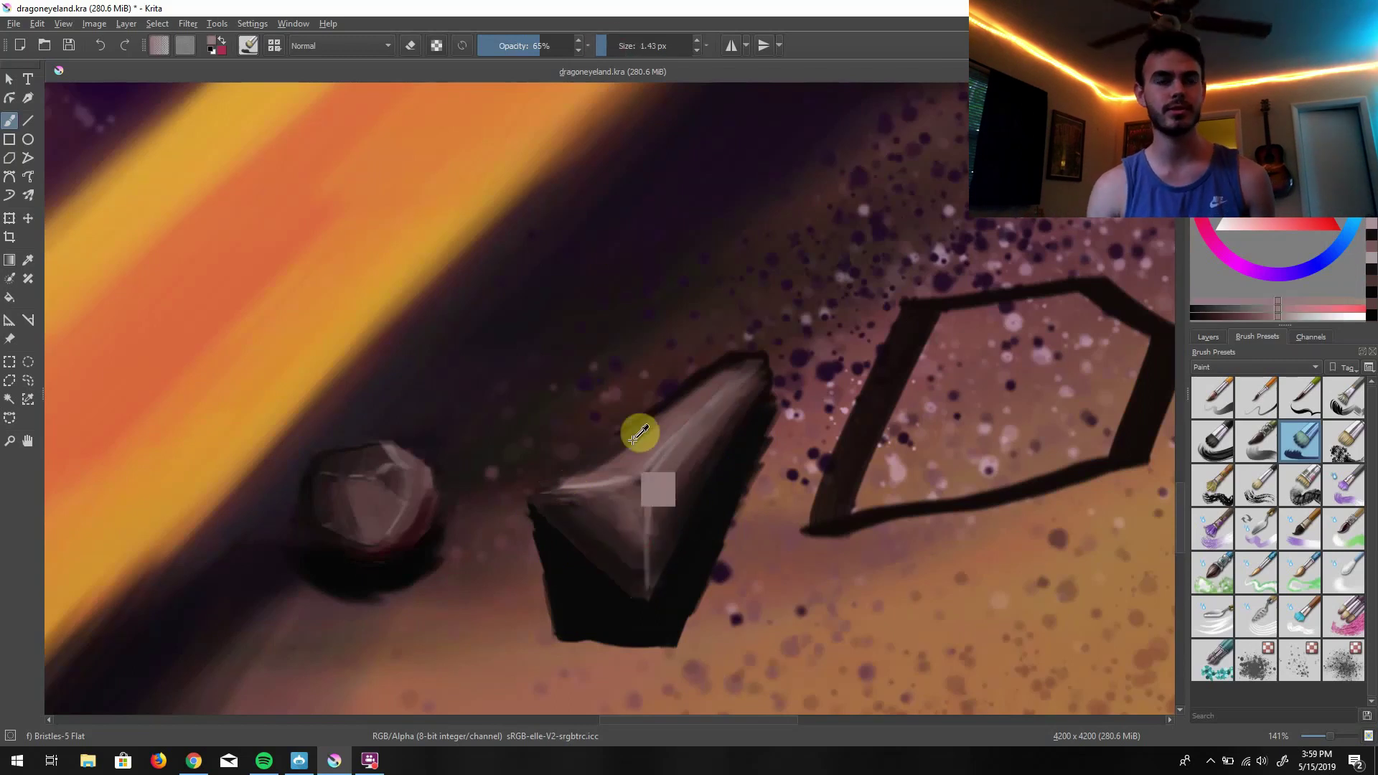
{"action": "mouse_move", "coordinate": [639, 434]}
{"action": "left_mouse_down"}
{"action": "mouse_move", "coordinate": [702, 376]}
{"action": "mouse_move", "coordinate": [692, 483]}
{"action": "mouse_move", "coordinate": [632, 586]}
{"action": "mouse_move", "coordinate": [636, 430]}
{"action": "mouse_move", "coordinate": [628, 508]}
{"action": "mouse_move", "coordinate": [529, 554]}
{"action": "mouse_move", "coordinate": [294, 589]}
{"action": "mouse_move", "coordinate": [692, 625]}
{"action": "mouse_move", "coordinate": [769, 402]}
{"action": "mouse_move", "coordinate": [725, 650]}
{"action": "left_mouse_up"}
{"action": "left_click", "coordinate": [621, 45]}
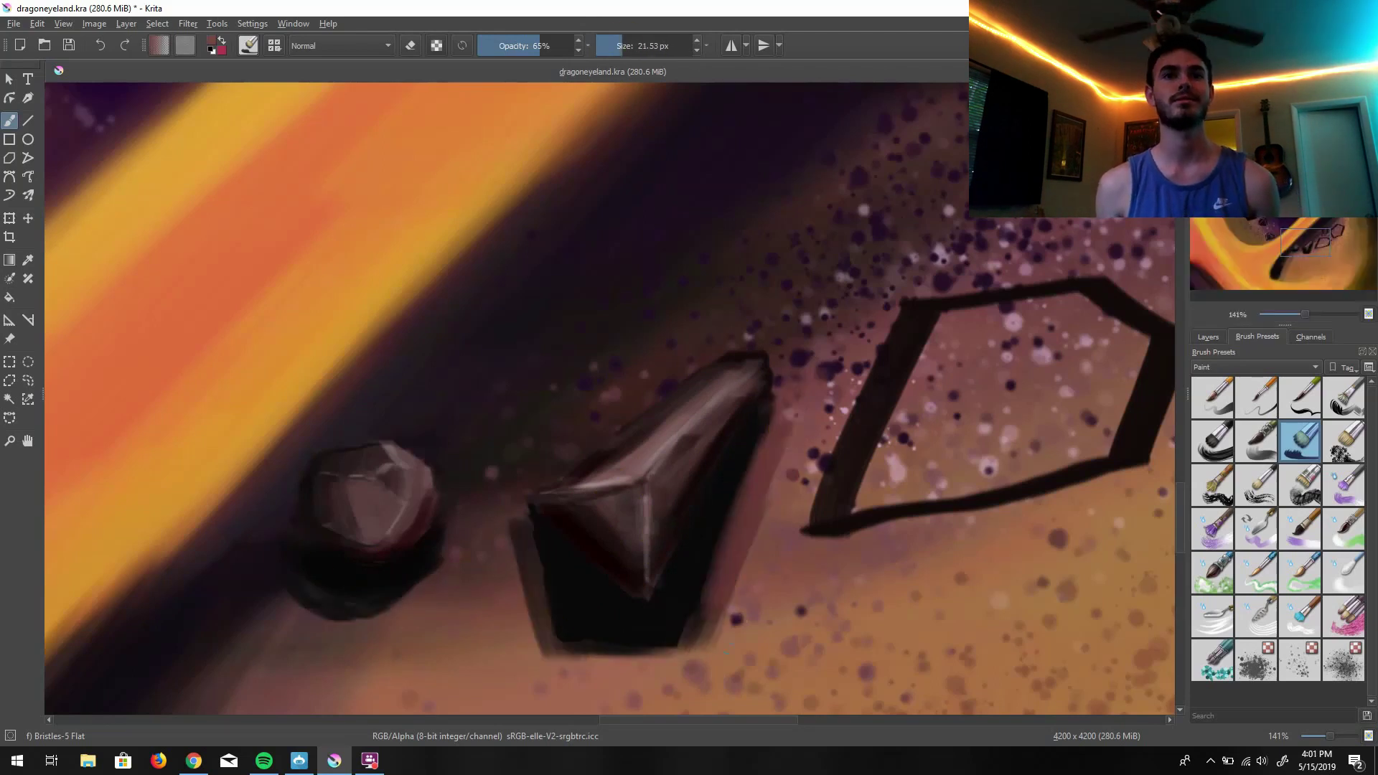
Fill the polygonal outline beside the triangular stone with mauve facets at 21.53 px, and add pale highlights with a 13.92 px brush
{"action": "scroll", "coordinate": [610, 395], "scroll_direction": "down", "scroll_amount": 5}
{"action": "scroll", "coordinate": [538, 492], "scroll_direction": "up", "scroll_amount": 3}
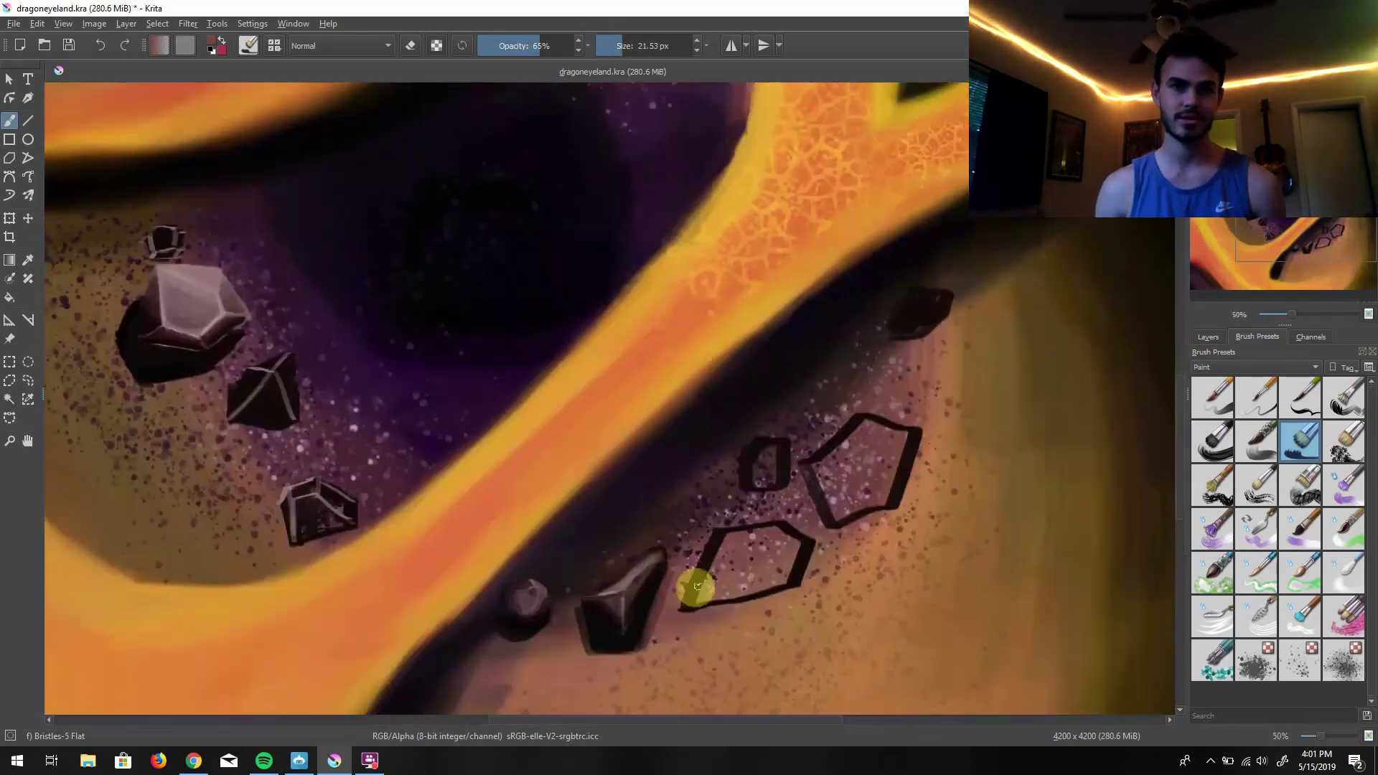
{"action": "mouse_move", "coordinate": [696, 587]}
{"action": "left_mouse_down"}
{"action": "mouse_move", "coordinate": [656, 609]}
{"action": "mouse_move", "coordinate": [530, 493]}
{"action": "mouse_move", "coordinate": [689, 606]}
{"action": "mouse_move", "coordinate": [768, 546]}
{"action": "mouse_move", "coordinate": [725, 574]}
{"action": "mouse_move", "coordinate": [773, 570]}
{"action": "mouse_move", "coordinate": [765, 587]}
{"action": "mouse_move", "coordinate": [715, 551]}
{"action": "mouse_move", "coordinate": [528, 600]}
{"action": "mouse_move", "coordinate": [731, 572]}
{"action": "left_mouse_up"}
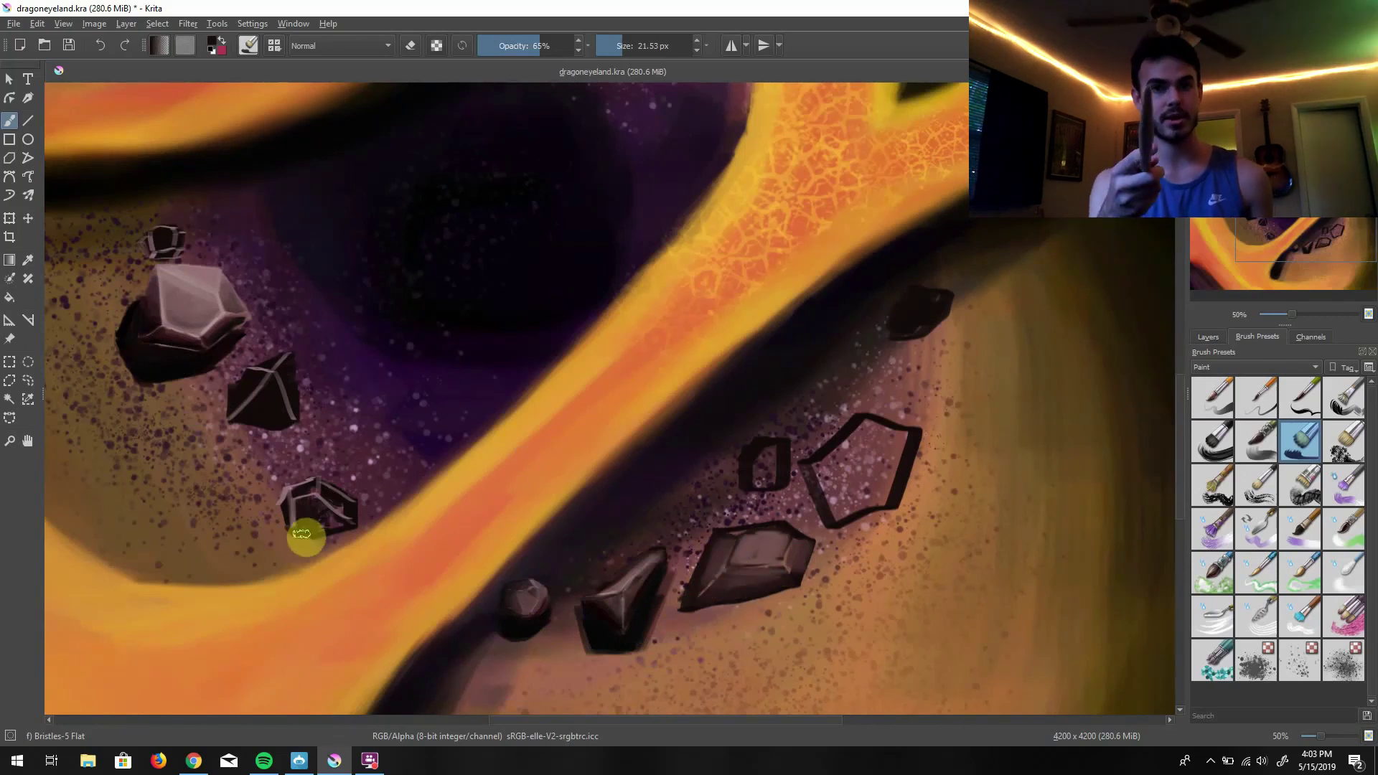
{"action": "key", "text": "bracketleft"}
{"action": "key", "text": "bracketleft"}
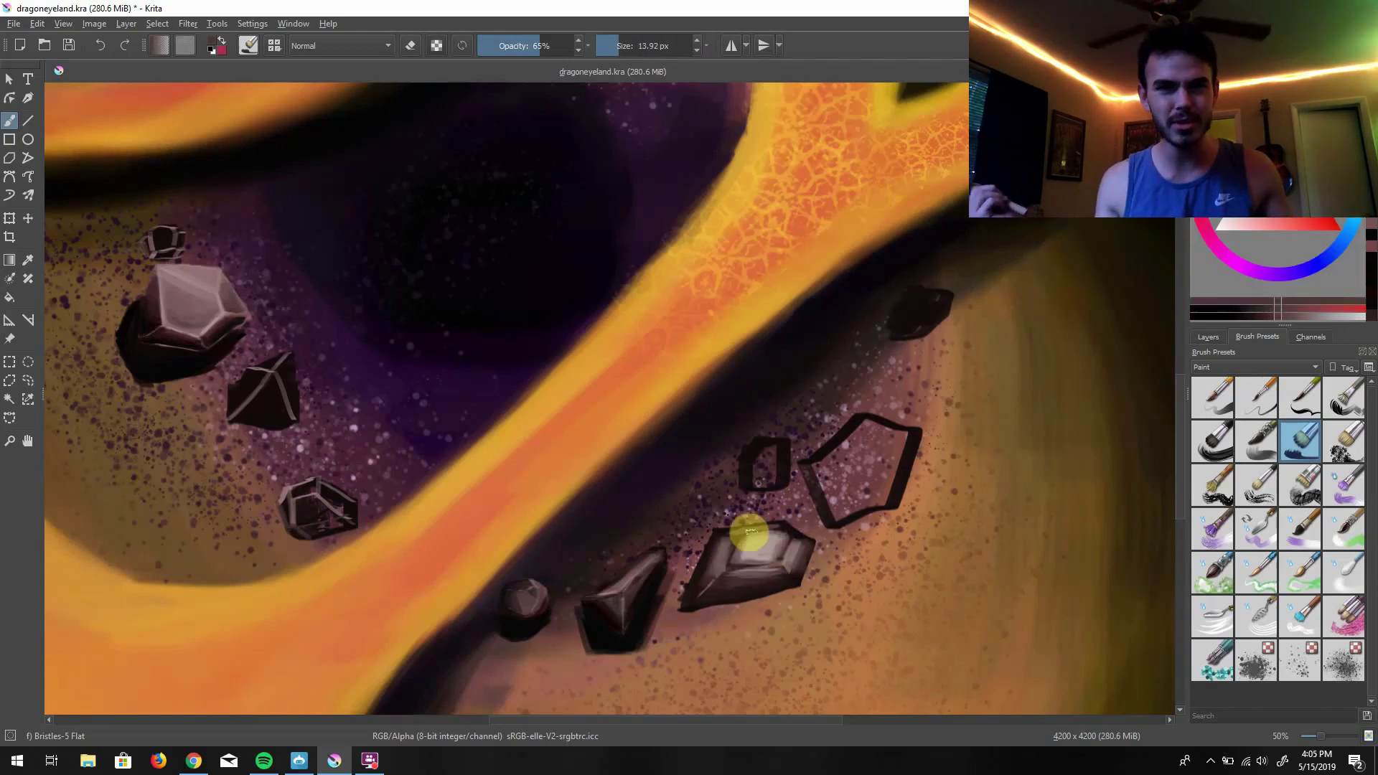
{"action": "mouse_move", "coordinate": [748, 533]}
{"action": "left_mouse_down"}
{"action": "mouse_move", "coordinate": [777, 557]}
{"action": "mouse_move", "coordinate": [704, 600]}
{"action": "mouse_move", "coordinate": [781, 583]}
{"action": "left_mouse_up"}
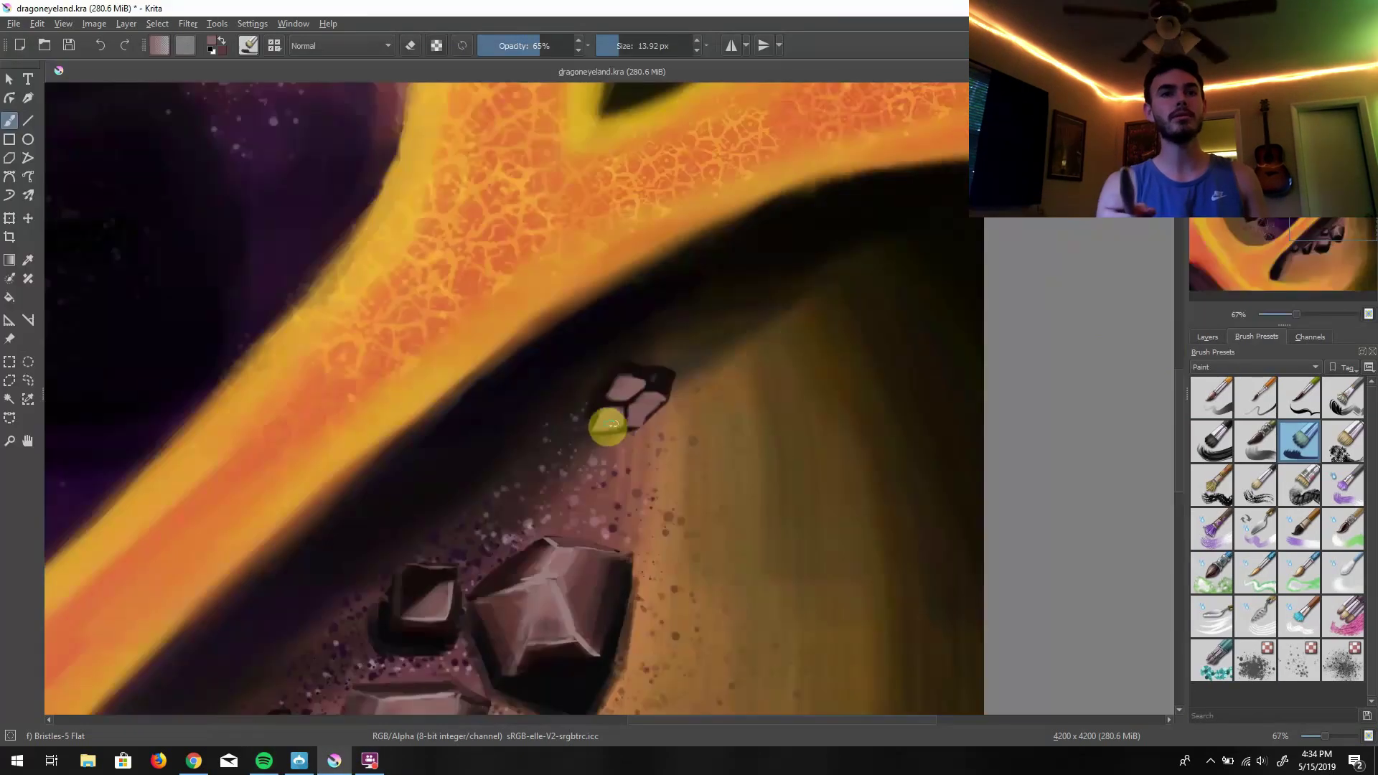
Paint and shade mauve facets on the small isolated stone under the lower black contour, using 4.52 and 5.17 px brushes
{"action": "scroll", "coordinate": [611, 382], "scroll_direction": "up", "scroll_amount": 5}
{"action": "key", "text": "bracketleft"}
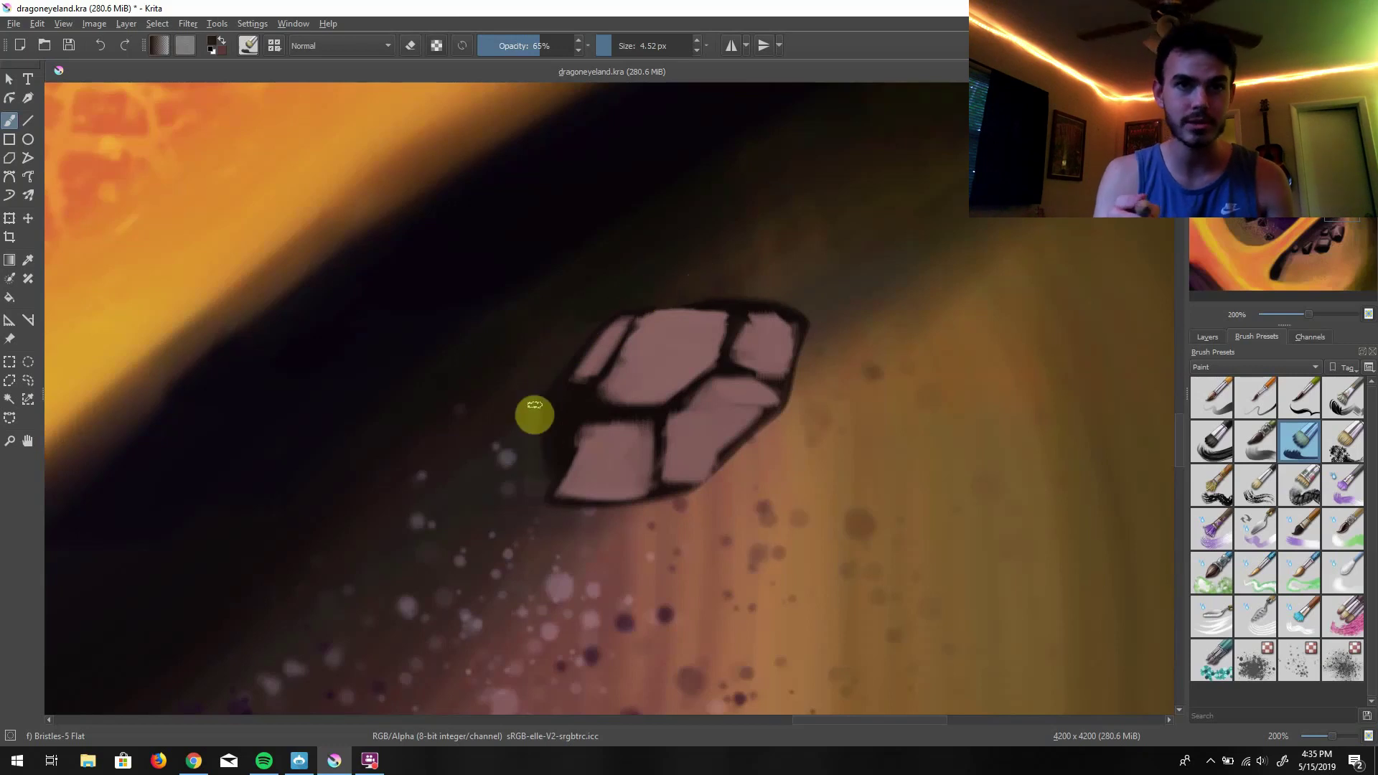
{"action": "scroll", "coordinate": [611, 402], "scroll_direction": "down", "scroll_amount": 5}
{"action": "key", "text": "bracketright"}
{"action": "key", "text": "bracketright"}
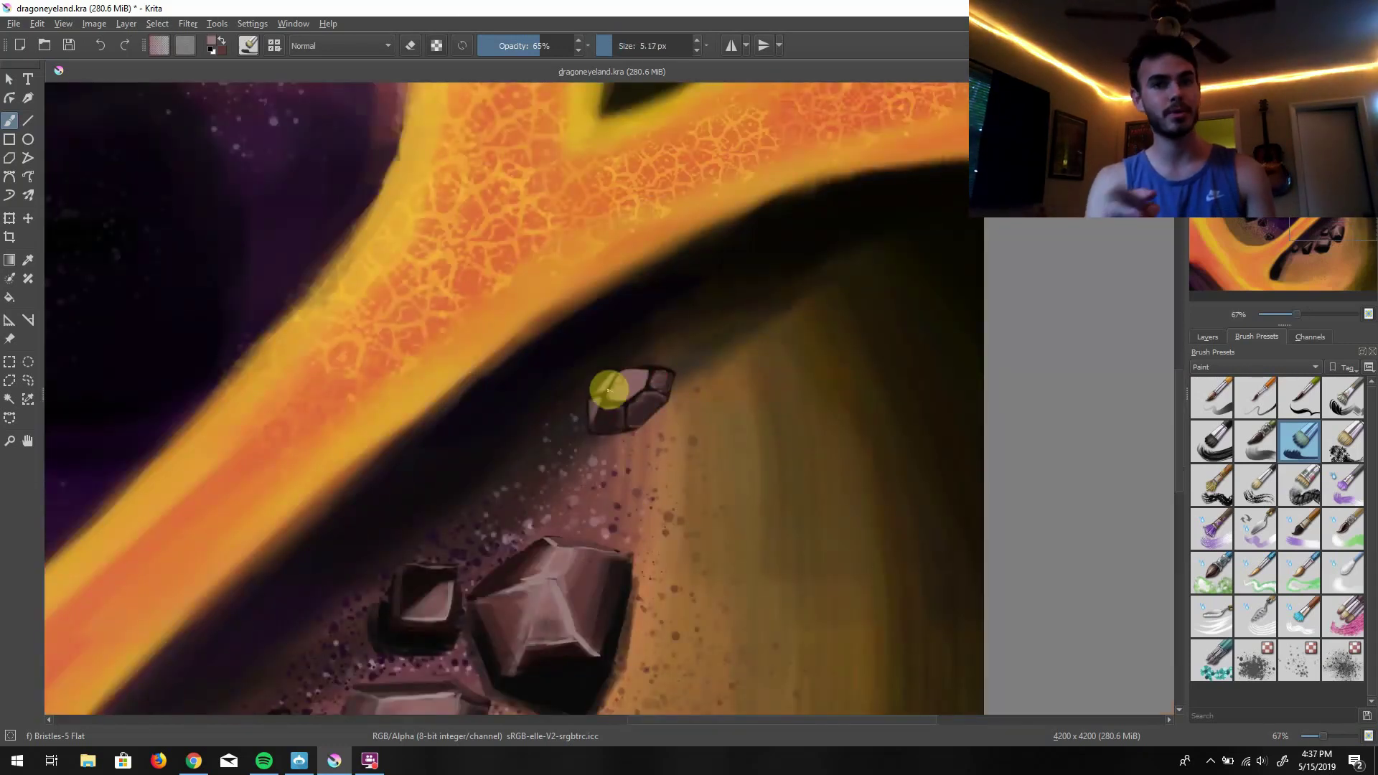
Trace the small isolated stone's facet edges with pale lines and deepen its darker faces, using a 2.91 px brush
{"action": "scroll", "coordinate": [609, 390], "scroll_direction": "up", "scroll_amount": 6}
{"action": "key", "text": "bracketleft"}
{"action": "key", "text": "bracketleft"}
{"action": "mouse_move", "coordinate": [778, 409]}
{"action": "left_mouse_down"}
{"action": "mouse_move", "coordinate": [653, 477]}
{"action": "mouse_move", "coordinate": [615, 529]}
{"action": "mouse_move", "coordinate": [539, 443]}
{"action": "mouse_move", "coordinate": [585, 424]}
{"action": "mouse_move", "coordinate": [568, 394]}
{"action": "mouse_move", "coordinate": [704, 428]}
{"action": "mouse_move", "coordinate": [797, 354]}
{"action": "mouse_move", "coordinate": [633, 427]}
{"action": "mouse_move", "coordinate": [645, 374]}
{"action": "mouse_move", "coordinate": [683, 422]}
{"action": "mouse_move", "coordinate": [717, 369]}
{"action": "mouse_move", "coordinate": [585, 403]}
{"action": "mouse_move", "coordinate": [813, 237]}
{"action": "left_mouse_up"}
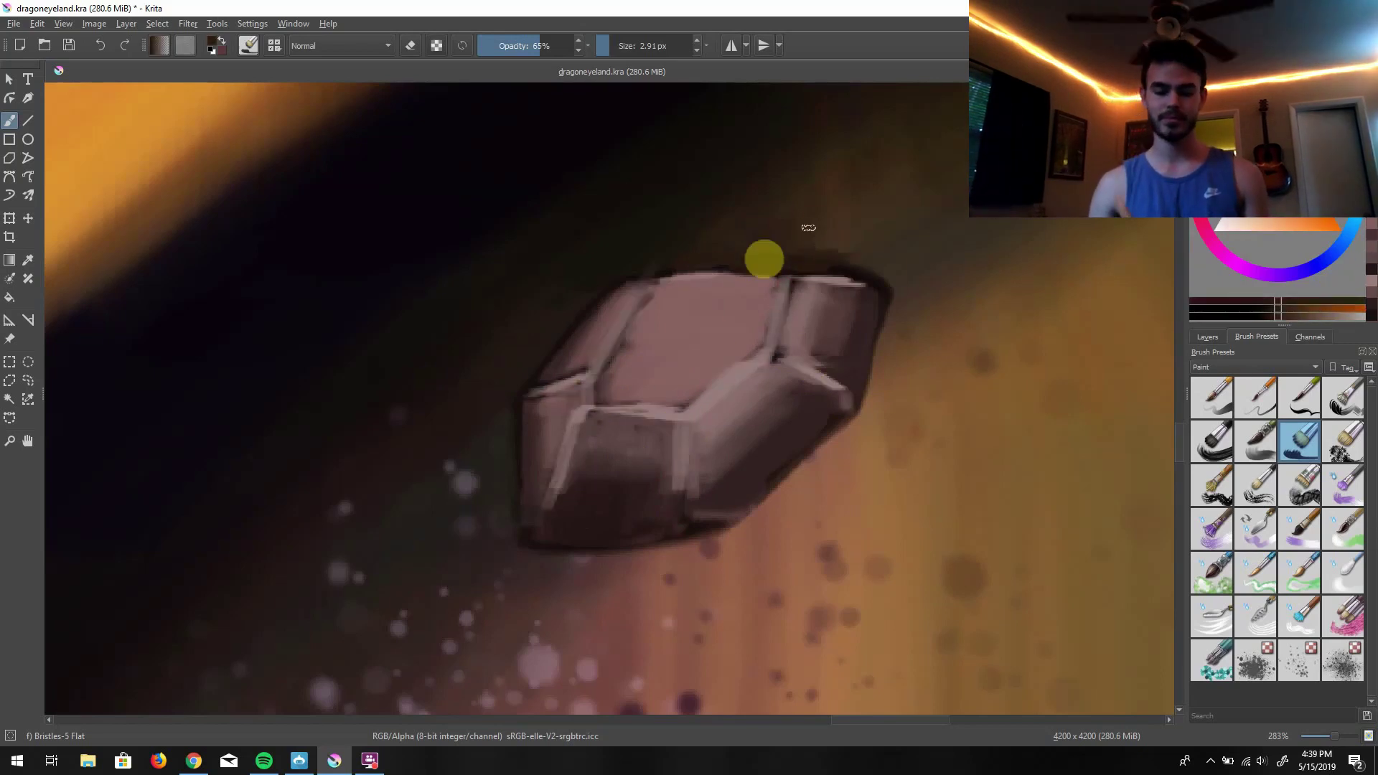
Clean up the small isolated stone's outline and darken its underside with black, using a 4.52 px brush at 42% opacity
{"action": "key", "text": "e"}
{"action": "mouse_move", "coordinate": [898, 277]}
{"action": "left_mouse_down"}
{"action": "mouse_move", "coordinate": [834, 239]}
{"action": "mouse_move", "coordinate": [748, 240]}
{"action": "left_mouse_up"}
{"action": "mouse_move", "coordinate": [935, 194]}
{"action": "left_mouse_down"}
{"action": "mouse_move", "coordinate": [900, 148]}
{"action": "mouse_move", "coordinate": [615, 377]}
{"action": "mouse_move", "coordinate": [683, 396]}
{"action": "mouse_move", "coordinate": [826, 338]}
{"action": "mouse_move", "coordinate": [789, 332]}
{"action": "mouse_move", "coordinate": [872, 344]}
{"action": "mouse_move", "coordinate": [862, 369]}
{"action": "mouse_move", "coordinate": [663, 516]}
{"action": "mouse_move", "coordinate": [605, 440]}
{"action": "left_mouse_up"}
{"action": "mouse_move", "coordinate": [595, 536]}
{"action": "left_mouse_down"}
{"action": "mouse_move", "coordinate": [743, 497]}
{"action": "mouse_move", "coordinate": [815, 400]}
{"action": "left_mouse_up"}
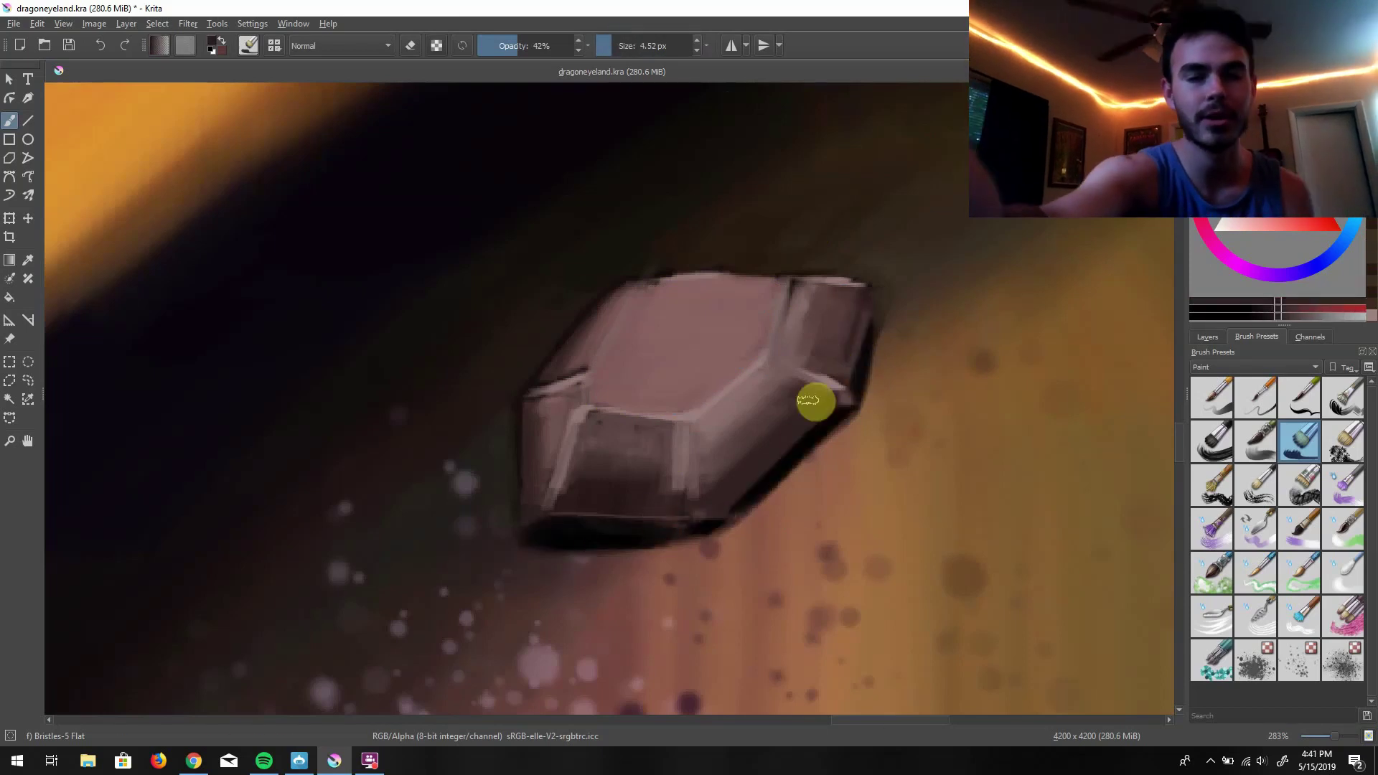
Broaden the pale highlights along the small isolated stone's facet edges and blend its side facets with the 4.52 px brush
{"action": "mouse_move", "coordinate": [1333, 735]}
{"action": "left_mouse_down"}
{"action": "mouse_move", "coordinate": [1320, 738]}
{"action": "mouse_move", "coordinate": [1331, 735]}
{"action": "left_mouse_up"}
{"action": "mouse_move", "coordinate": [790, 287]}
{"action": "left_mouse_down"}
{"action": "mouse_move", "coordinate": [689, 412]}
{"action": "mouse_move", "coordinate": [692, 462]}
{"action": "left_mouse_up"}
{"action": "left_click", "coordinate": [911, 287], "text": "ctrl"}
{"action": "mouse_move", "coordinate": [1332, 736]}
{"action": "left_mouse_down"}
{"action": "mouse_move", "coordinate": [1321, 742]}
{"action": "mouse_move", "coordinate": [1337, 736]}
{"action": "left_mouse_up"}
{"action": "left_click_drag", "start_coordinate": [976, 274], "coordinate": [820, 340]}
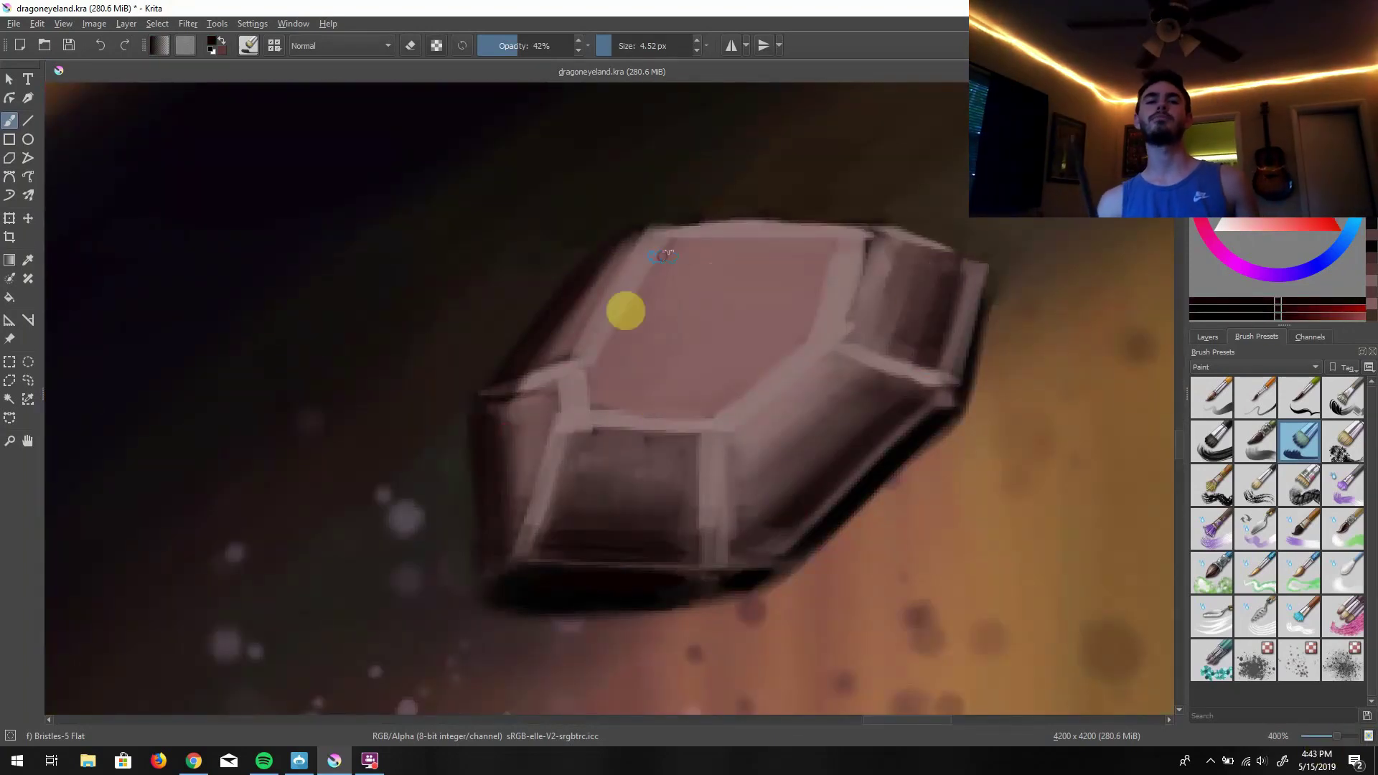
{"action": "left_click_drag", "start_coordinate": [702, 526], "coordinate": [889, 385]}
Rework the yellow edge above the black lid contour with a 53.13 px brush, and darken the contour with a 23.32 px brush
{"action": "left_click_drag", "start_coordinate": [1336, 736], "coordinate": [1325, 739]}
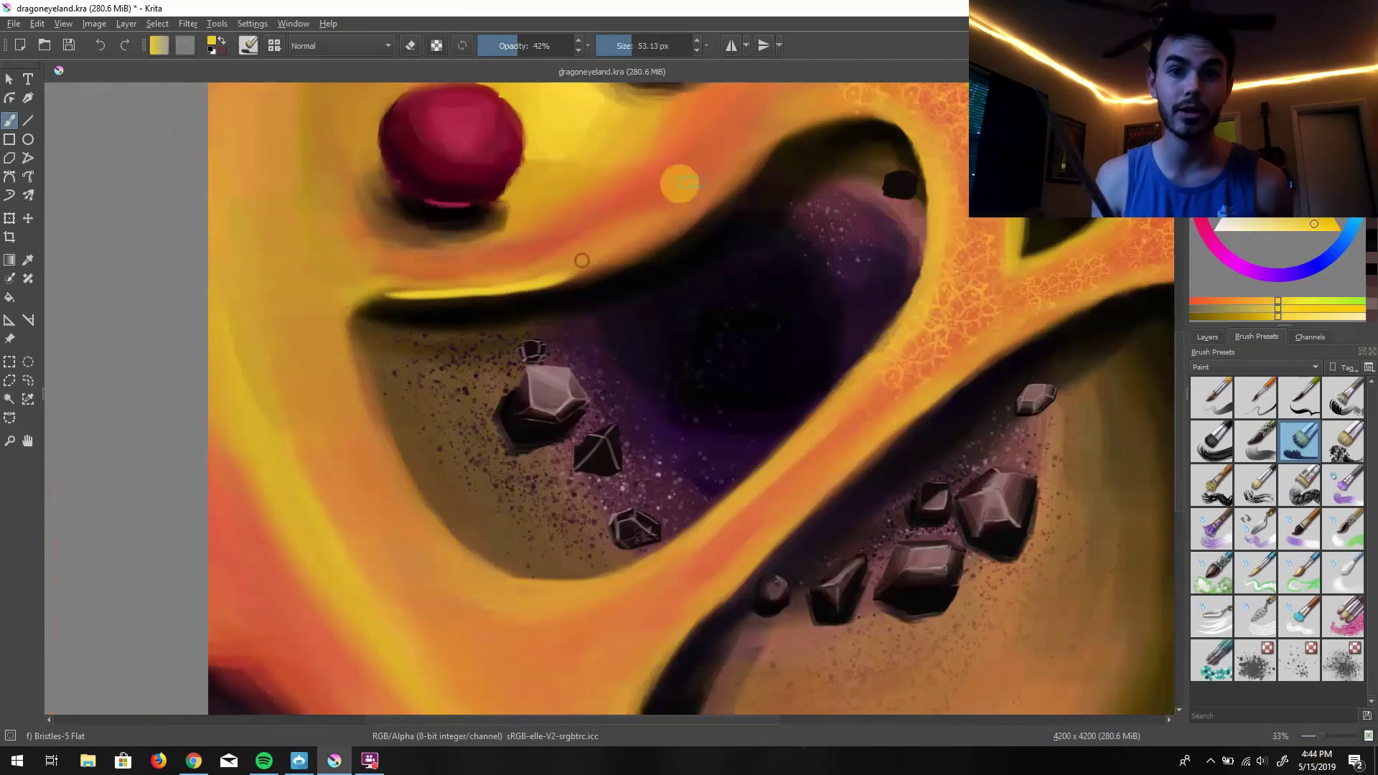
{"action": "left_click_drag", "start_coordinate": [766, 162], "coordinate": [547, 308]}
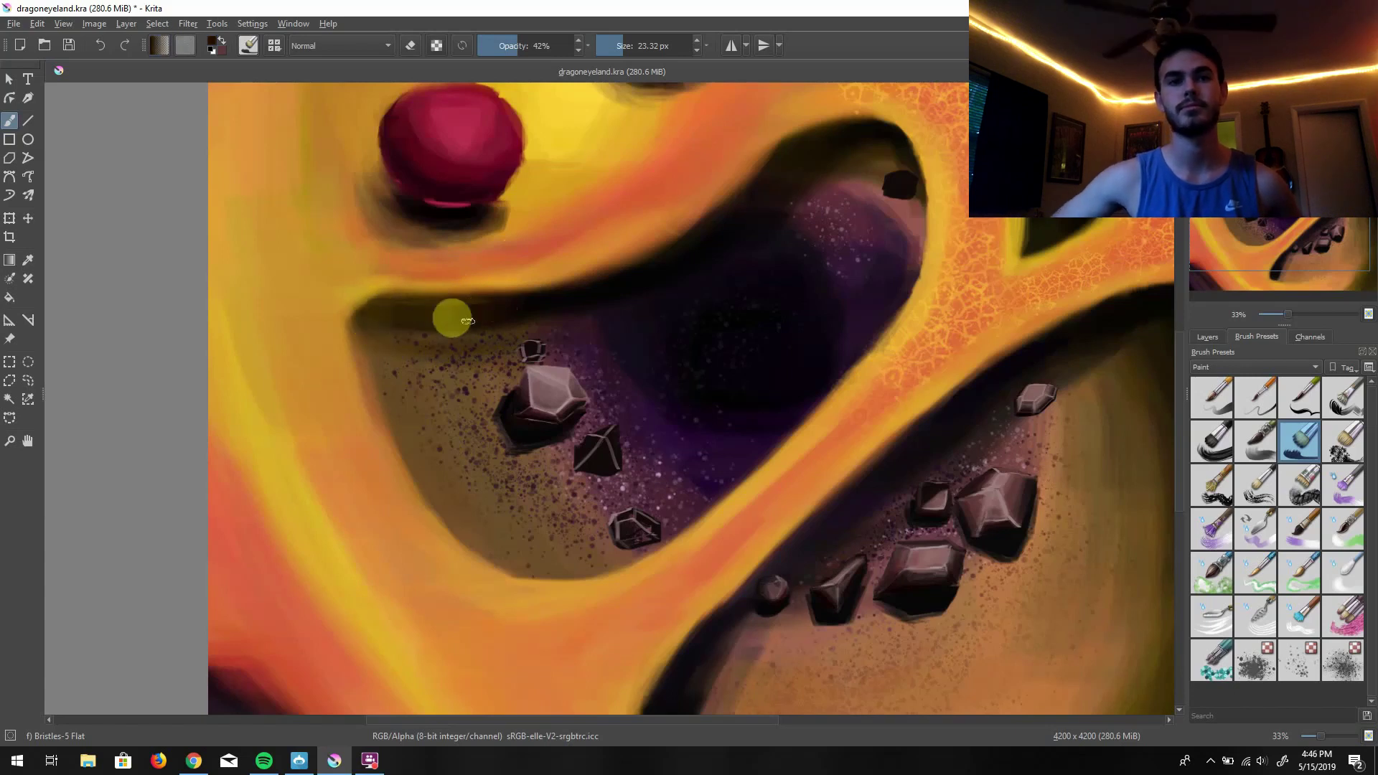
{"action": "left_click_drag", "start_coordinate": [540, 297], "coordinate": [372, 306]}
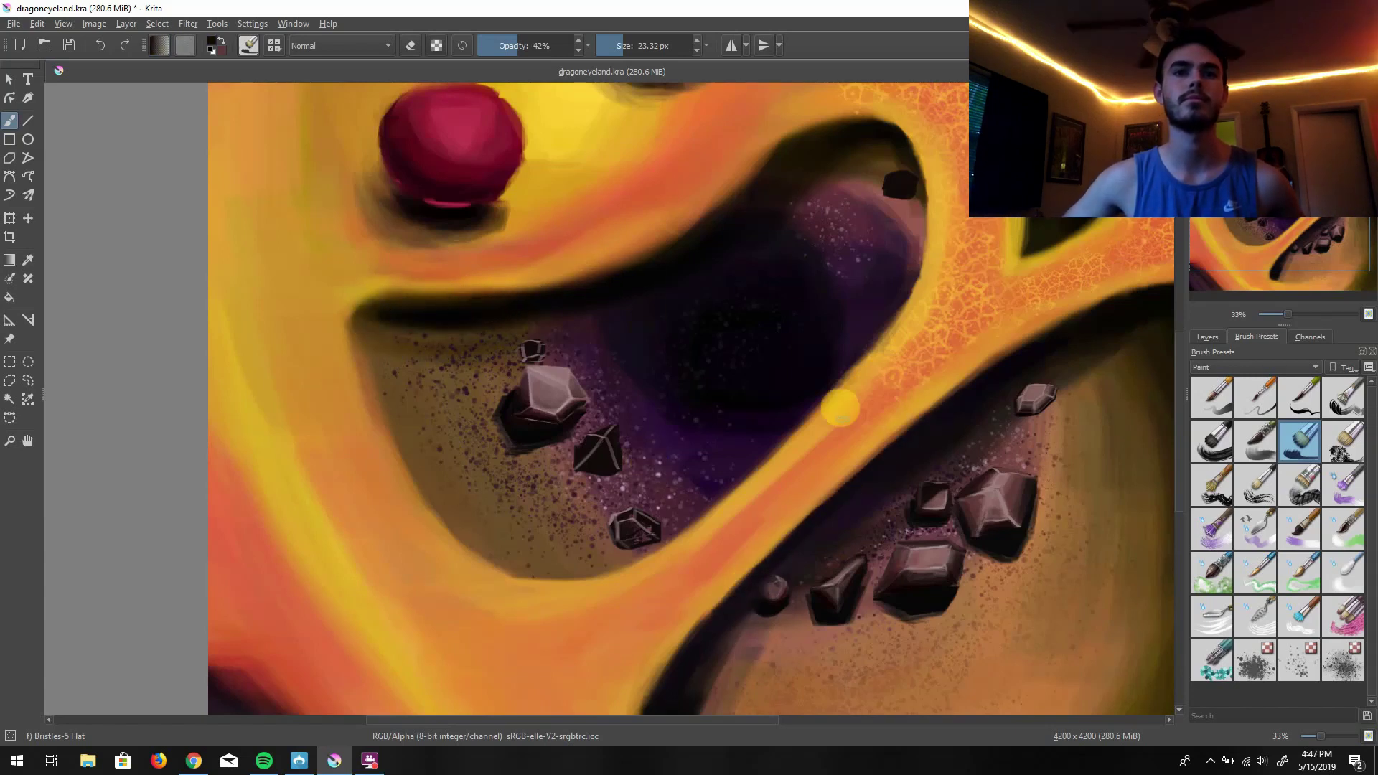
Fill the facets of the dark stone below the large mauve stone with mauve and dark red-brown, using 8.36 and 12.66 px brushes
{"action": "scroll", "coordinate": [588, 430], "scroll_direction": "up", "scroll_amount": 6}
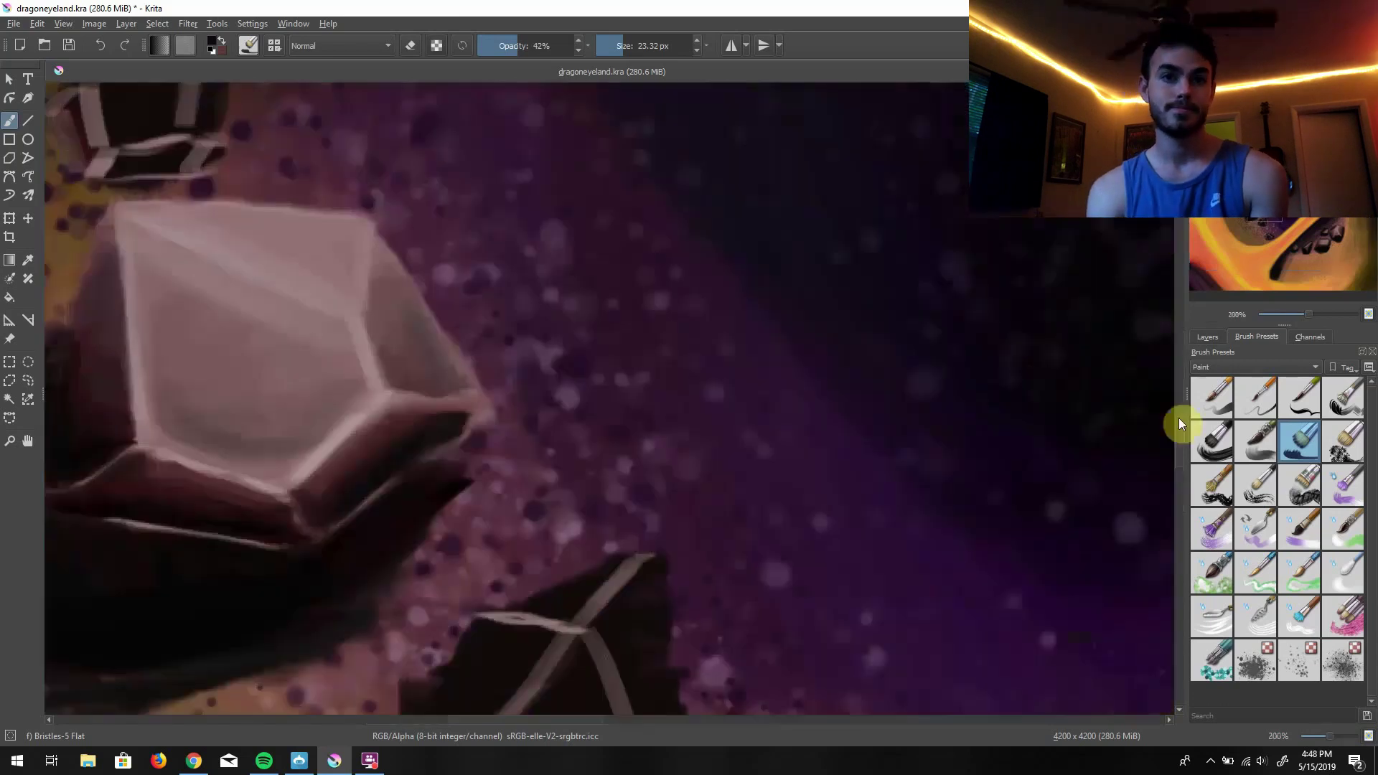
{"action": "mouse_move", "coordinate": [584, 431]}
{"action": "left_mouse_down"}
{"action": "mouse_move", "coordinate": [553, 451]}
{"action": "mouse_move", "coordinate": [514, 381]}
{"action": "mouse_move", "coordinate": [540, 383]}
{"action": "mouse_move", "coordinate": [623, 337]}
{"action": "mouse_move", "coordinate": [508, 391]}
{"action": "left_mouse_up"}
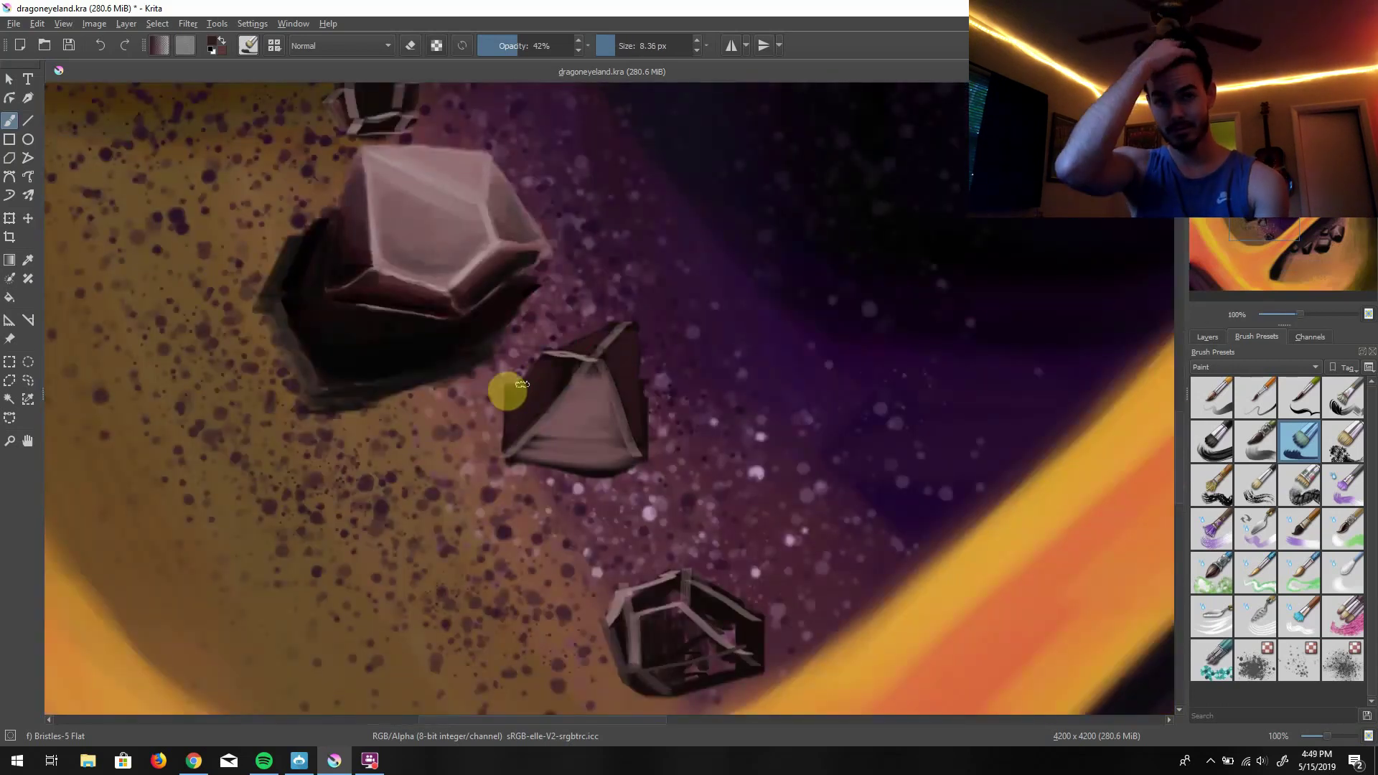
{"action": "left_click_drag", "start_coordinate": [561, 337], "coordinate": [535, 352]}
{"action": "key", "text": "bracketright"}
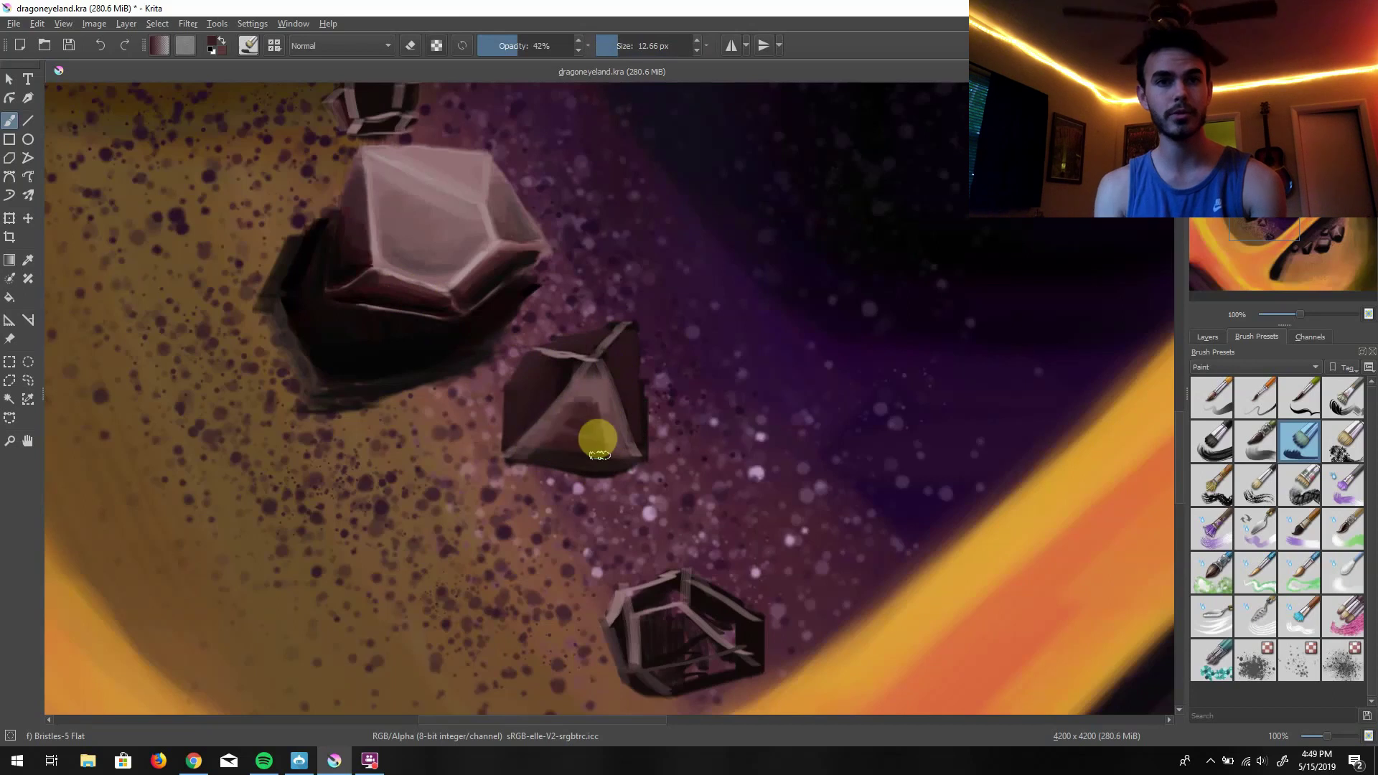
{"action": "mouse_move", "coordinate": [599, 454]}
{"action": "left_mouse_down"}
{"action": "mouse_move", "coordinate": [588, 382]}
{"action": "mouse_move", "coordinate": [569, 368]}
{"action": "mouse_move", "coordinate": [628, 464]}
{"action": "mouse_move", "coordinate": [586, 421]}
{"action": "mouse_move", "coordinate": [638, 404]}
{"action": "mouse_move", "coordinate": [615, 437]}
{"action": "mouse_move", "coordinate": [552, 376]}
{"action": "mouse_move", "coordinate": [522, 426]}
{"action": "left_mouse_up"}
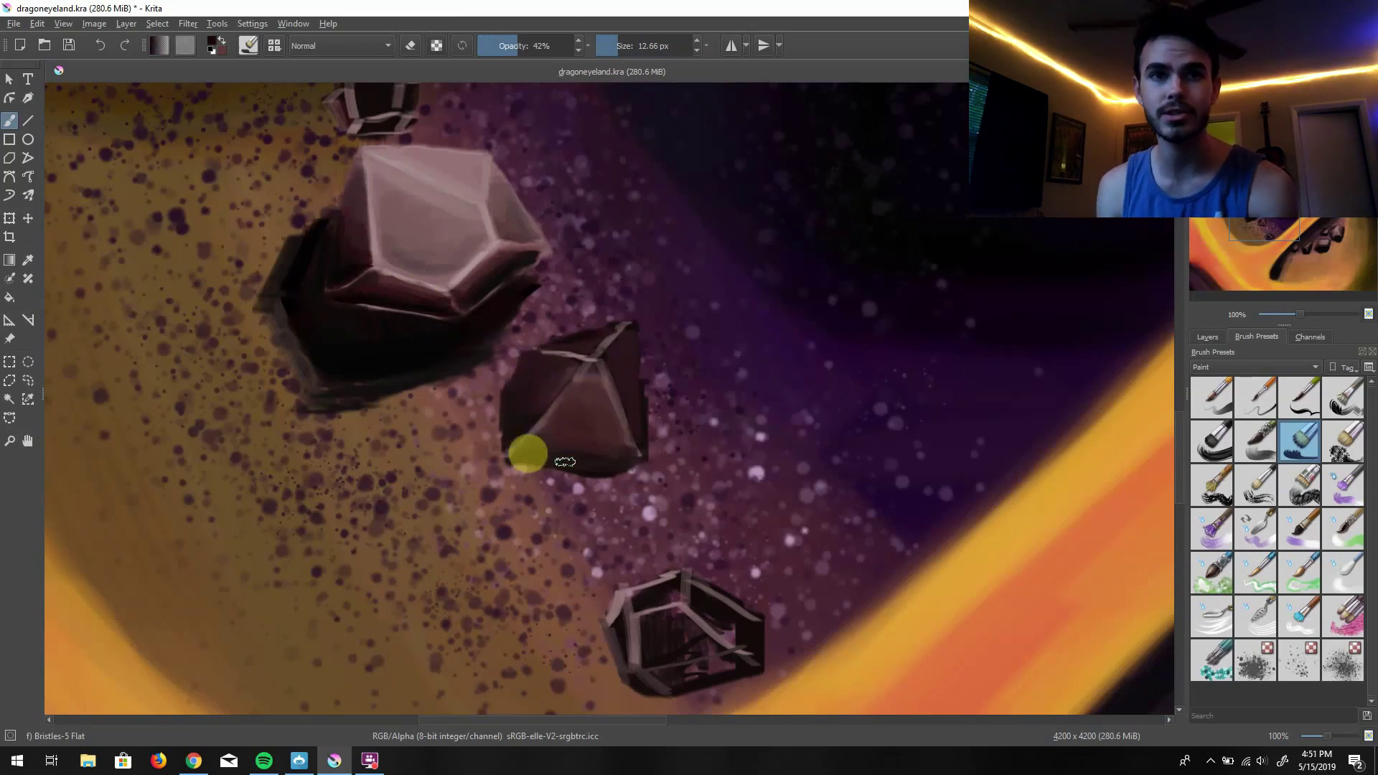
Paint a dark shadow left of and beneath that stone at 12.66 px, and redefine its pale facet ridges with a 6.64 px brush
{"action": "mouse_move", "coordinate": [506, 408]}
{"action": "left_mouse_down"}
{"action": "mouse_move", "coordinate": [603, 473]}
{"action": "mouse_move", "coordinate": [534, 373]}
{"action": "mouse_move", "coordinate": [511, 454]}
{"action": "mouse_move", "coordinate": [517, 465]}
{"action": "mouse_move", "coordinate": [594, 395]}
{"action": "mouse_move", "coordinate": [611, 359]}
{"action": "left_mouse_up"}
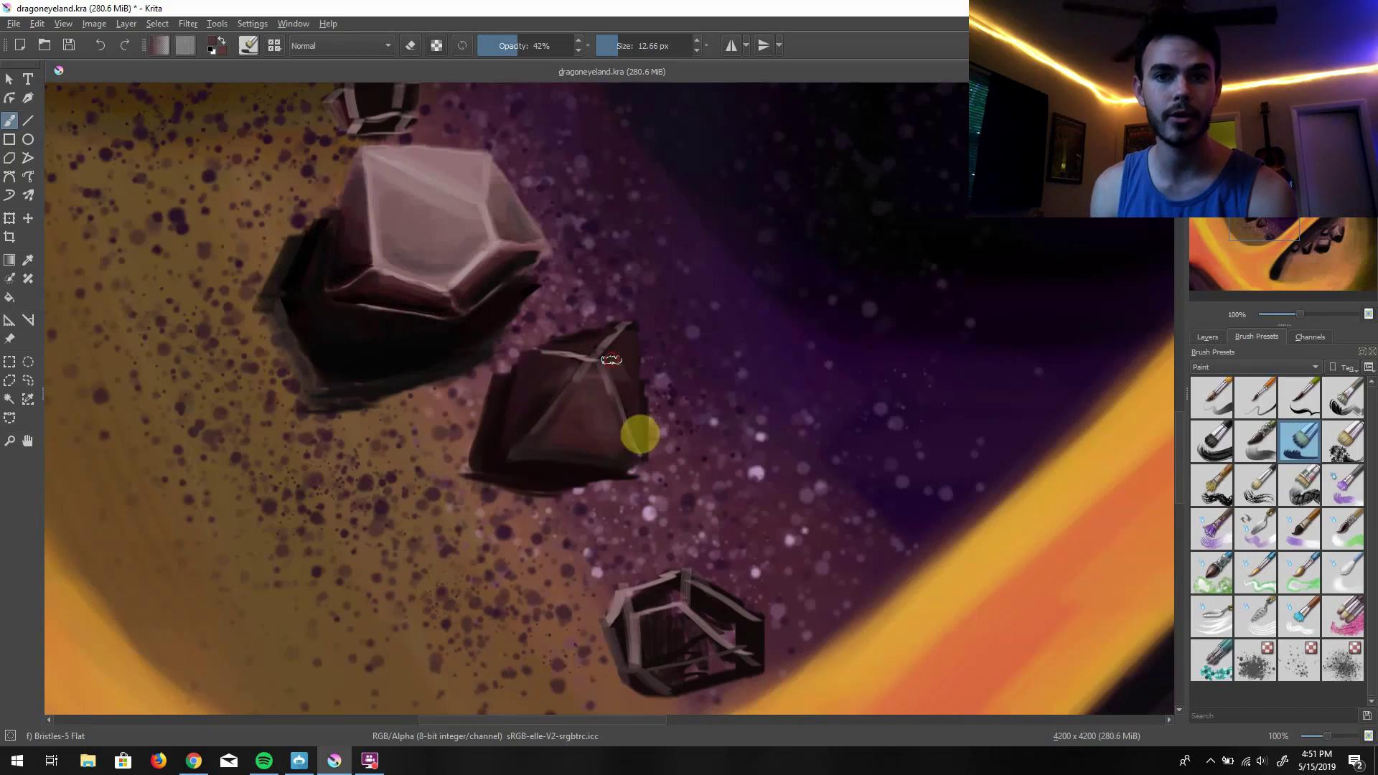
{"action": "left_click_drag", "start_coordinate": [531, 428], "coordinate": [628, 317]}
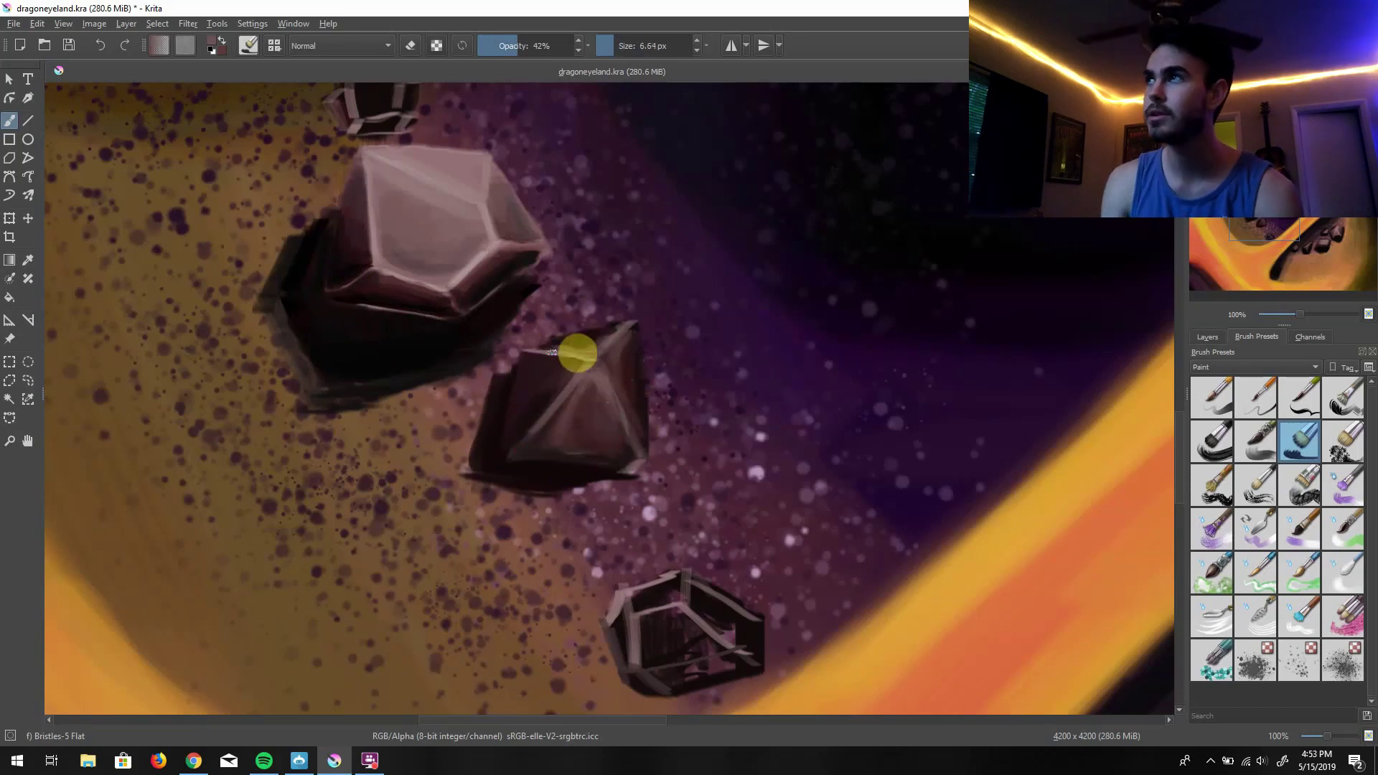
{"action": "mouse_move", "coordinate": [551, 353]}
{"action": "left_mouse_down"}
{"action": "mouse_move", "coordinate": [523, 394]}
{"action": "mouse_move", "coordinate": [547, 443]}
{"action": "mouse_move", "coordinate": [534, 445]}
{"action": "left_mouse_up"}
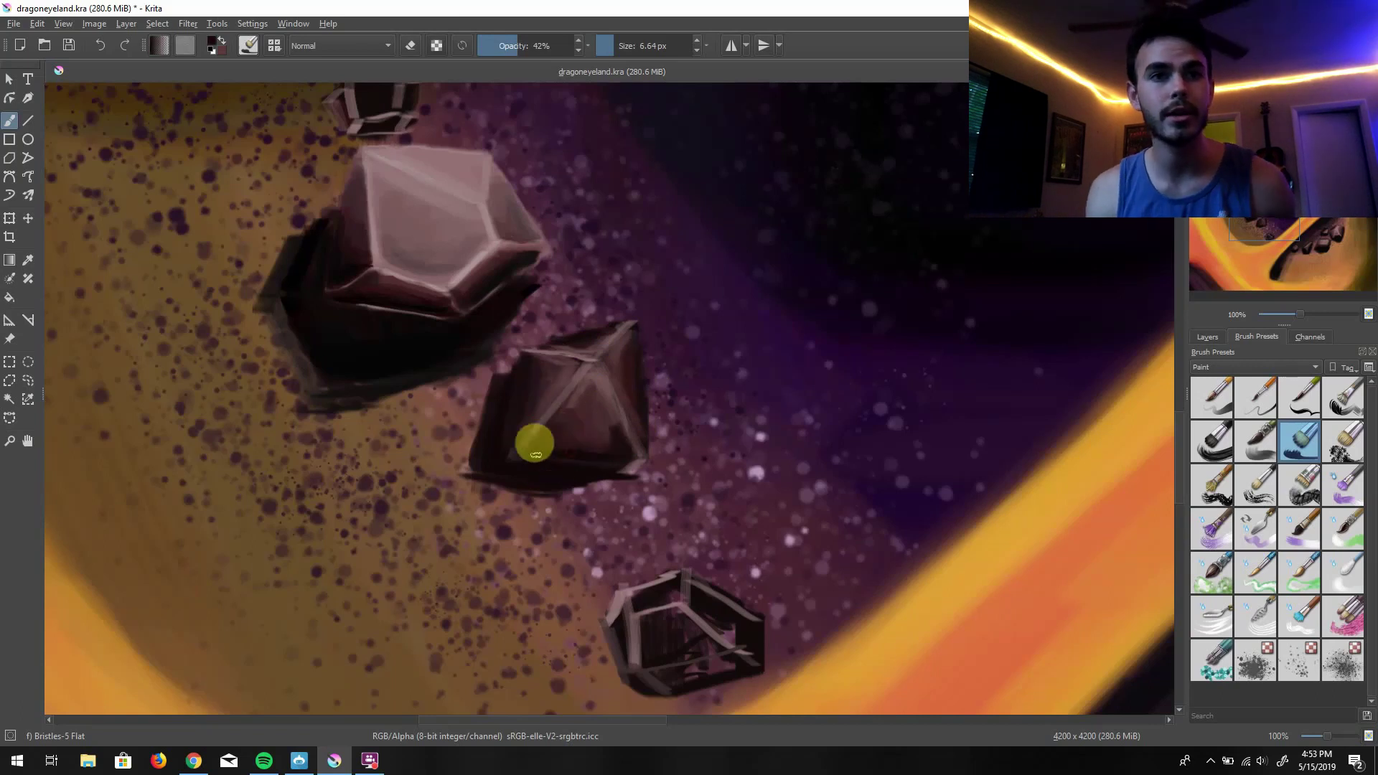
Paint over the small dark block beside the upper end of the purple iris, using a 29.29 px brush and the surrounding colours
{"action": "key", "text": "minus"}
{"action": "key", "text": "minus"}
{"action": "key", "text": "minus"}
{"action": "key", "text": "minus"}
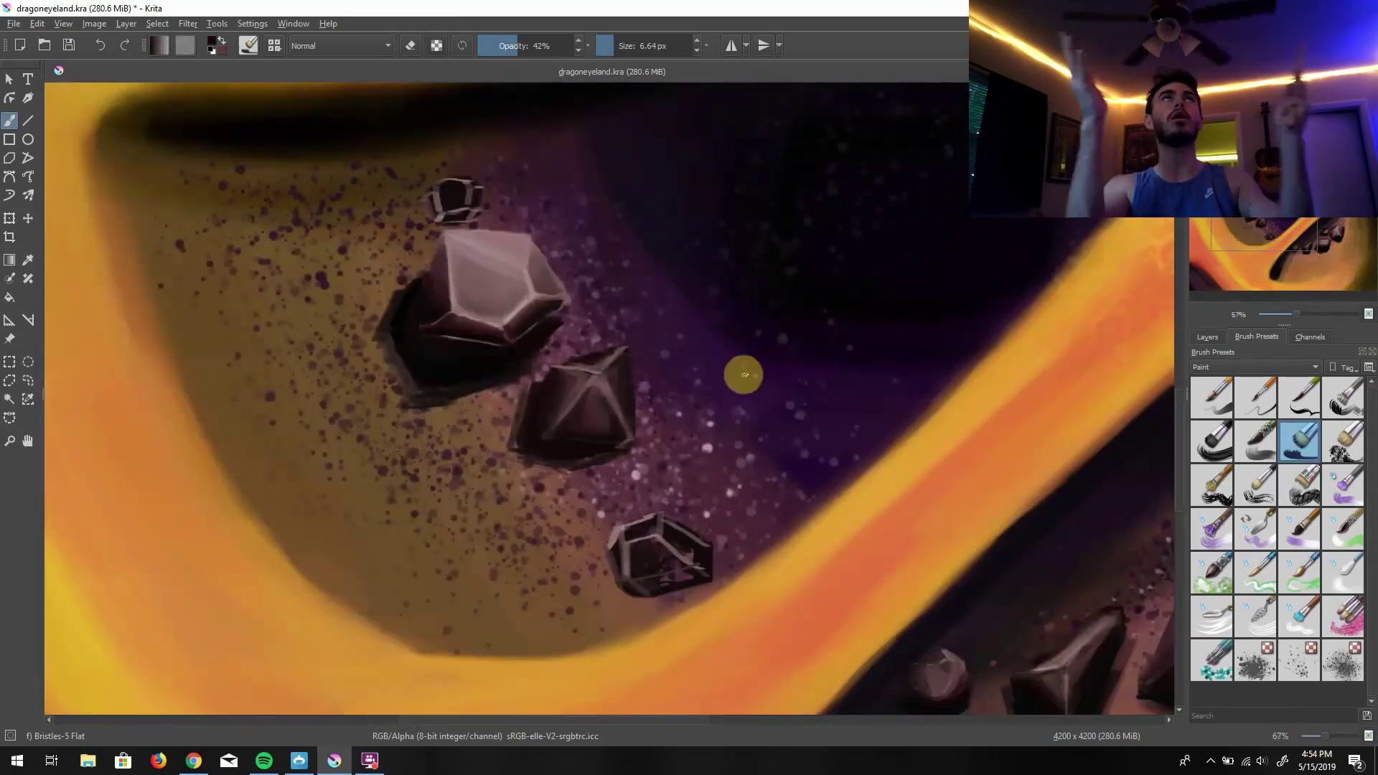
{"action": "key", "text": "minus"}
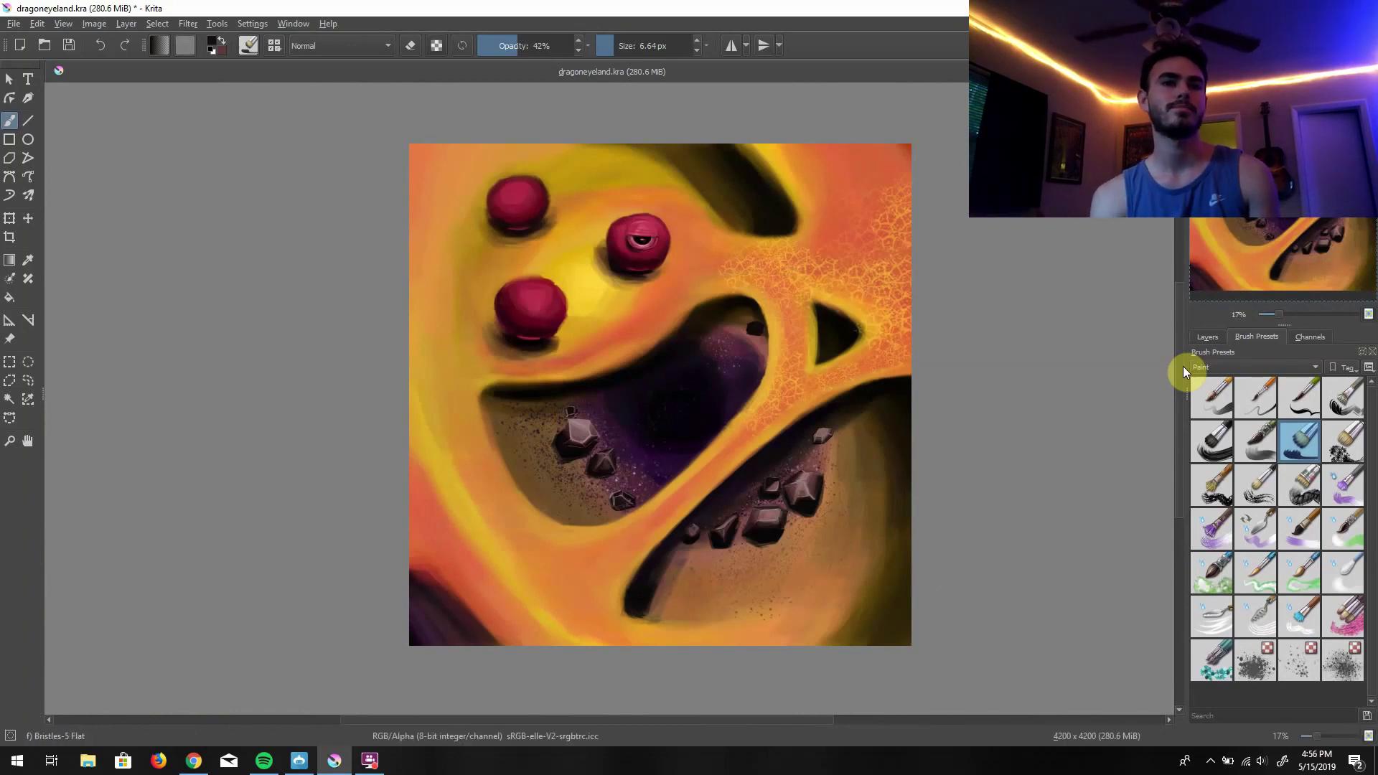
{"action": "key", "text": "plus"}
{"action": "key", "text": "plus"}
{"action": "key", "text": "bracketright"}
{"action": "key", "text": "bracketright"}
{"action": "key", "text": "bracketright"}
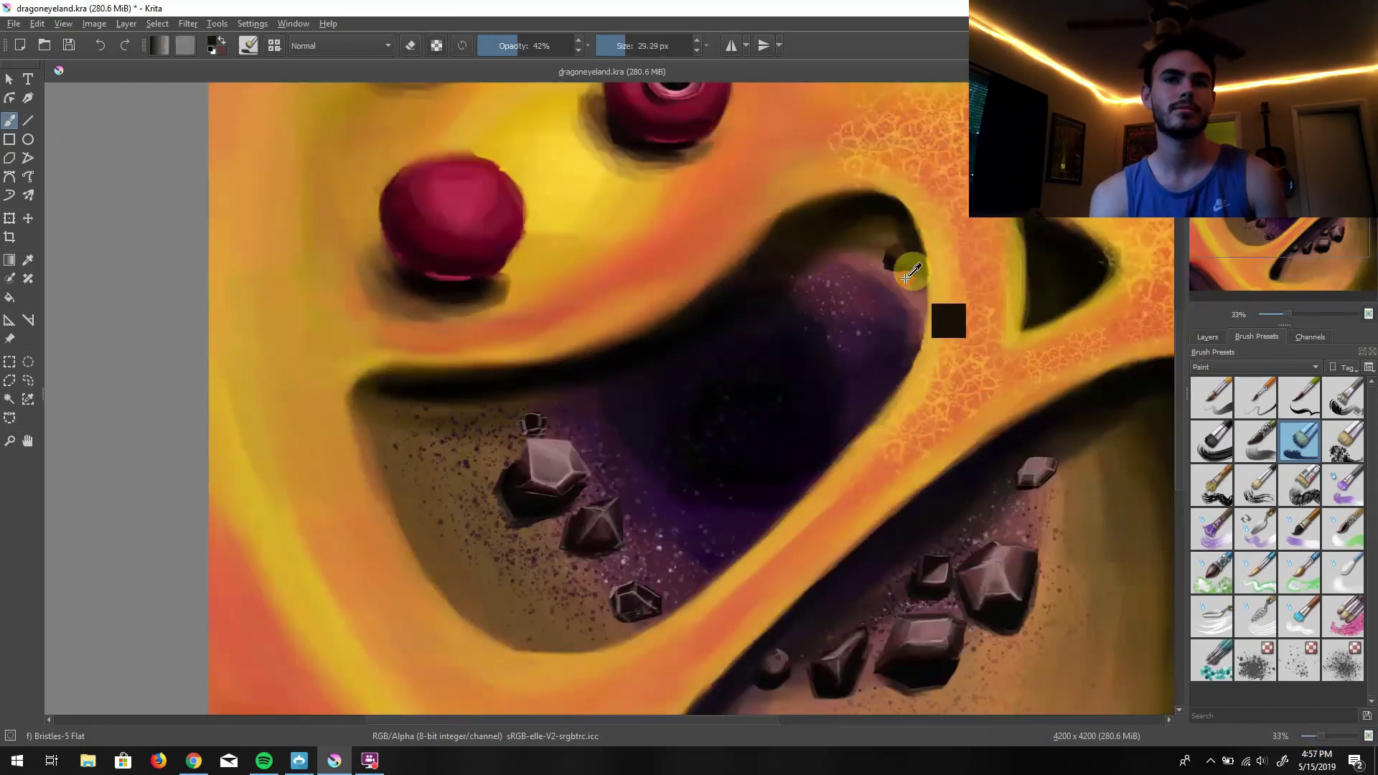
{"action": "mouse_move", "coordinate": [905, 348]}
{"action": "left_mouse_down"}
{"action": "mouse_move", "coordinate": [889, 234]}
{"action": "mouse_move", "coordinate": [911, 320]}
{"action": "mouse_move", "coordinate": [891, 267]}
{"action": "left_mouse_up"}
{"action": "left_click_drag", "start_coordinate": [984, 248], "coordinate": [910, 255]}
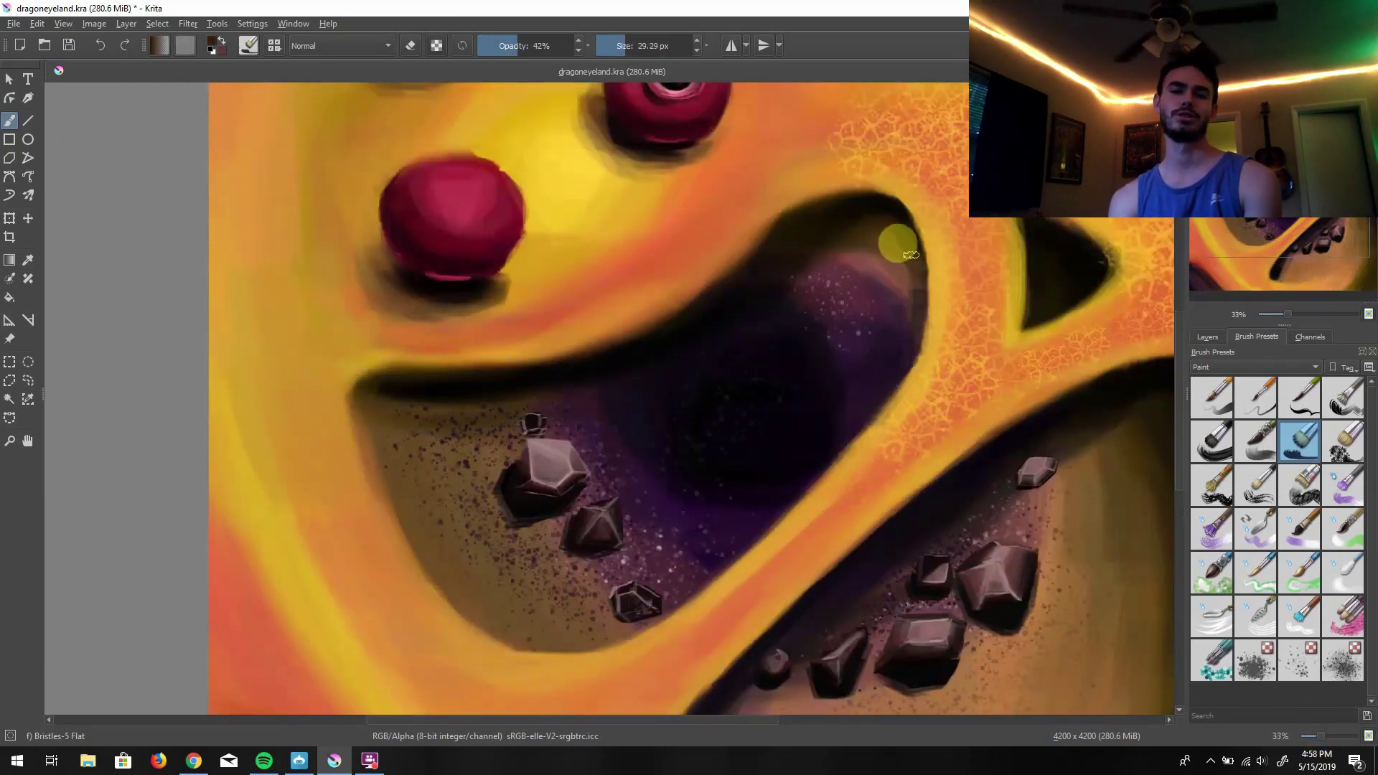
Fill the facets of the lowest outlined stone in the upper speckled area with mauve and dark red-brown, using a 15.27 px brush
{"action": "mouse_move", "coordinate": [1322, 733]}
{"action": "left_mouse_down"}
{"action": "mouse_move", "coordinate": [1300, 735]}
{"action": "mouse_move", "coordinate": [1325, 735]}
{"action": "left_mouse_up"}
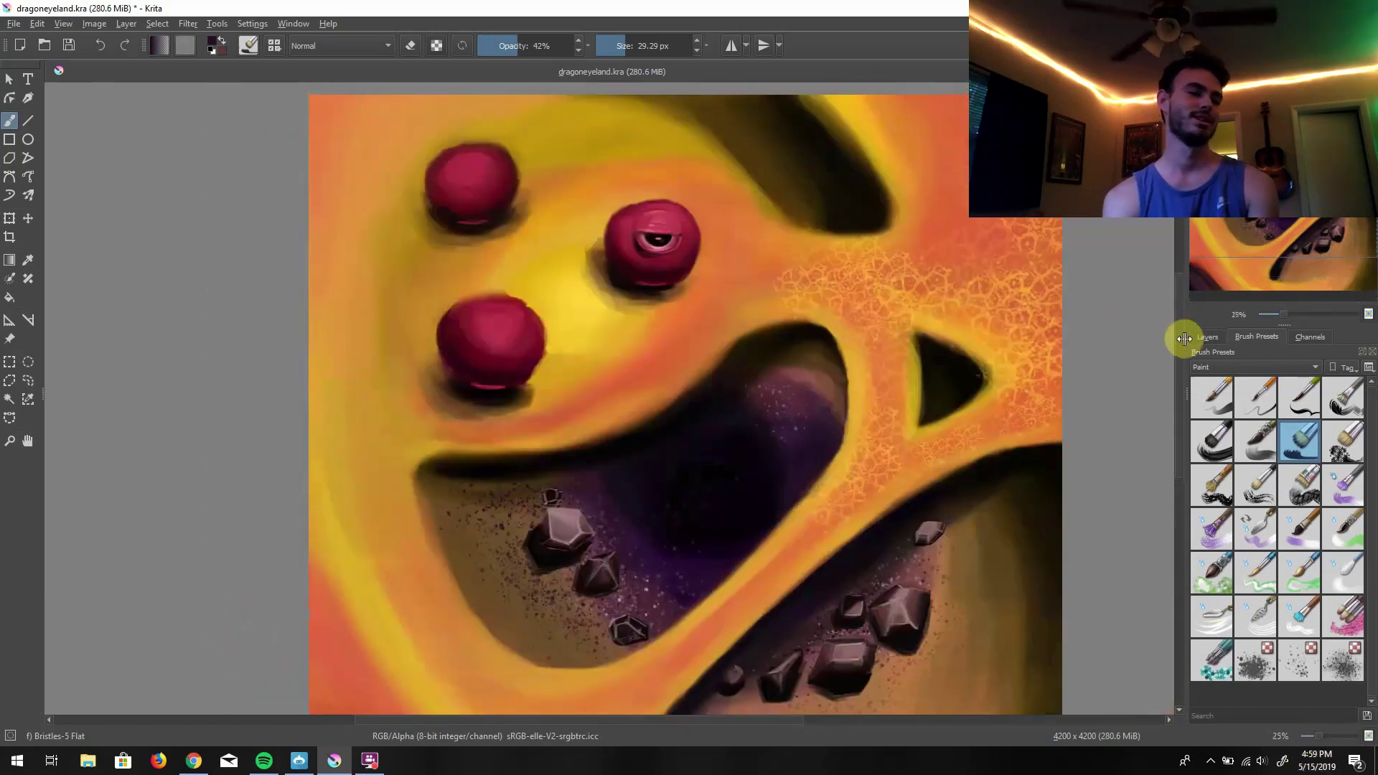
{"action": "mouse_move", "coordinate": [671, 592]}
{"action": "left_mouse_down"}
{"action": "mouse_move", "coordinate": [576, 502]}
{"action": "mouse_move", "coordinate": [597, 449]}
{"action": "left_mouse_up"}
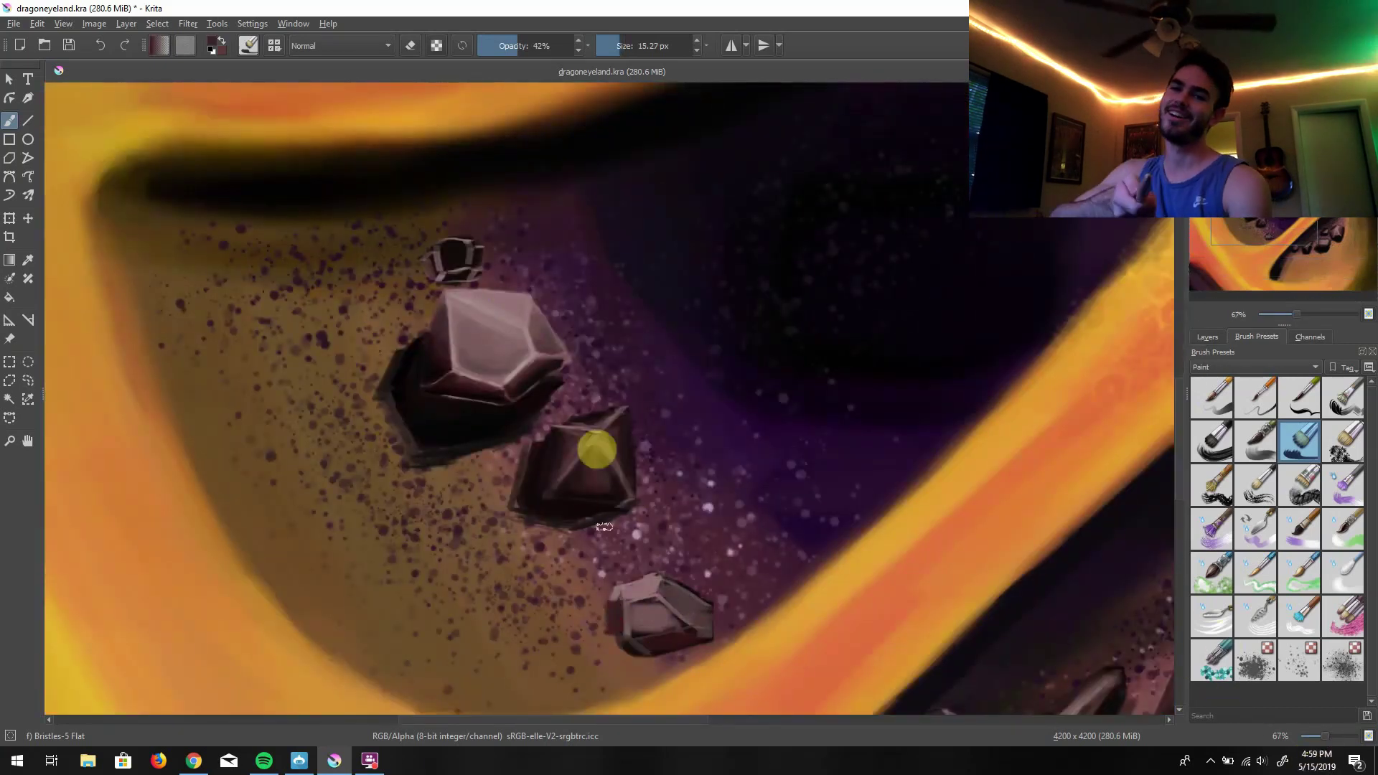
{"action": "mouse_move", "coordinate": [635, 651]}
{"action": "left_mouse_down"}
{"action": "mouse_move", "coordinate": [683, 615]}
{"action": "mouse_move", "coordinate": [644, 603]}
{"action": "mouse_move", "coordinate": [653, 617]}
{"action": "mouse_move", "coordinate": [622, 587]}
{"action": "mouse_move", "coordinate": [685, 616]}
{"action": "mouse_move", "coordinate": [633, 638]}
{"action": "mouse_move", "coordinate": [704, 639]}
{"action": "left_mouse_up"}
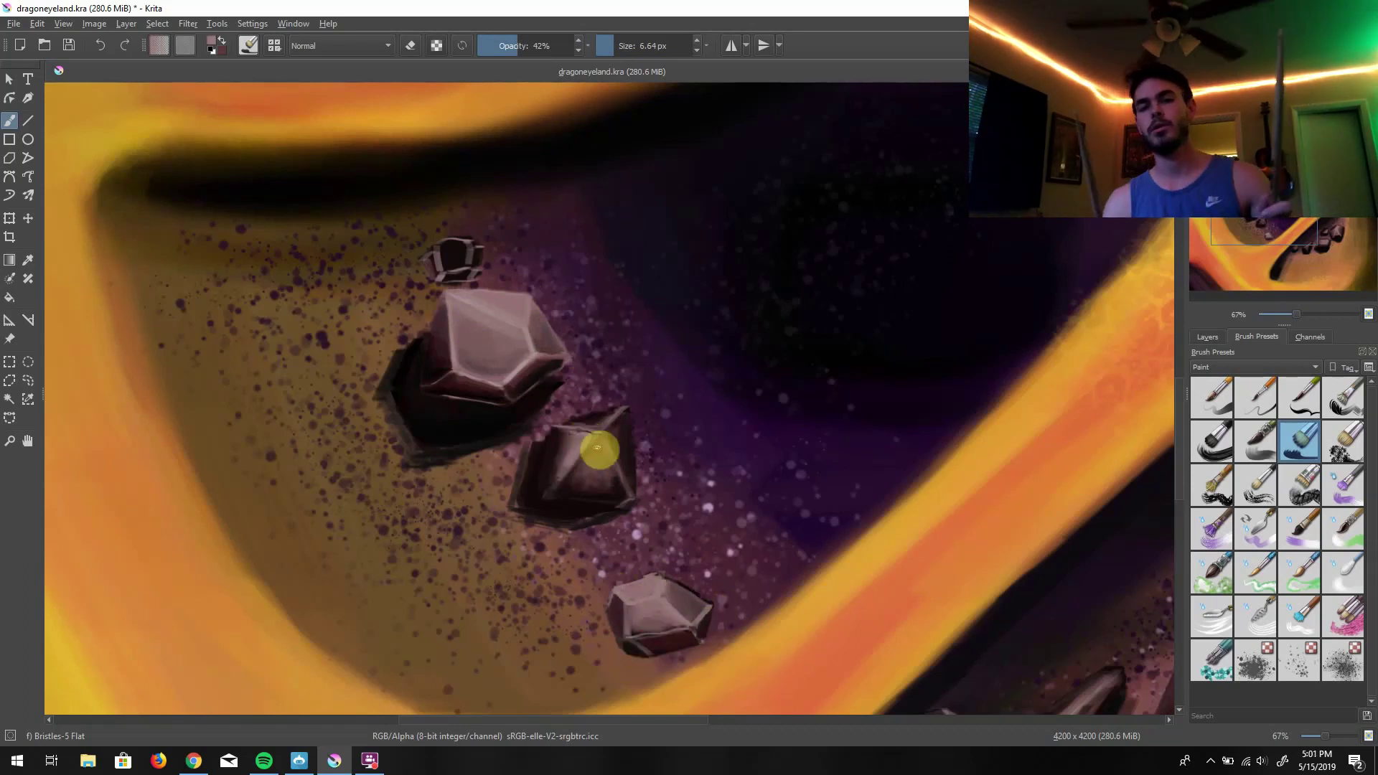
Reshade the dark middle stone's facets and ridges down to 4.52 px, and paint a dark shadow beneath the lowest stone at 31% opacity and 8.36 px
{"action": "key", "text": "bracketright"}
{"action": "key", "text": "bracketright"}
{"action": "key", "text": "bracketright"}
{"action": "left_click_drag", "start_coordinate": [578, 477], "coordinate": [575, 477]}
{"action": "key", "text": "bracketleft"}
{"action": "key", "text": "bracketleft"}
{"action": "key", "text": "bracketleft"}
{"action": "key", "text": "bracketleft"}
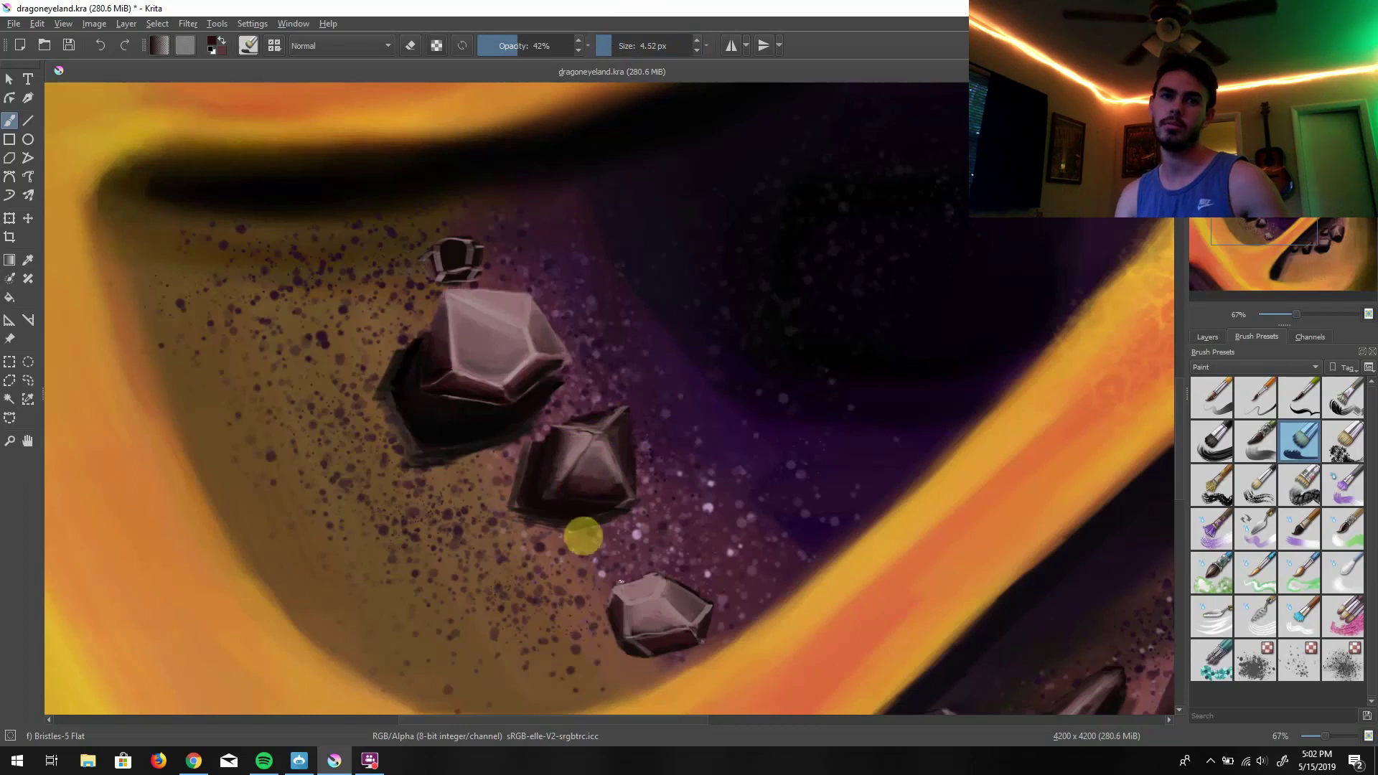
{"action": "left_click_drag", "start_coordinate": [694, 592], "coordinate": [610, 556]}
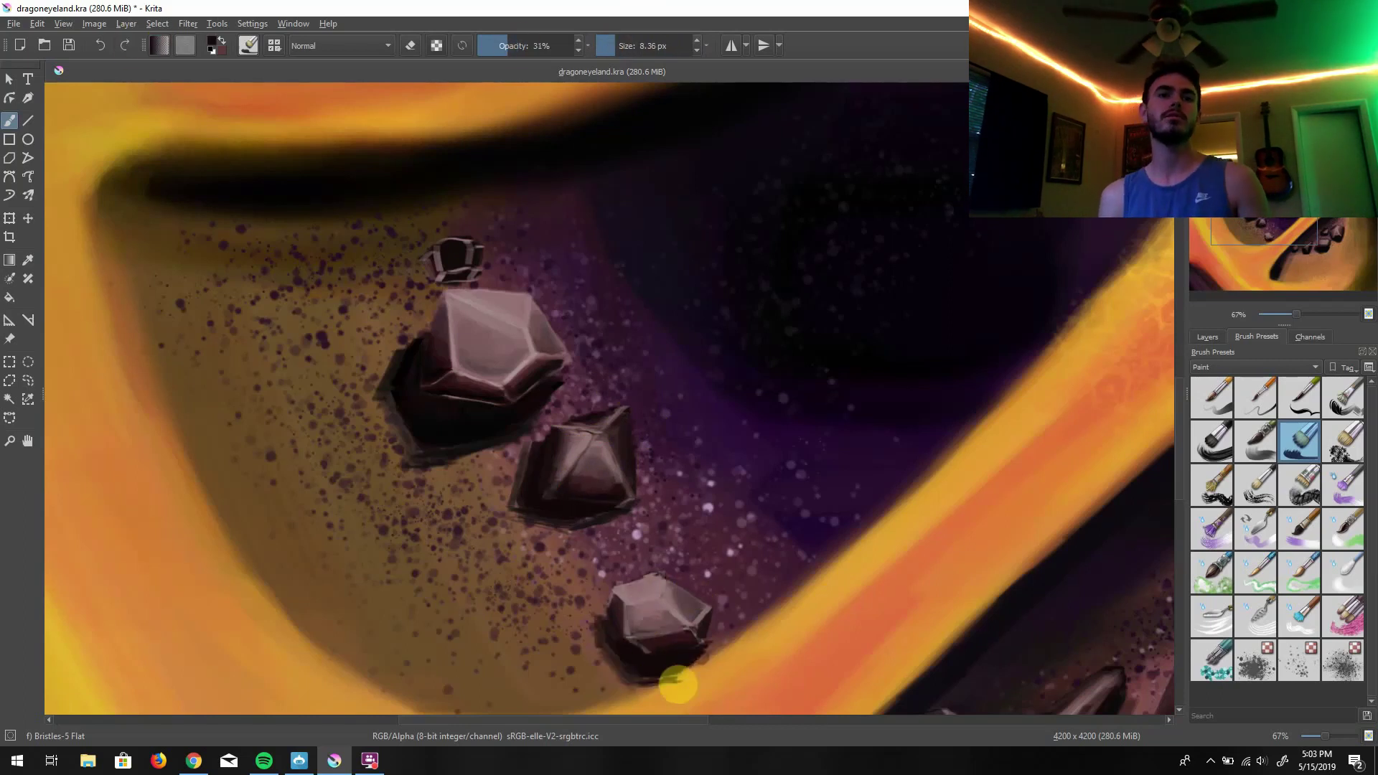
Fill the small stone above the large mauve stone with a pale mauve front facet and dark red-brown sides at 8.36 px
{"action": "key", "text": "2"}
{"action": "key", "text": "1"}
{"action": "key", "text": "bracketleft"}
{"action": "key", "text": "bracketleft"}
{"action": "key", "text": "bracketleft"}
{"action": "left_click", "coordinate": [370, 482], "text": "ctrl"}
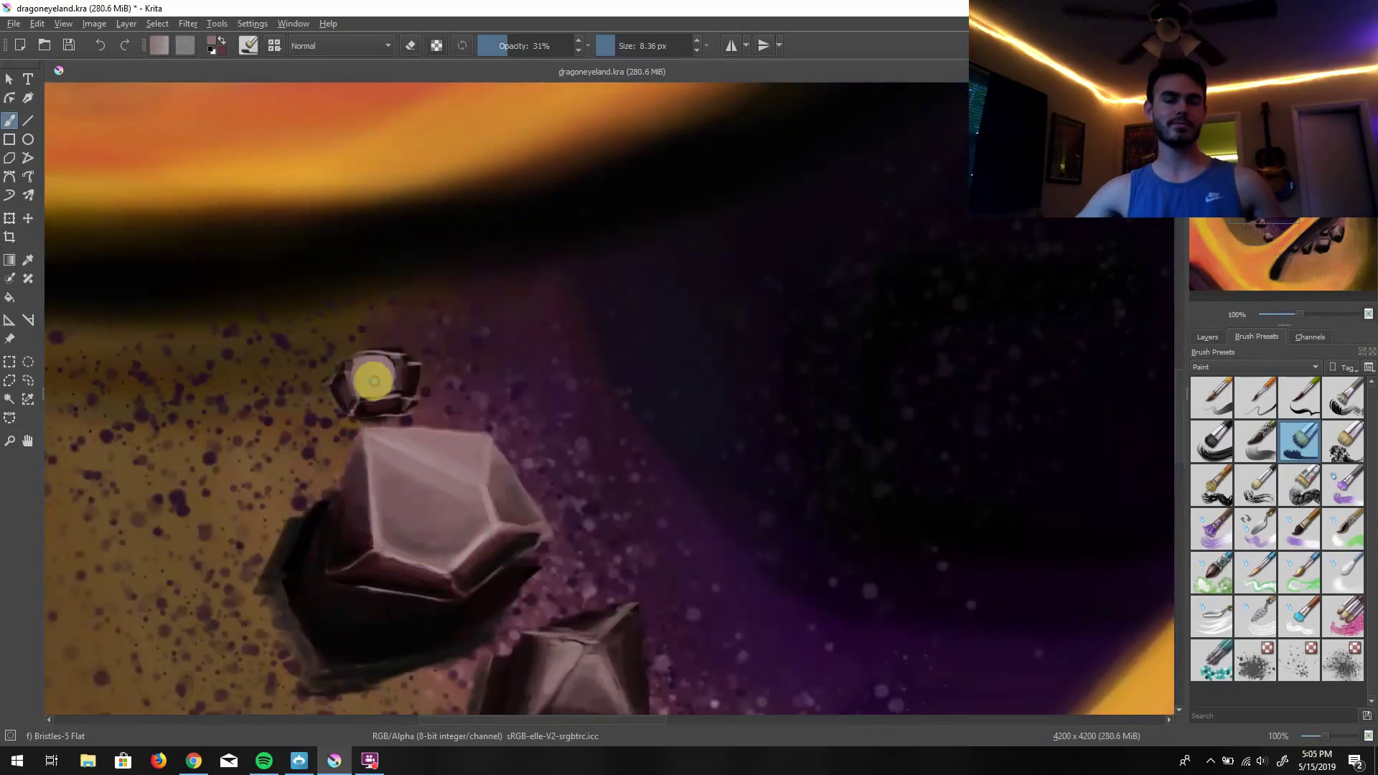
{"action": "left_click", "coordinate": [343, 384]}
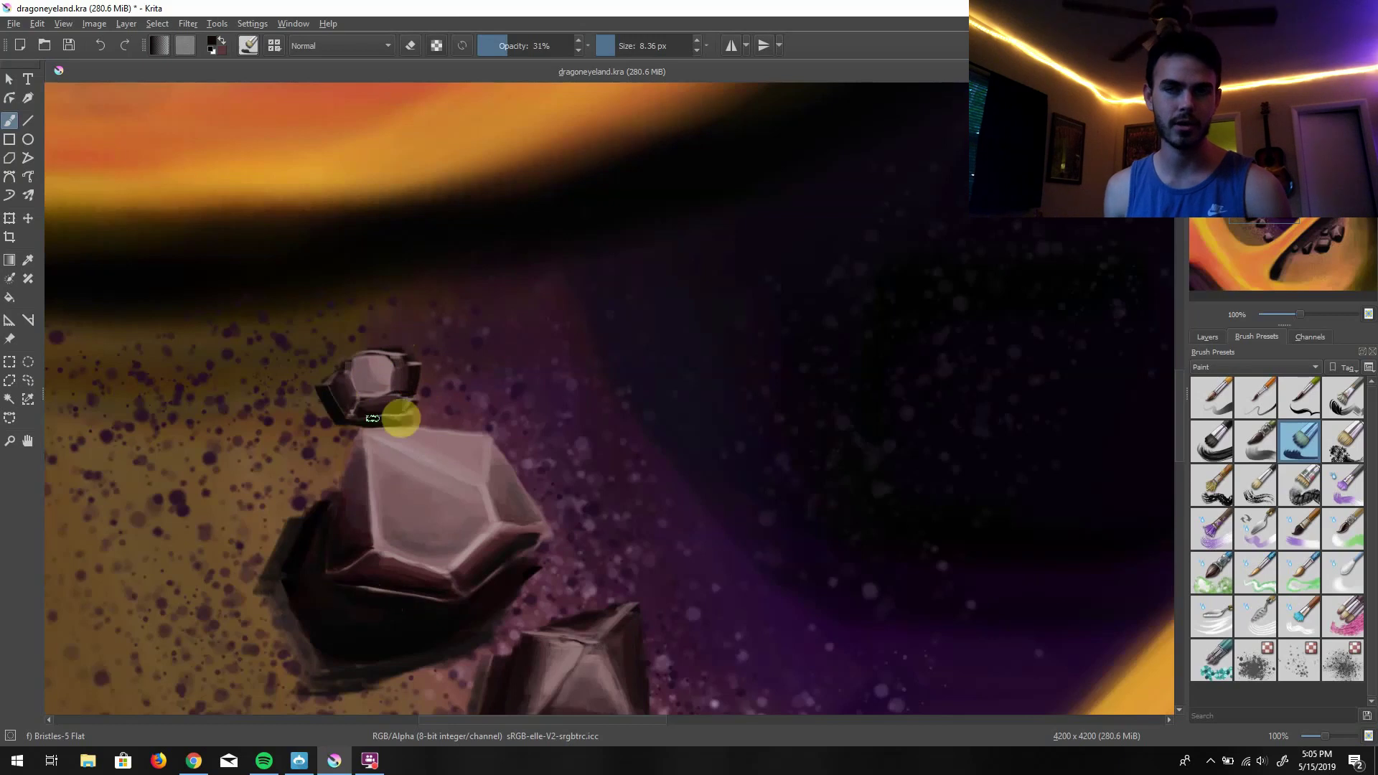
Paint a dark shadow around the lower side of that small stone and clean up its outline with the 8.36 px brush
{"action": "left_click_drag", "start_coordinate": [371, 385], "coordinate": [358, 421]}
{"action": "scroll", "coordinate": [336, 346], "scroll_direction": "up", "scroll_amount": 1}
{"action": "left_click", "coordinate": [336, 346], "text": "ctrl"}
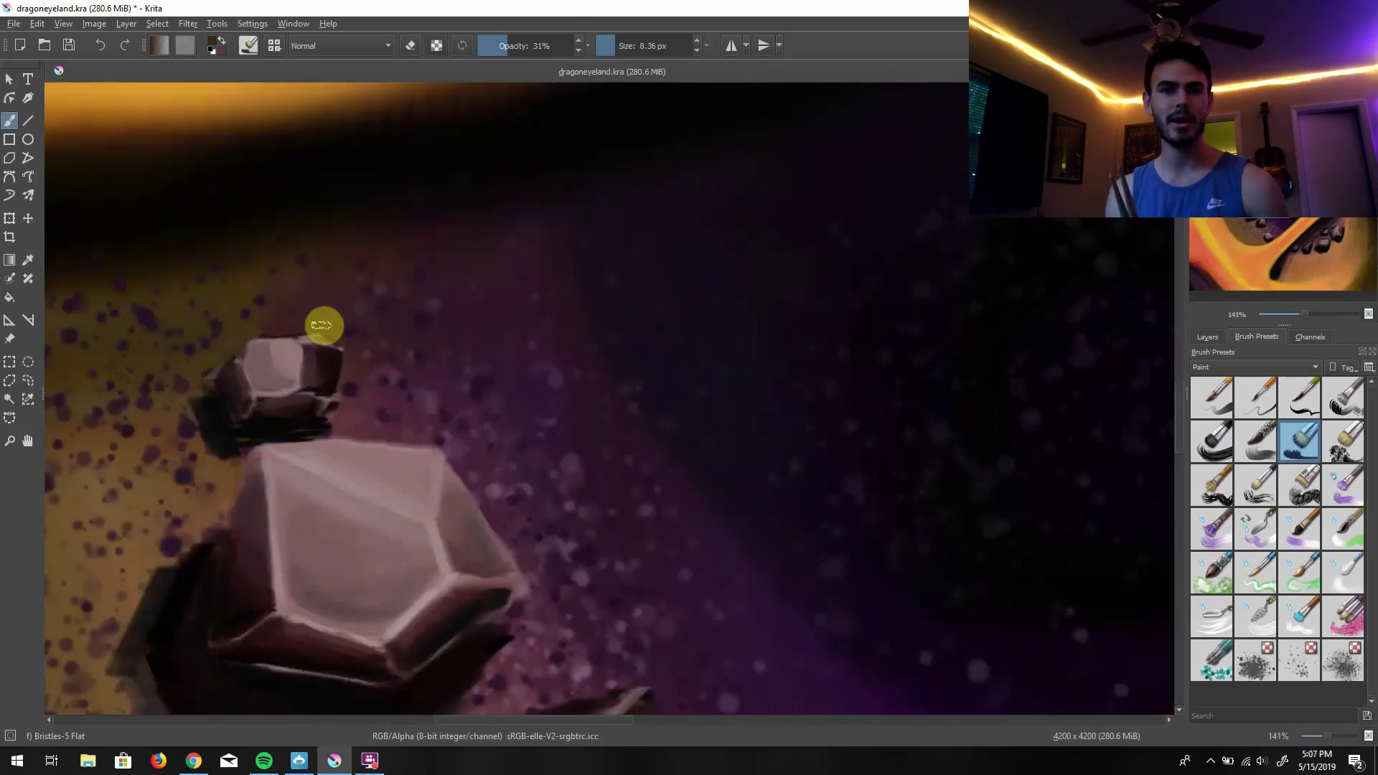
Paint a dark shadow beside and beneath the small isolated stone in the other speckled area with the 8.36 px brush
{"action": "scroll", "coordinate": [323, 391], "scroll_direction": "down", "scroll_amount": 5}
{"action": "scroll", "coordinate": [674, 490], "scroll_direction": "up", "scroll_amount": 2}
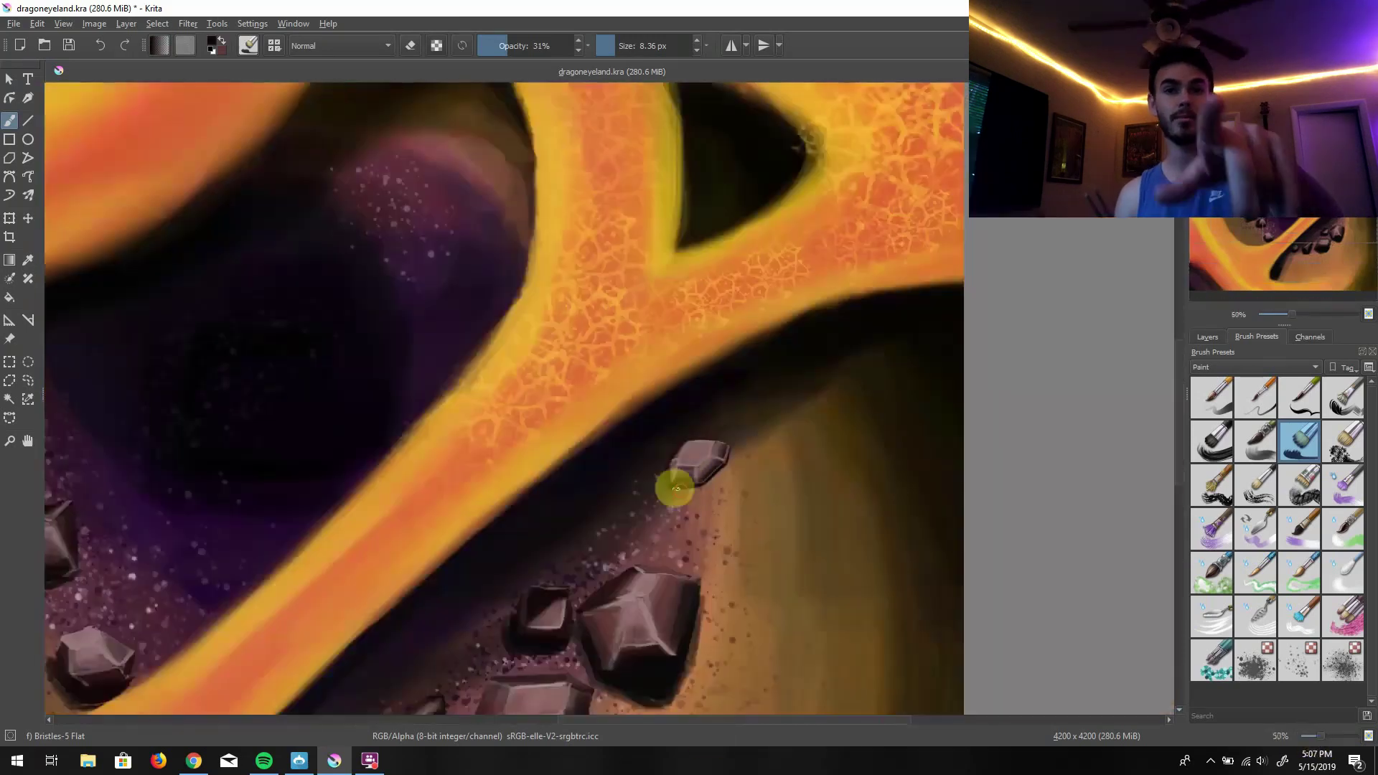
{"action": "scroll", "coordinate": [1034, 680], "scroll_direction": "down", "scroll_amount": 3}
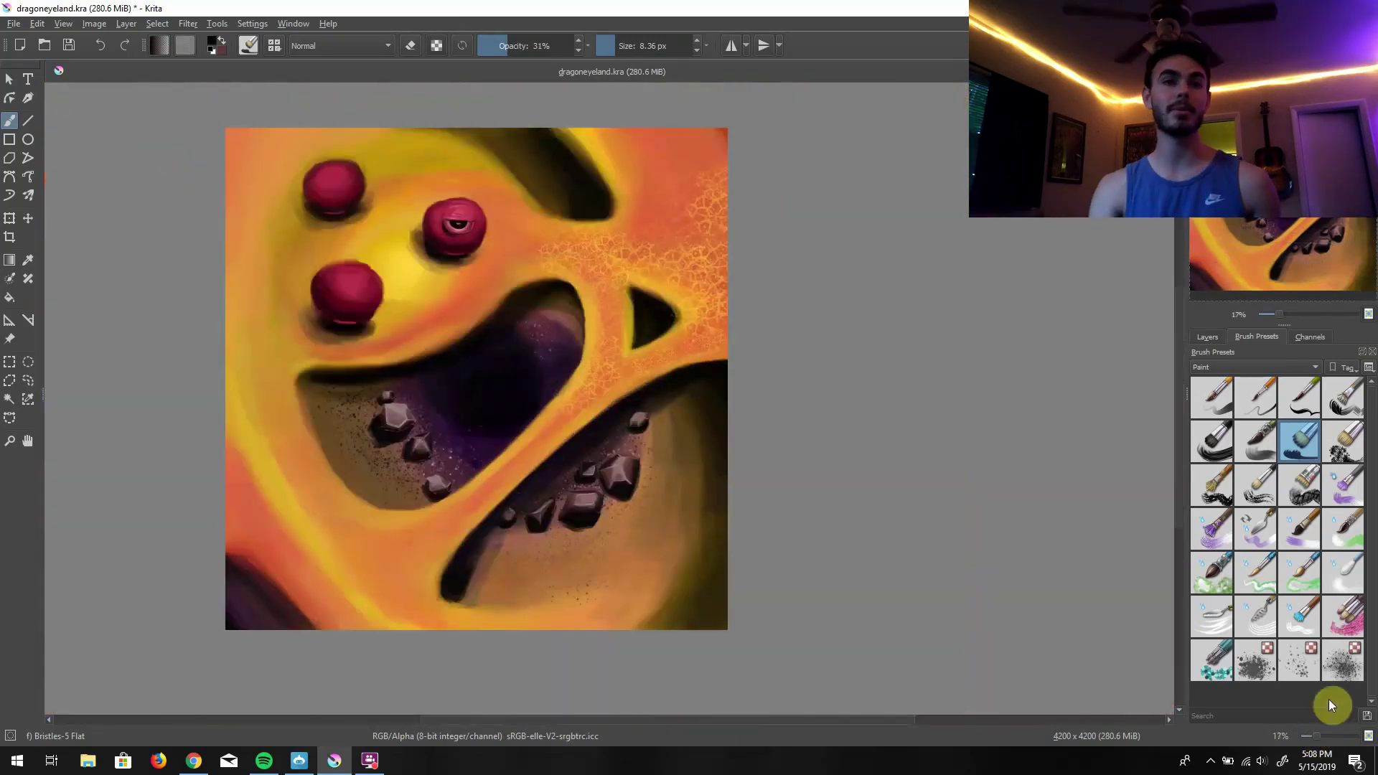
Paint pink discs on the two crimson balls without eyes, using a 36.20 px brush, and lighten the lower ball's disc at 11.47 px
{"action": "left_click", "coordinate": [543, 548], "text": "ctrl"}
{"action": "left_click", "coordinate": [463, 230], "text": "ctrl"}
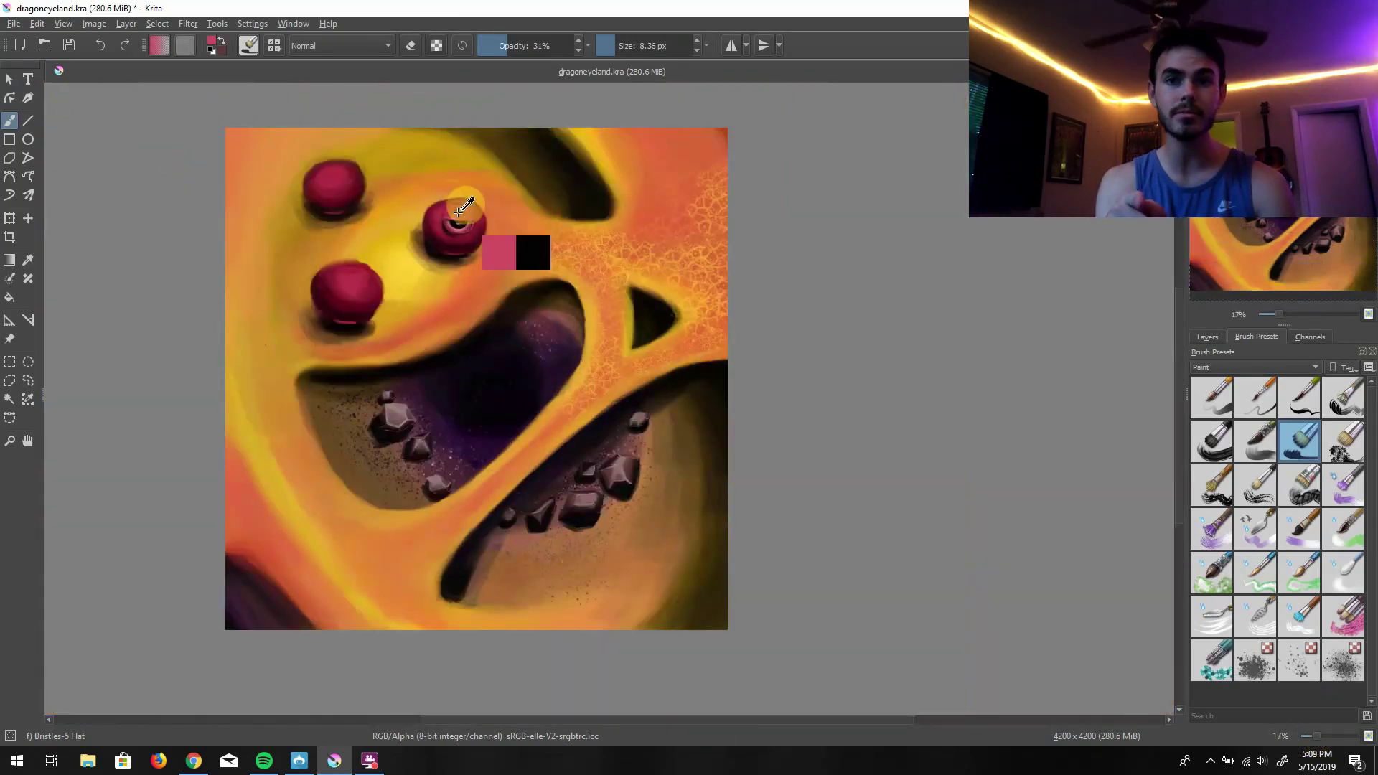
{"action": "left_click", "coordinate": [357, 296], "text": "shift"}
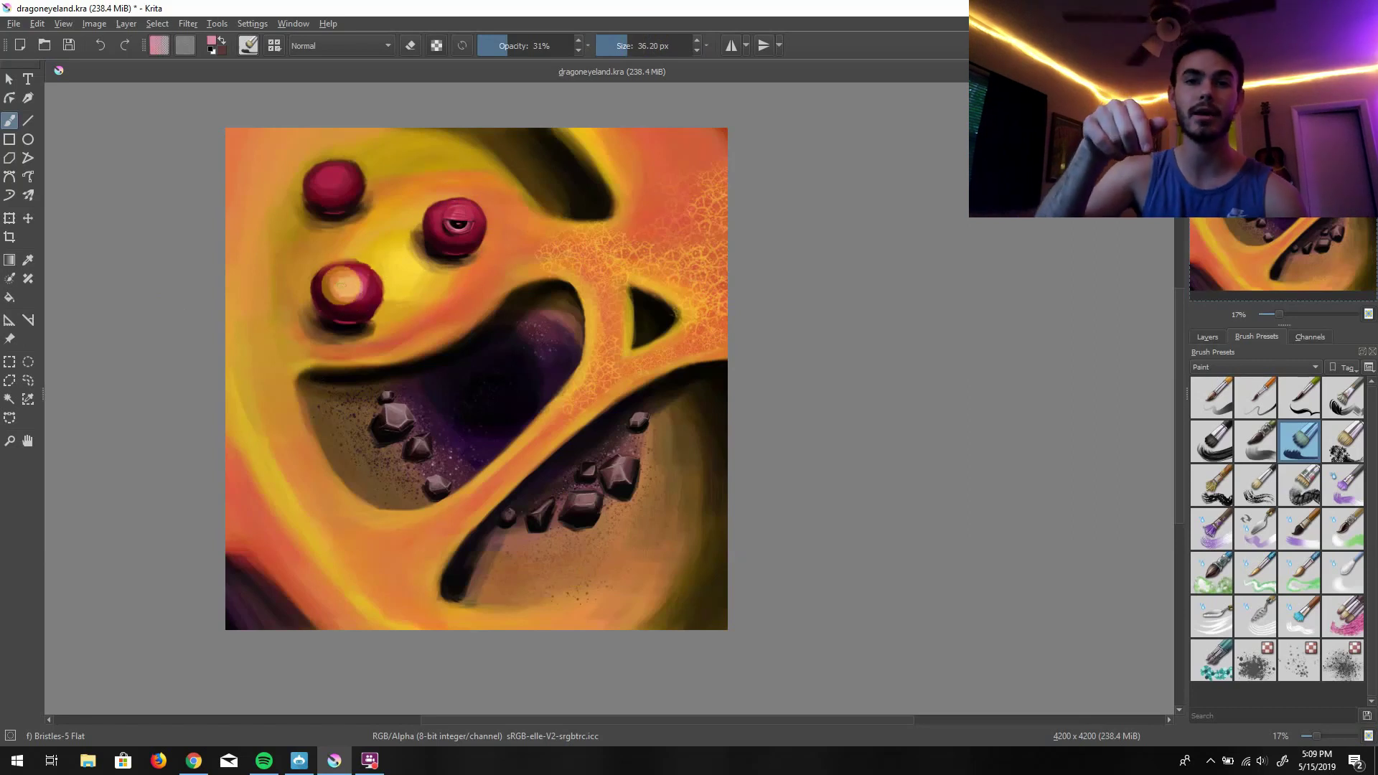
{"action": "left_click", "coordinate": [463, 206], "text": "ctrl"}
{"action": "left_click_drag", "start_coordinate": [332, 170], "coordinate": [338, 177]}
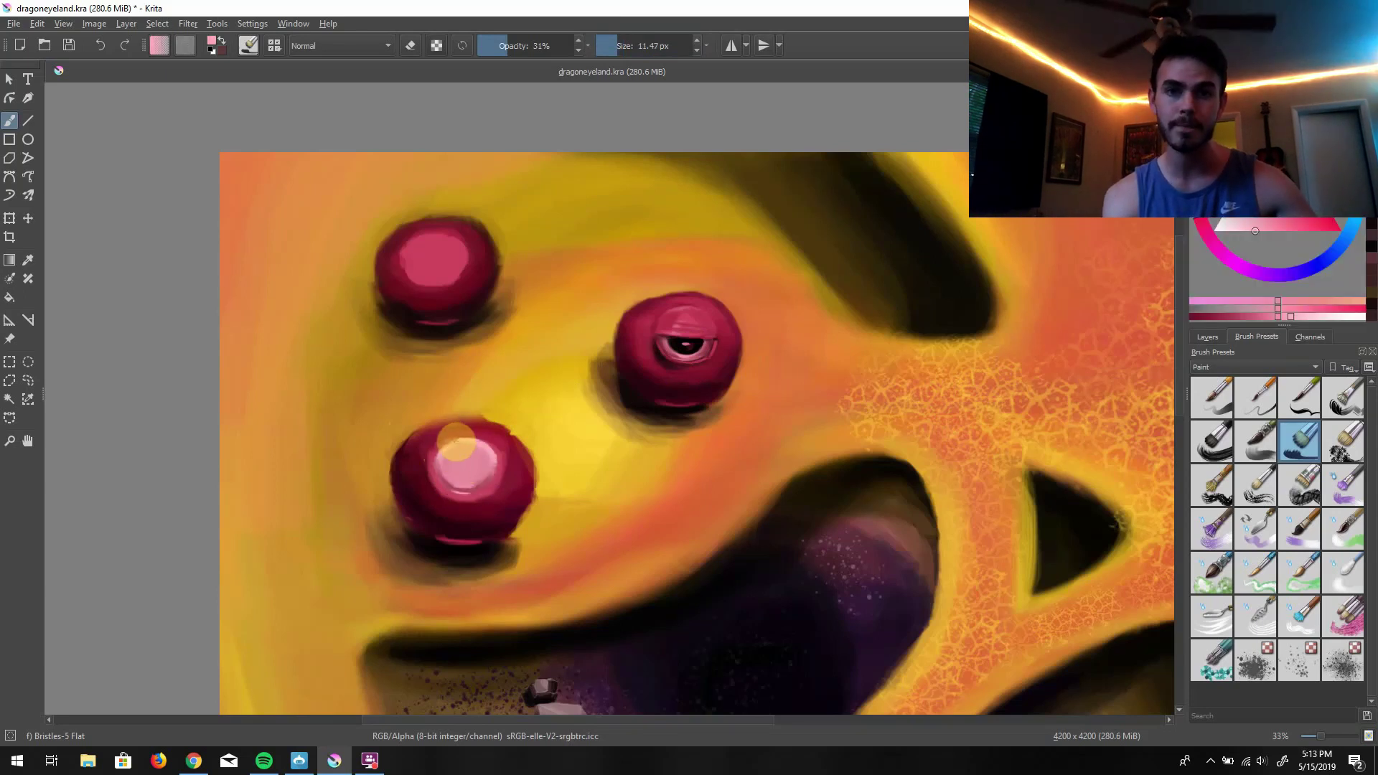
Paint a black pupil in the lower ball's pale disc at 18.22 px, and cover its upper half with a pink eyelid at 29.29 px
{"action": "left_click", "coordinate": [473, 460], "text": "ctrl"}
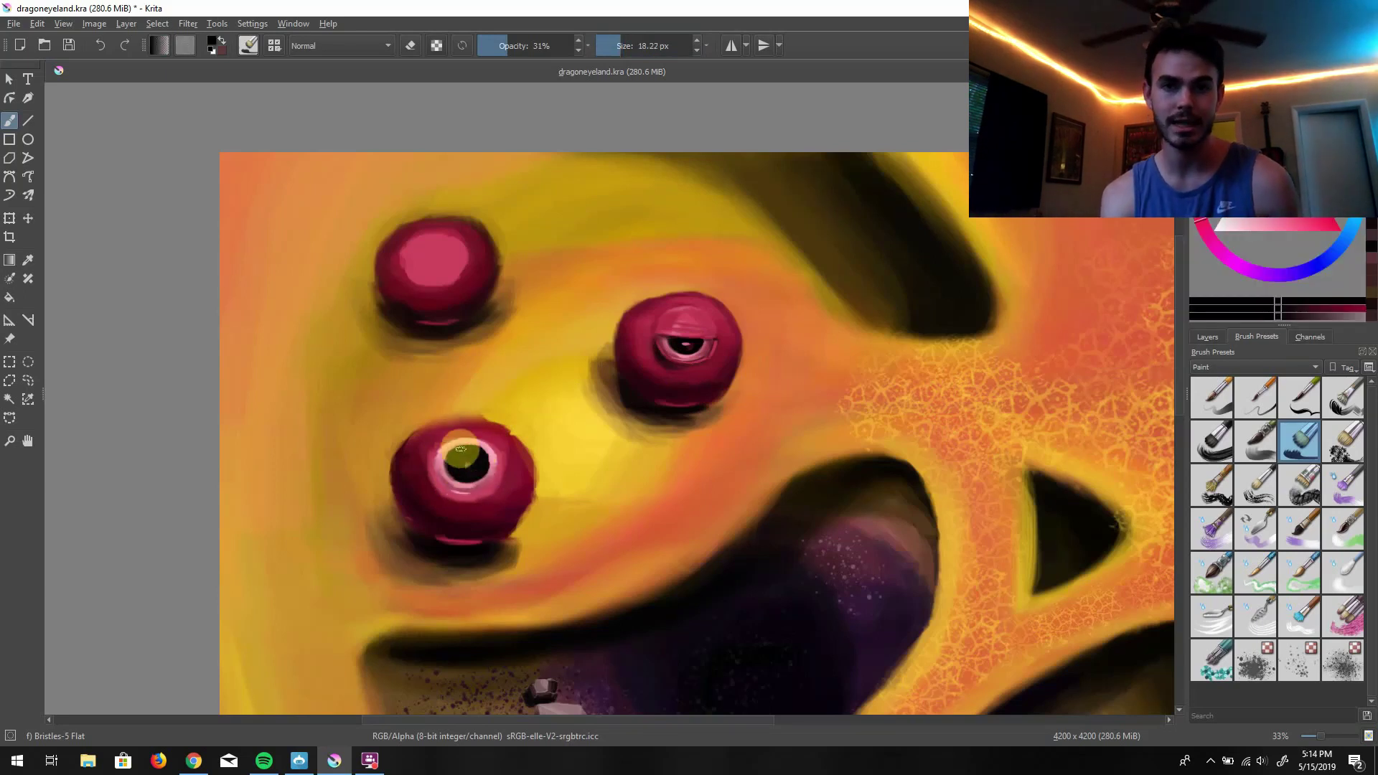
{"action": "left_click", "coordinate": [653, 382], "text": "ctrl"}
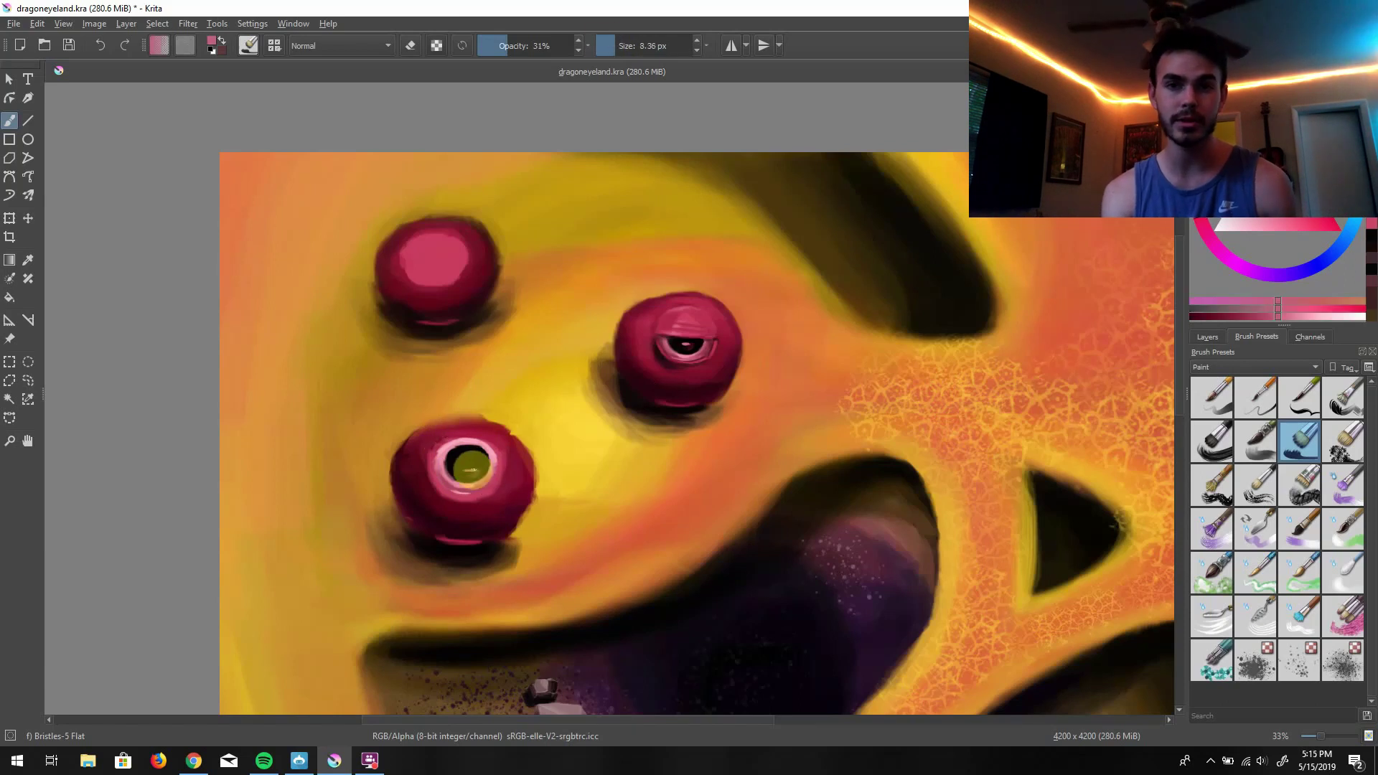
{"action": "left_click", "coordinate": [468, 435], "text": "ctrl"}
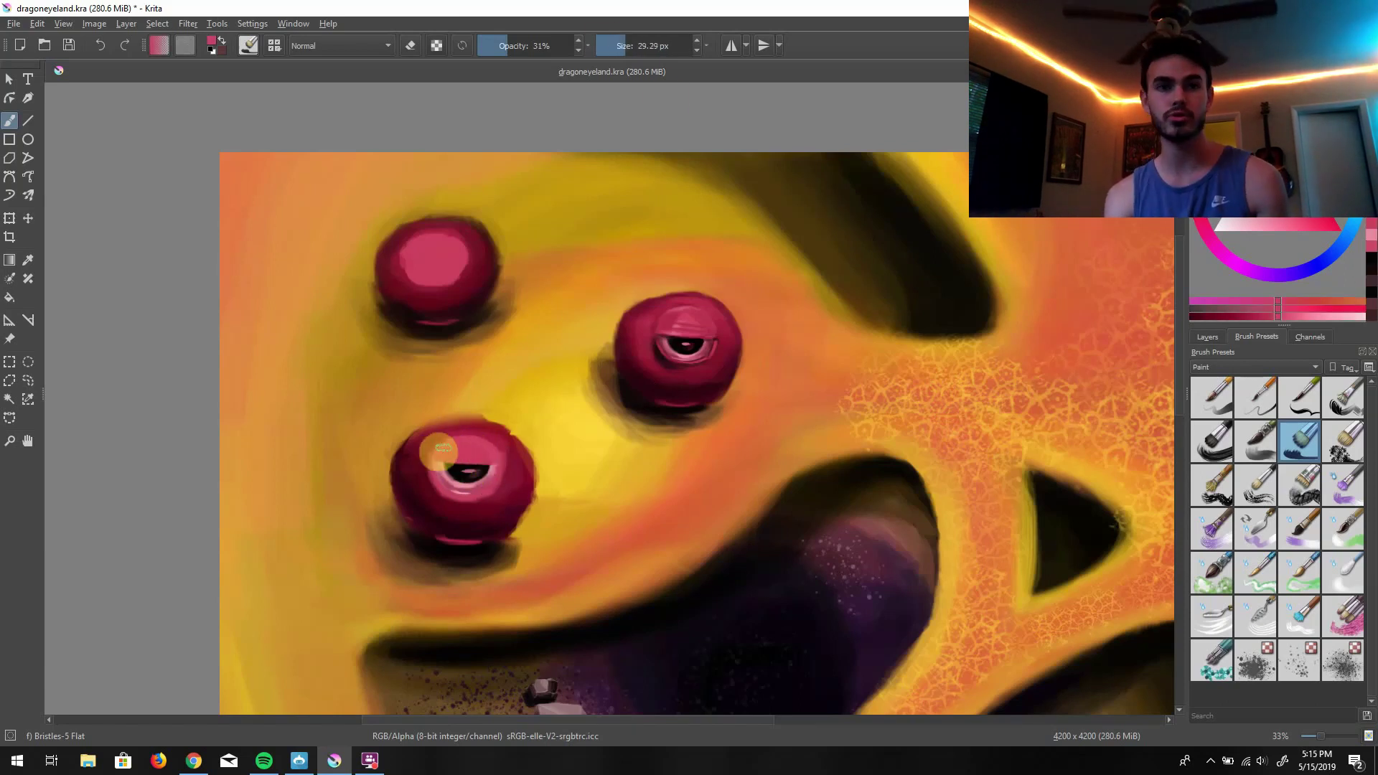
Rework the pale pink rim under the lower ball's eye and draw a dark line along the eyelid edge, using 13.92 and 7.47 px brushes
{"action": "left_click", "coordinate": [439, 482], "text": "ctrl"}
{"action": "key", "text": "bracketleft"}
{"action": "key", "text": "bracketleft"}
{"action": "key", "text": "bracketleft"}
{"action": "key", "text": "bracketleft"}
{"action": "key", "text": "plus"}
{"action": "key", "text": "plus"}
{"action": "key", "text": "bracketright"}
{"action": "key", "text": "bracketright"}
{"action": "key", "text": "bracketright"}
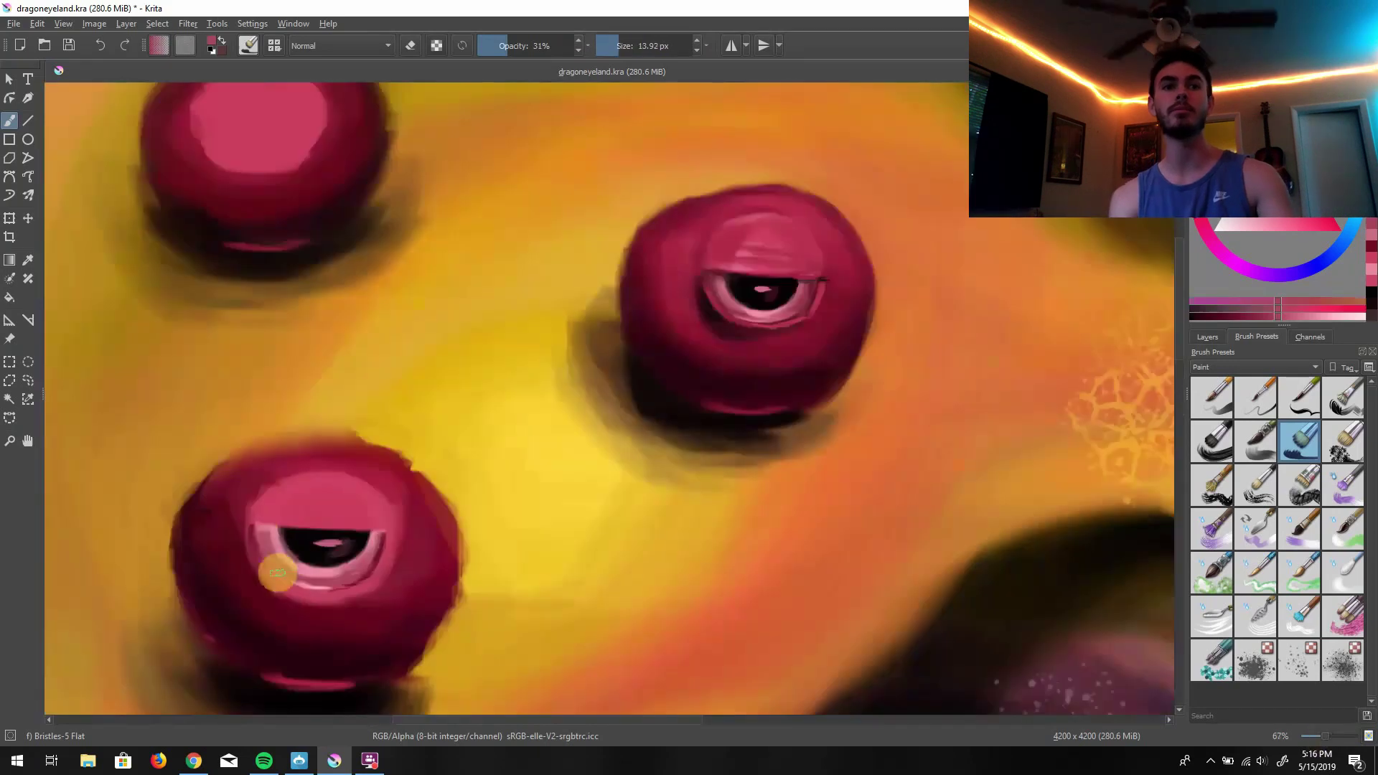
{"action": "left_click", "coordinate": [351, 558], "text": "ctrl"}
{"action": "left_click", "coordinate": [283, 538], "text": "ctrl"}
{"action": "left_click", "coordinate": [354, 468], "text": "ctrl"}
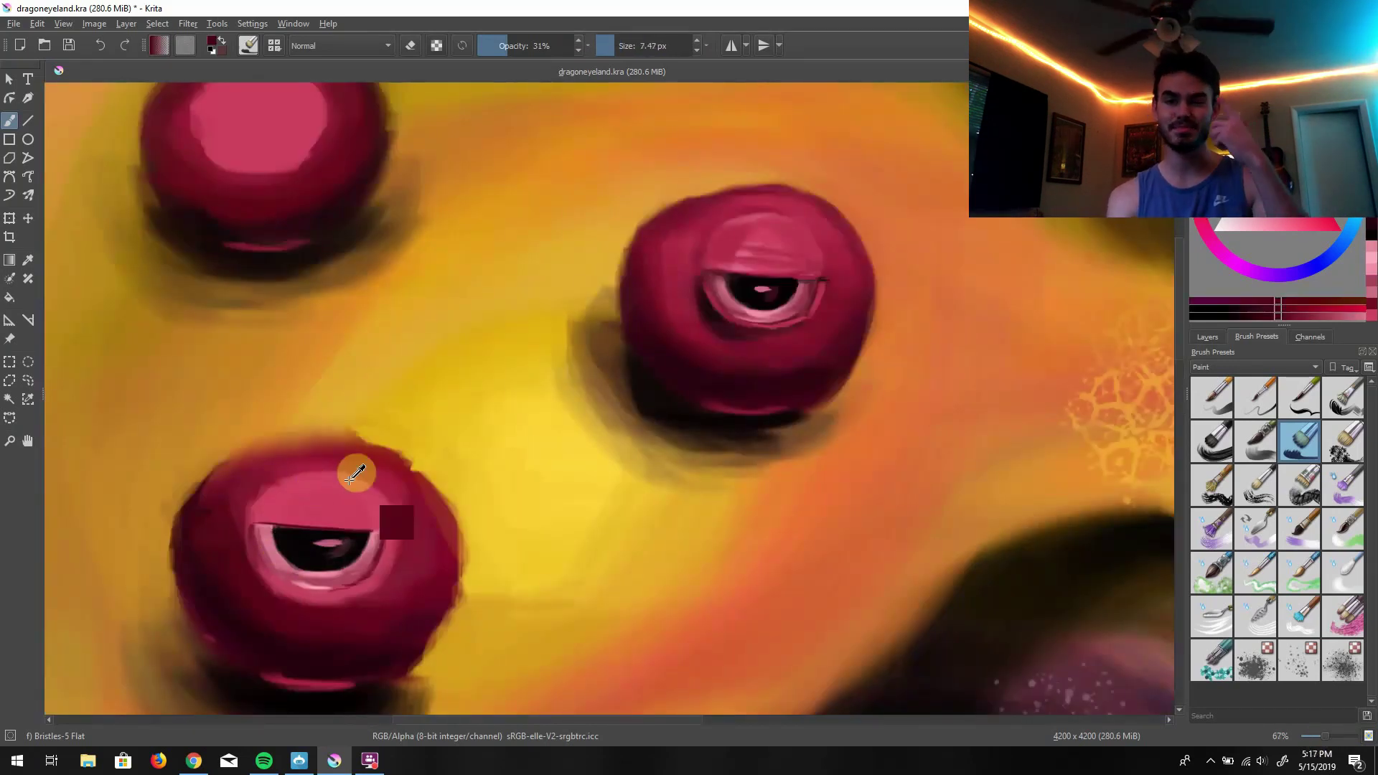
Define the sides of the lower ball's eyelid and shade the crimson around the eye with a 16.70 px brush
{"action": "left_click", "coordinate": [384, 507], "text": "ctrl"}
{"action": "left_click", "coordinate": [314, 601], "text": "ctrl"}
{"action": "key", "text": "bracketright"}
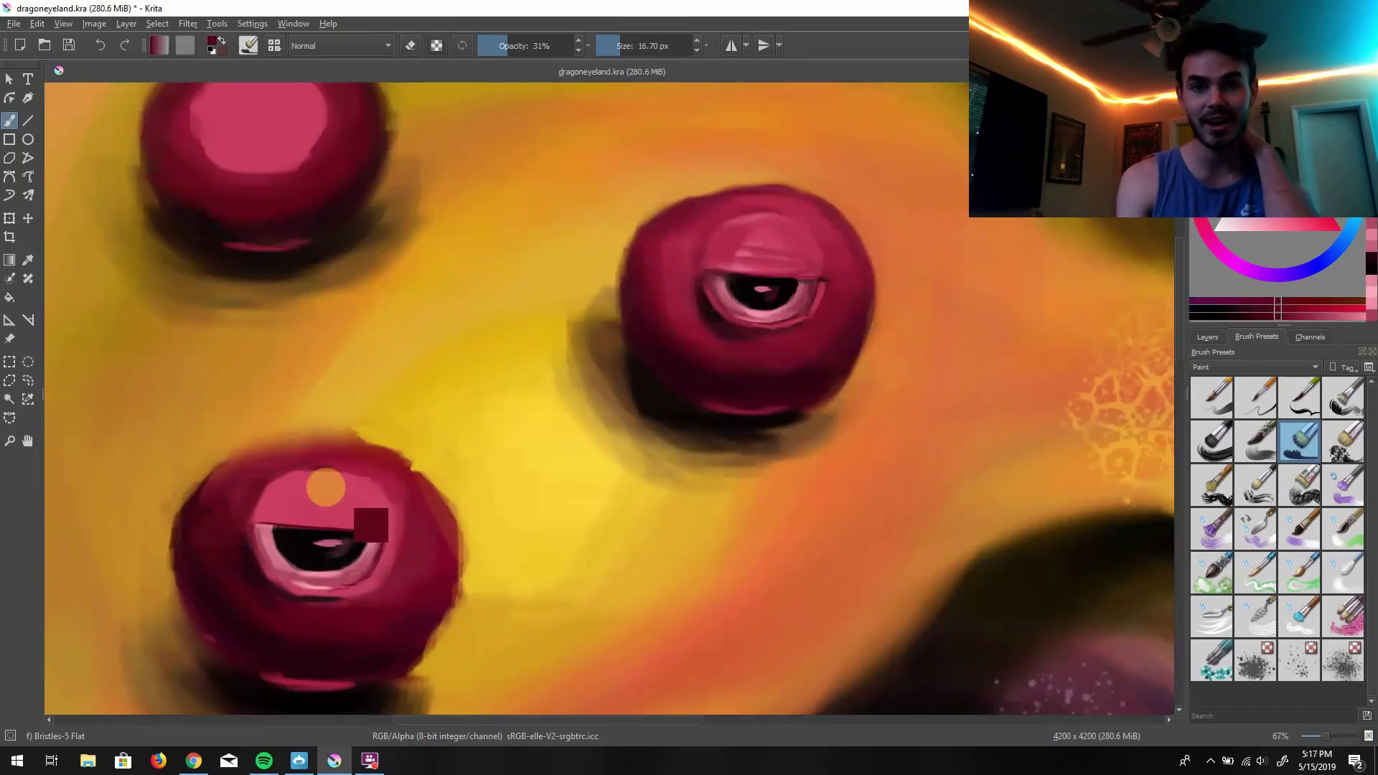
{"action": "left_click", "coordinate": [354, 477], "text": "ctrl"}
{"action": "left_click", "coordinate": [378, 584], "text": "ctrl"}
{"action": "left_click", "coordinate": [338, 553], "text": "ctrl"}
{"action": "left_click", "coordinate": [213, 513], "text": "ctrl"}
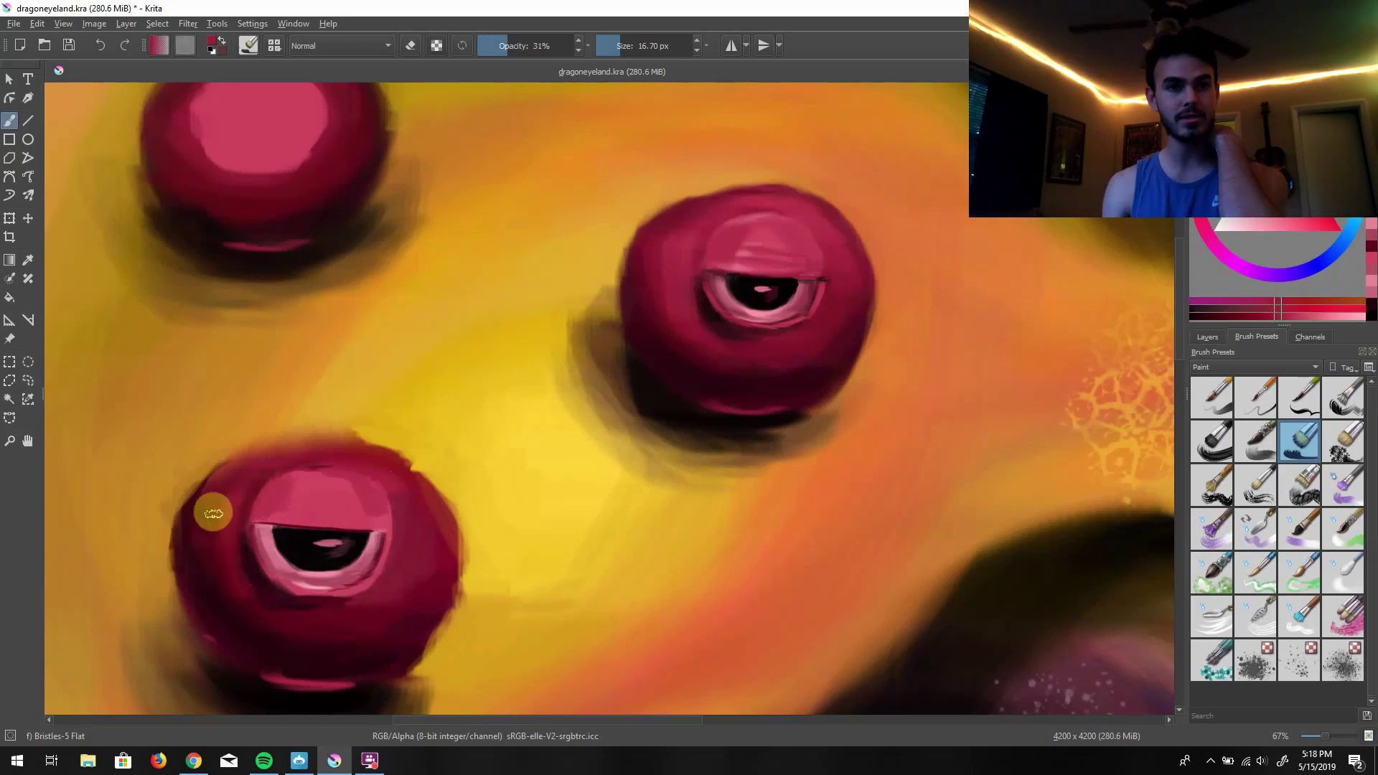
Smooth the lower ball's outline by painting the surrounding yellow-orange background up to its edge with a 27.20 px brush
{"action": "left_click", "coordinate": [348, 415], "text": "ctrl"}
{"action": "left_click", "coordinate": [271, 409], "text": "ctrl"}
{"action": "key", "text": "bracketright"}
{"action": "key", "text": "bracketright"}
{"action": "left_click", "coordinate": [420, 678], "text": "ctrl"}
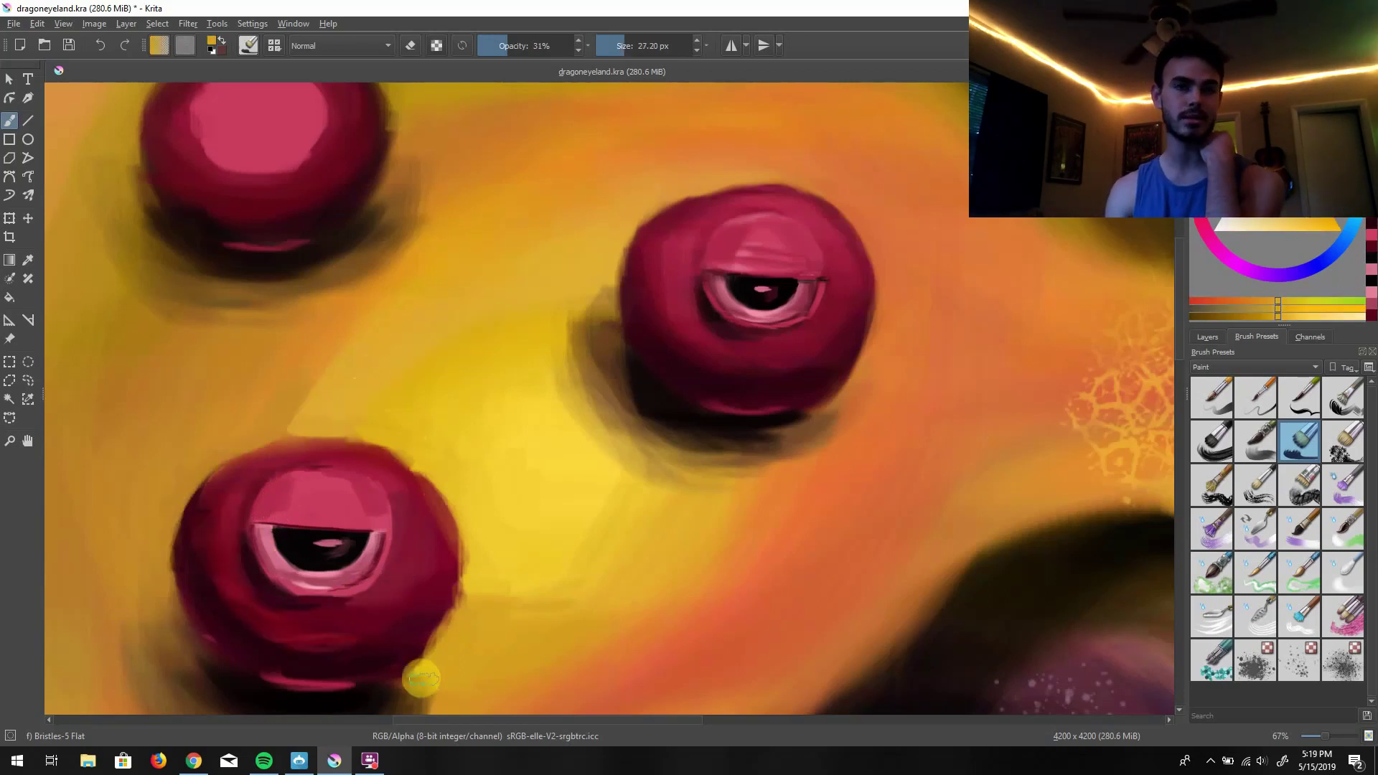
Deepen the dark red shading at the eye corners and around the lower ball's eye with a 15 px brush
{"action": "left_click", "coordinate": [766, 394], "text": "ctrl"}
{"action": "left_click", "coordinate": [286, 554], "text": "ctrl"}
{"action": "left_click", "coordinate": [344, 579], "text": "ctrl"}
{"action": "key", "text": "bracketleft"}
{"action": "key", "text": "bracketleft"}
{"action": "key", "text": "bracketleft"}
{"action": "left_click", "coordinate": [397, 529], "text": "ctrl"}
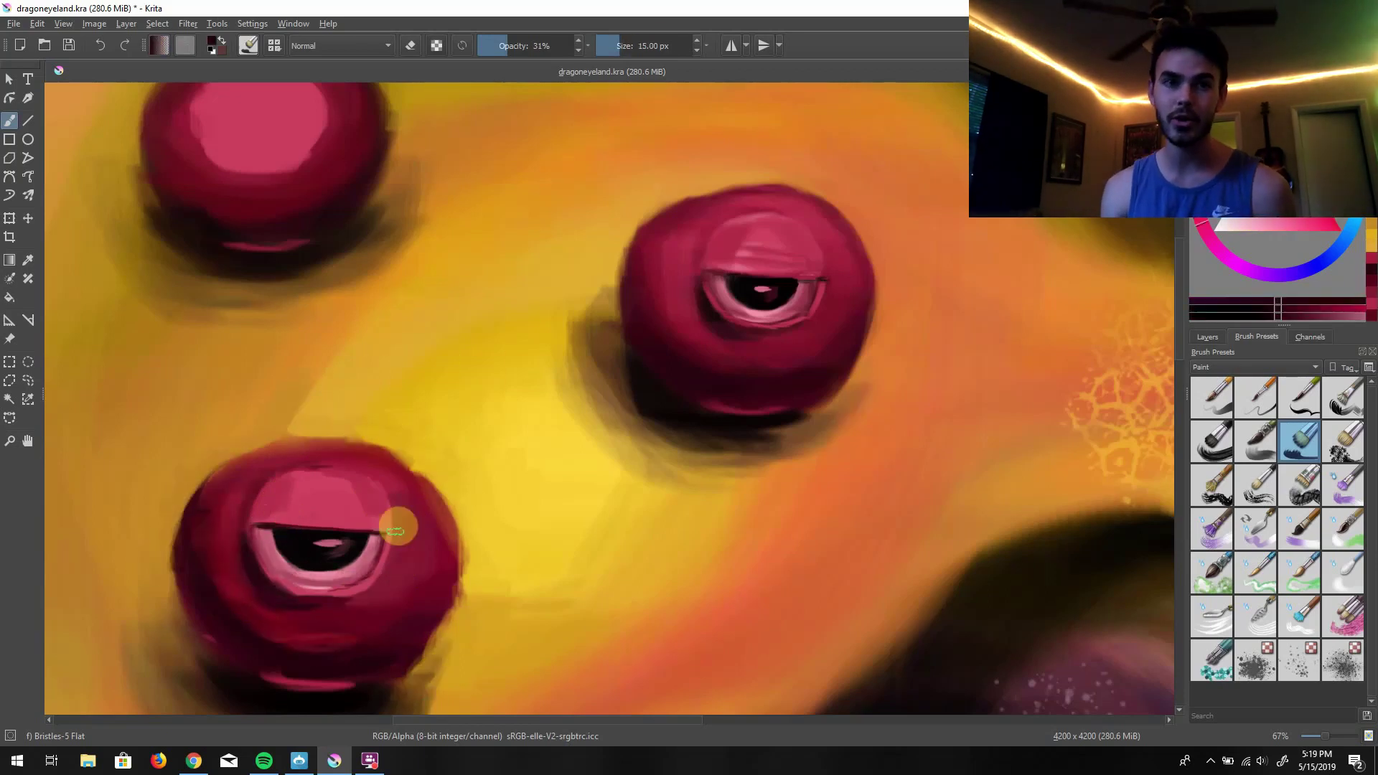
{"action": "left_click", "coordinate": [301, 675], "text": "ctrl"}
{"action": "left_click", "coordinate": [417, 546], "text": "ctrl"}
{"action": "left_click", "coordinate": [281, 487], "text": "ctrl"}
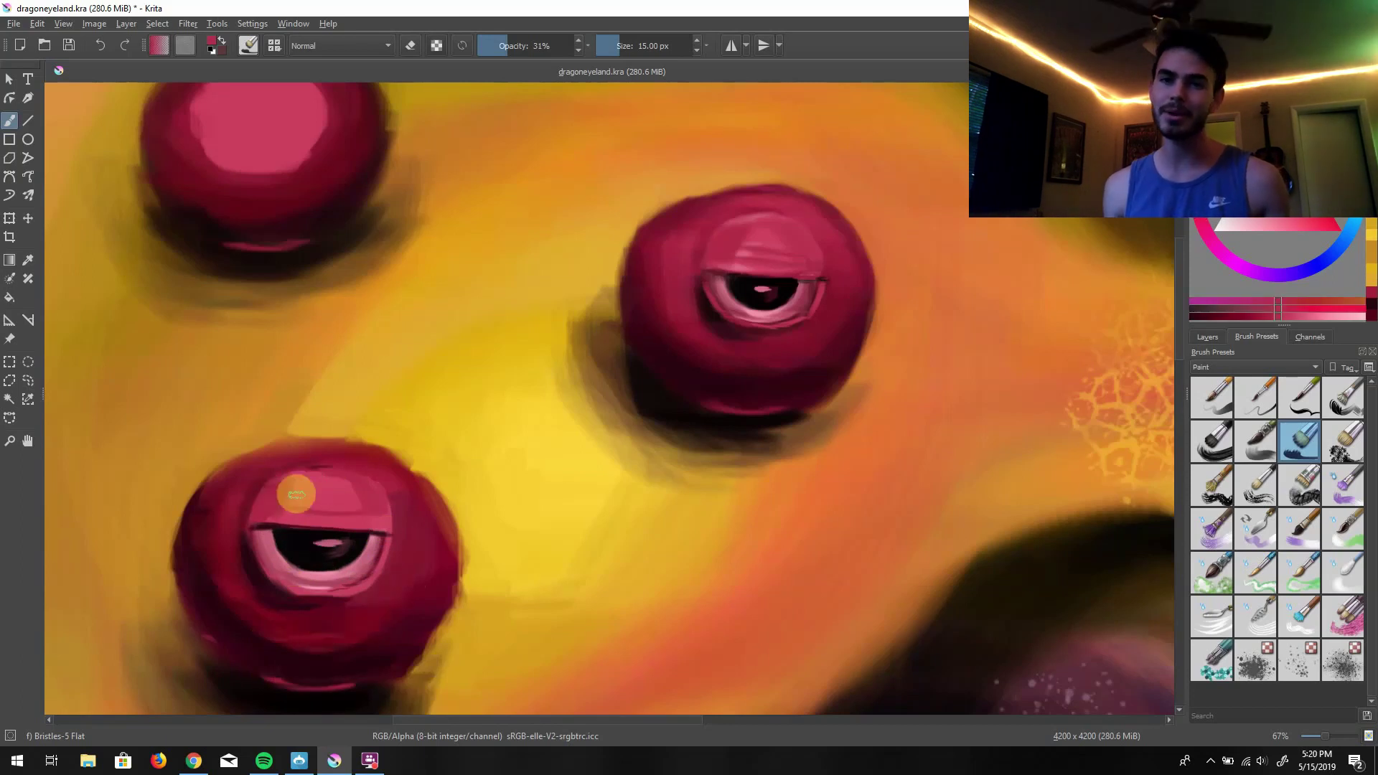
Paint horizontal creases across the lower ball's pink eyelid and blend the shading below its eye at 15 px
{"action": "left_click", "coordinate": [372, 512], "text": "ctrl"}
{"action": "left_click", "coordinate": [390, 573], "text": "ctrl"}
{"action": "left_click", "coordinate": [307, 609], "text": "ctrl"}
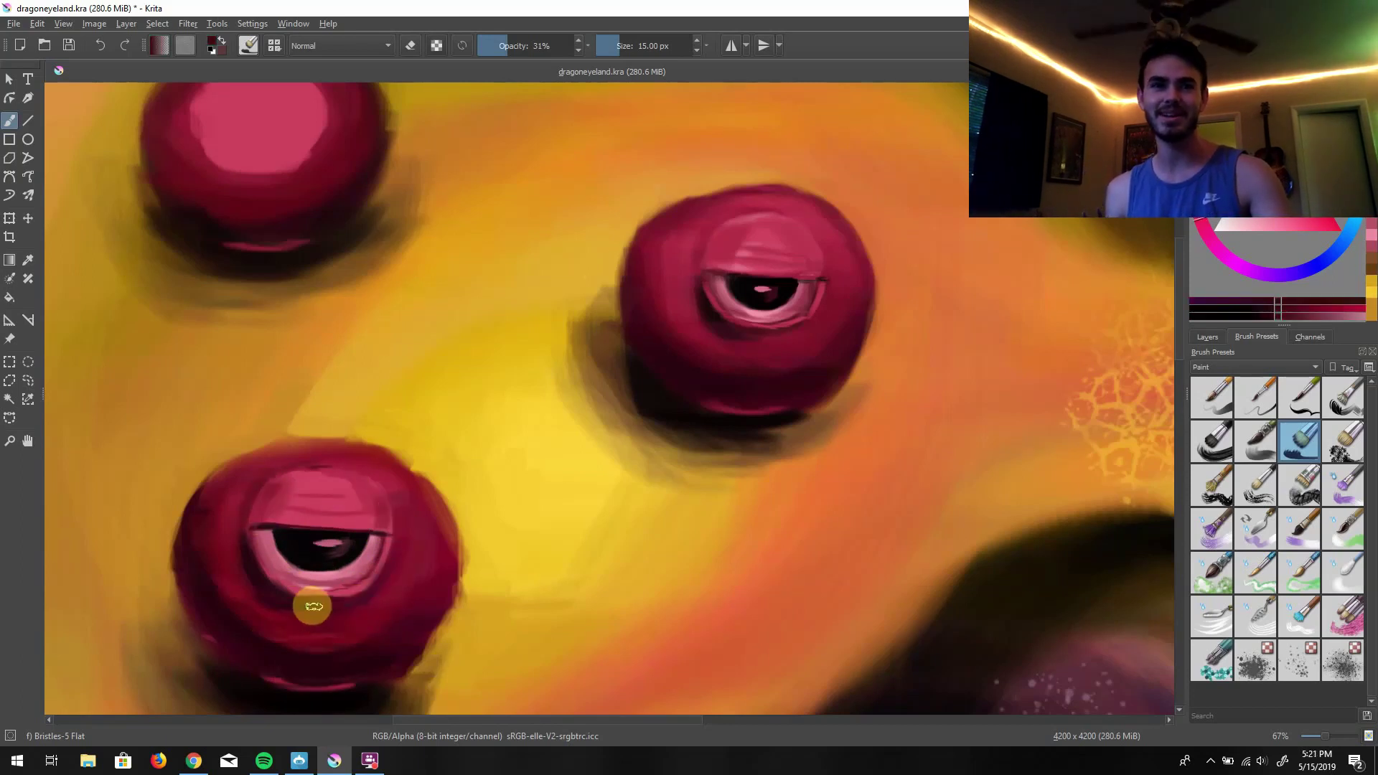
{"action": "left_click", "coordinate": [233, 520], "text": "ctrl"}
{"action": "left_click", "coordinate": [376, 484], "text": "ctrl"}
{"action": "left_click", "coordinate": [259, 541], "text": "ctrl"}
Add fine pale pink highlights to the lower ball's eye rim and eyelid with a 5.87 px brush
{"action": "key", "text": "["}
{"action": "key", "text": "["}
{"action": "key", "text": "["}
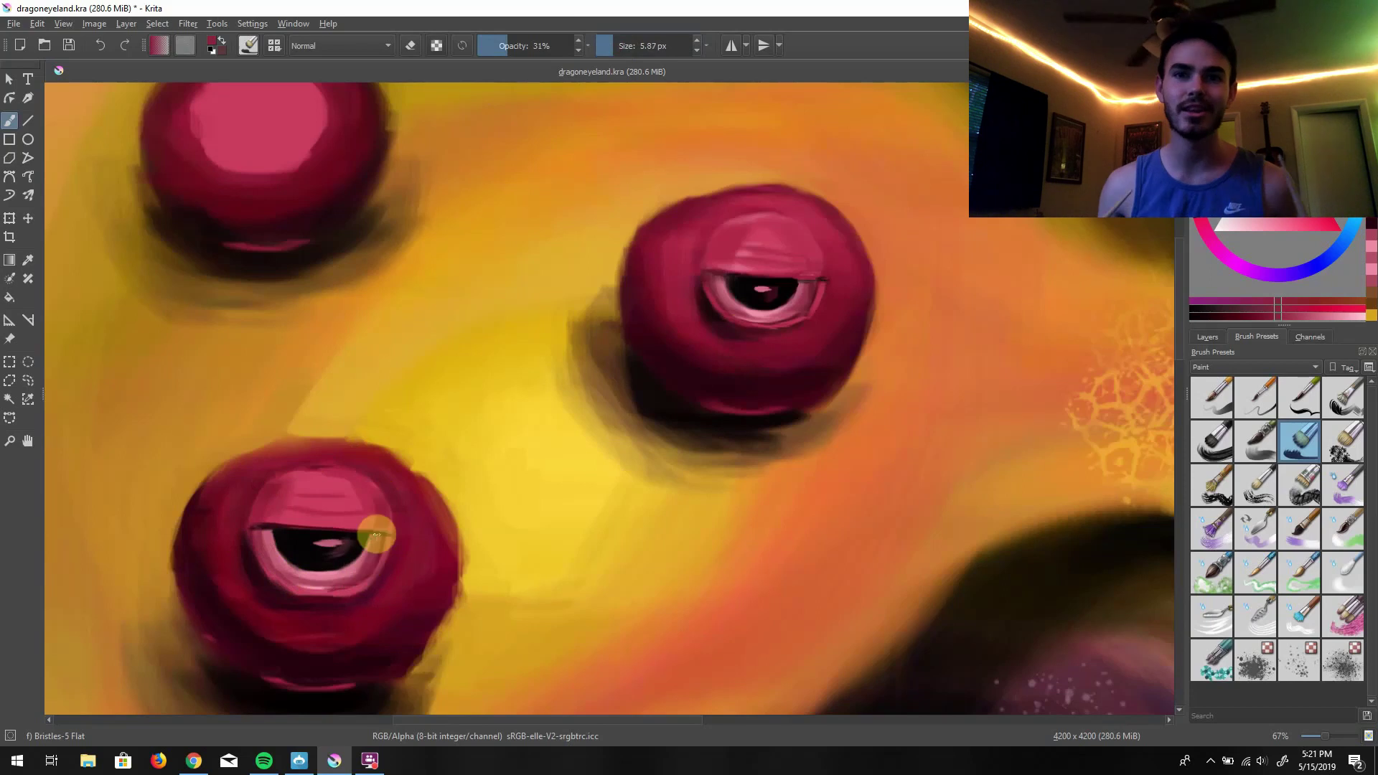
{"action": "left_click", "coordinate": [353, 529], "text": "ctrl"}
{"action": "left_click", "coordinate": [293, 507], "text": "ctrl"}
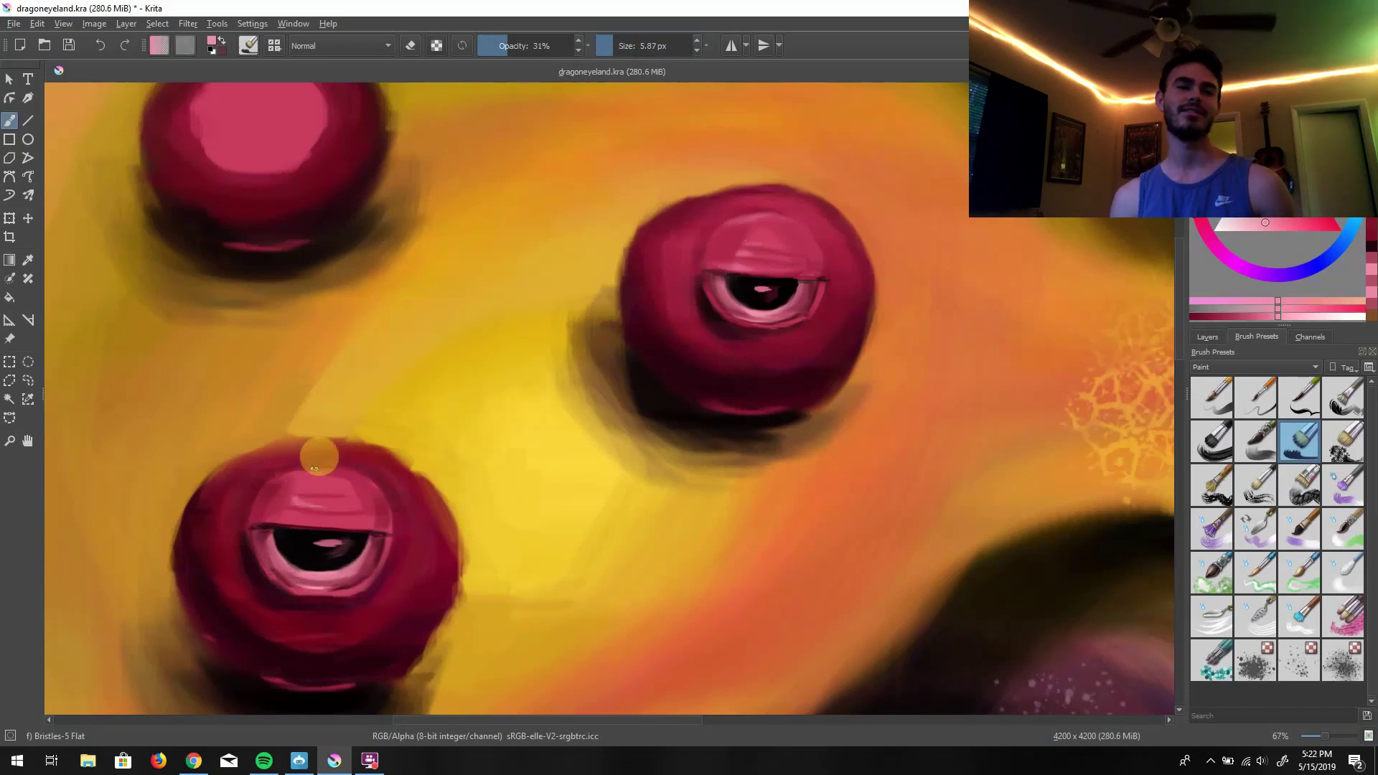
Blend pink and crimson tones over the lower ball's creased eyelid and its sides with a 16.70 px brush
{"action": "left_click", "coordinate": [368, 486], "text": "ctrl"}
{"action": "left_click", "coordinate": [388, 502], "text": "ctrl"}
{"action": "left_click", "coordinate": [277, 498], "text": "ctrl"}
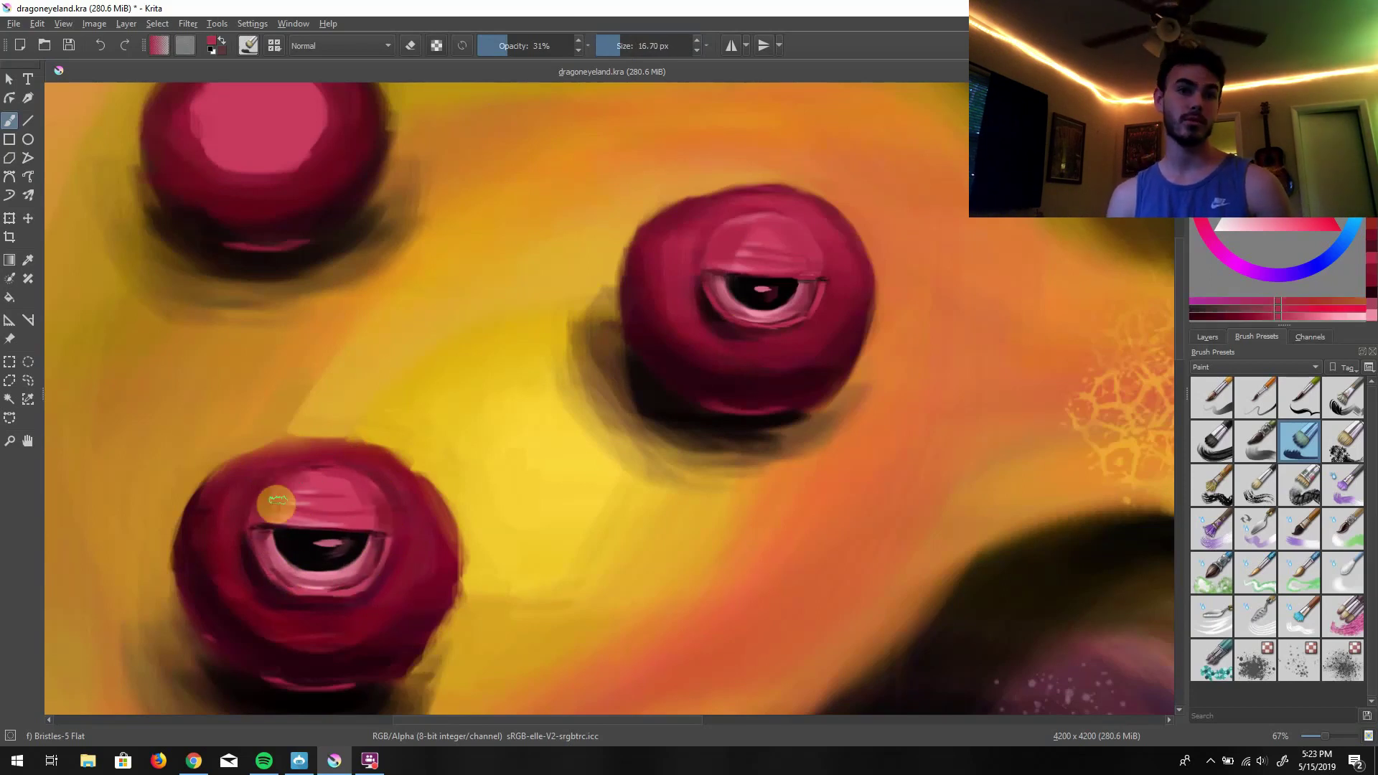
{"action": "left_click", "coordinate": [271, 544], "text": "ctrl"}
Paint a pale pink eye base with shaded edges on the upper-left ball and deepen the dark shadow beneath it at 16.70 px
{"action": "scroll", "coordinate": [1338, 741], "scroll_direction": "down", "scroll_amount": 5}
{"action": "scroll", "coordinate": [1337, 741], "scroll_direction": "up", "scroll_amount": 2}
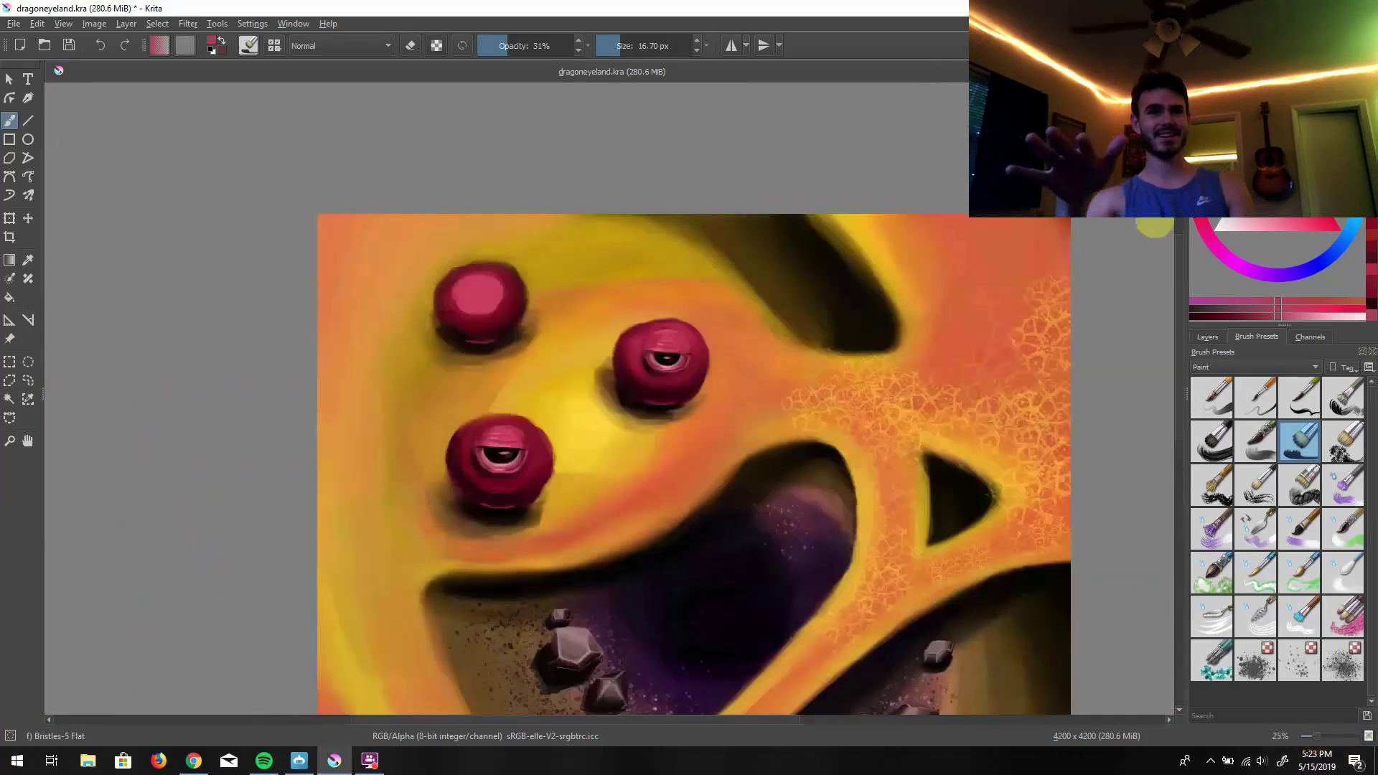
{"action": "left_click", "coordinate": [1311, 734]}
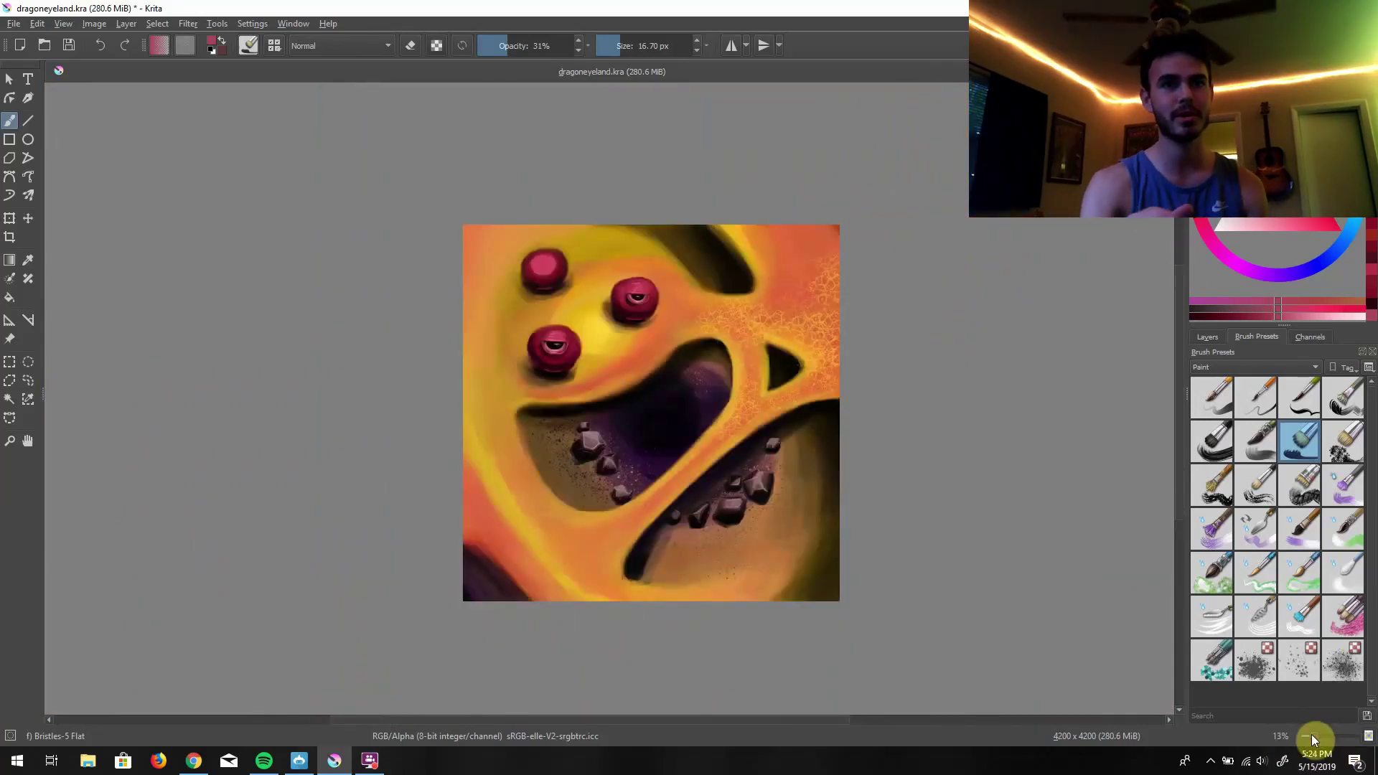
{"action": "scroll", "coordinate": [558, 280], "scroll_direction": "up", "scroll_amount": 3}
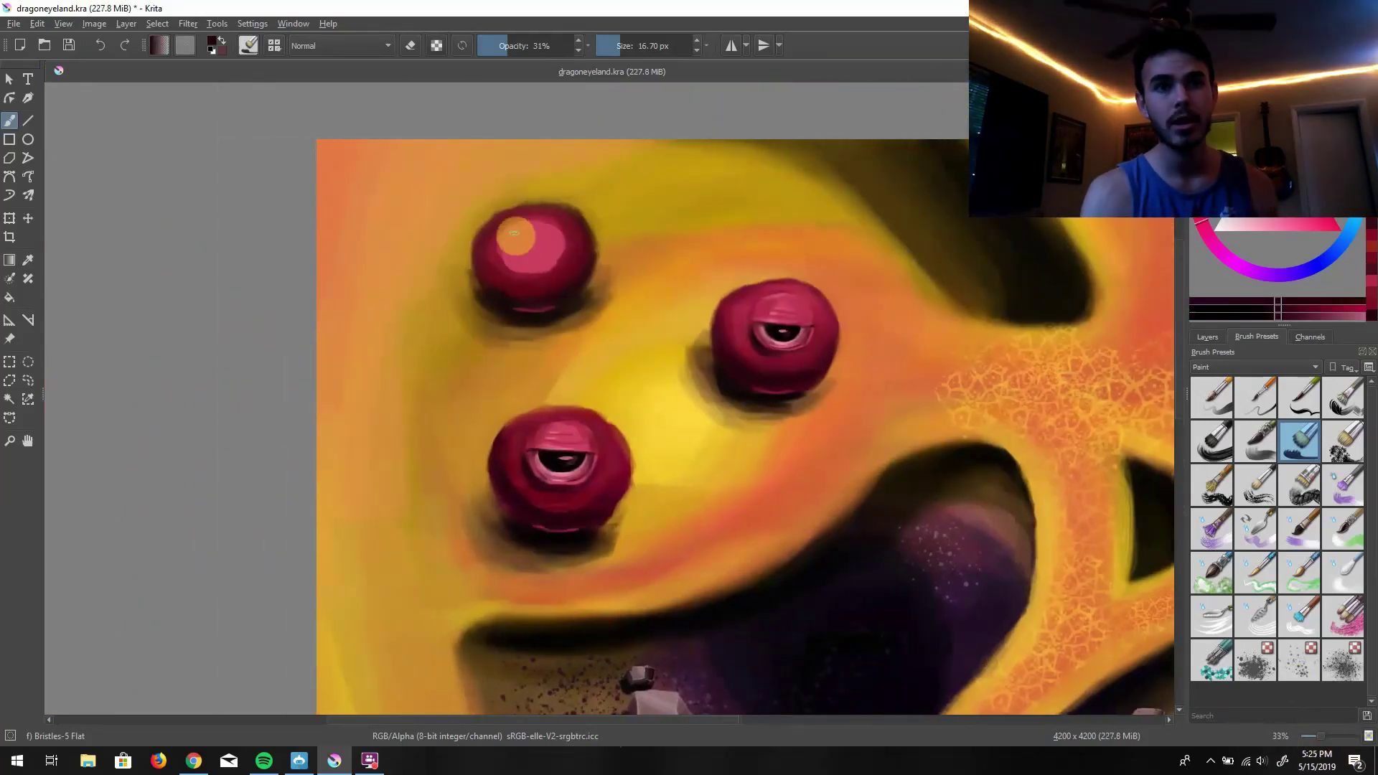
{"action": "left_click", "coordinate": [515, 264], "text": "ctrl"}
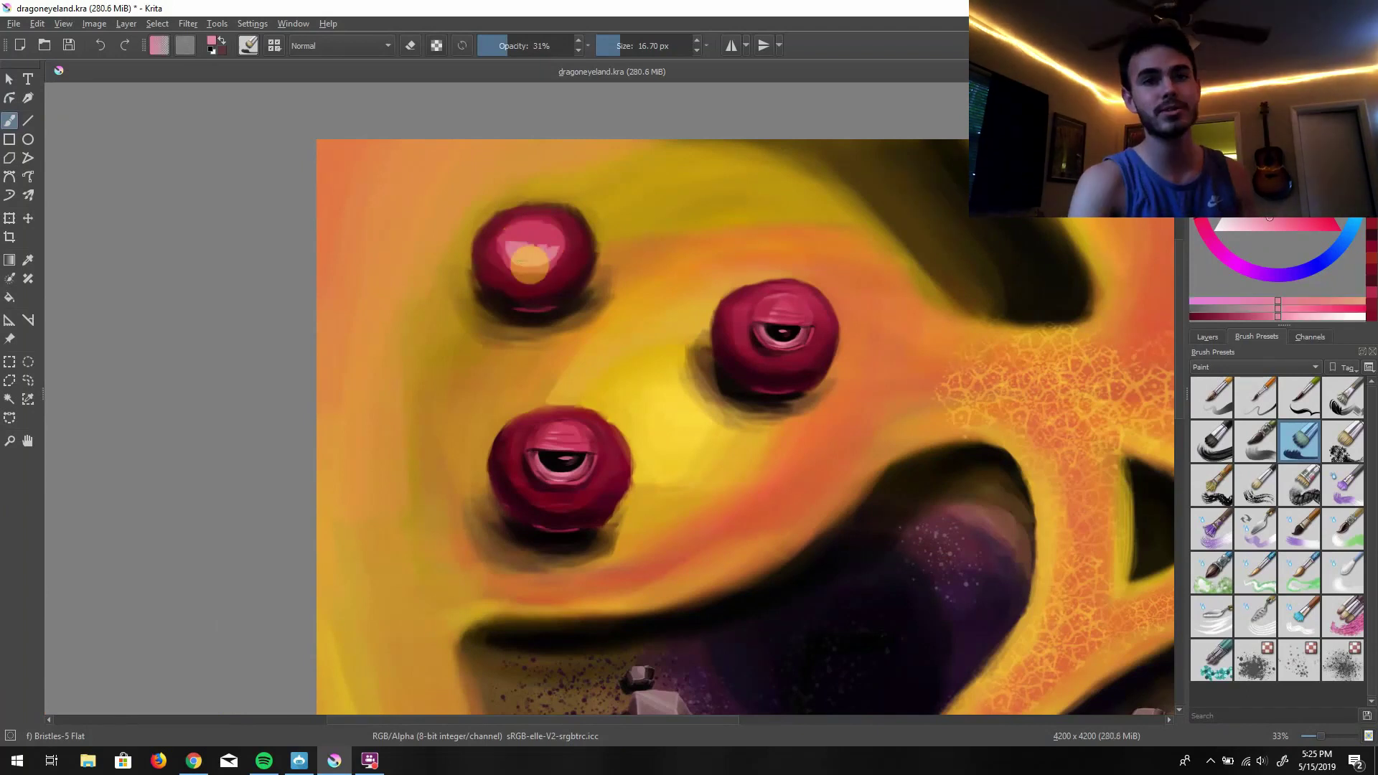
{"action": "left_click", "coordinate": [519, 318], "text": "ctrl"}
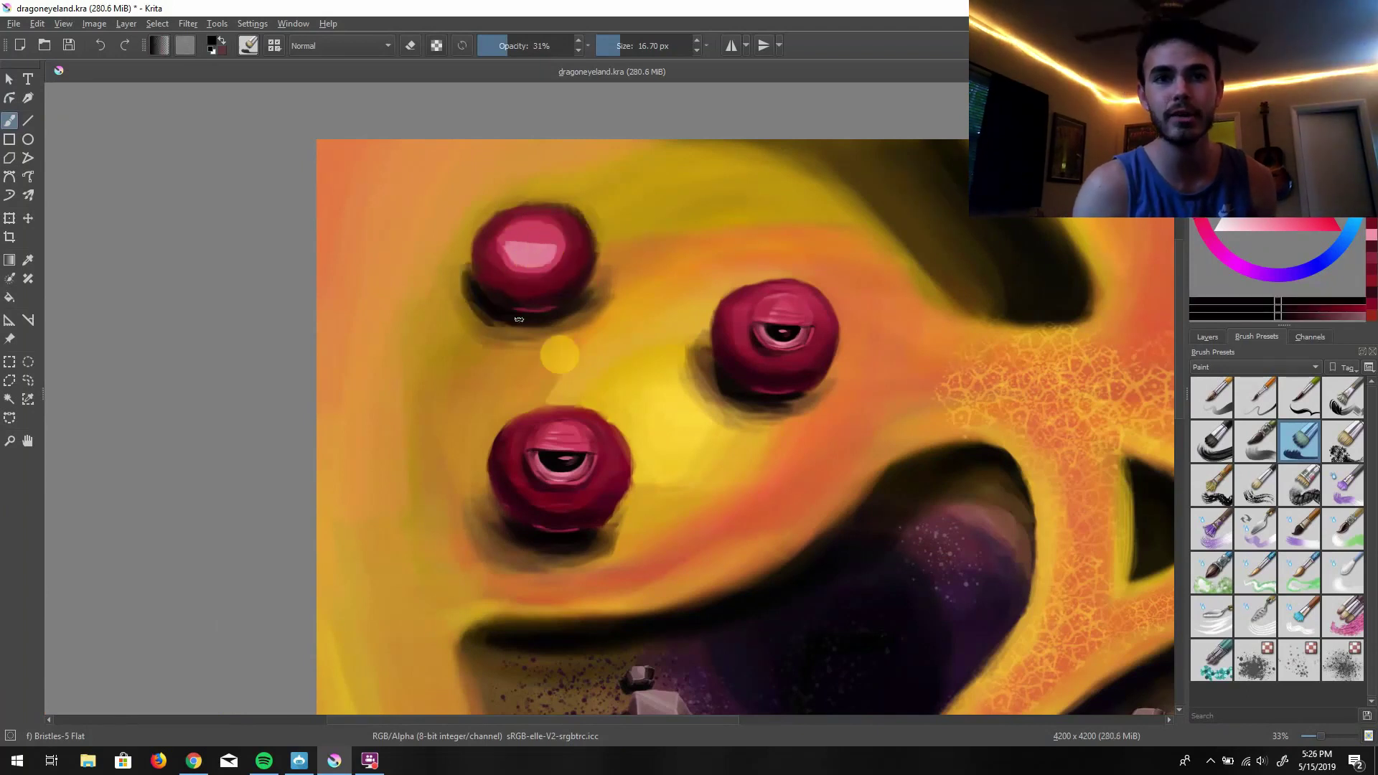
{"action": "left_click", "coordinate": [507, 247], "text": "ctrl"}
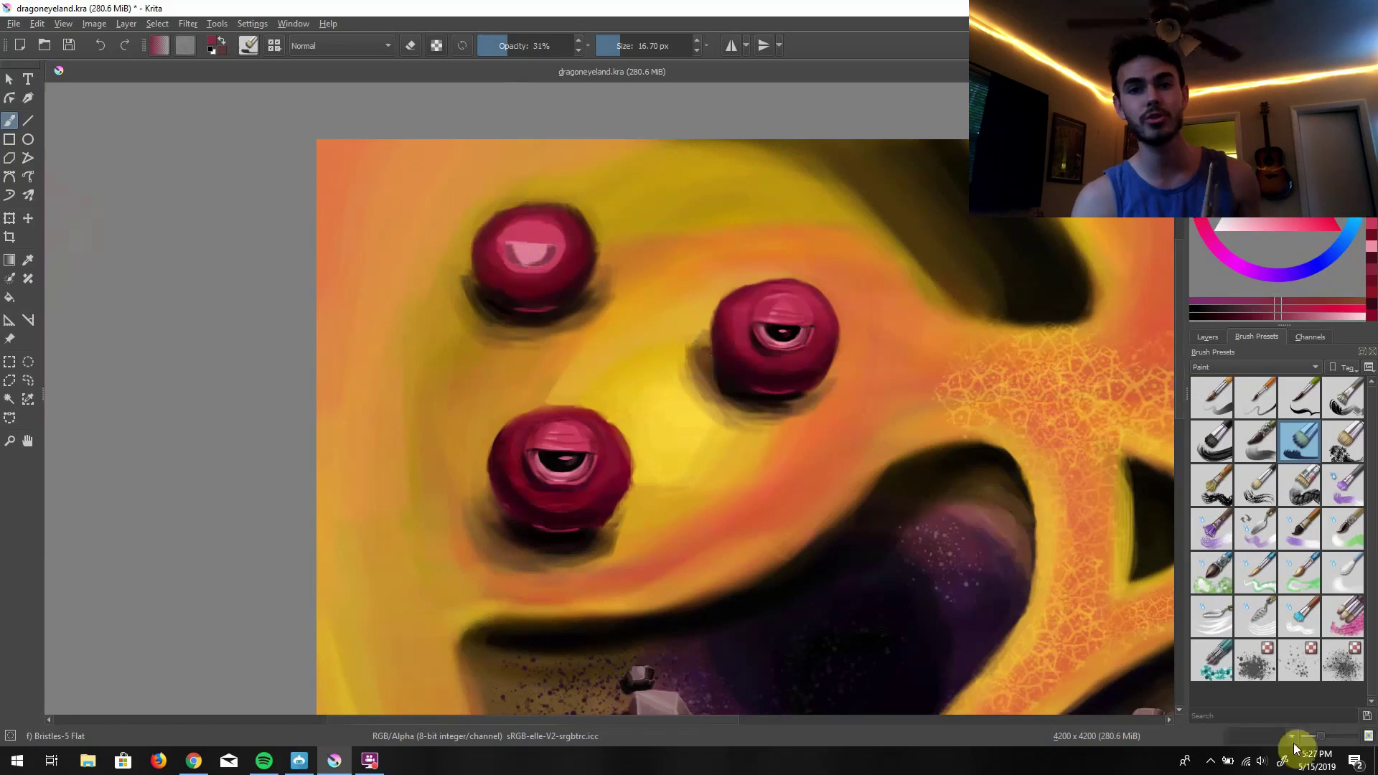
Fill the upper-left ball's eye opening with black inside a pink rim and shade dark crimson around the eye
{"action": "left_click_drag", "start_coordinate": [1295, 747], "coordinate": [1324, 737]}
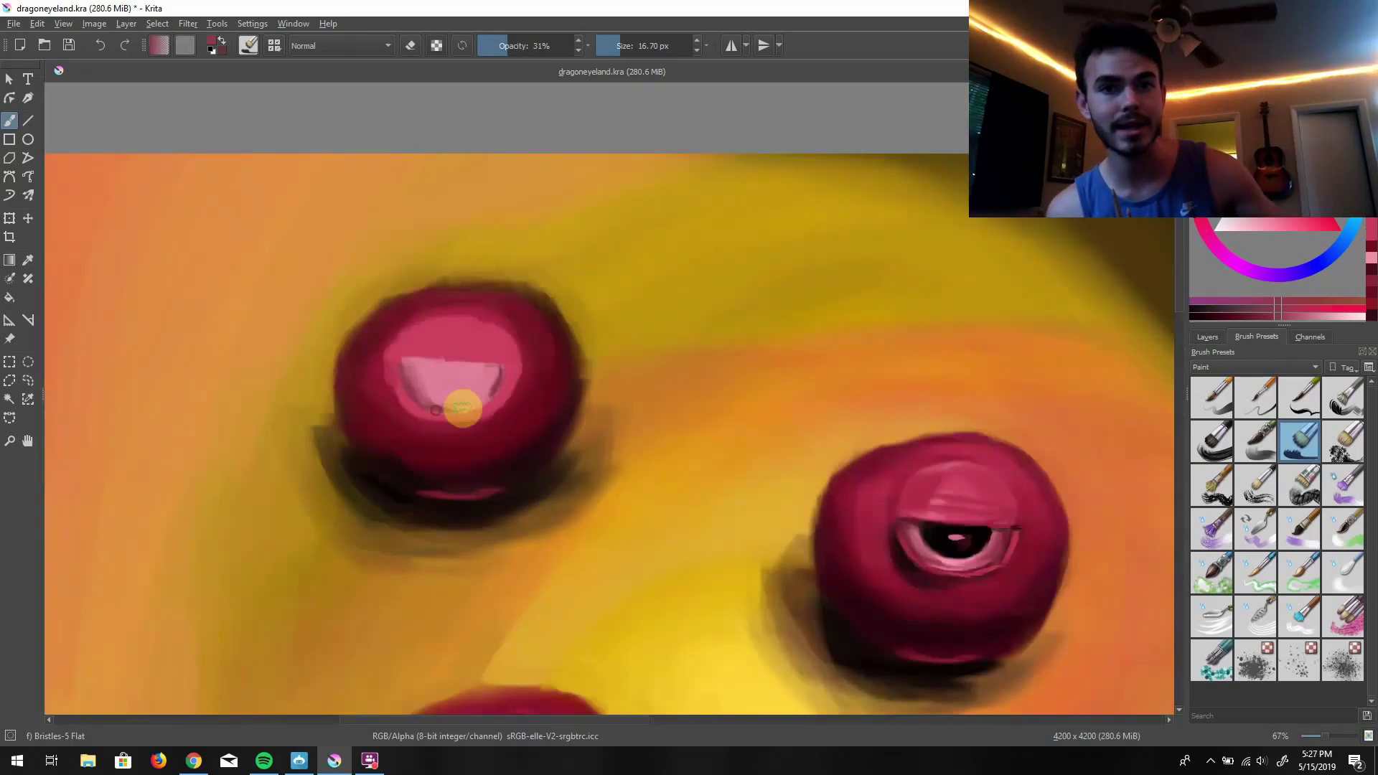
{"action": "key", "text": "d"}
{"action": "left_click_drag", "start_coordinate": [418, 371], "coordinate": [461, 395]}
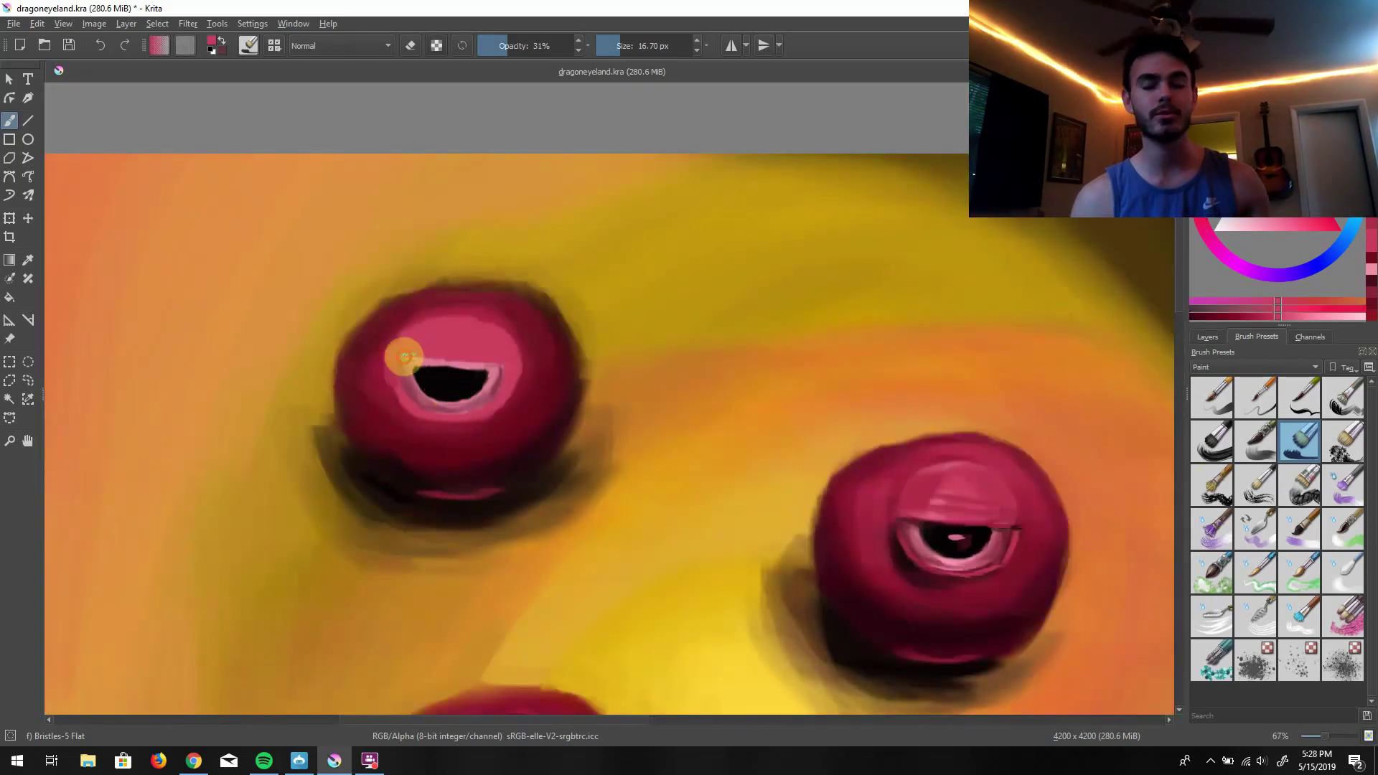
{"action": "left_click", "coordinate": [389, 400], "text": "ctrl"}
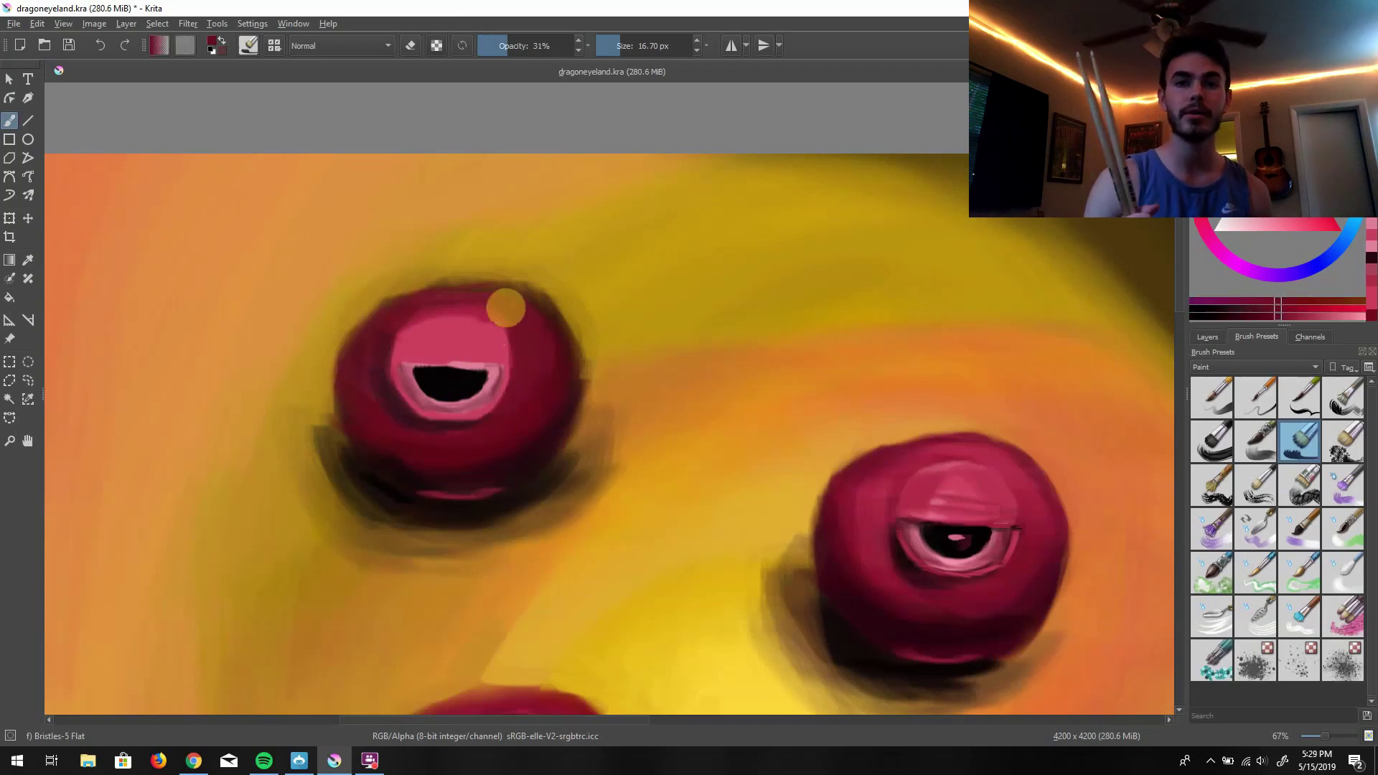
Add a pink glint to the upper-left ball's pupil, darken the upper lid line, and paint horizontal creases on the eyelid
{"action": "left_click", "coordinate": [932, 486], "text": "ctrl"}
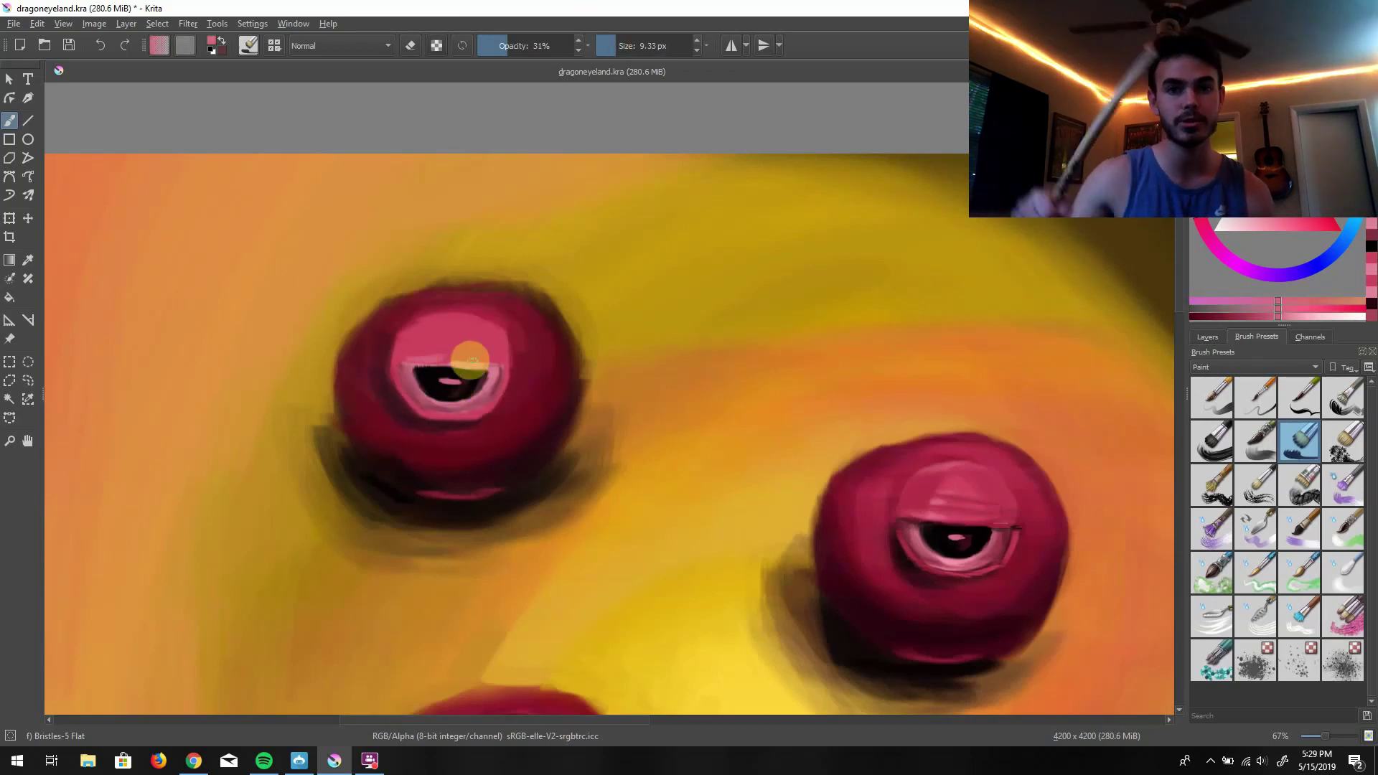
{"action": "left_click", "coordinate": [452, 373], "text": "ctrl"}
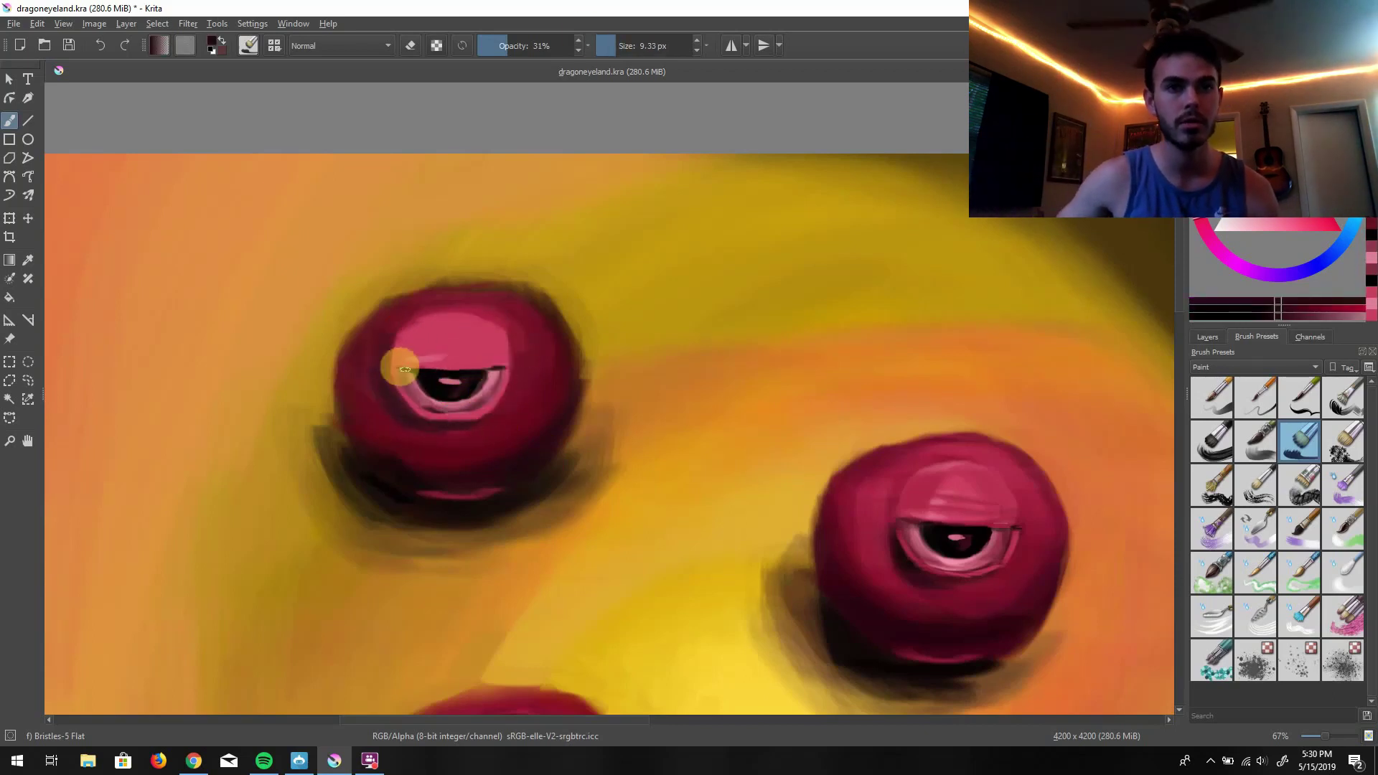
{"action": "left_click", "coordinate": [523, 326], "text": "ctrl"}
{"action": "mouse_move", "coordinate": [376, 359]}
{"action": "left_mouse_down"}
{"action": "mouse_move", "coordinate": [458, 331]}
{"action": "mouse_move", "coordinate": [394, 359]}
{"action": "mouse_move", "coordinate": [466, 364]}
{"action": "mouse_move", "coordinate": [485, 328]}
{"action": "mouse_move", "coordinate": [409, 364]}
{"action": "left_mouse_up"}
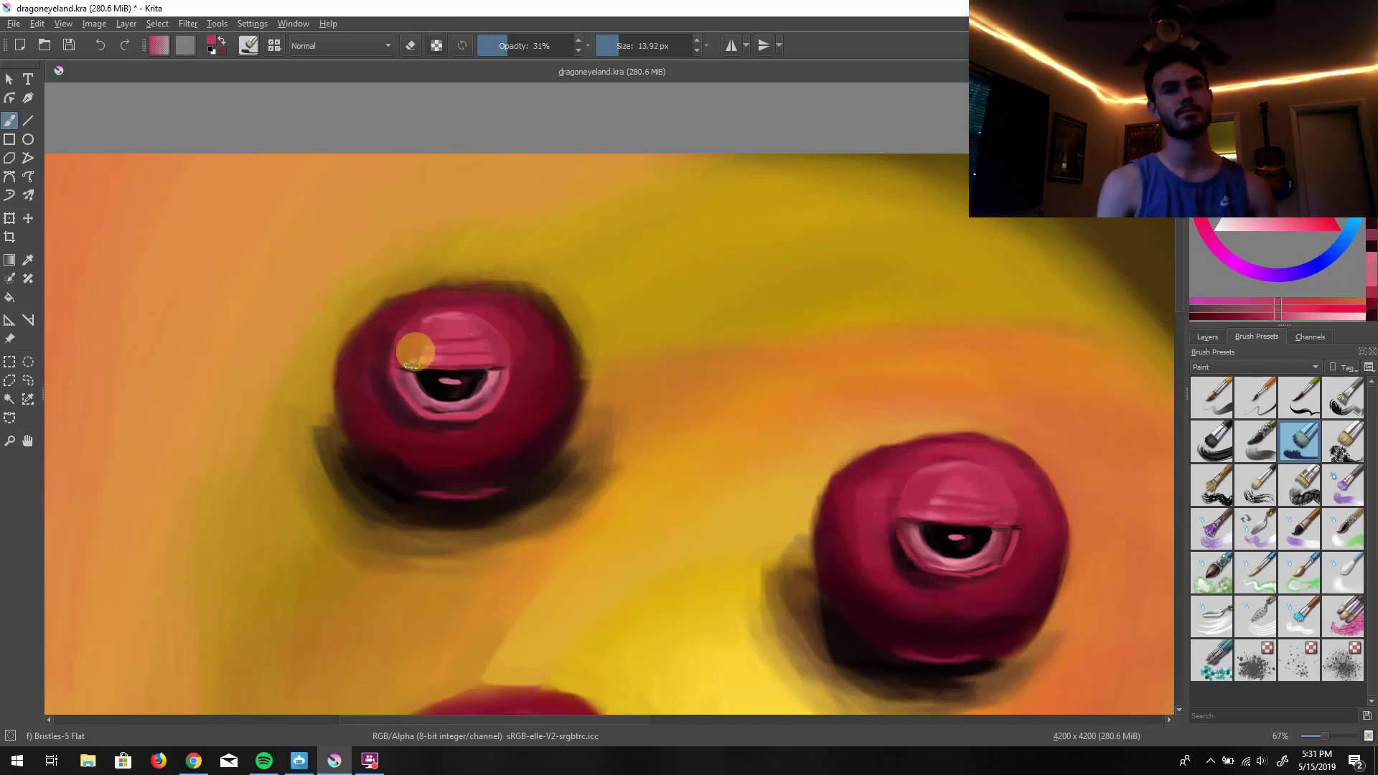
Shade around the upper-left ball's eyelid and eye with darker crimson using a 13.92 px brush
{"action": "left_click", "coordinate": [1269, 305]}
{"action": "left_click", "coordinate": [594, 400], "text": "ctrl"}
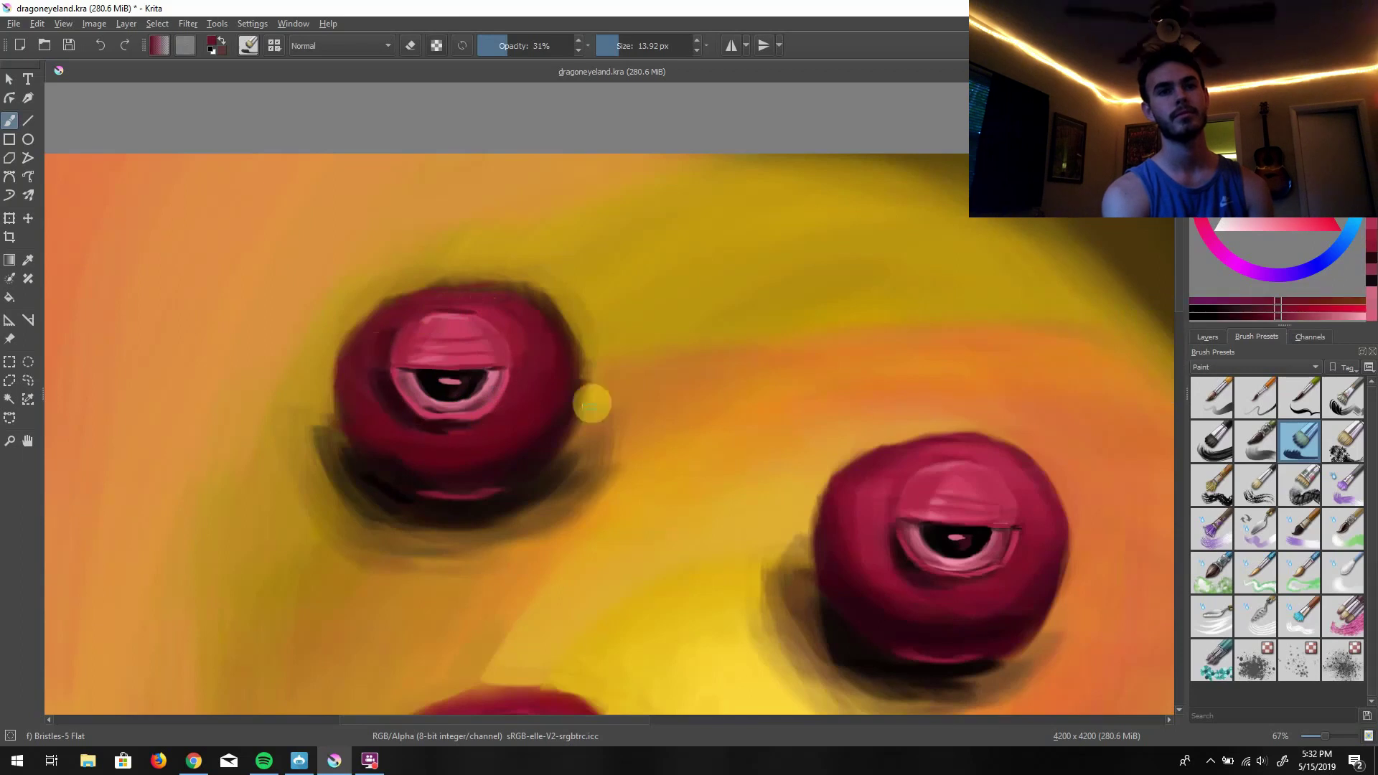
Paint yellow reflected light from the background along the lower edges of the crimson balls
{"action": "scroll", "coordinate": [593, 400], "scroll_direction": "down", "scroll_amount": 2}
{"action": "left_click", "coordinate": [461, 391], "text": "ctrl"}
{"action": "left_click", "coordinate": [670, 330], "text": "ctrl"}
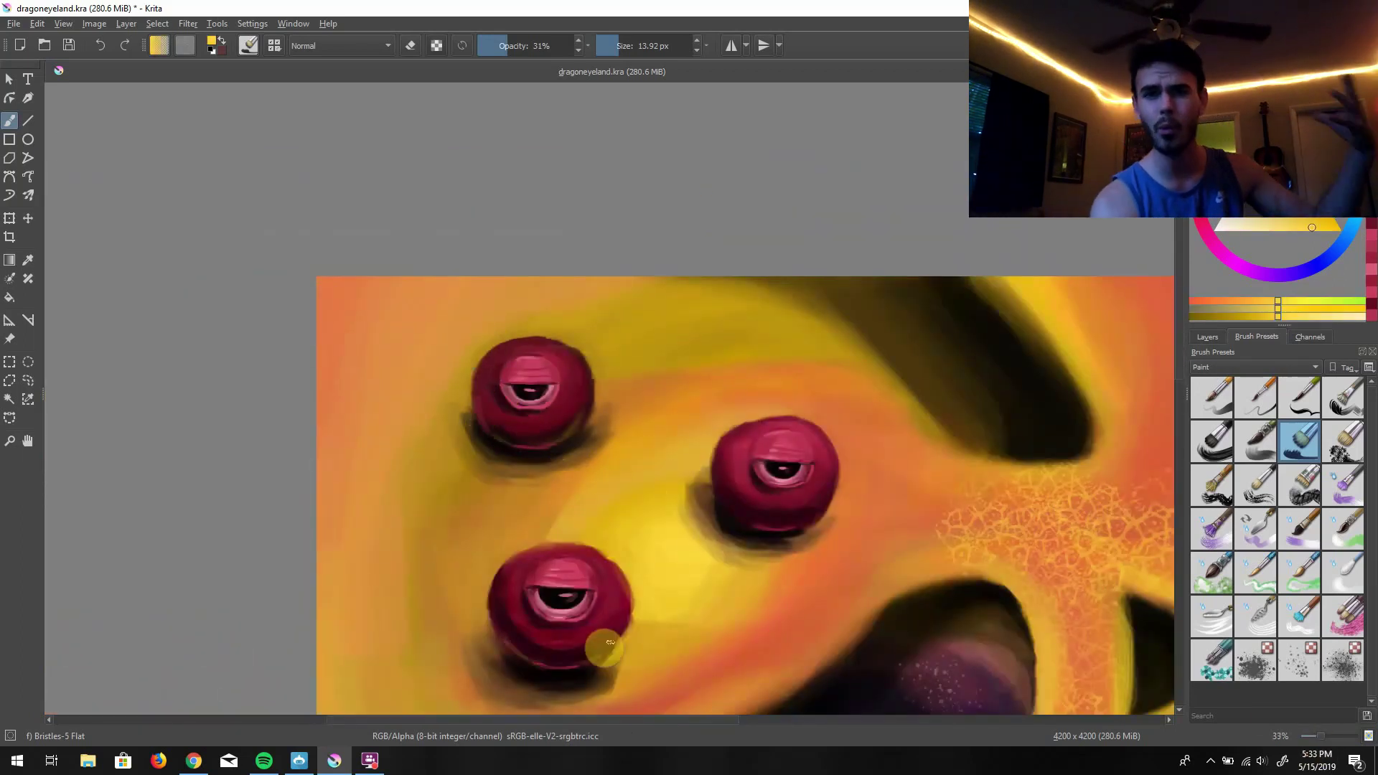
{"action": "scroll", "coordinate": [599, 639], "scroll_direction": "down", "scroll_amount": 3}
{"action": "scroll", "coordinate": [615, 507], "scroll_direction": "up", "scroll_amount": 3}
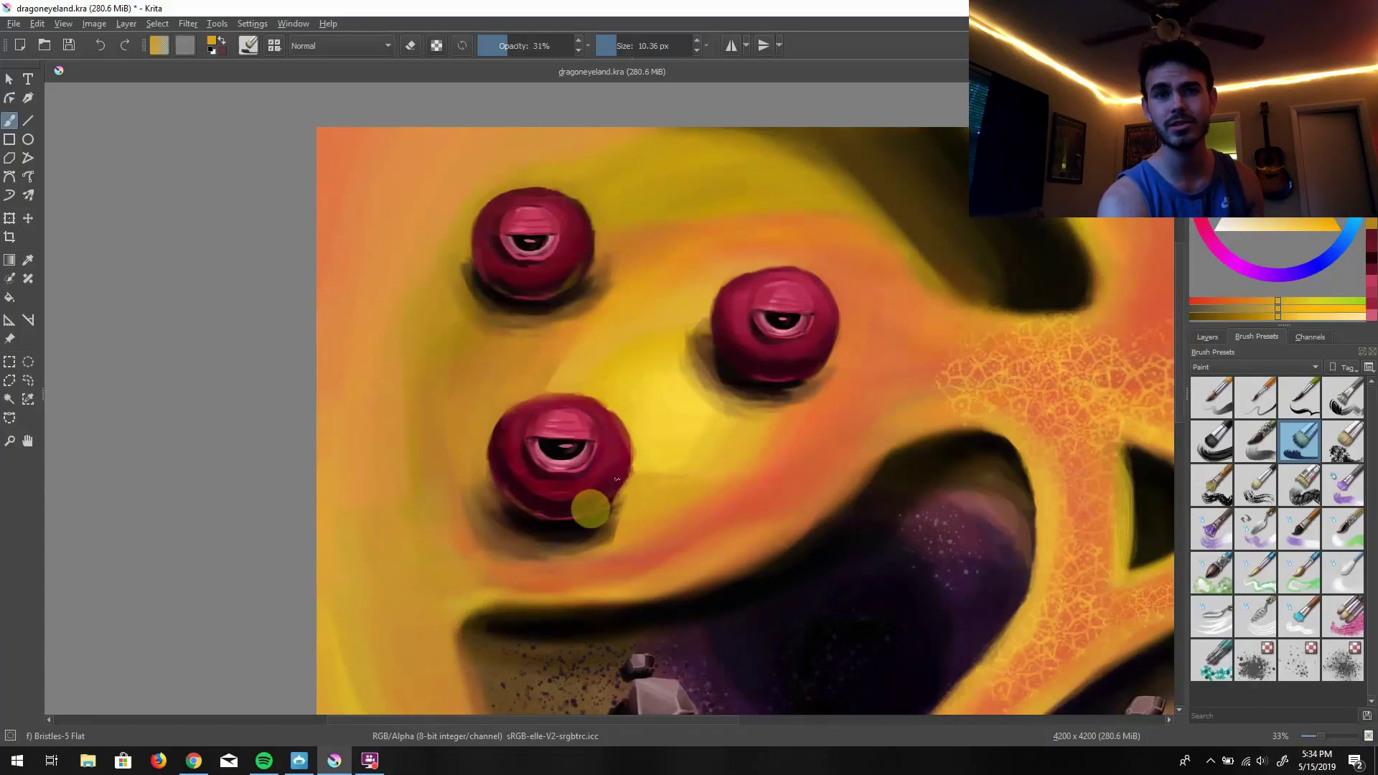
Refine the dark edges and crimson shading around the upper-left ball with a 10.36 px brush
{"action": "left_click", "coordinate": [593, 250], "text": "ctrl"}
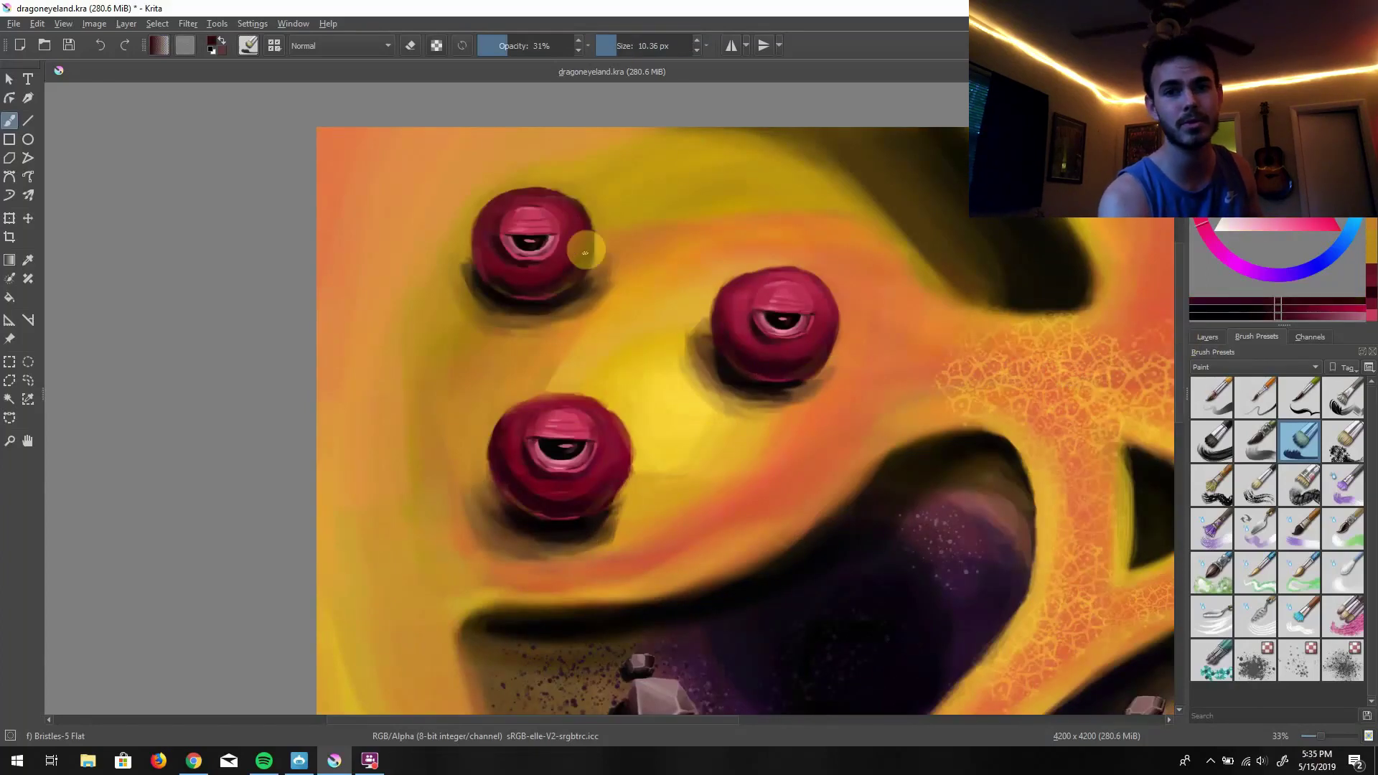
{"action": "left_click", "coordinate": [491, 280], "text": "ctrl"}
{"action": "scroll", "coordinate": [529, 282], "scroll_direction": "up", "scroll_amount": 3}
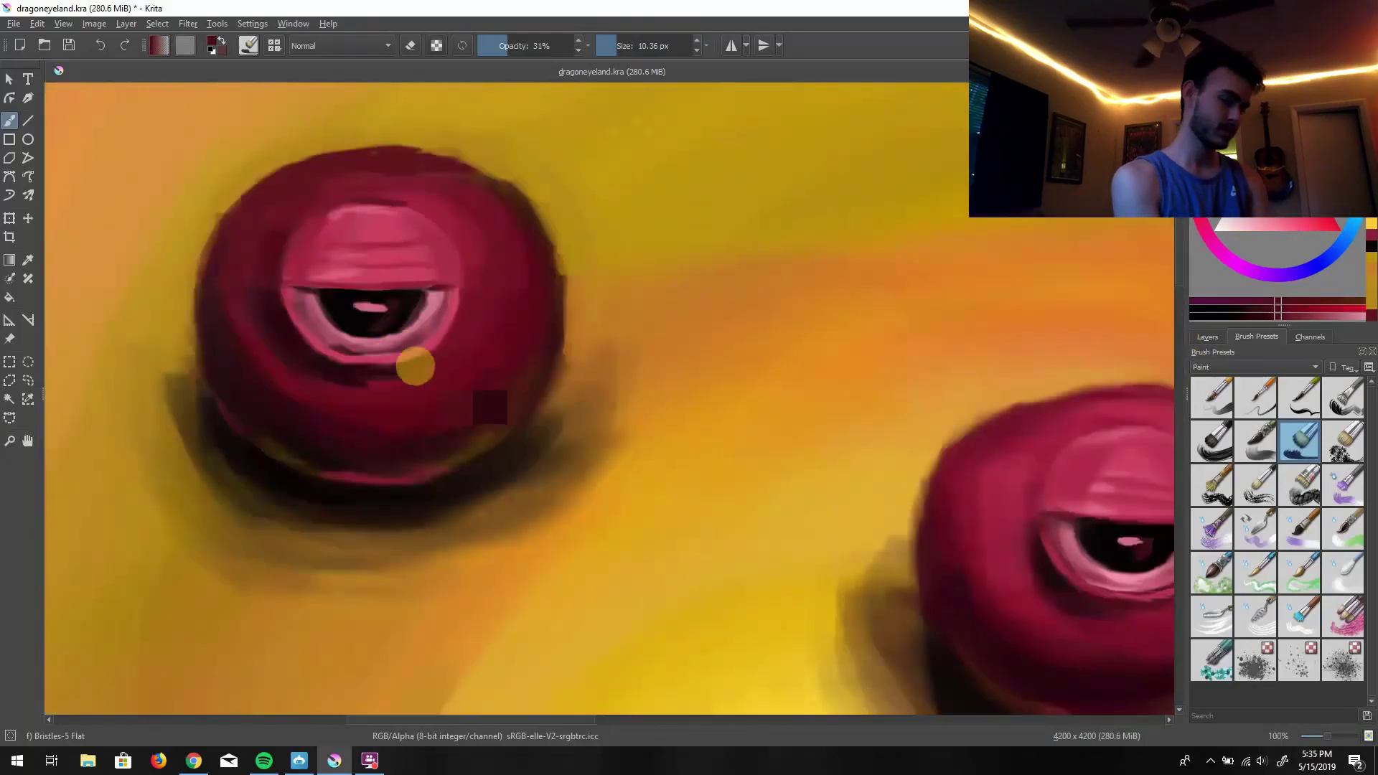
View the whole painting and save the dragoneyeland.kra document
{"action": "scroll", "coordinate": [321, 221], "scroll_direction": "down", "scroll_amount": 5}
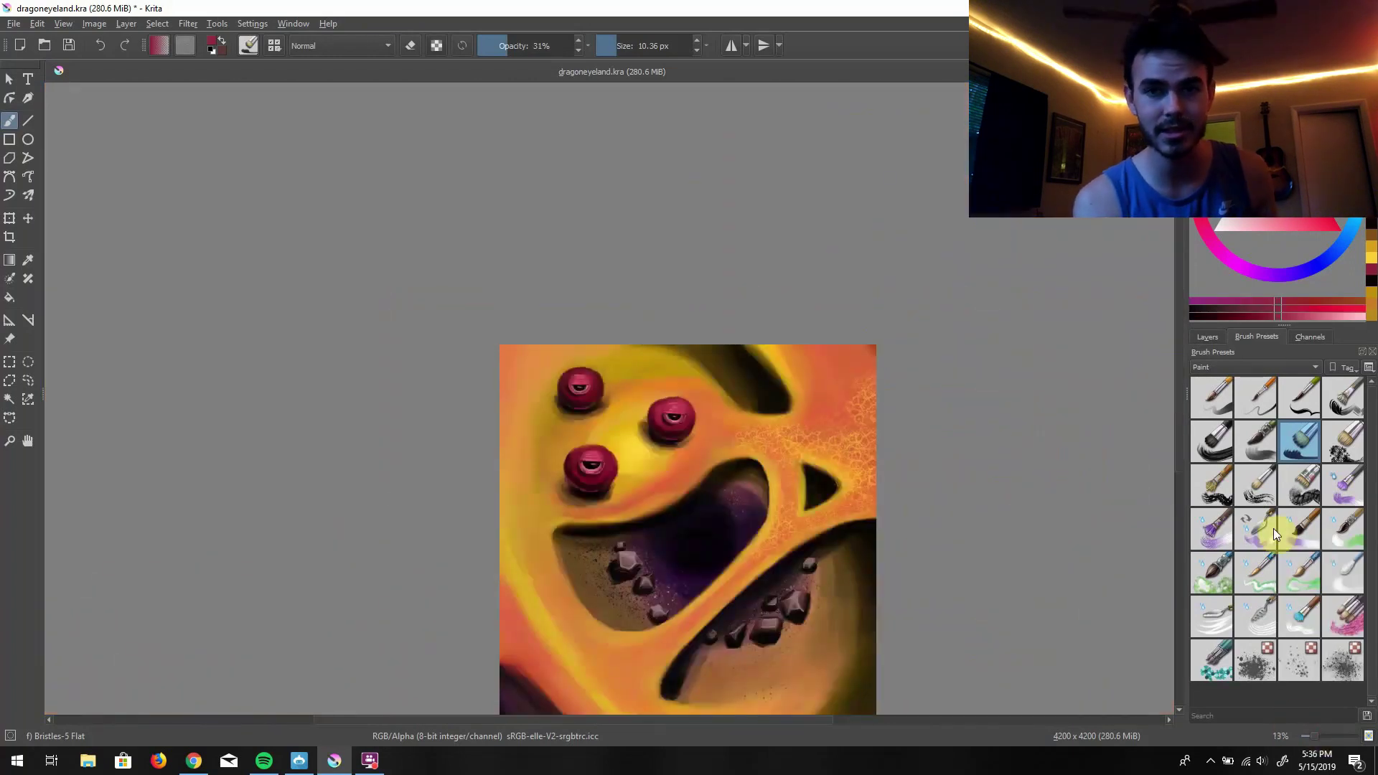
{"action": "left_click", "coordinate": [13, 23]}
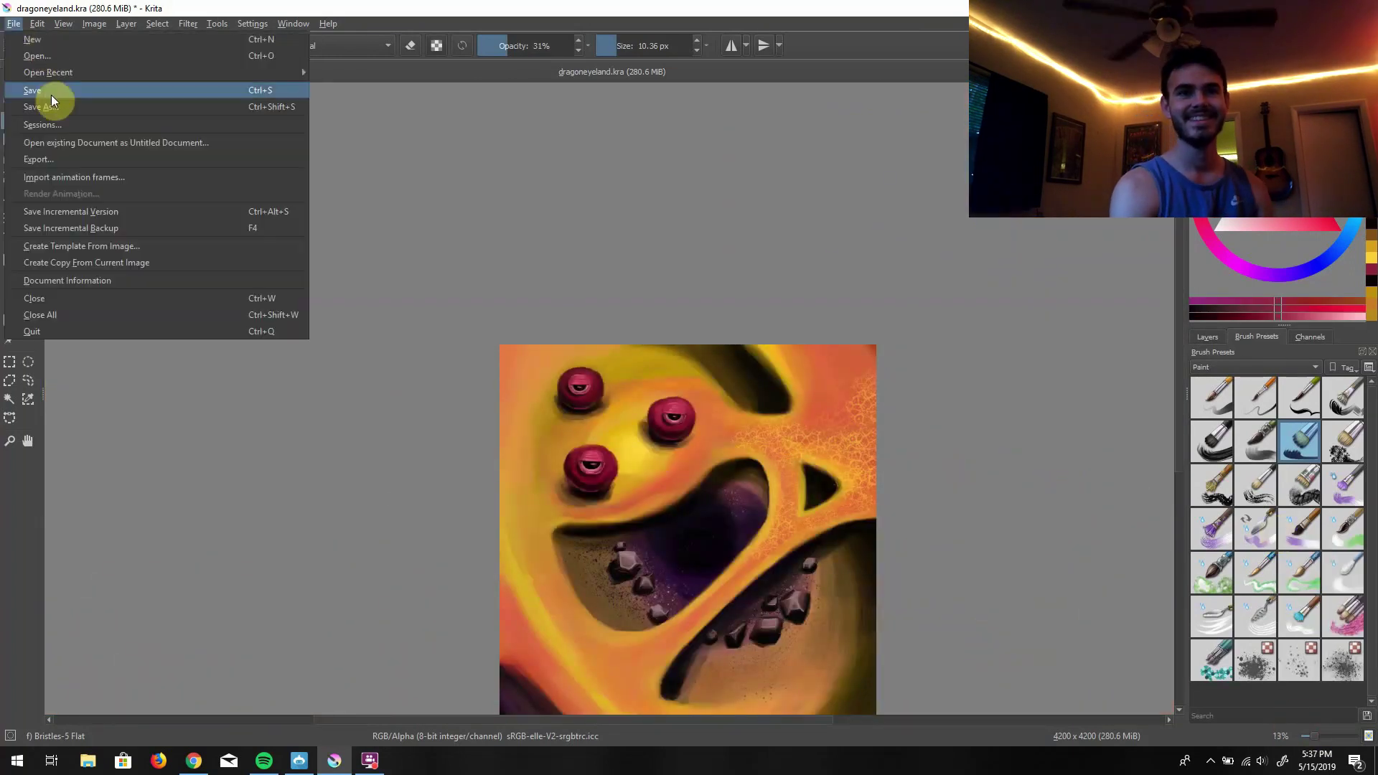
{"action": "left_click", "coordinate": [56, 102]}
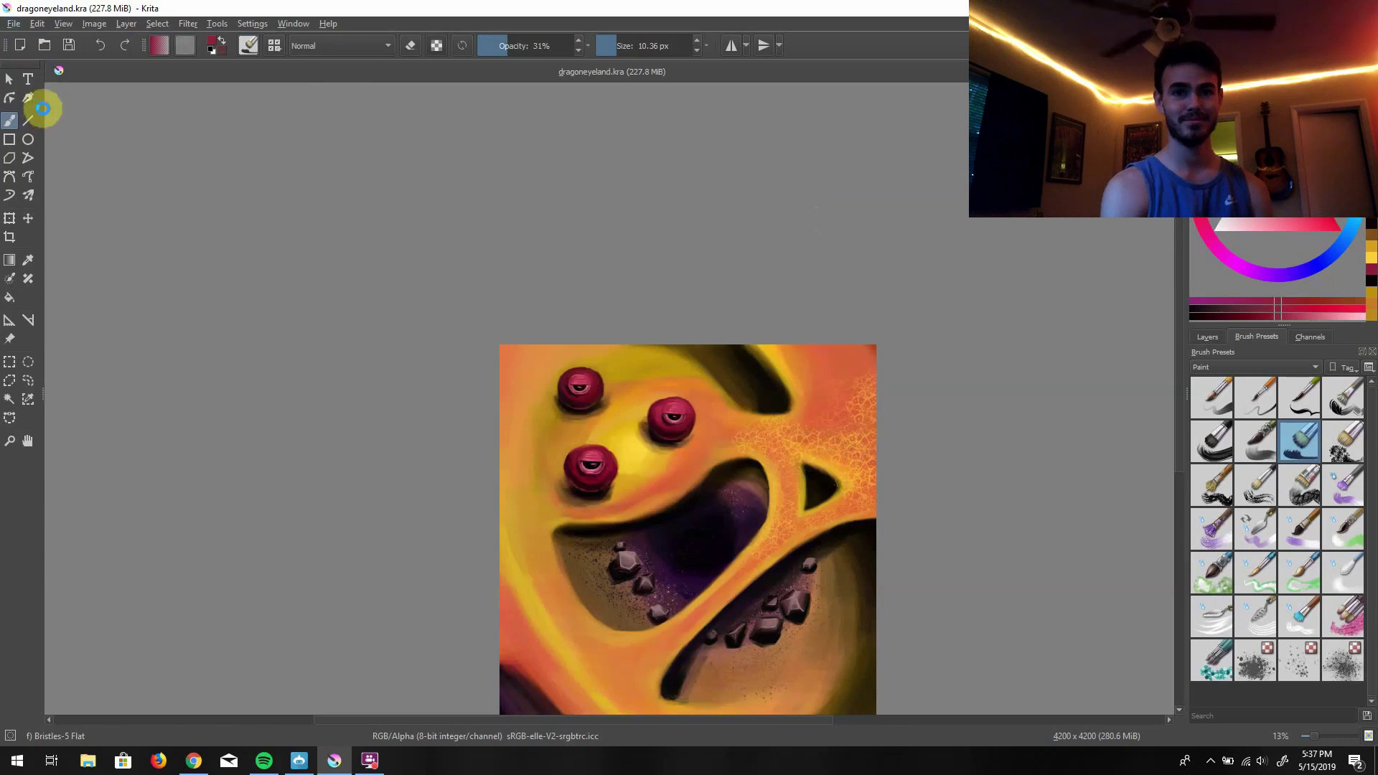
Set up a text brush tip for the artist's signature and choose a different font for it
{"action": "scroll", "coordinate": [687, 529], "scroll_direction": "down", "scroll_amount": 2}
{"action": "left_click", "coordinate": [247, 46]}
{"action": "left_click", "coordinate": [492, 145]}
{"action": "left_click", "coordinate": [570, 243]}
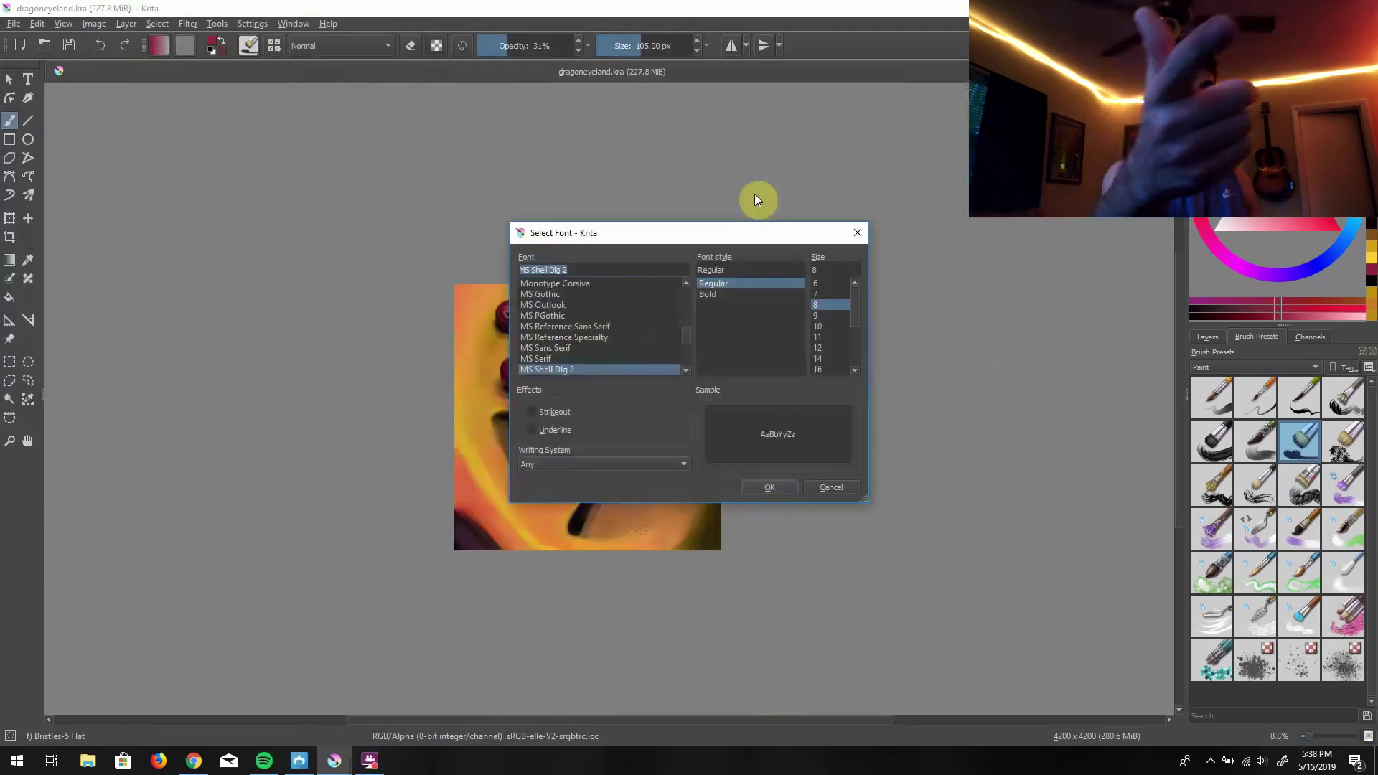
{"action": "scroll", "coordinate": [562, 342], "scroll_direction": "down", "scroll_amount": 5}
{"action": "left_click", "coordinate": [567, 342]}
{"action": "left_click", "coordinate": [770, 487]}
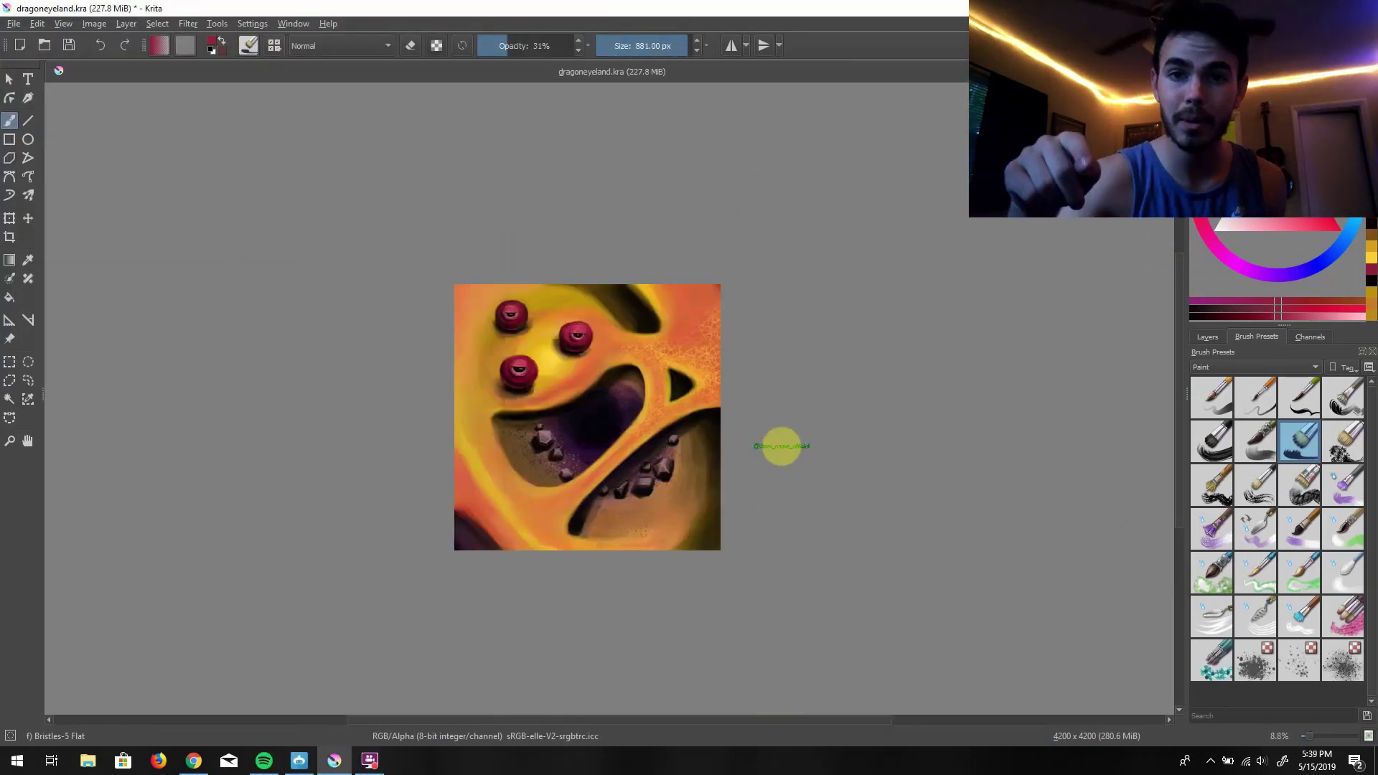
Raise the brush opacity to 100% and stamp the artist's signature in dark red near the painting's lower-right corner at 881 px
{"action": "key", "text": "o"}
{"action": "key", "text": "o"}
{"action": "key", "text": "o"}
{"action": "key", "text": "o"}
{"action": "key", "text": "o"}
{"action": "key", "text": "o"}
{"action": "key", "text": "o"}
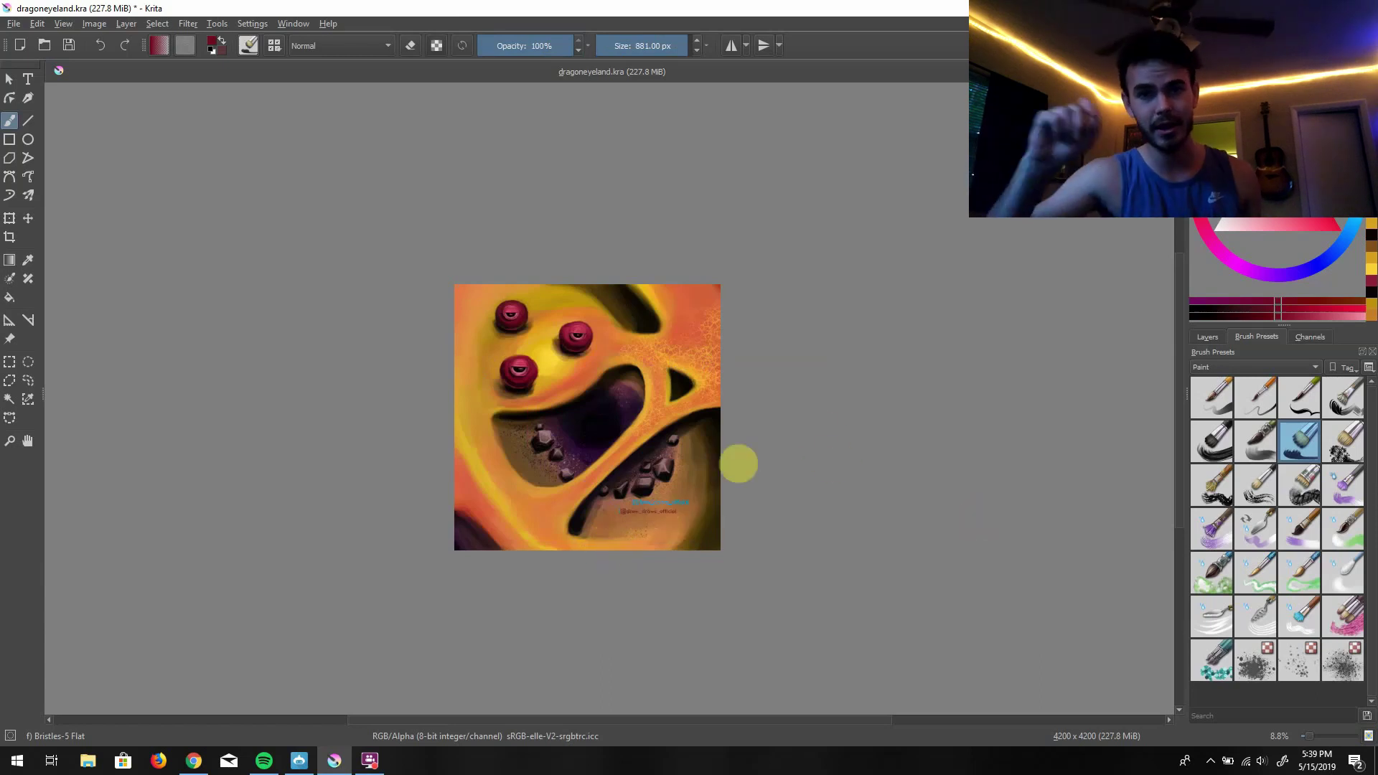
{"action": "left_click", "coordinate": [1252, 318]}
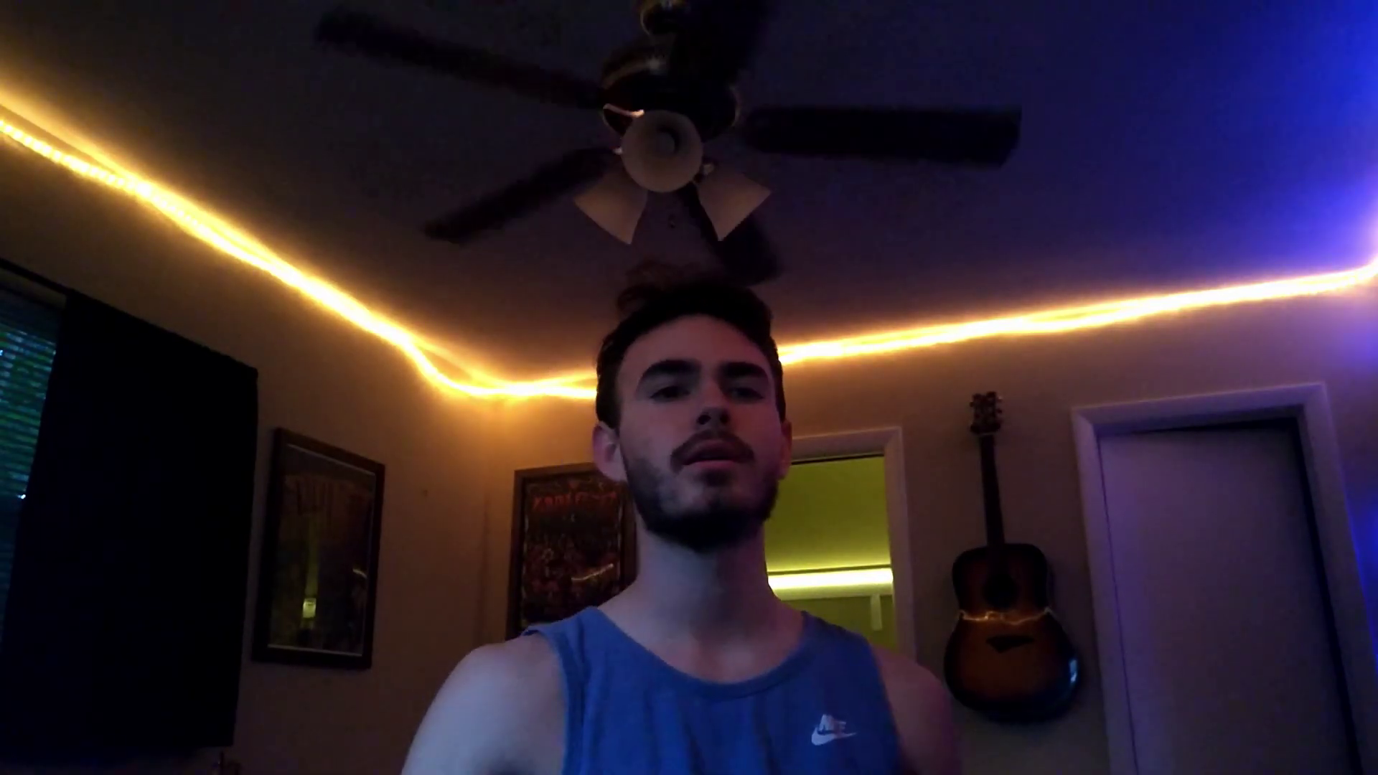